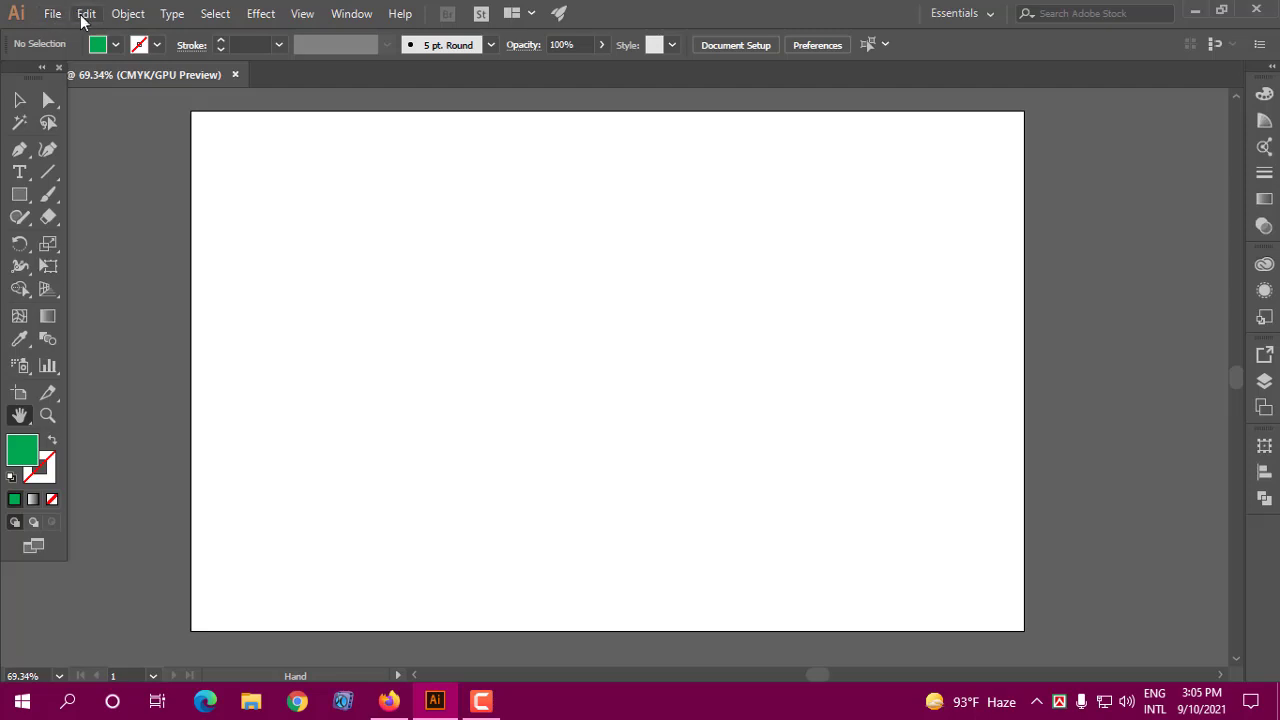
- Draw a green rectangle on the artboard with the Rectangle Tool
left_click(125, 14)
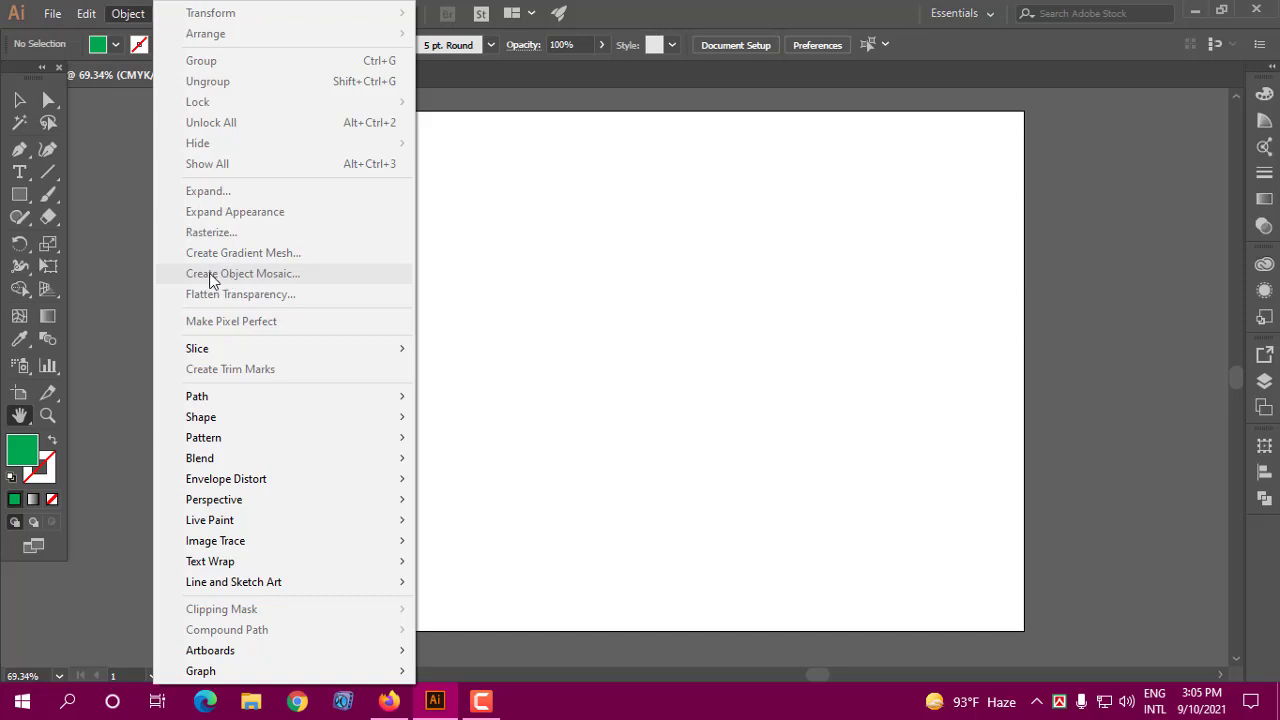
left_click(466, 300)
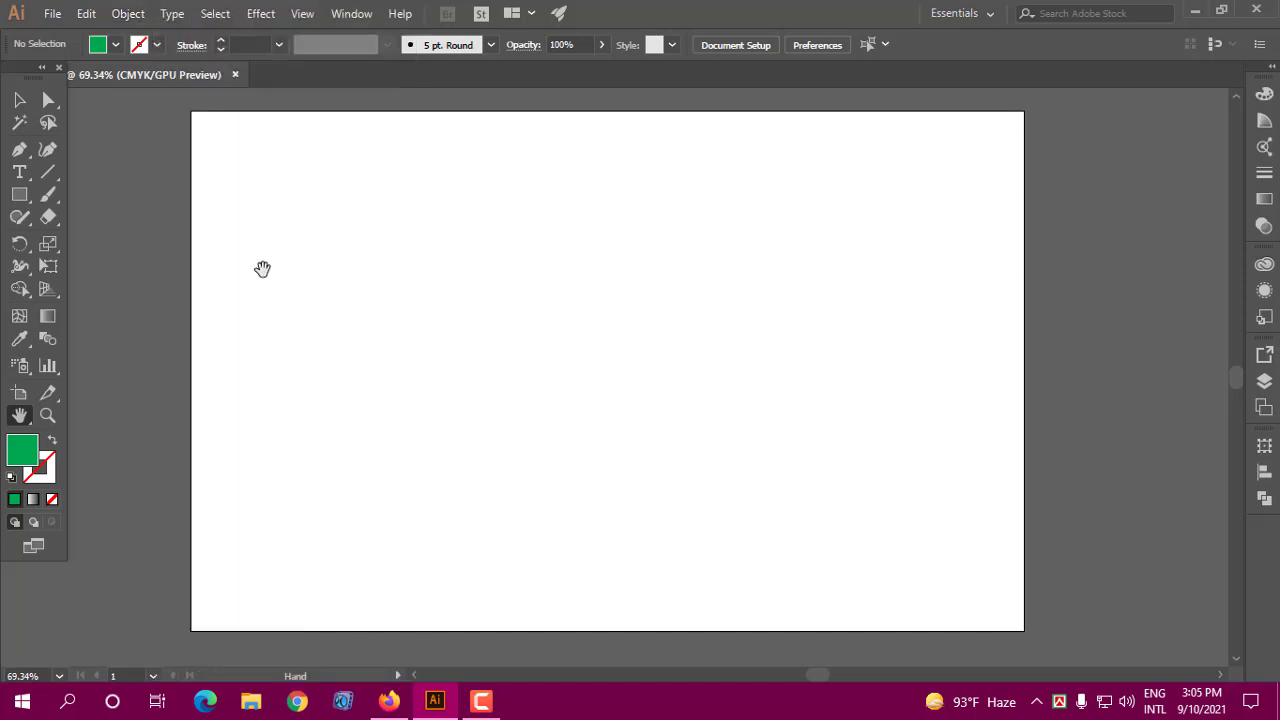
left_click_drag(19, 194, 87, 200)
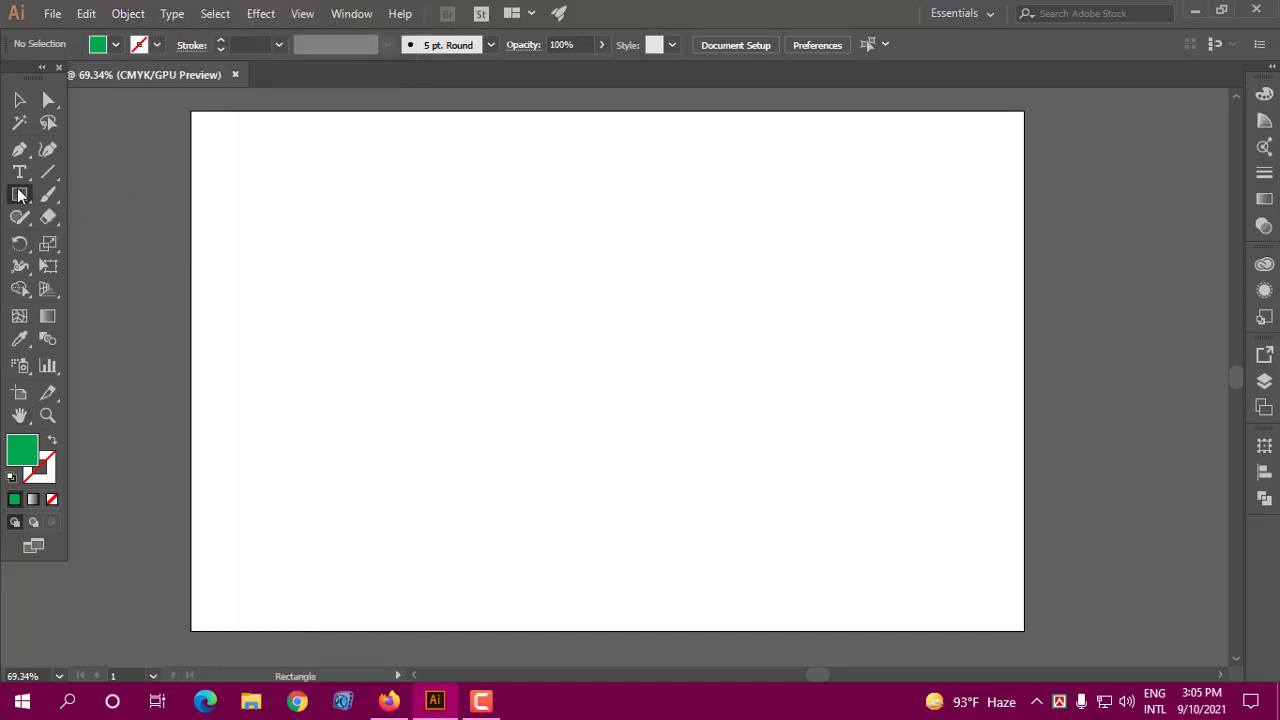
left_click_drag(349, 217, 518, 415)
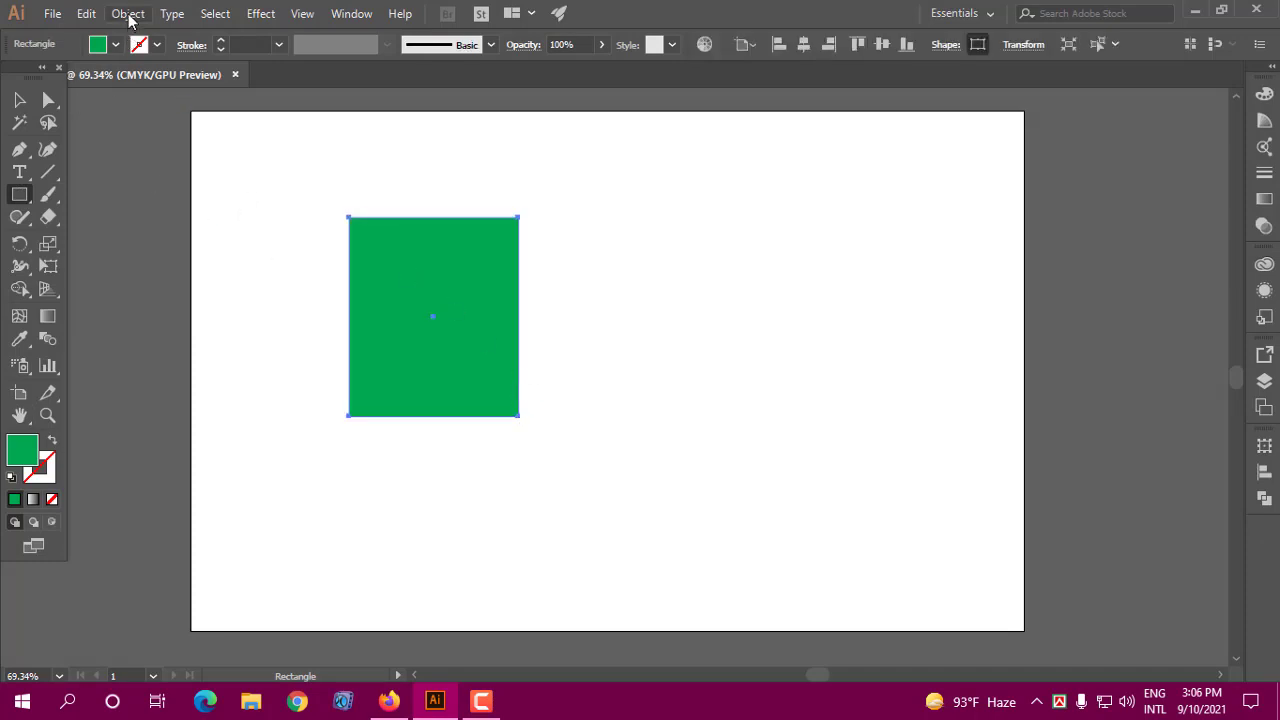
- Shorten the green rectangle from the top with the Selection Tool
left_click(129, 14)
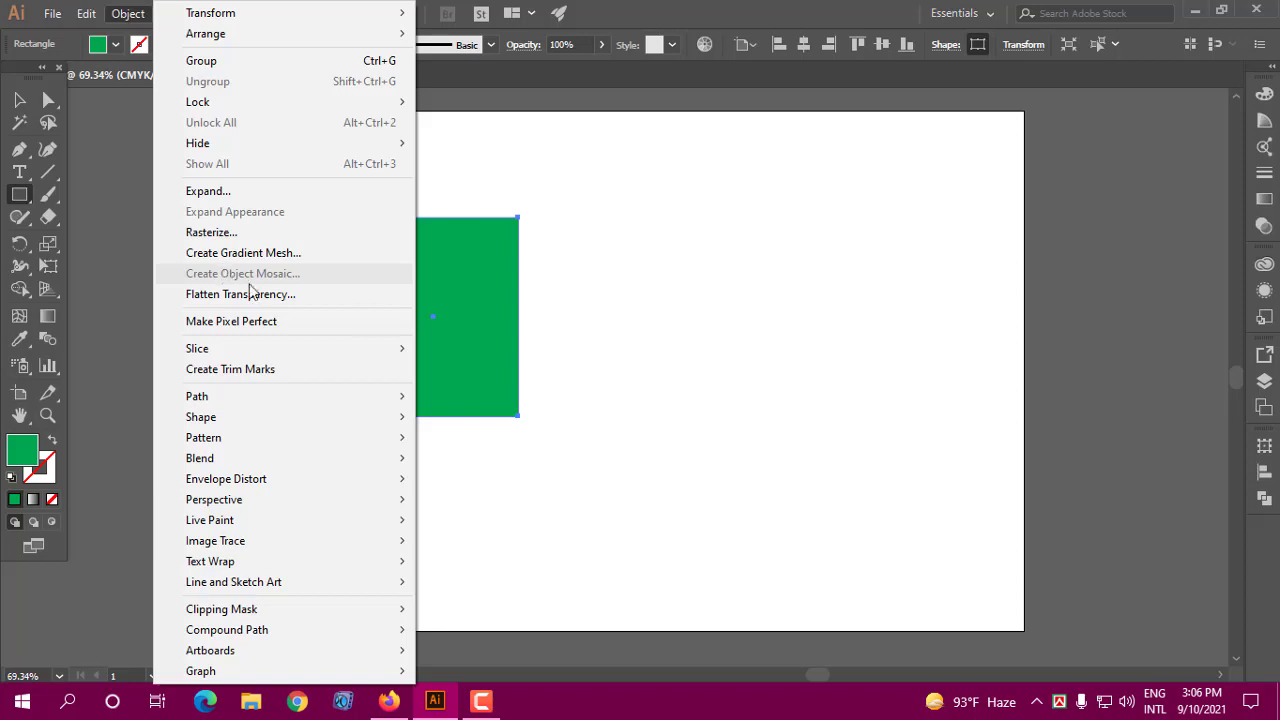
left_click(477, 327)
left_click(645, 366)
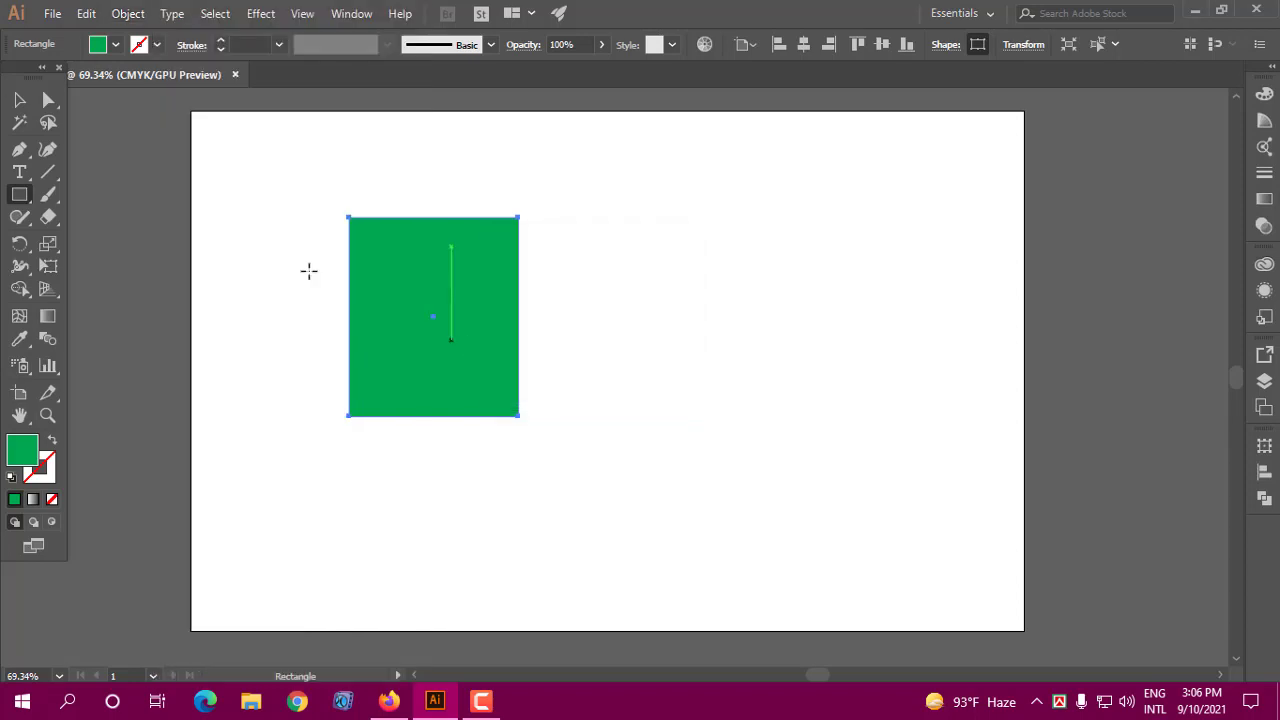
left_click(20, 100)
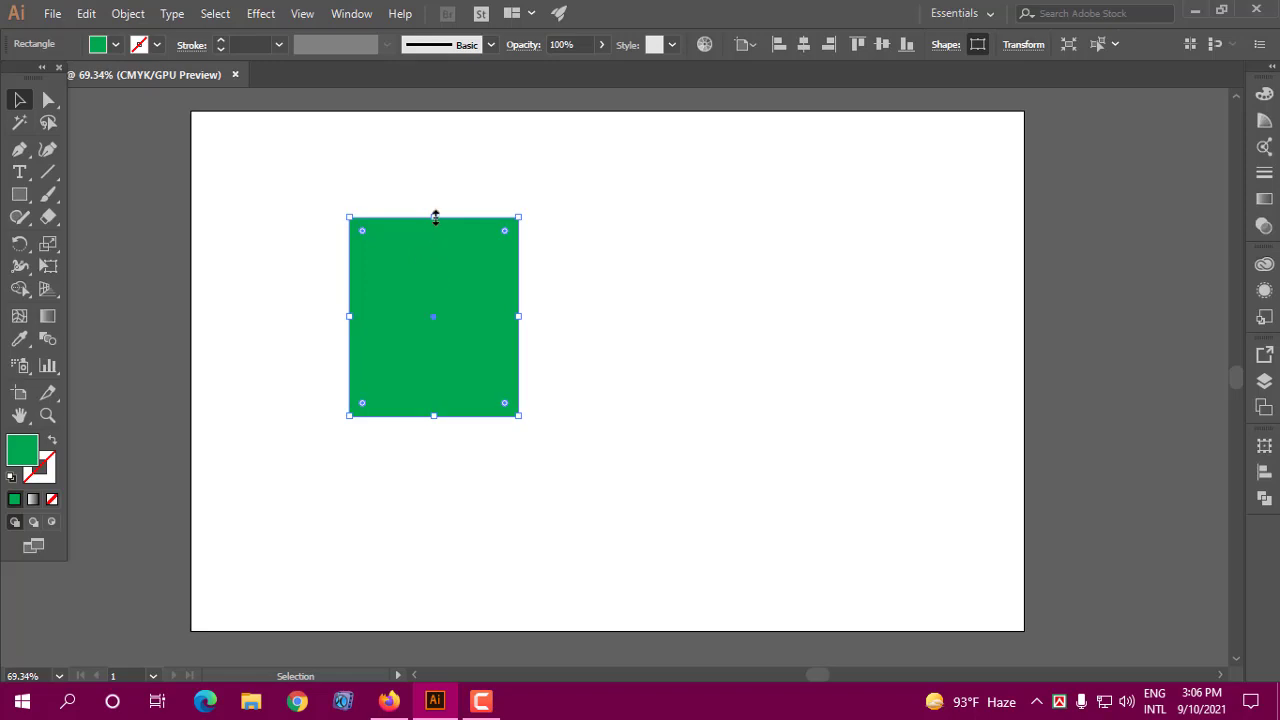
left_click_drag(433, 217, 433, 260)
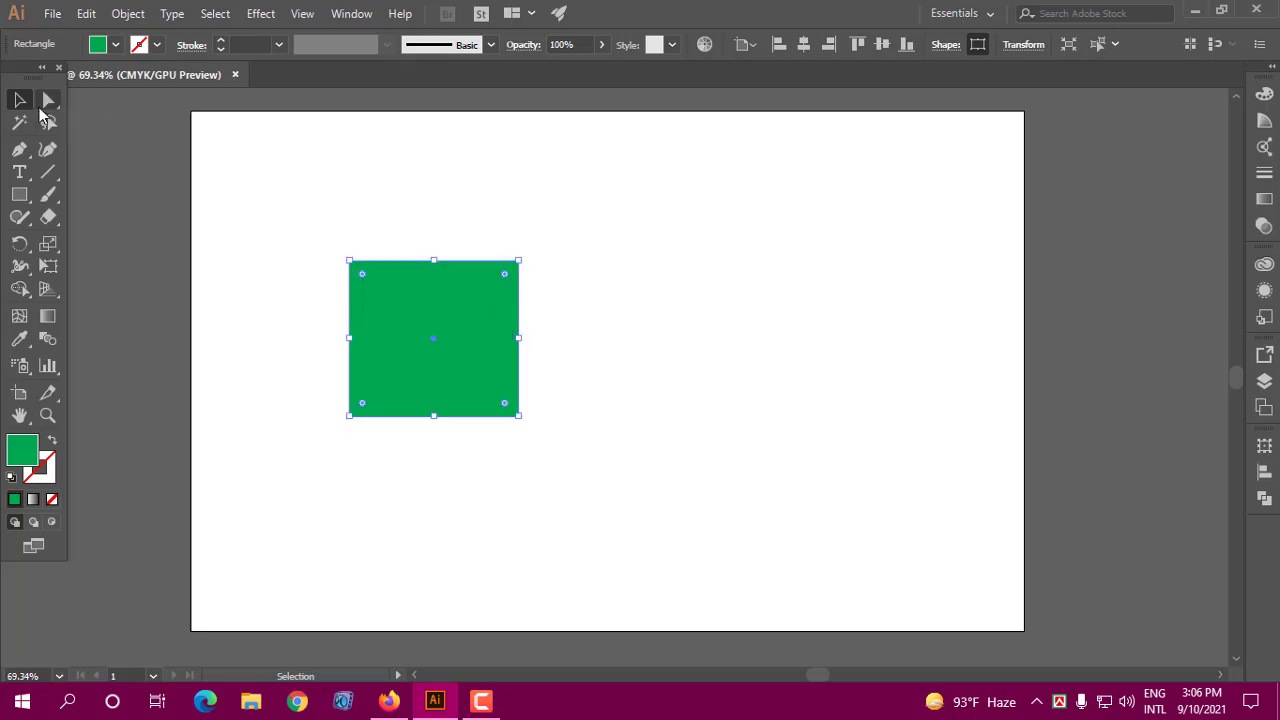
left_click_drag(452, 334, 482, 312)
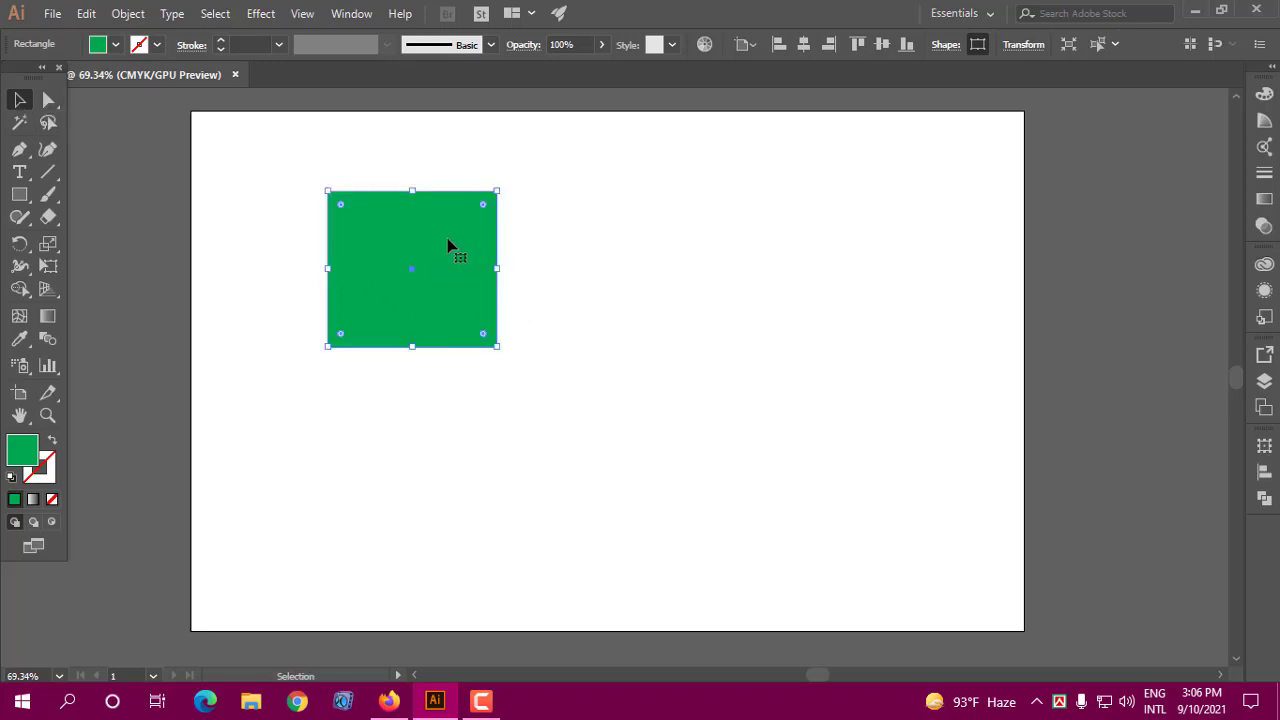
left_click_drag(452, 250, 500, 312)
- Drag the green rectangle into the artboard's upper-left corner
left_click(128, 14)
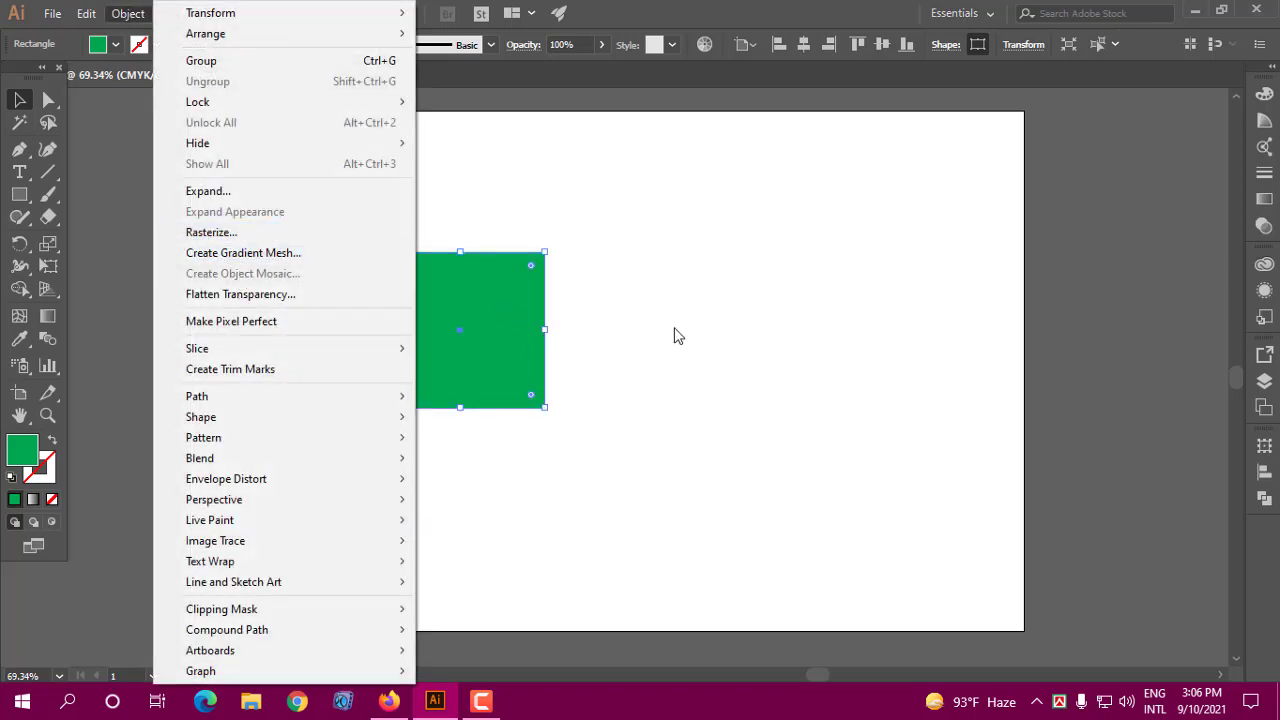
left_click(587, 262)
left_click_drag(572, 278, 471, 378)
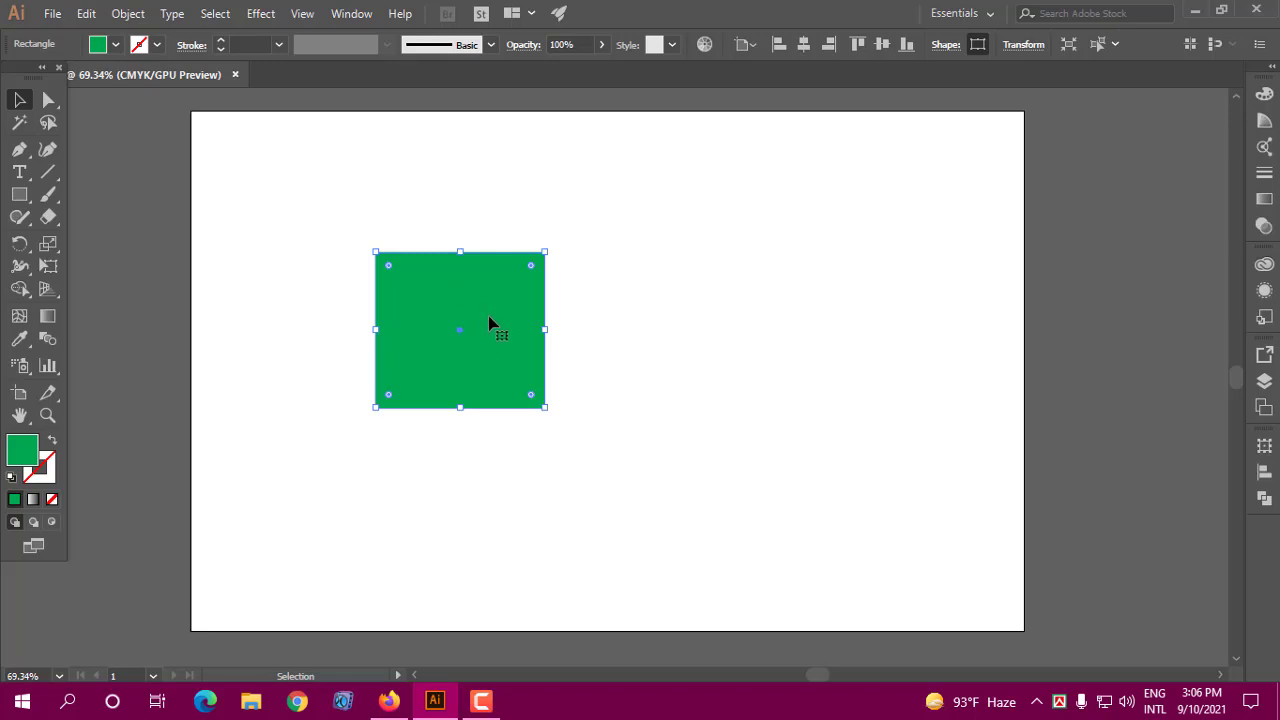
left_click_drag(497, 323, 444, 290)
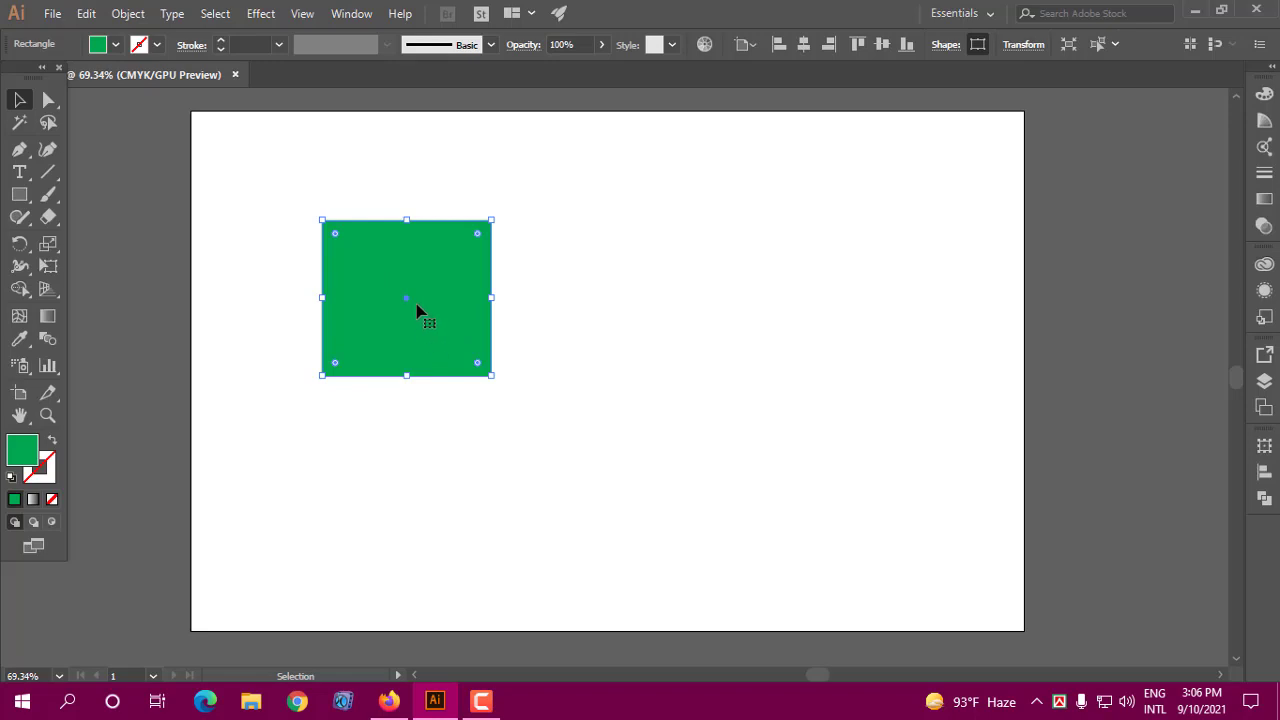
left_click(130, 14)
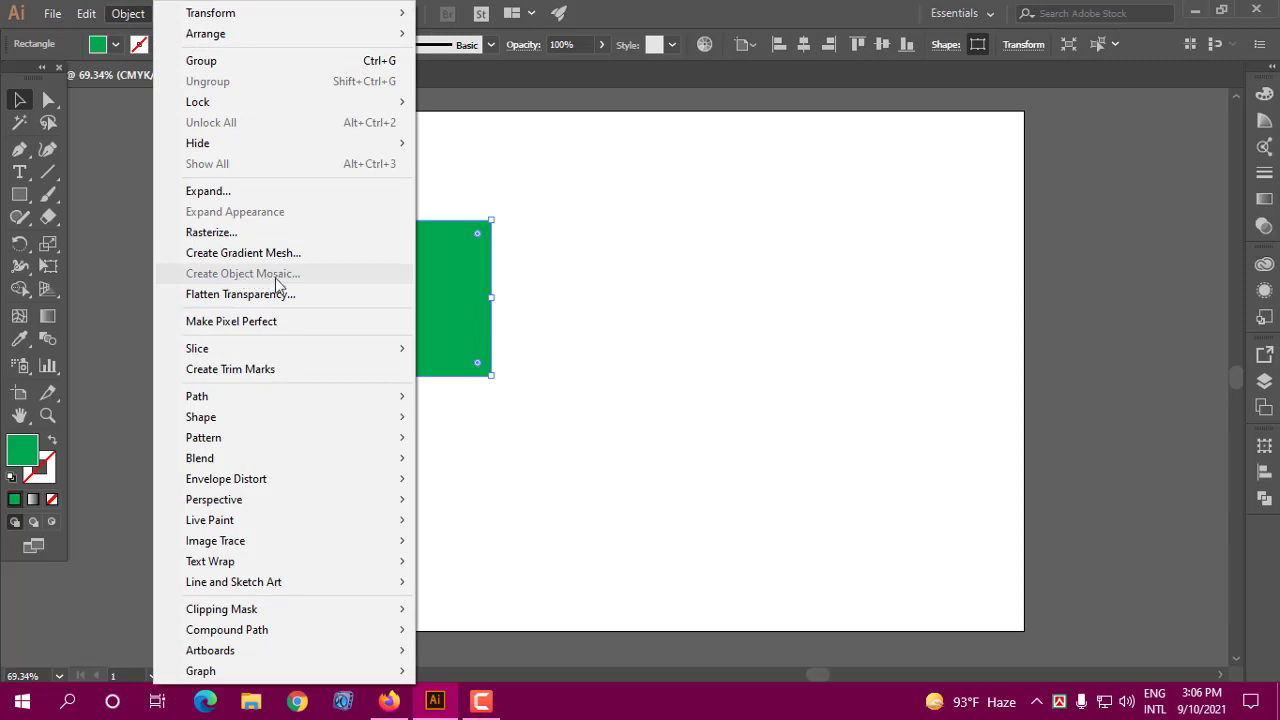
left_click(440, 288)
left_click_drag(449, 291, 373, 225)
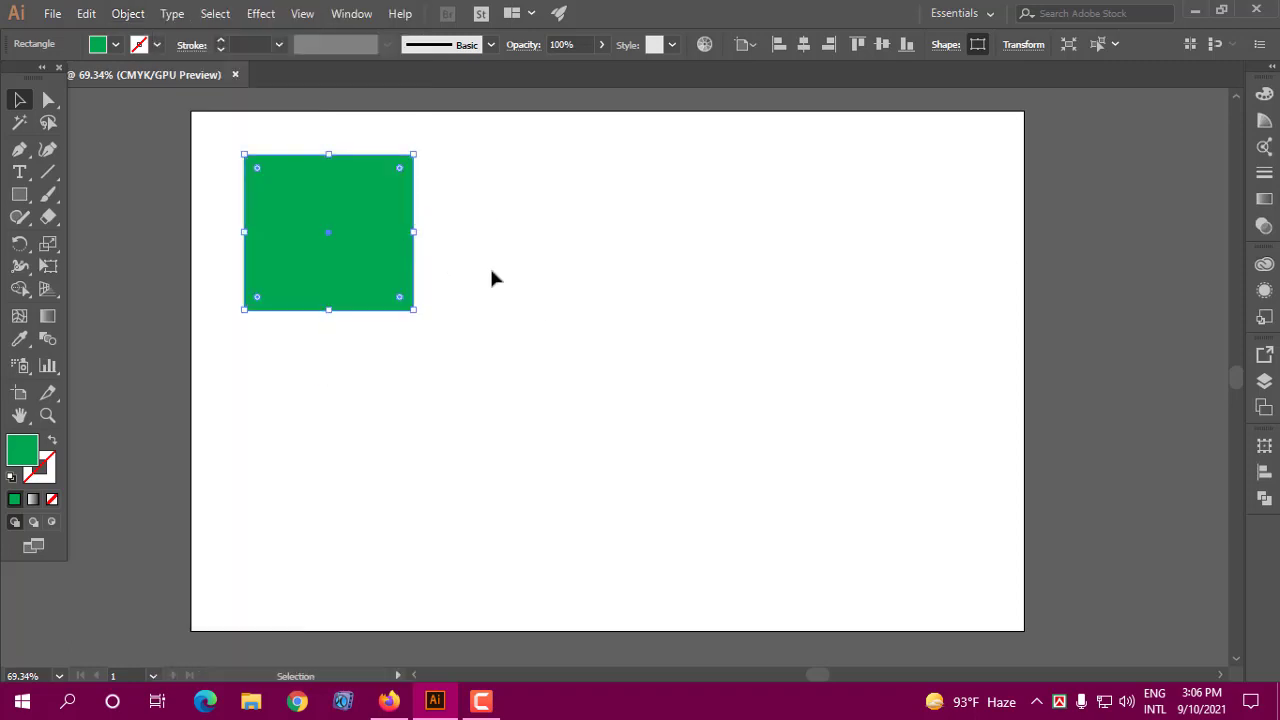
- Place the girl-with-purple-flower photo to the right of the green rectangle
left_click(53, 14)
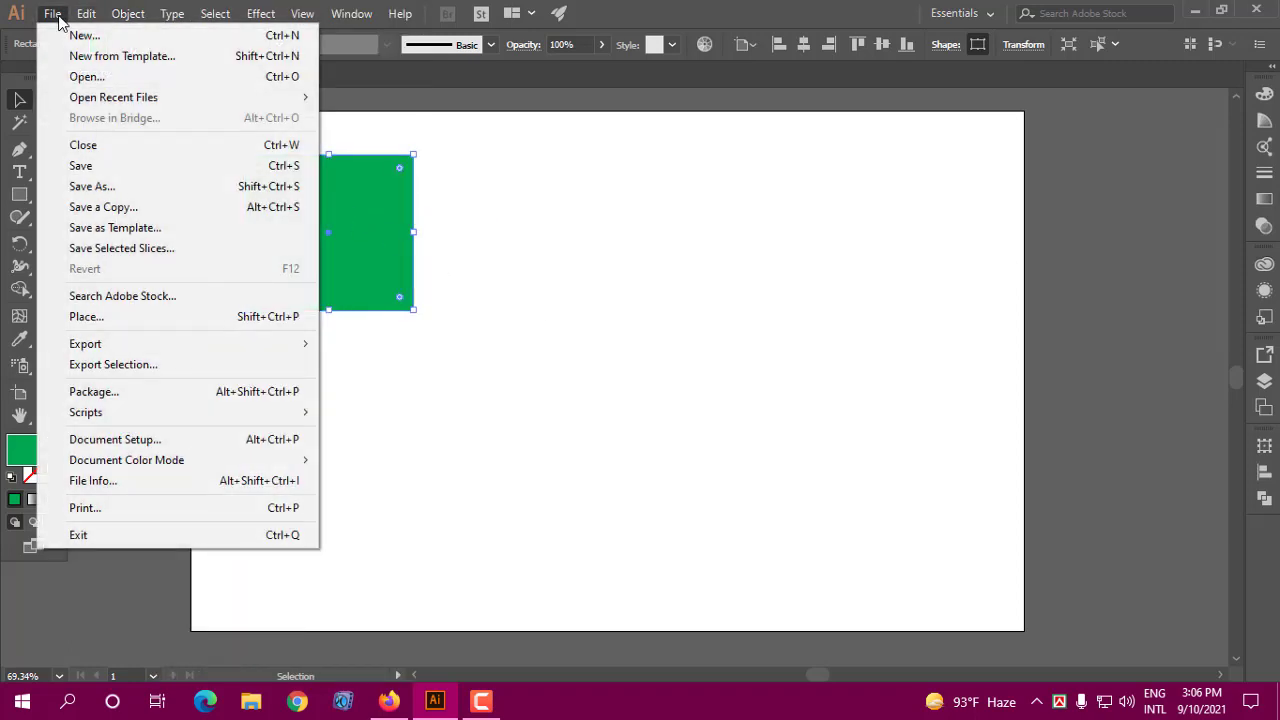
left_click(100, 318)
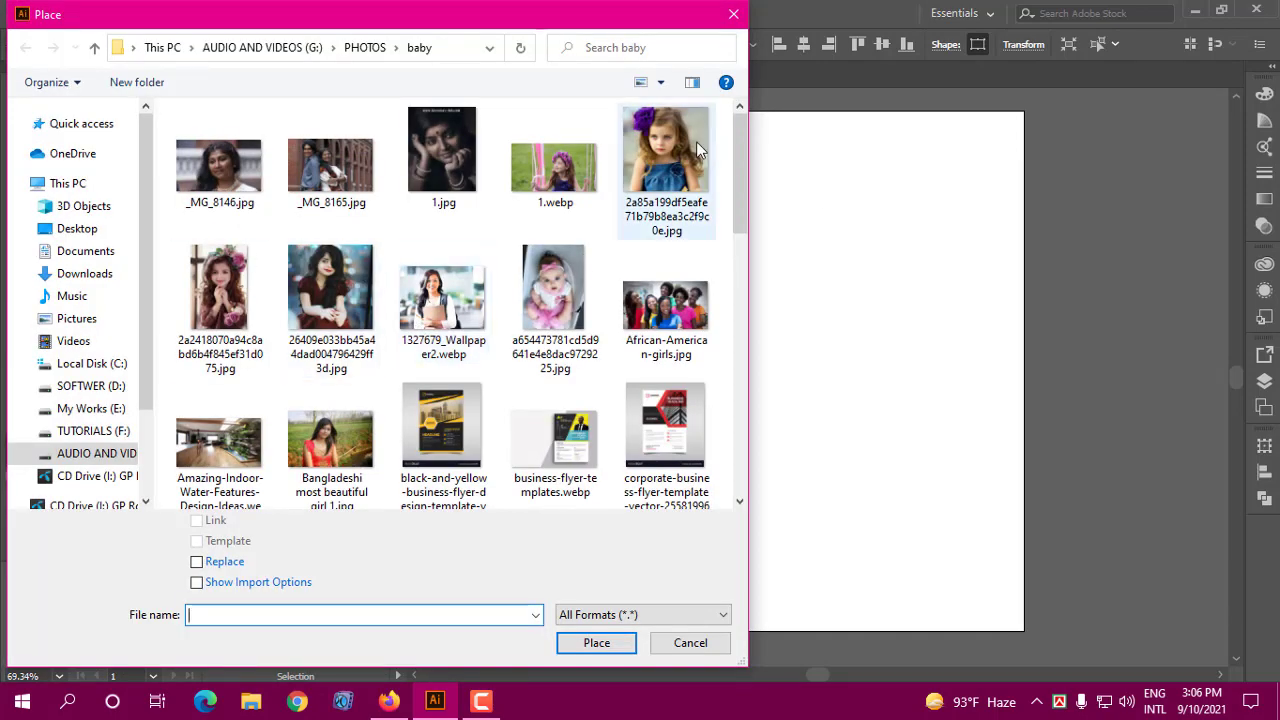
left_click(660, 150)
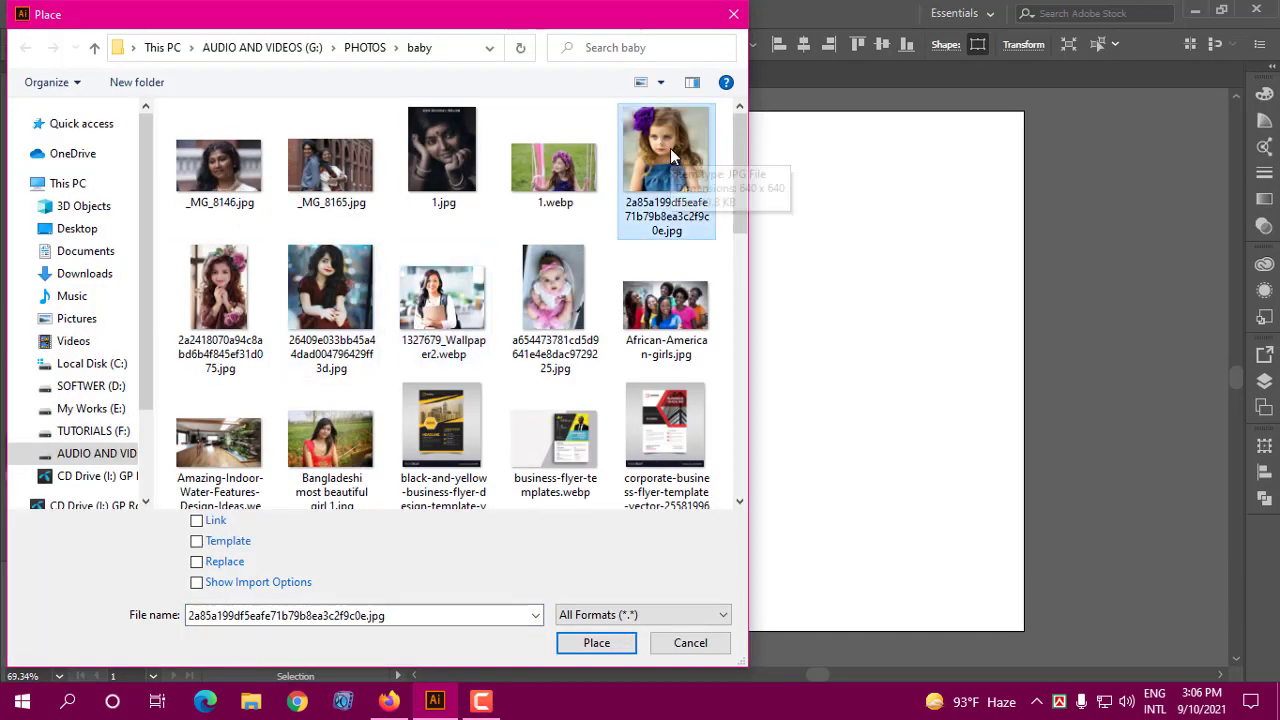
left_click(605, 643)
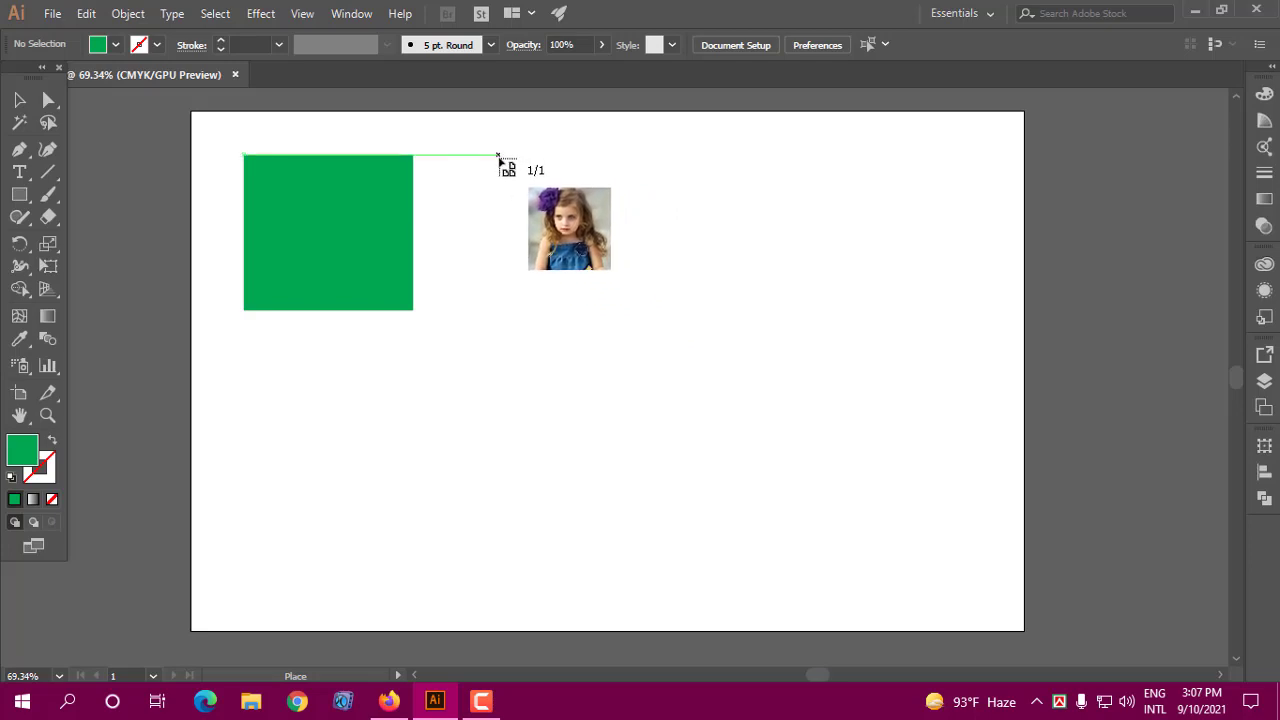
left_click_drag(499, 157, 654, 346)
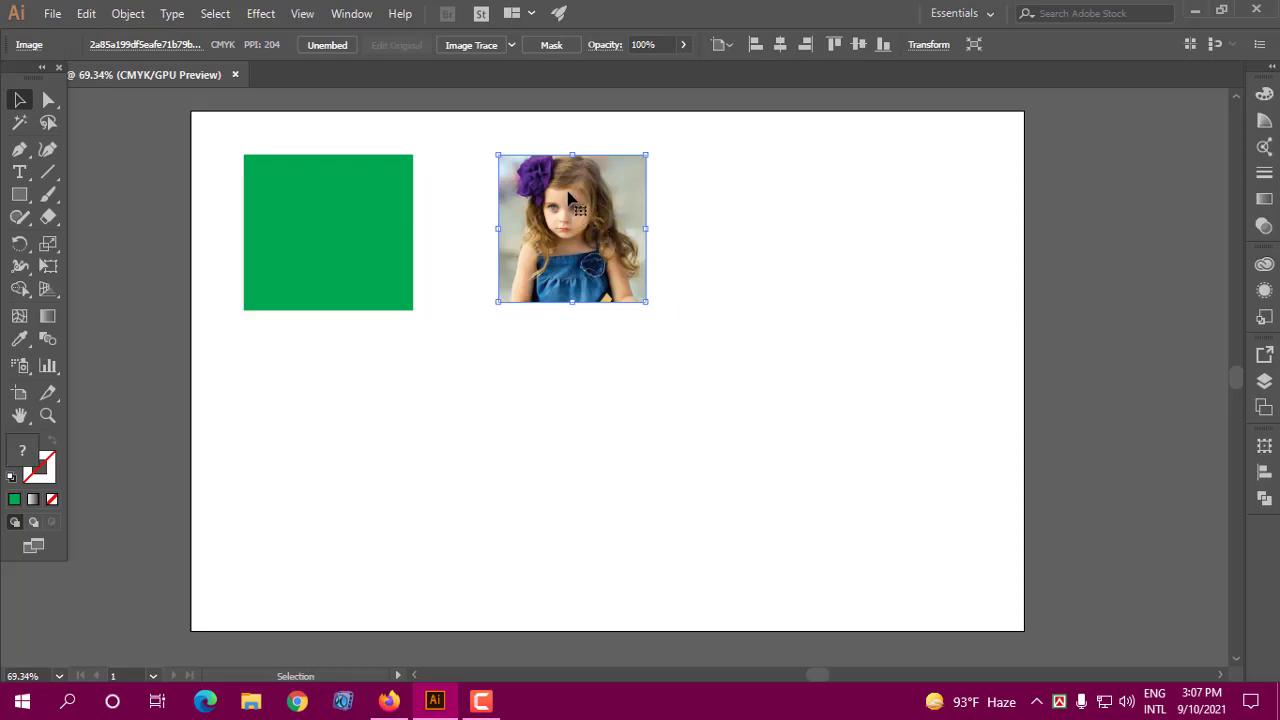
mouse_move(574, 206)
left_mouse_down()
mouse_move(560, 216)
mouse_move(574, 220)
left_mouse_up()
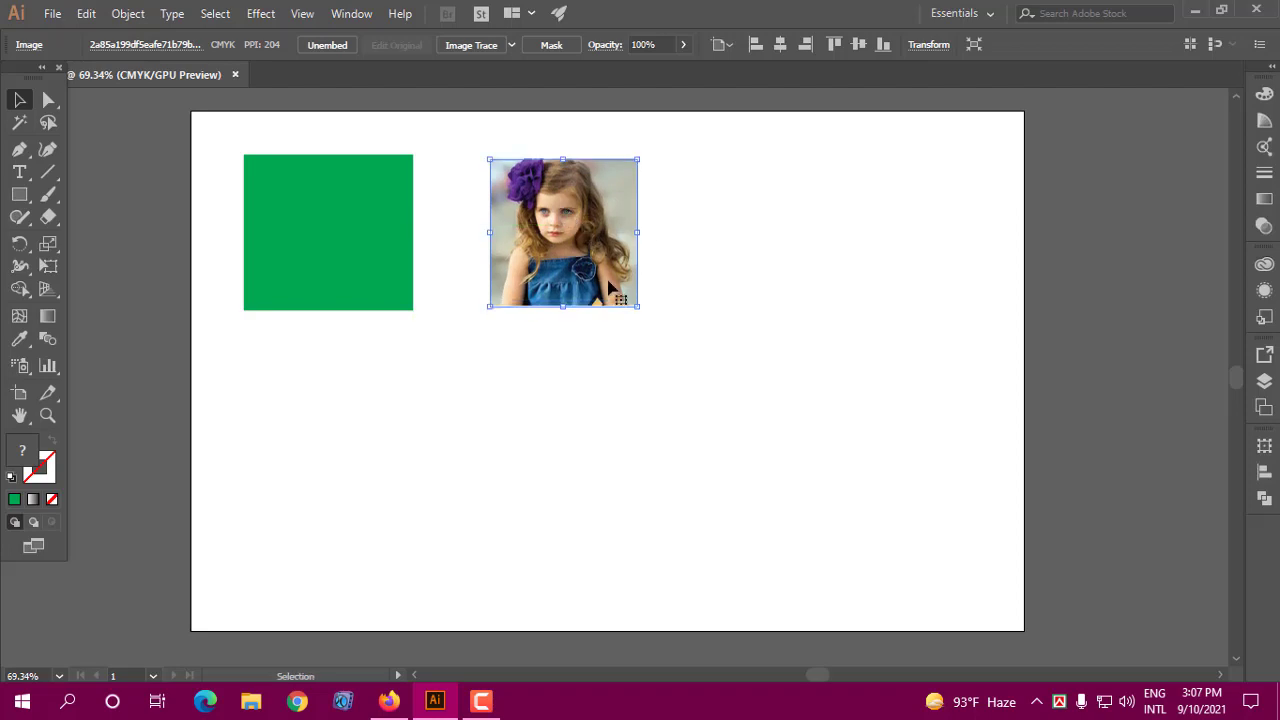
- Open Create Object Mosaic for the photo (227 pt, 10 by 10 tiles) and move the dialog aside
left_click(128, 14)
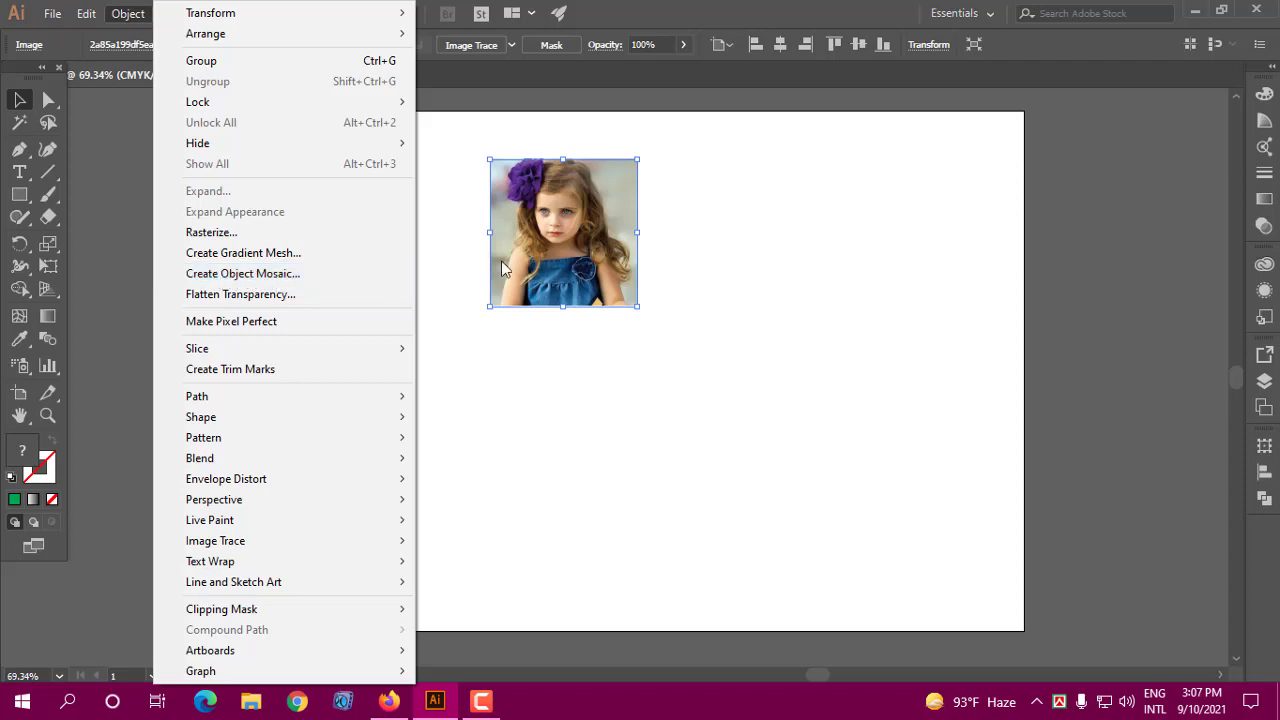
left_click(229, 272)
left_click_drag(480, 122, 754, 123)
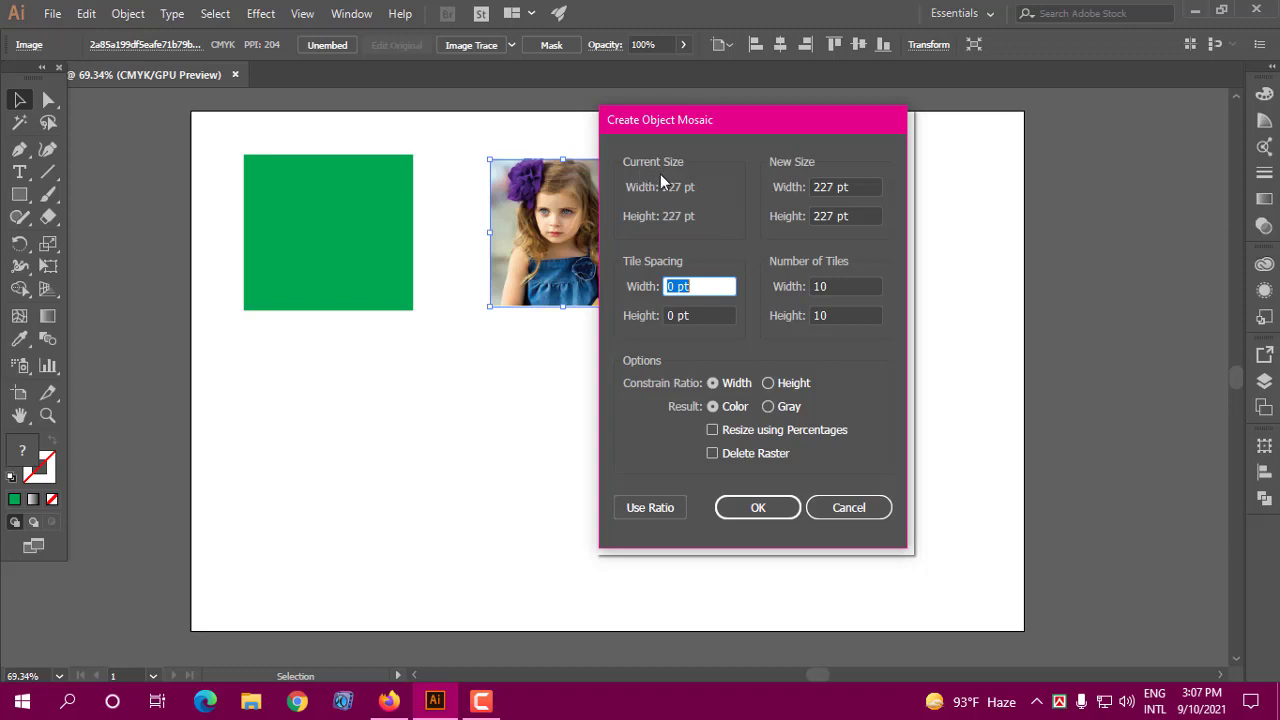
left_click_drag(650, 138, 806, 149)
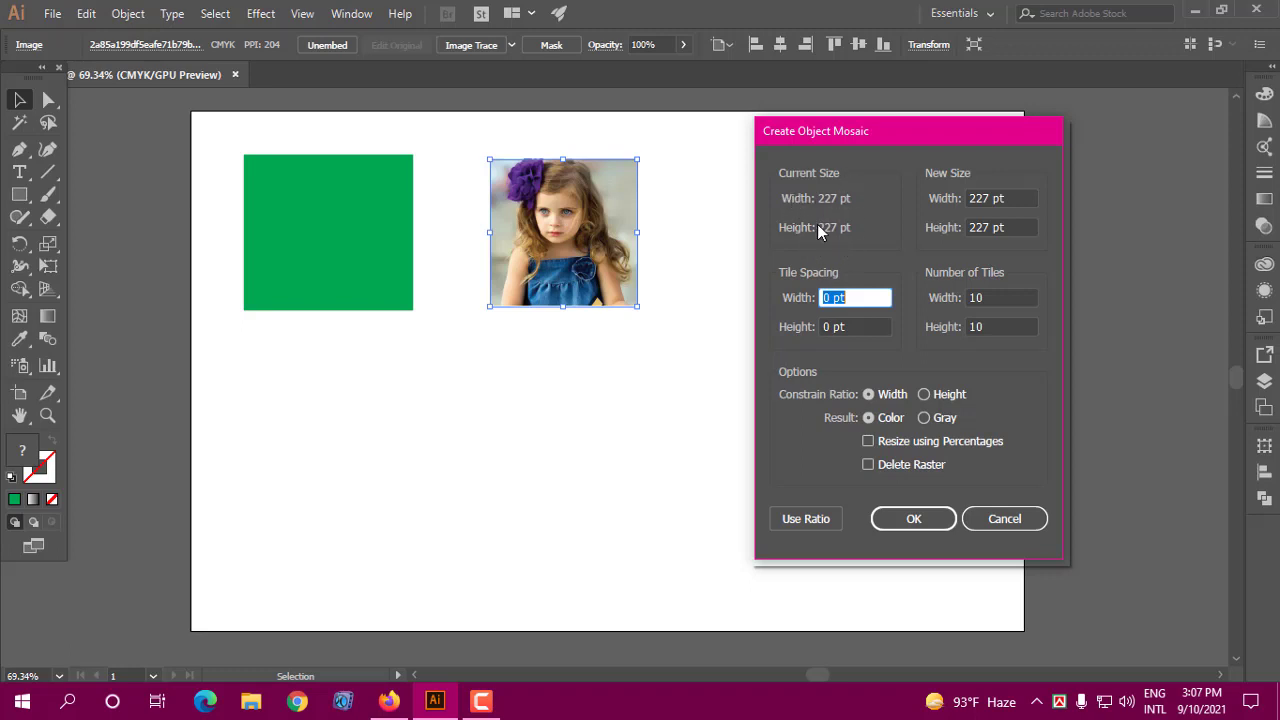
left_click_drag(959, 141, 914, 144)
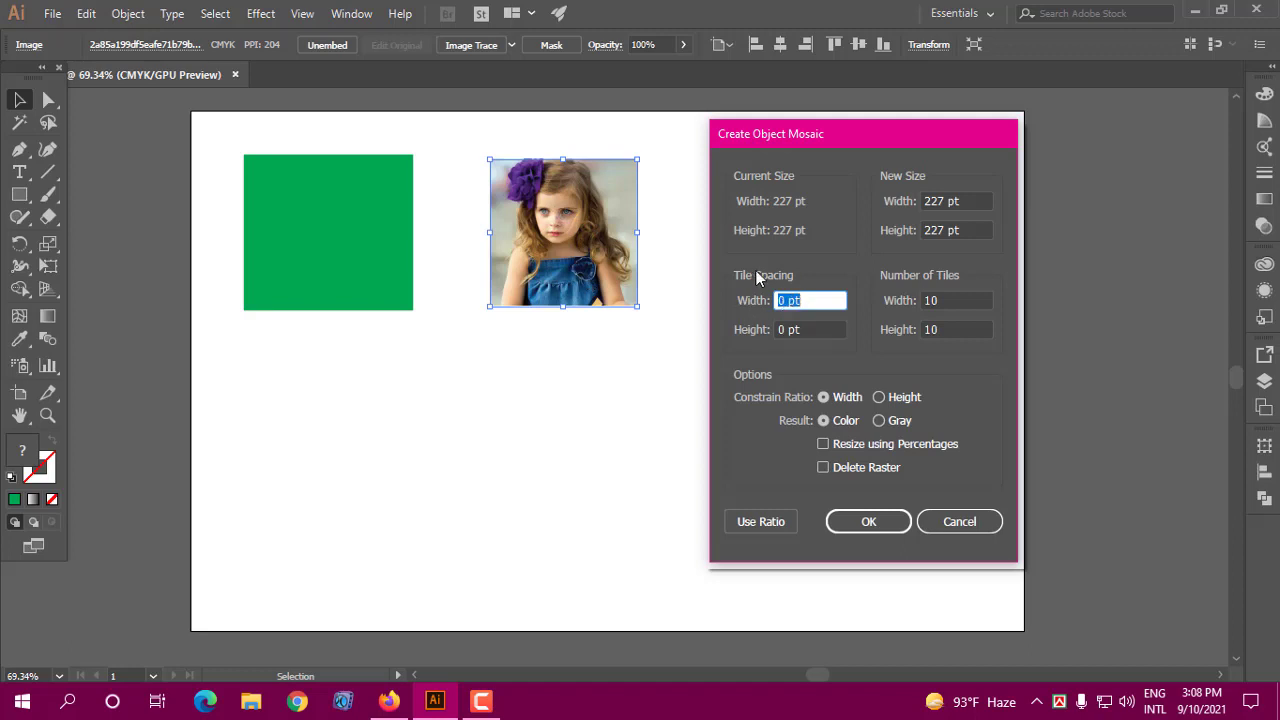
- Enter 2 pt for both the Tile Spacing width and height
left_click(787, 300)
left_click_drag(787, 300, 761, 310)
type("2")
double_click(778, 329)
left_click(778, 329)
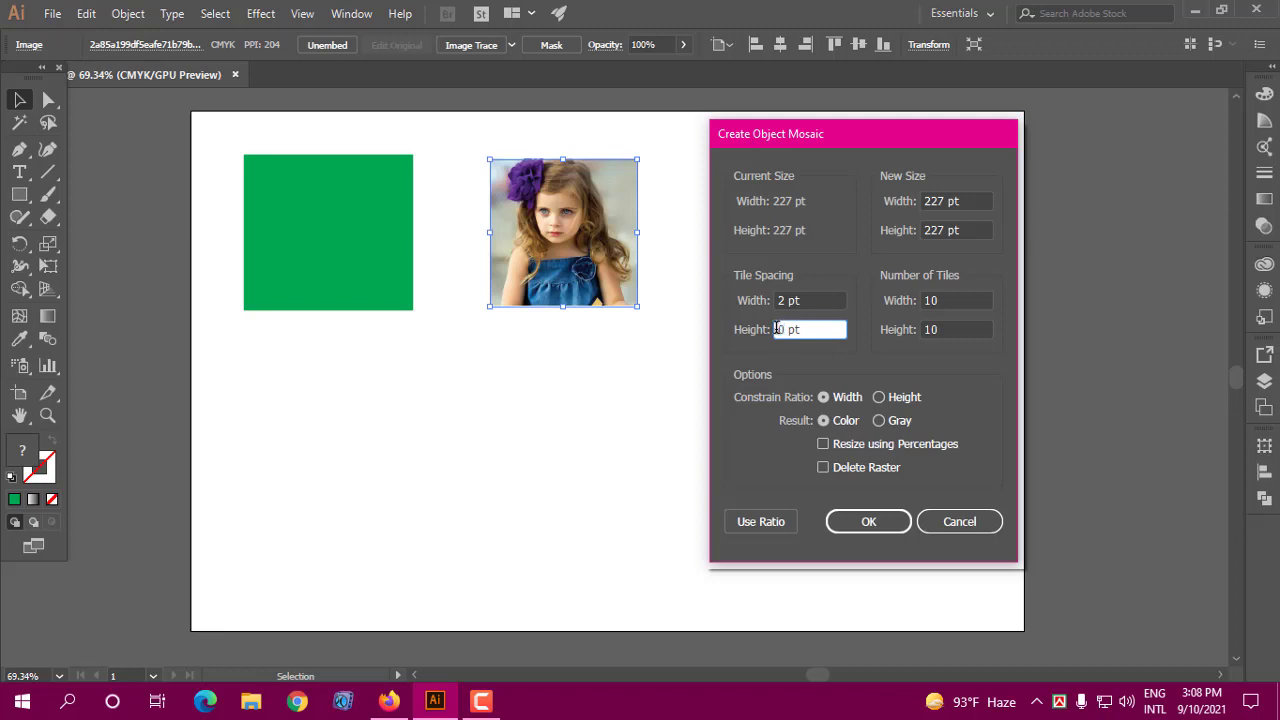
left_click_drag(776, 329, 798, 329)
type("2")
left_click(824, 443)
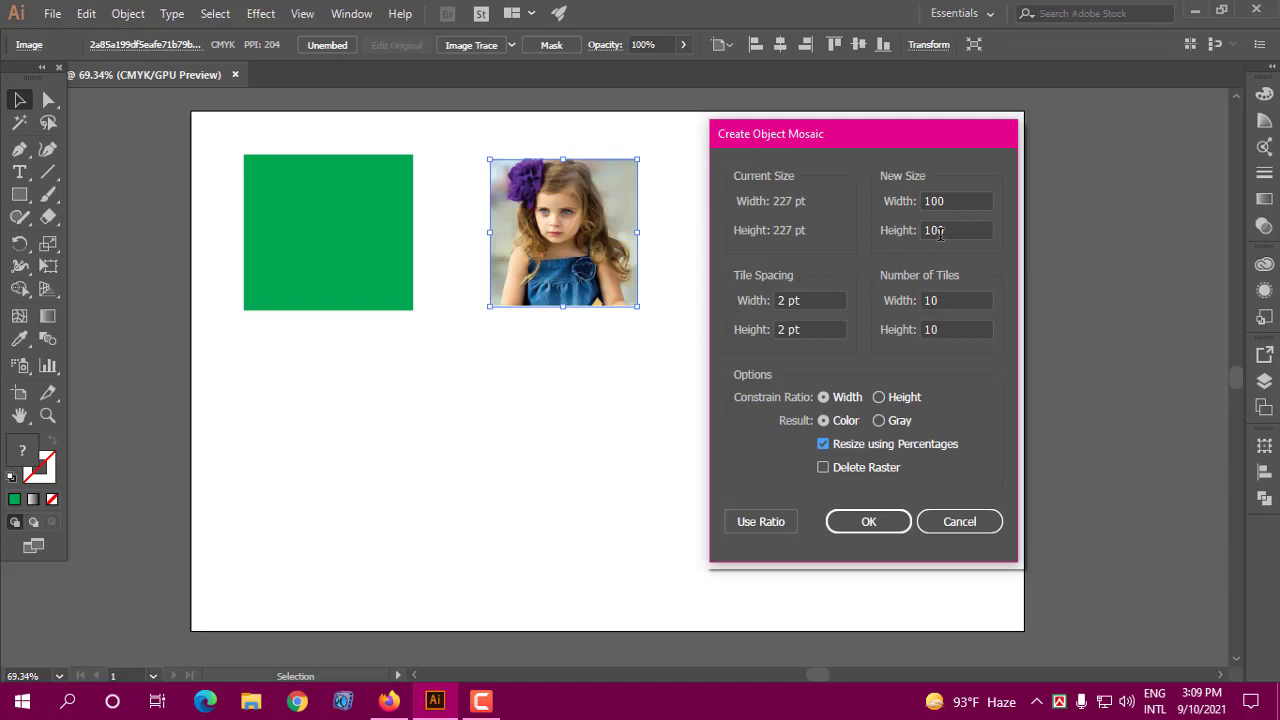
left_click(824, 445)
left_click(868, 467)
left_click(756, 523)
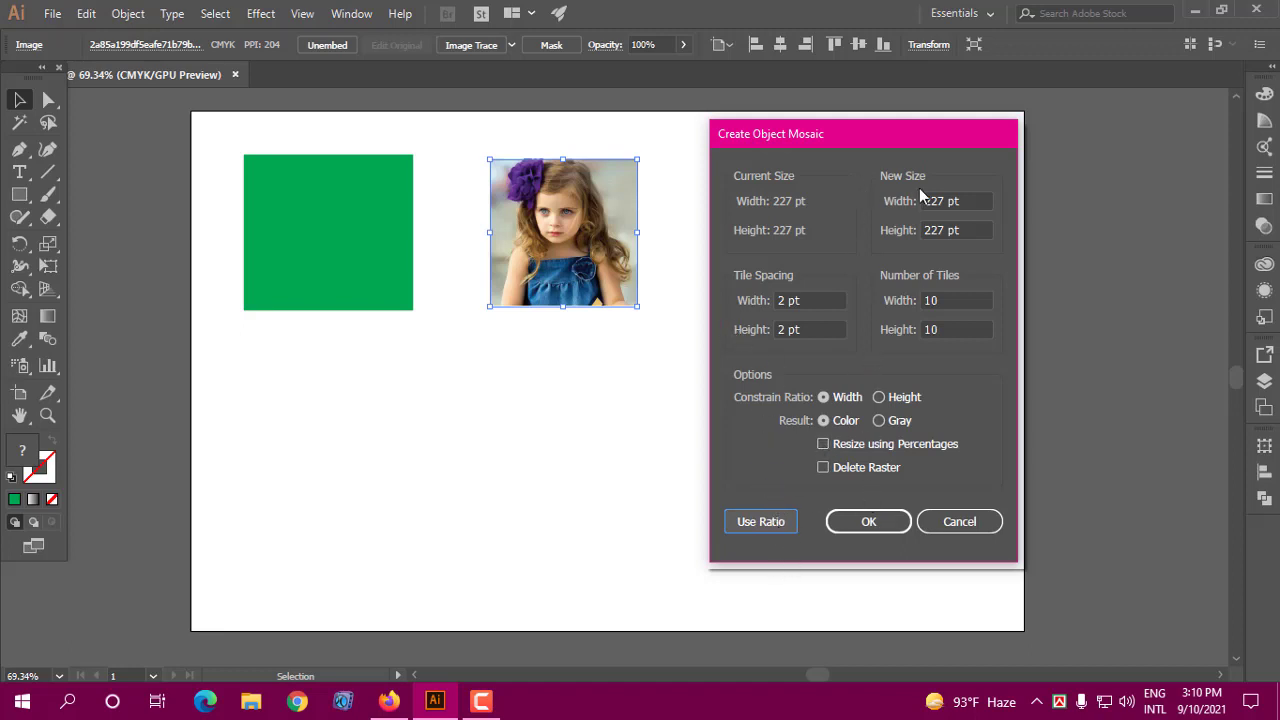
- Cancel the mosaic, place the girl photo again, then delete the extra copy
left_click(960, 521)
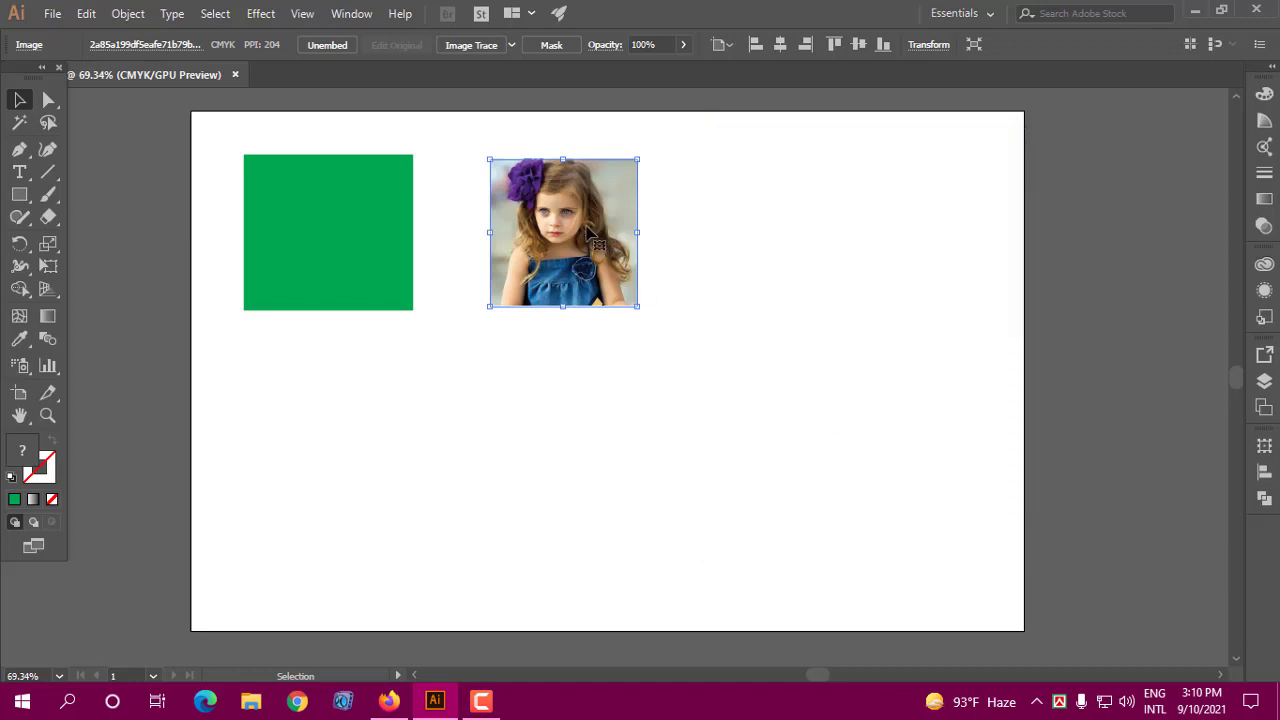
left_click(50, 14)
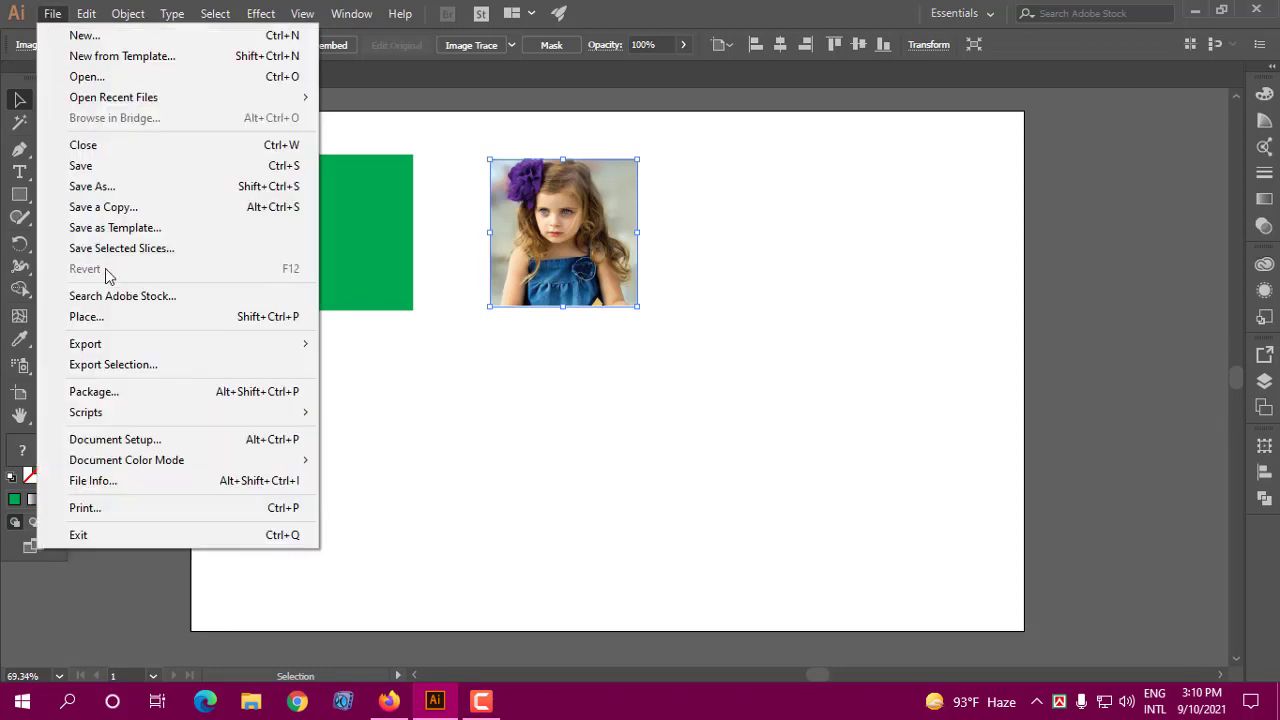
left_click(108, 318)
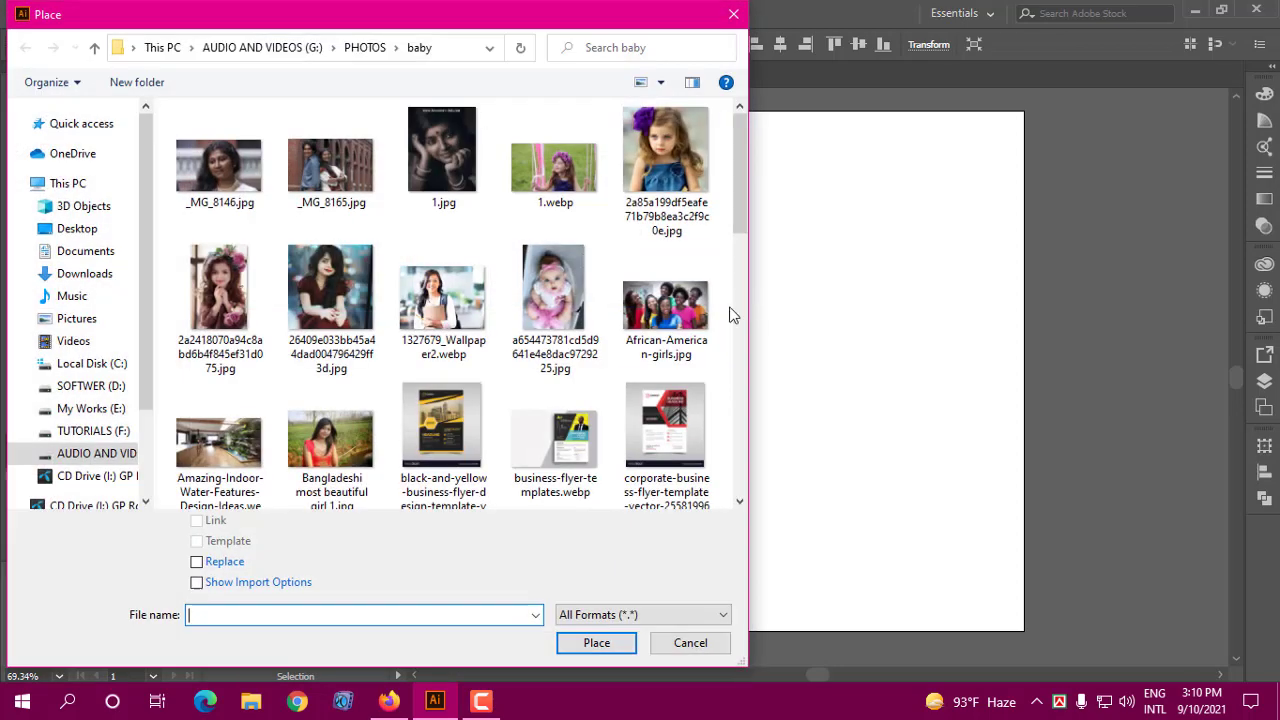
left_click(653, 138)
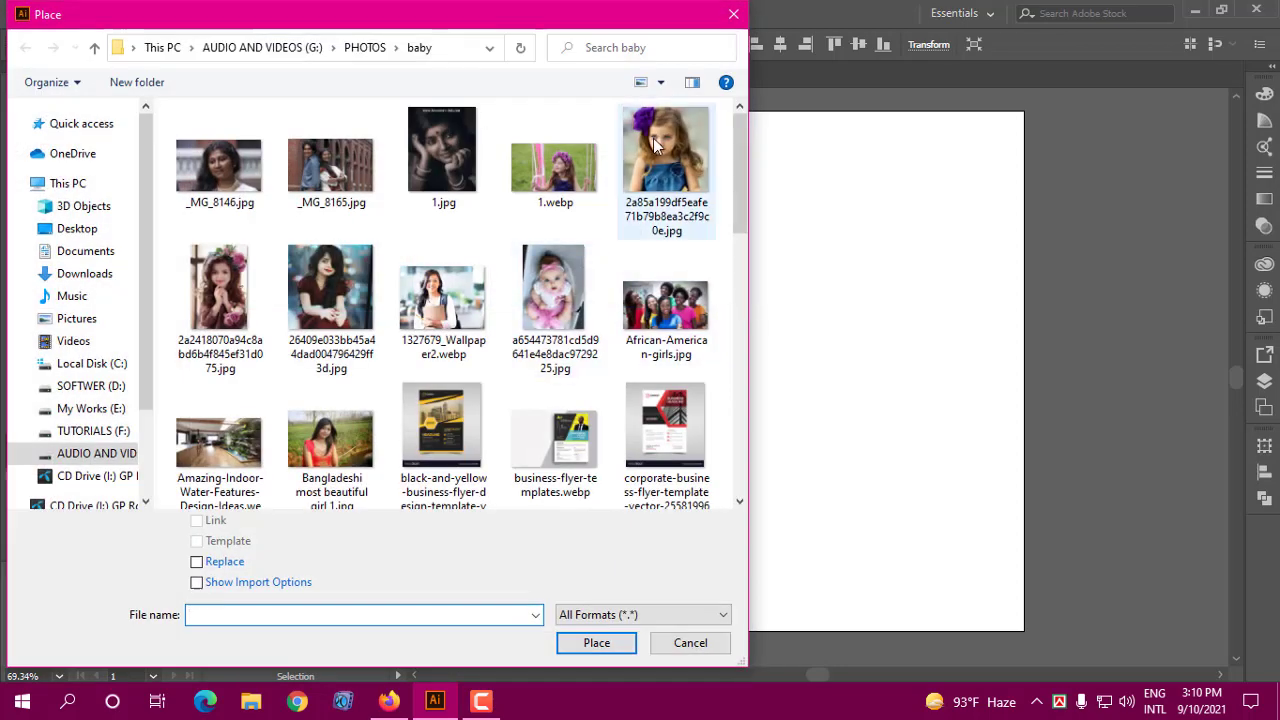
left_click(585, 640)
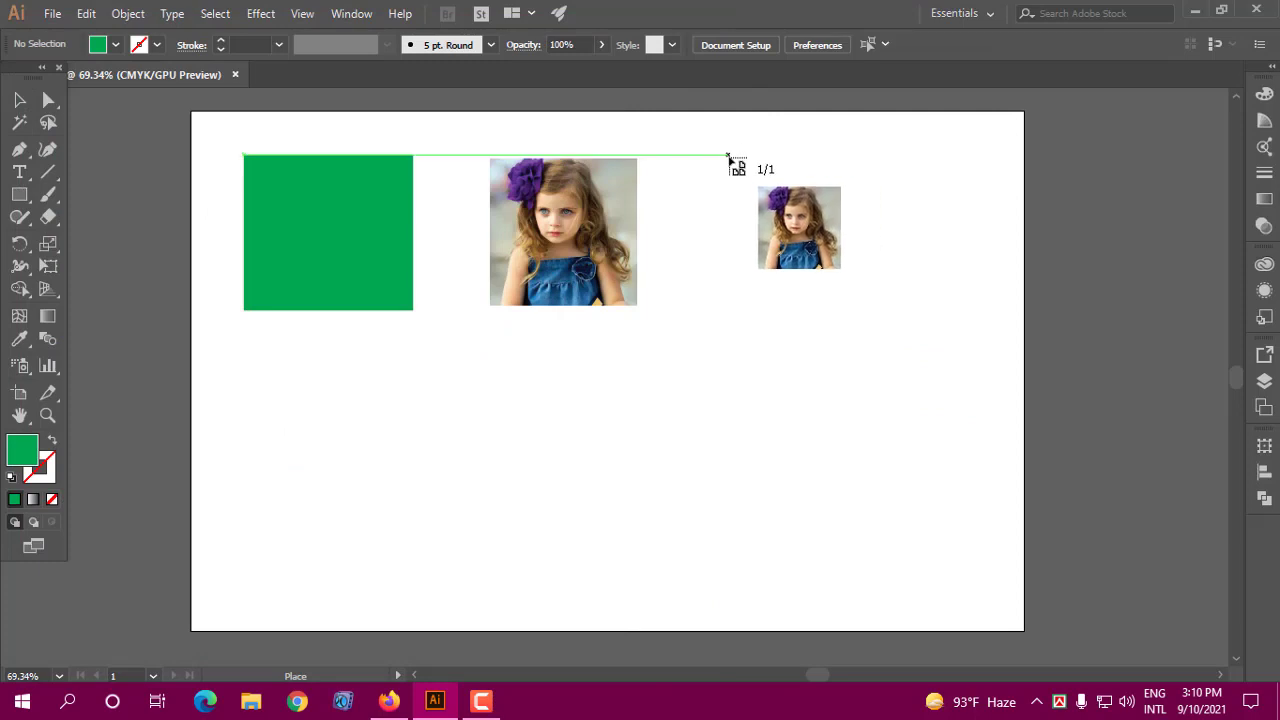
mouse_move(729, 155)
left_mouse_down()
mouse_move(870, 425)
mouse_move(896, 504)
mouse_move(923, 534)
left_mouse_up()
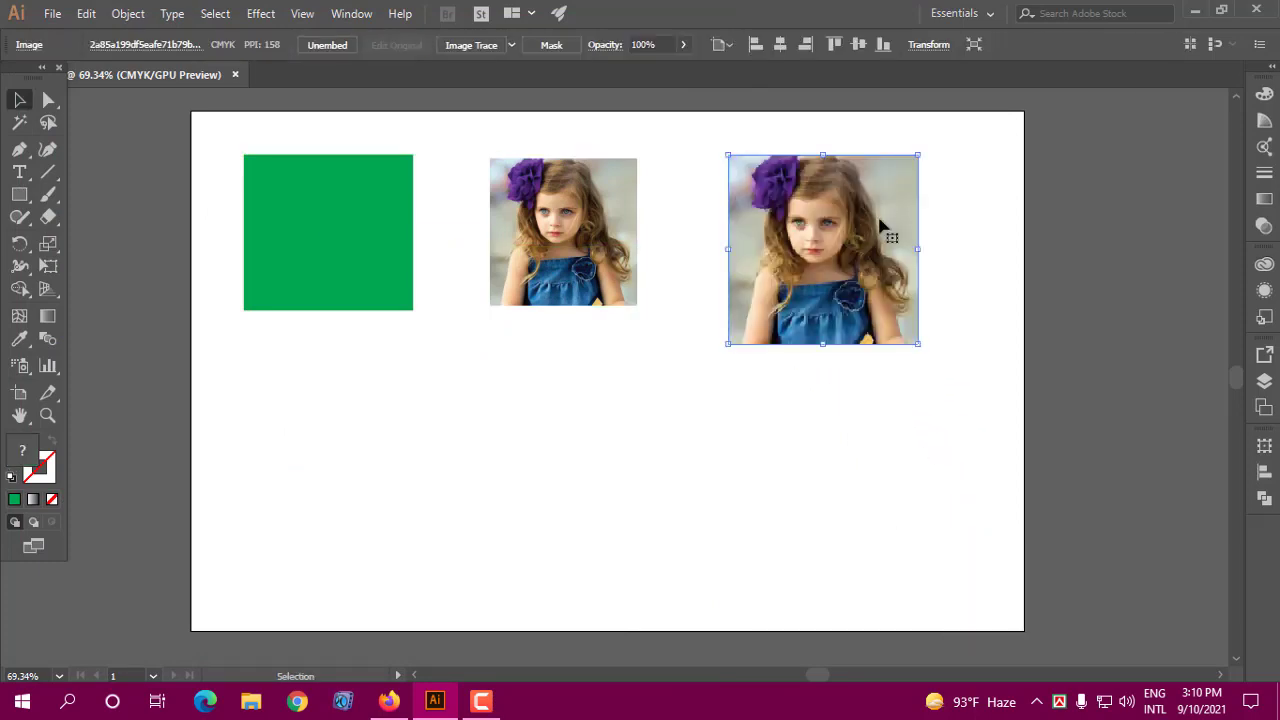
key("Delete")
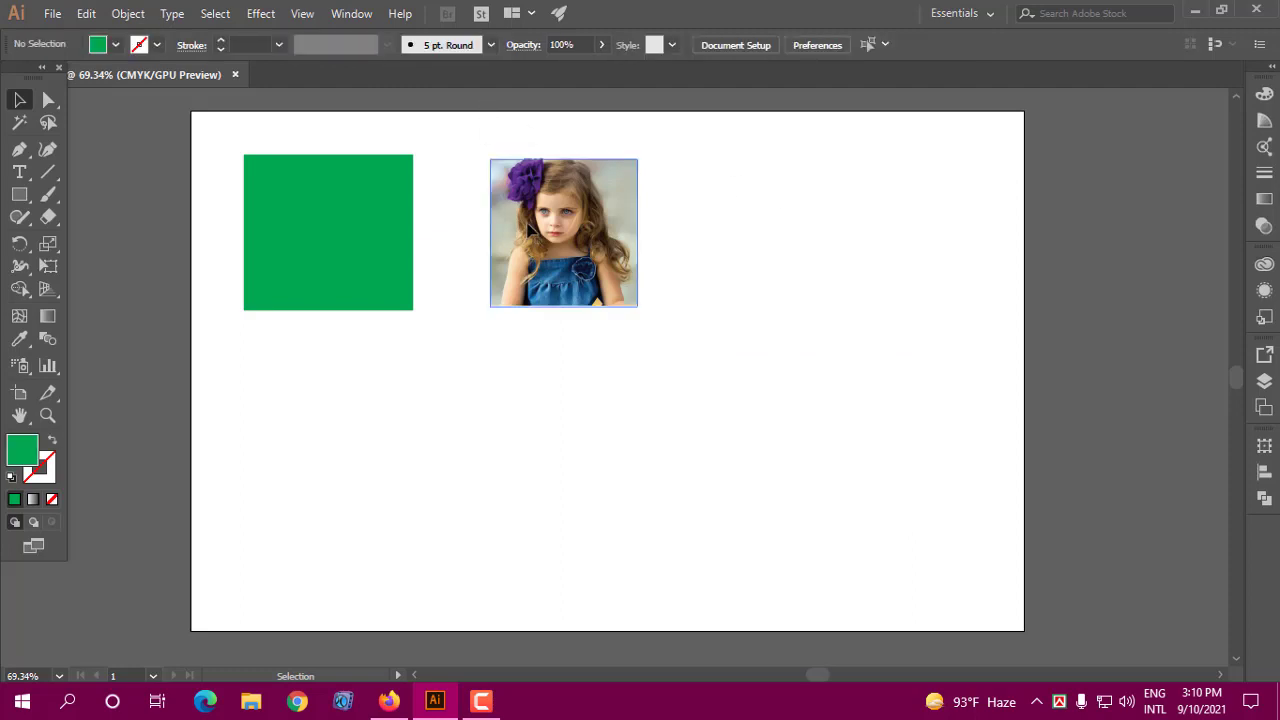
left_click(528, 229)
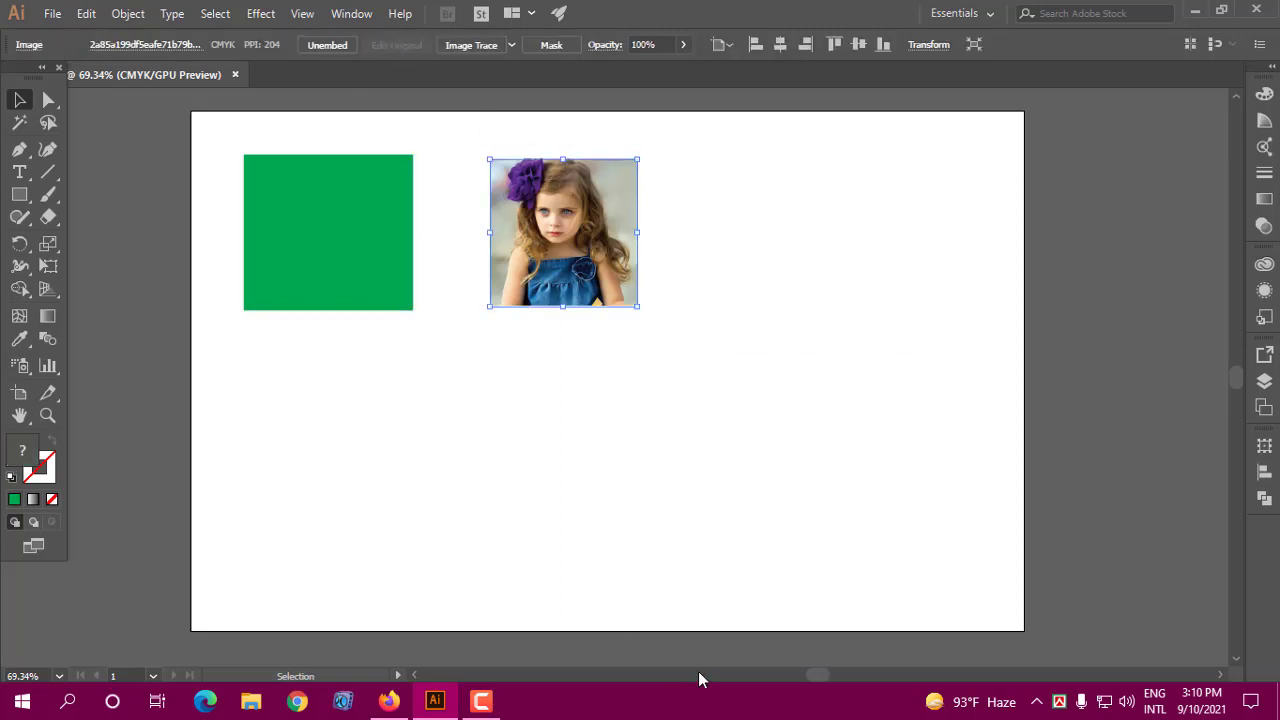
- Try placing 1.webp and dismiss the unsupported-format error
left_click(52, 13)
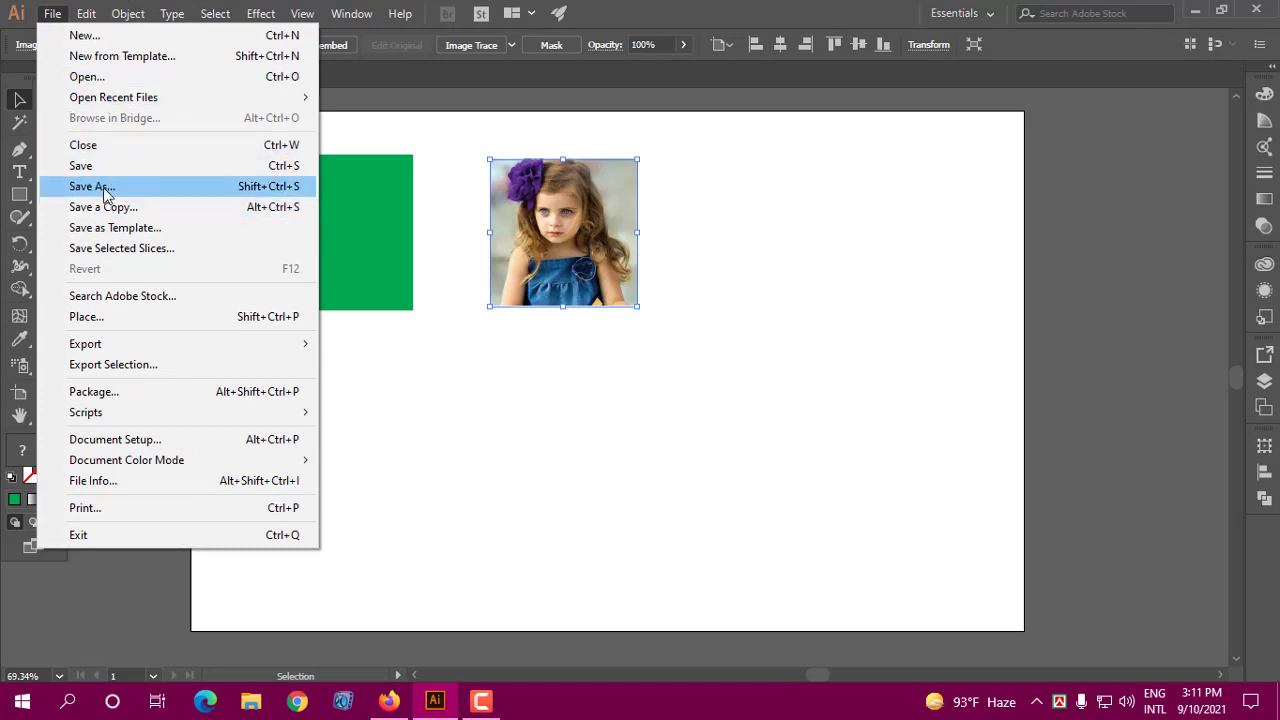
left_click(99, 317)
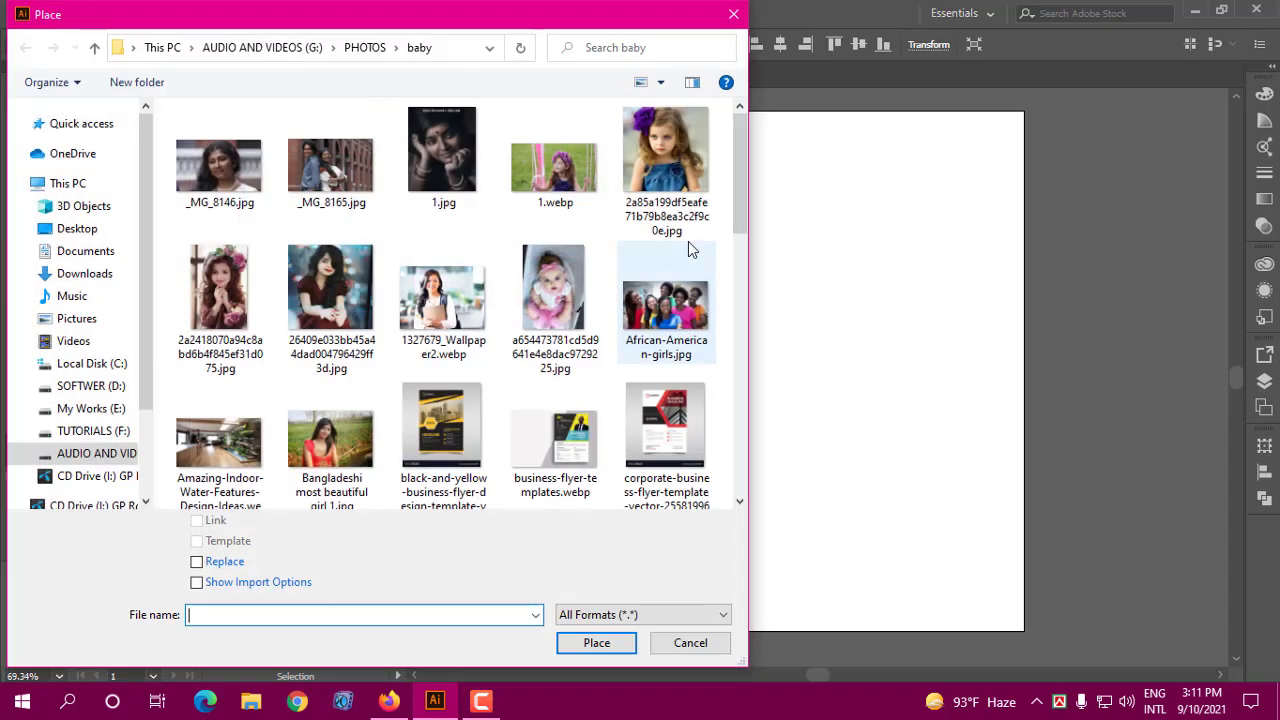
left_click(594, 194)
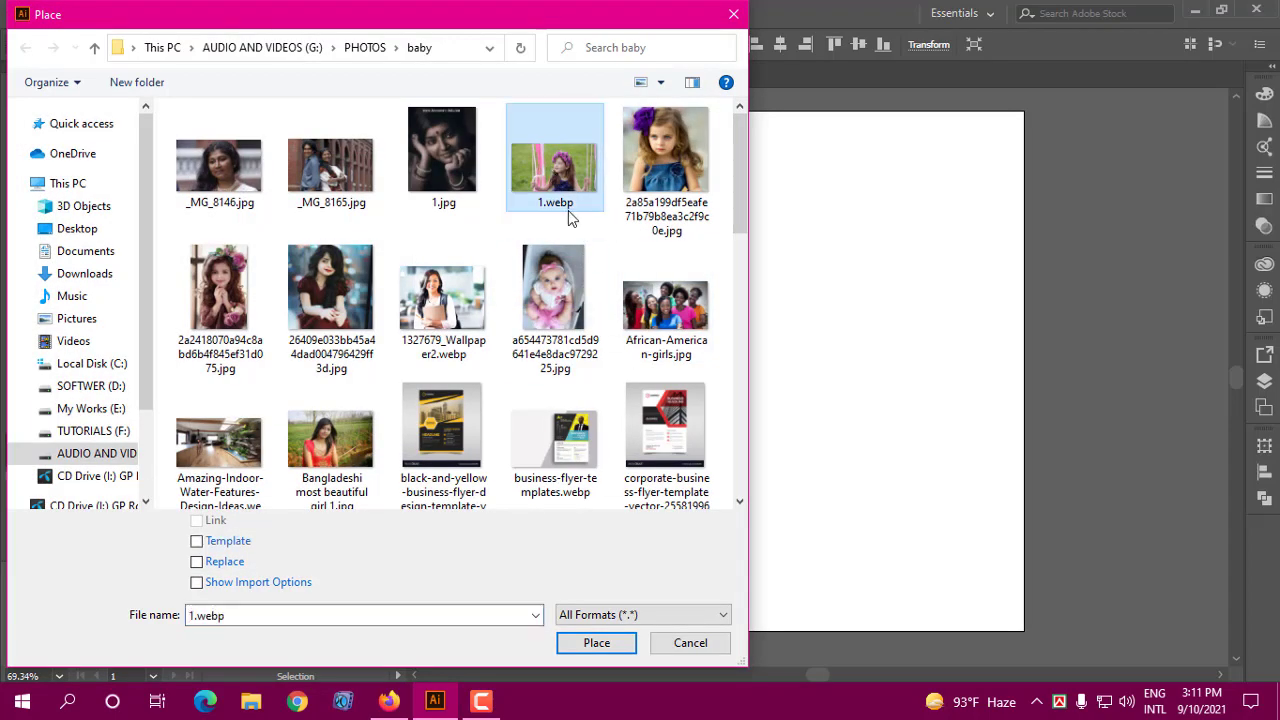
left_click(596, 643)
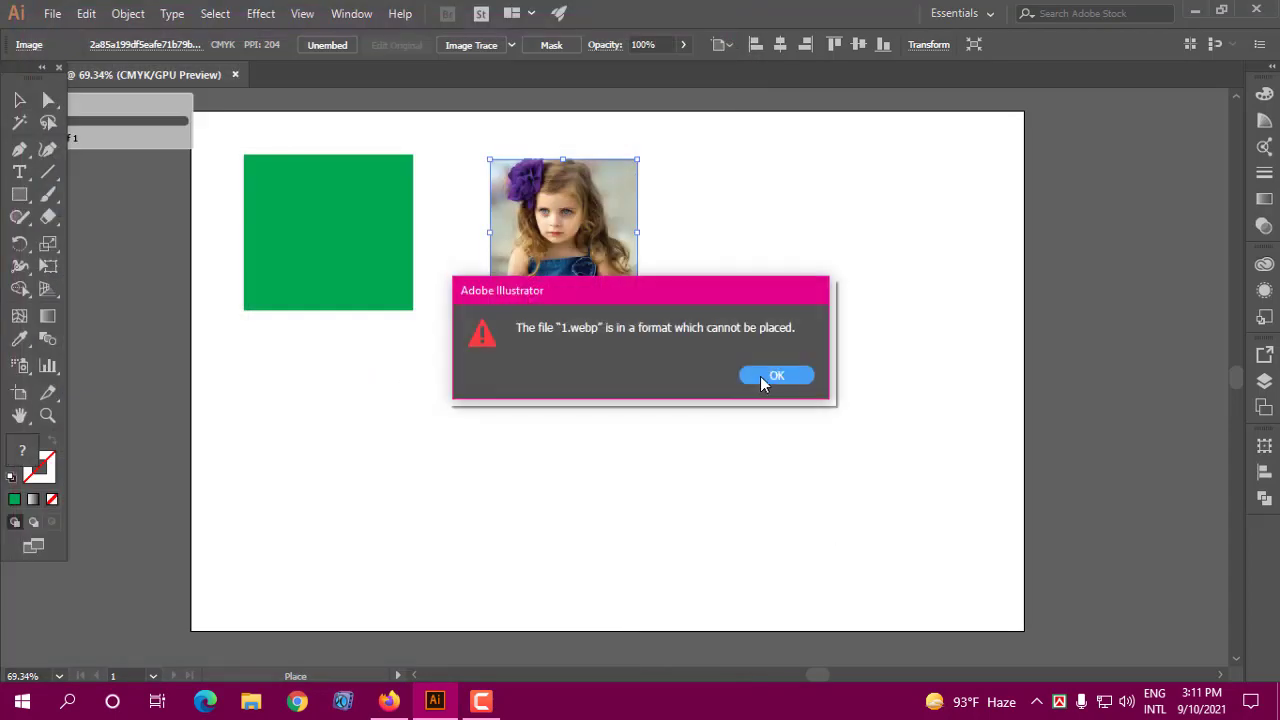
left_click(770, 376)
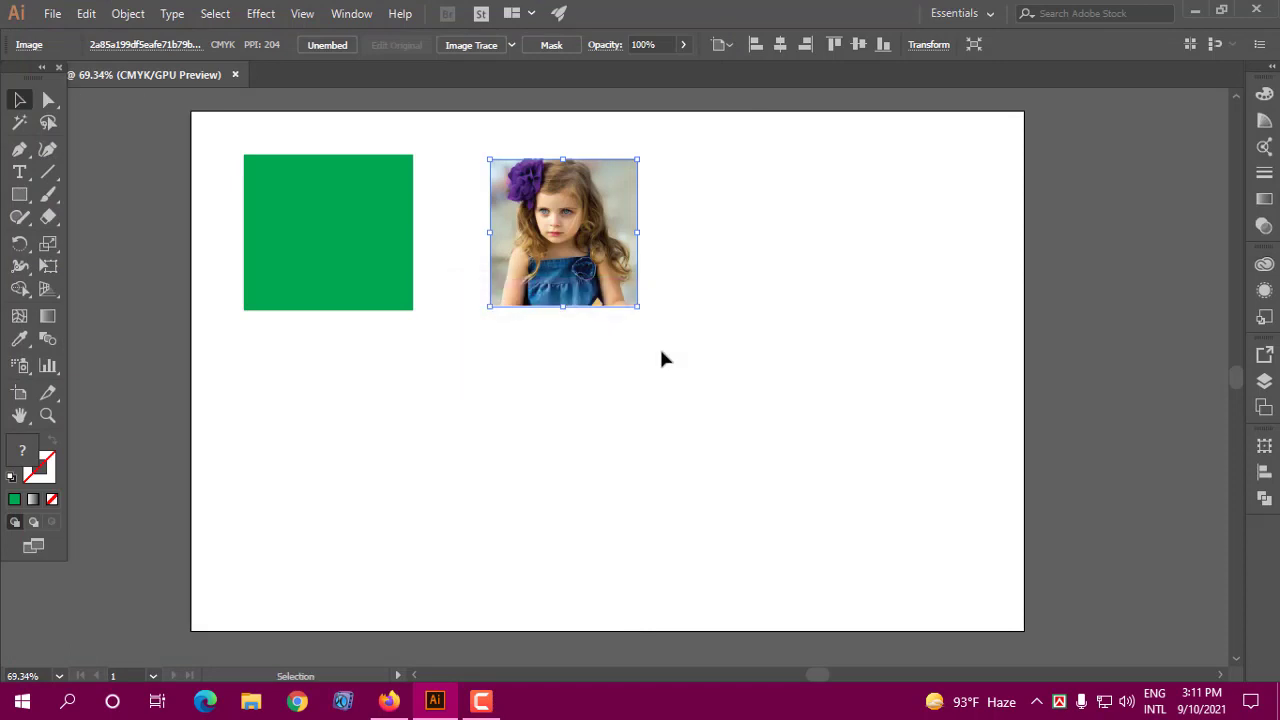
- Place the flower-crown girl JPG (2a2418…) on the artboard's right, in line with the others
left_click(127, 14)
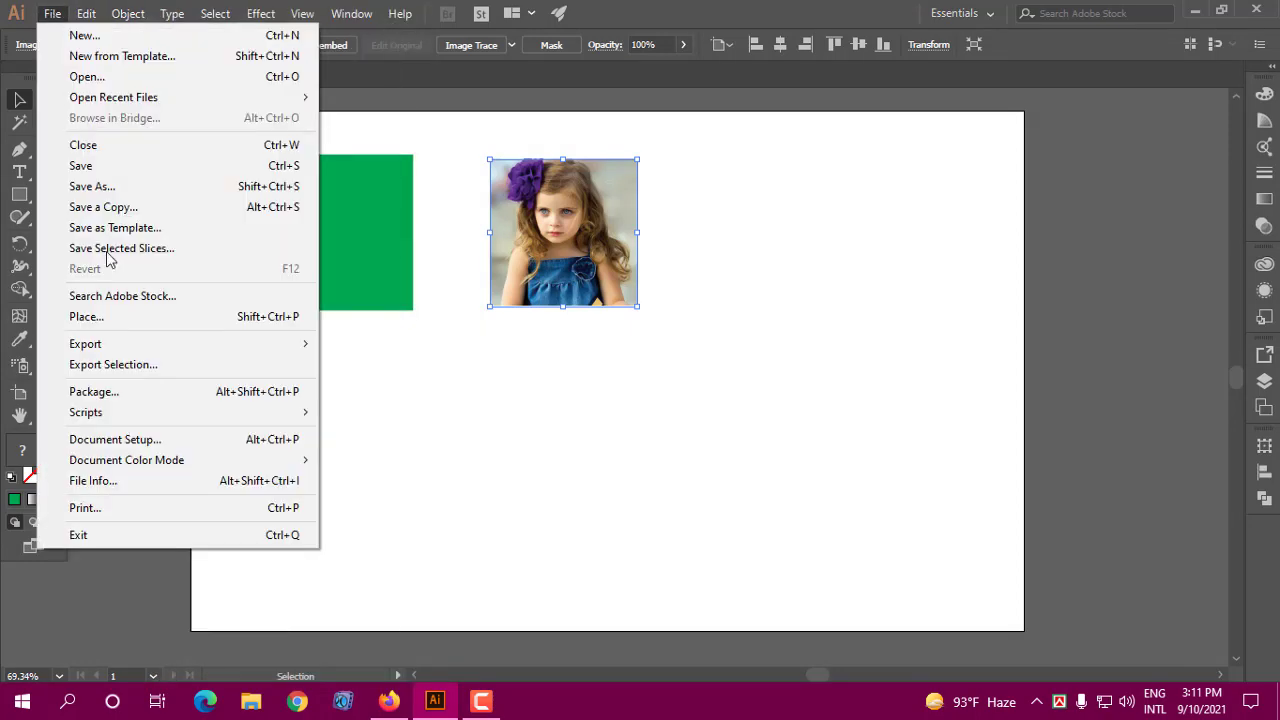
left_click(112, 317)
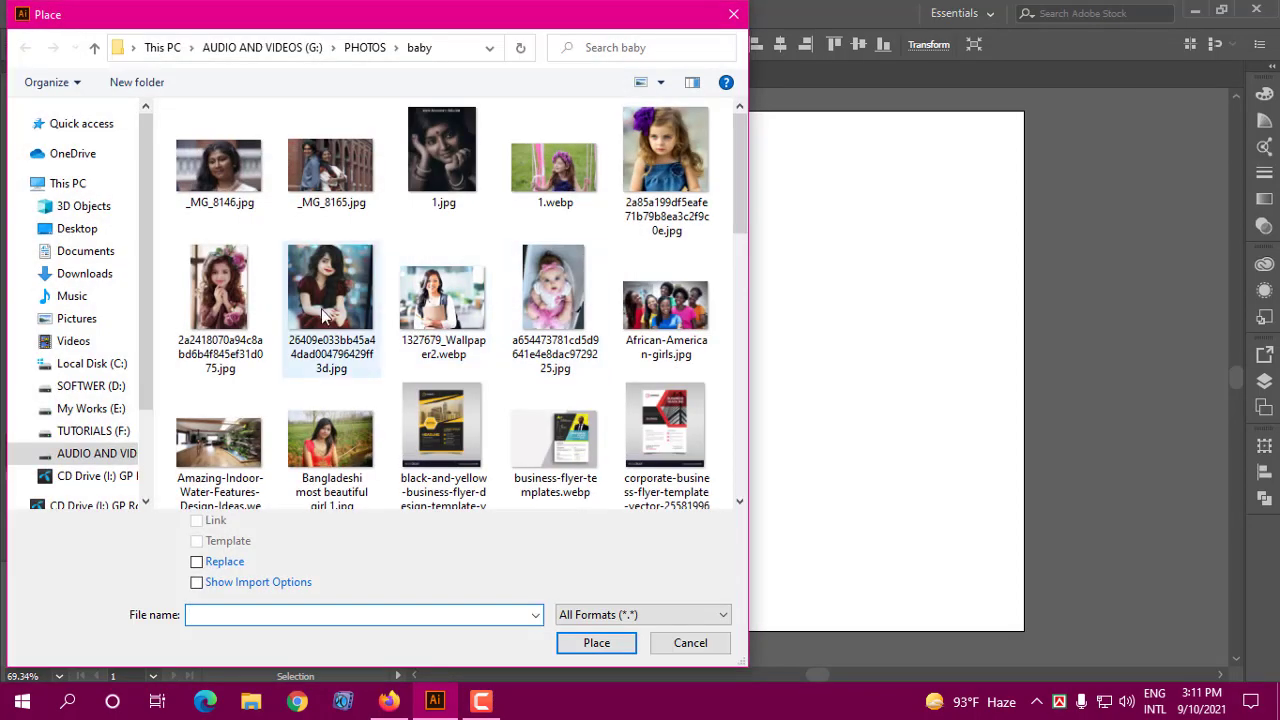
left_click(218, 287)
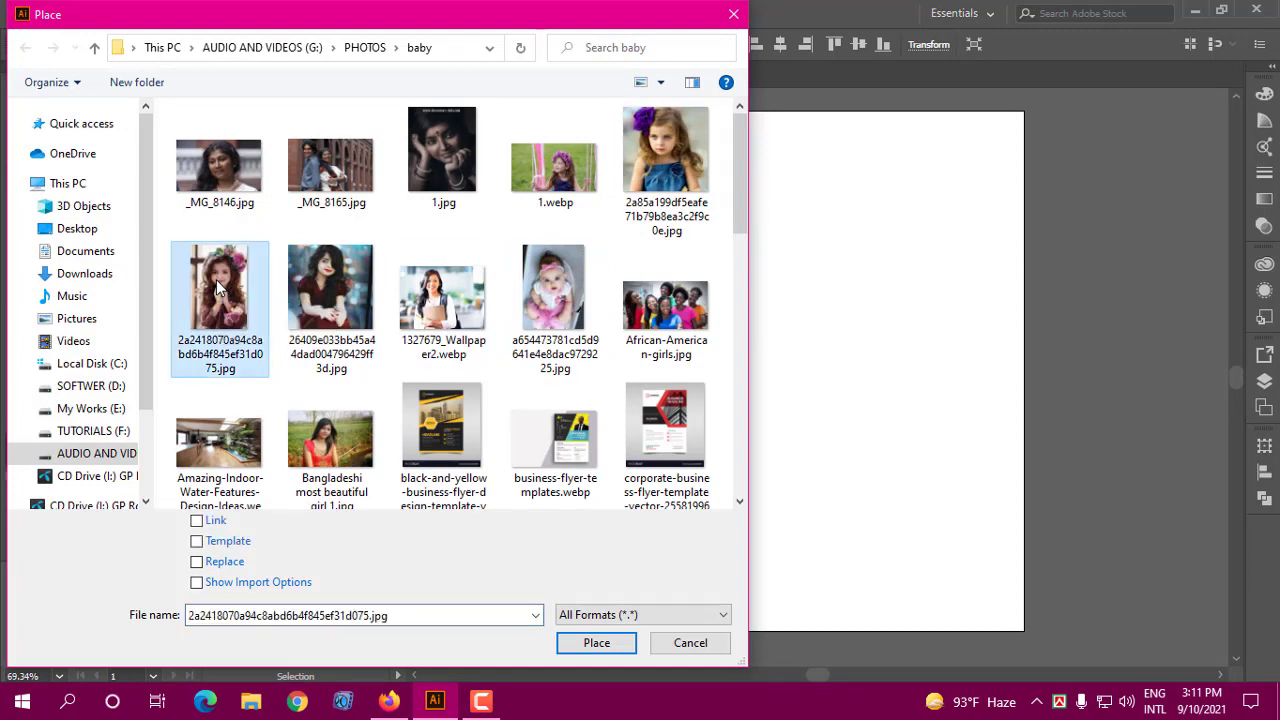
left_click(600, 645)
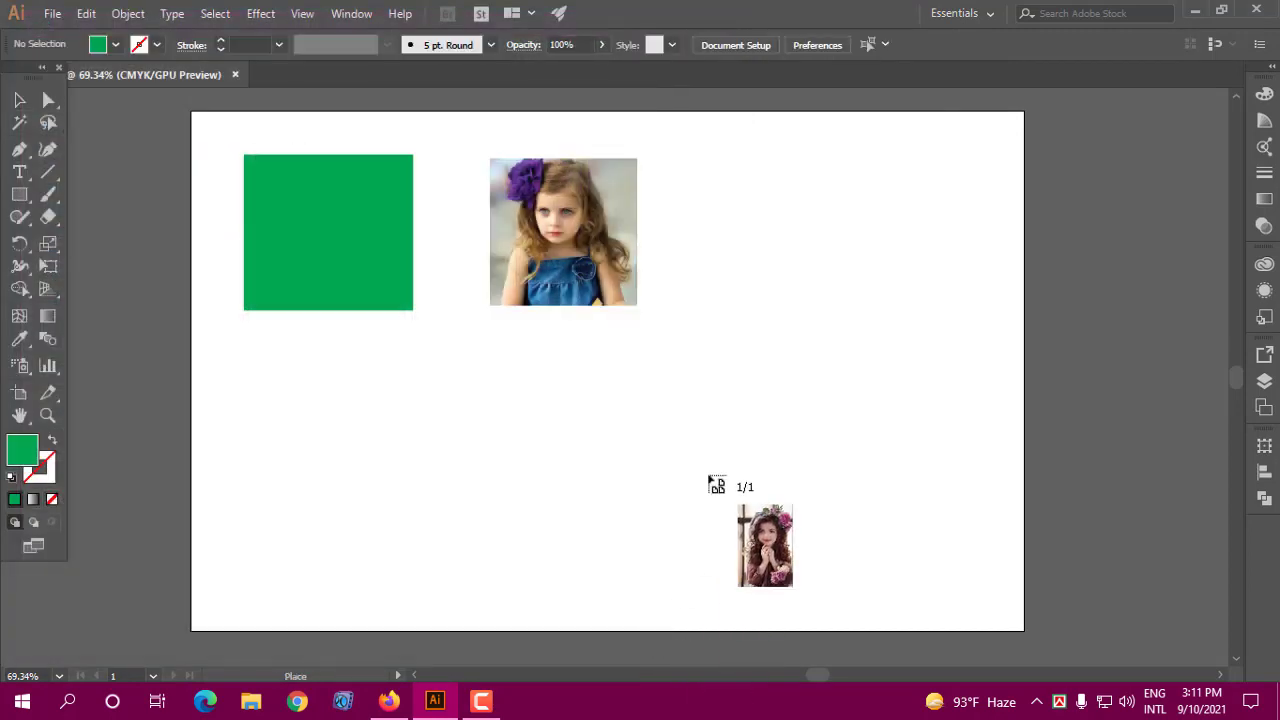
left_click_drag(728, 200, 928, 437)
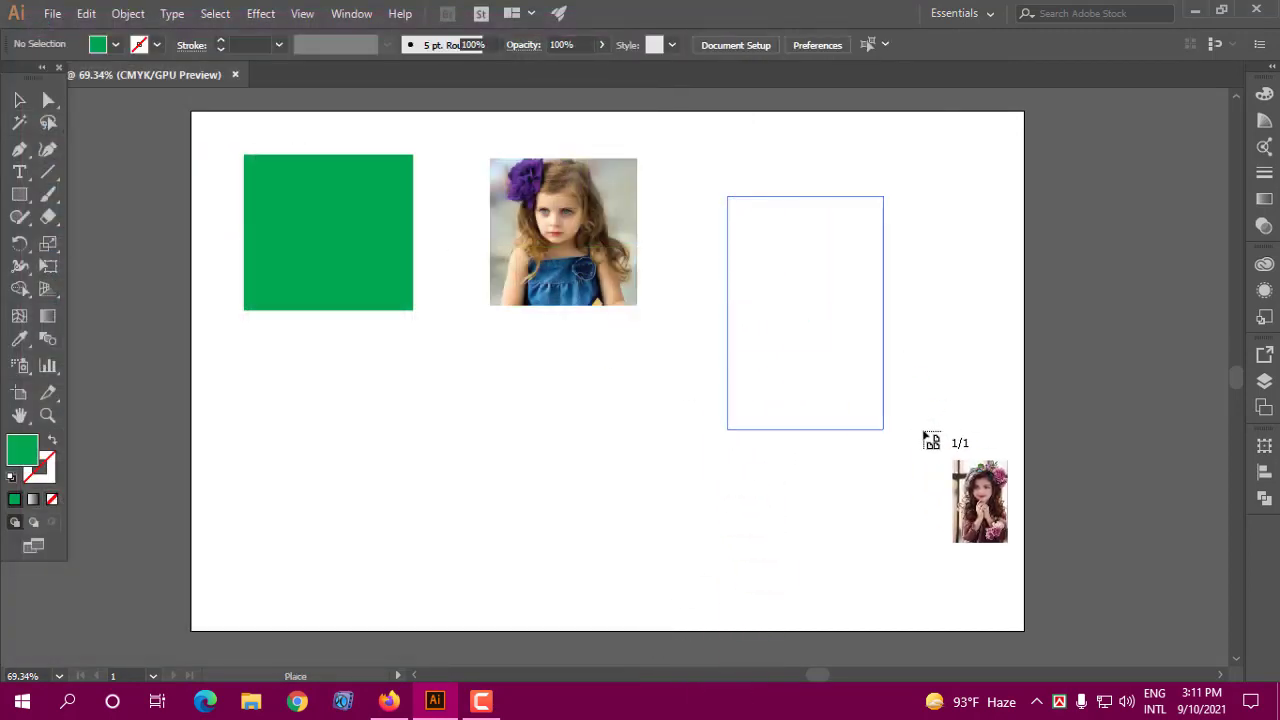
left_click_drag(839, 347, 833, 300)
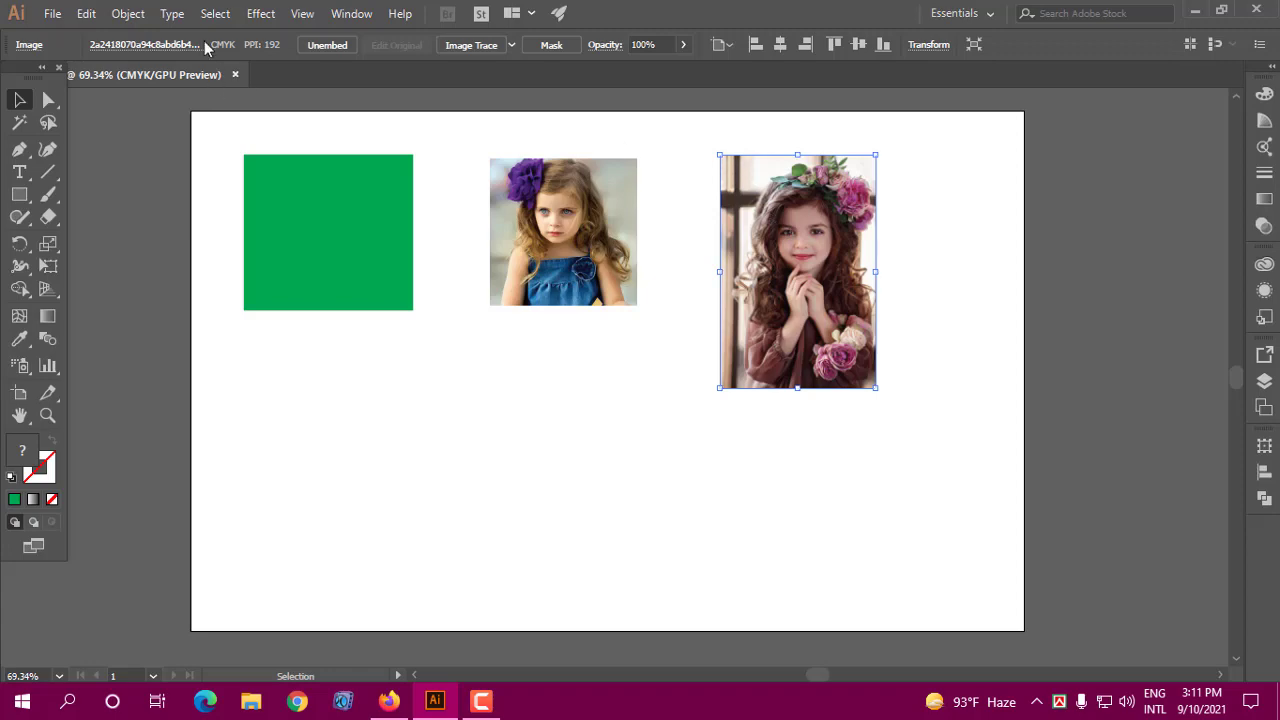
- Open Create Object Mosaic for the flower-crown portrait and apply Use Ratio for 10 by 15 tiles
left_click(128, 13)
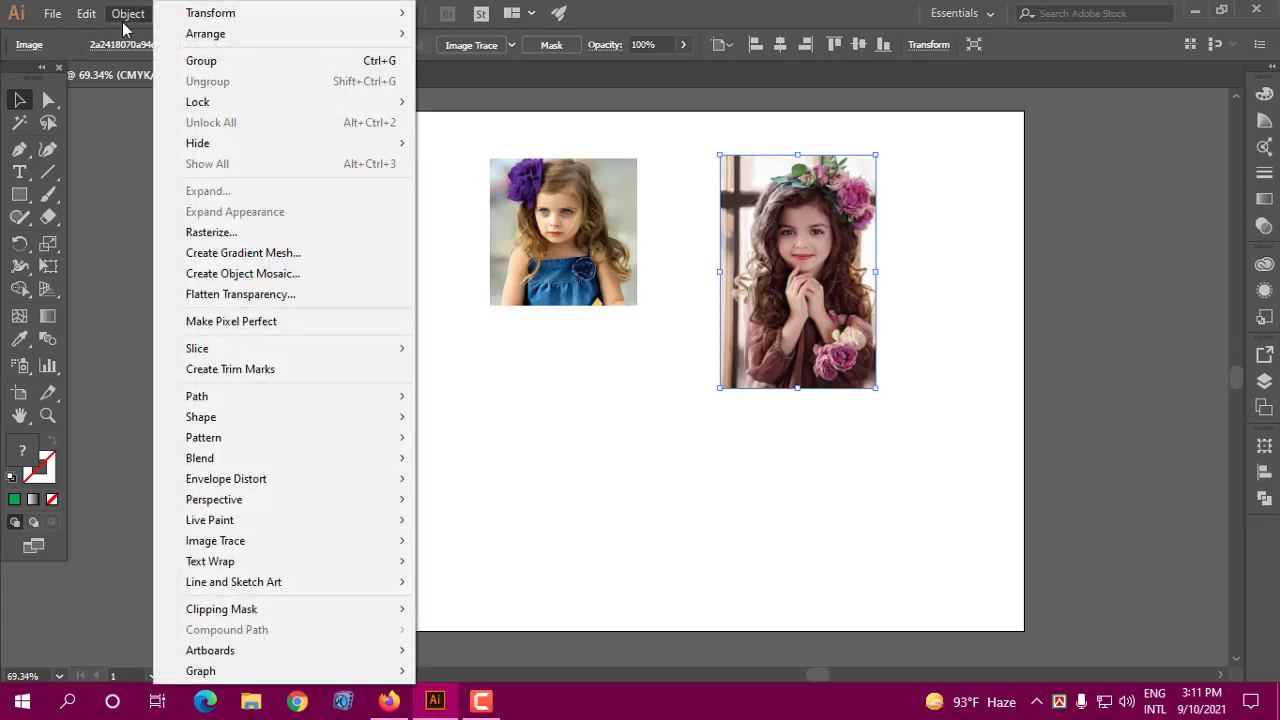
left_click(253, 277)
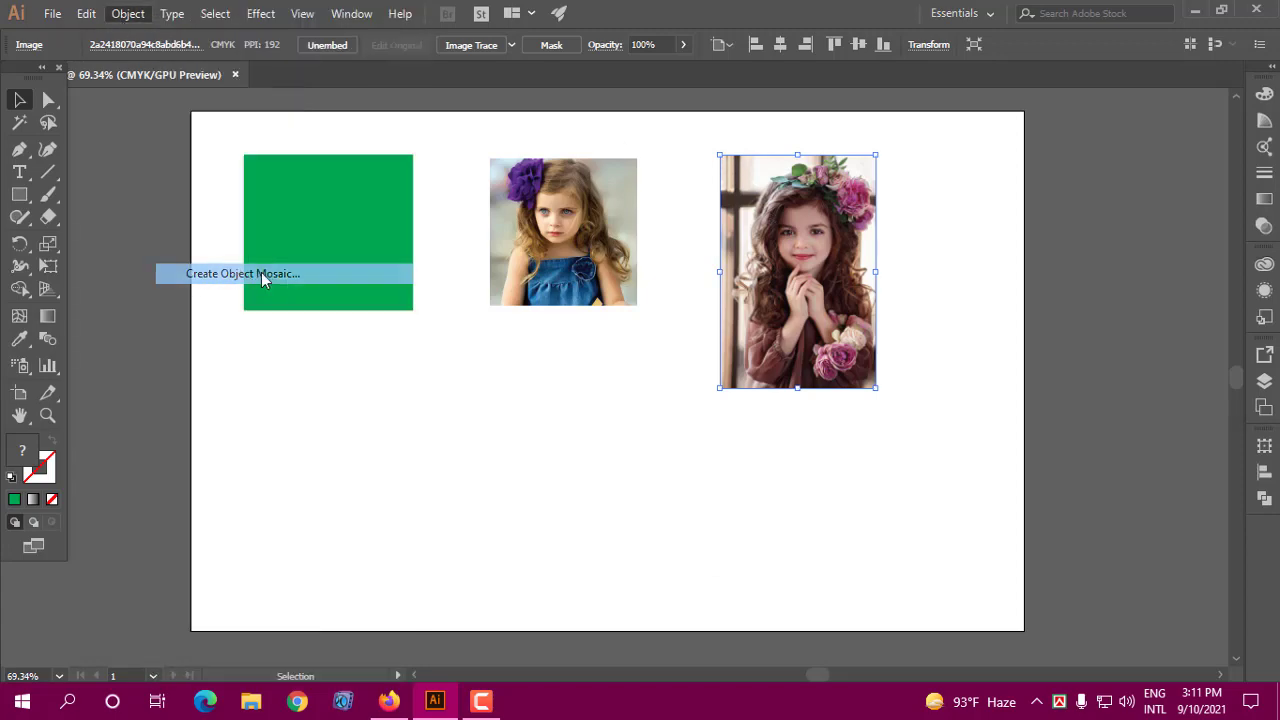
mouse_move(878, 132)
left_mouse_down()
mouse_move(1141, 128)
mouse_move(1071, 124)
left_mouse_up()
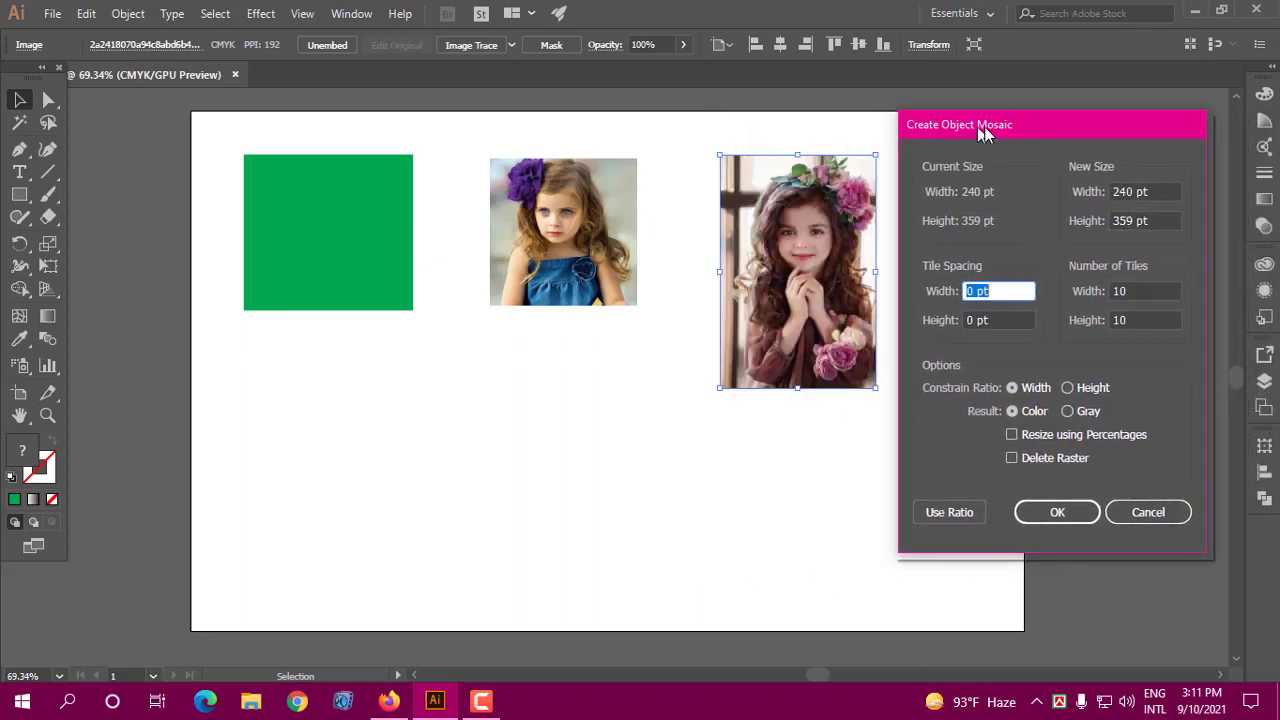
left_click_drag(969, 127, 975, 127)
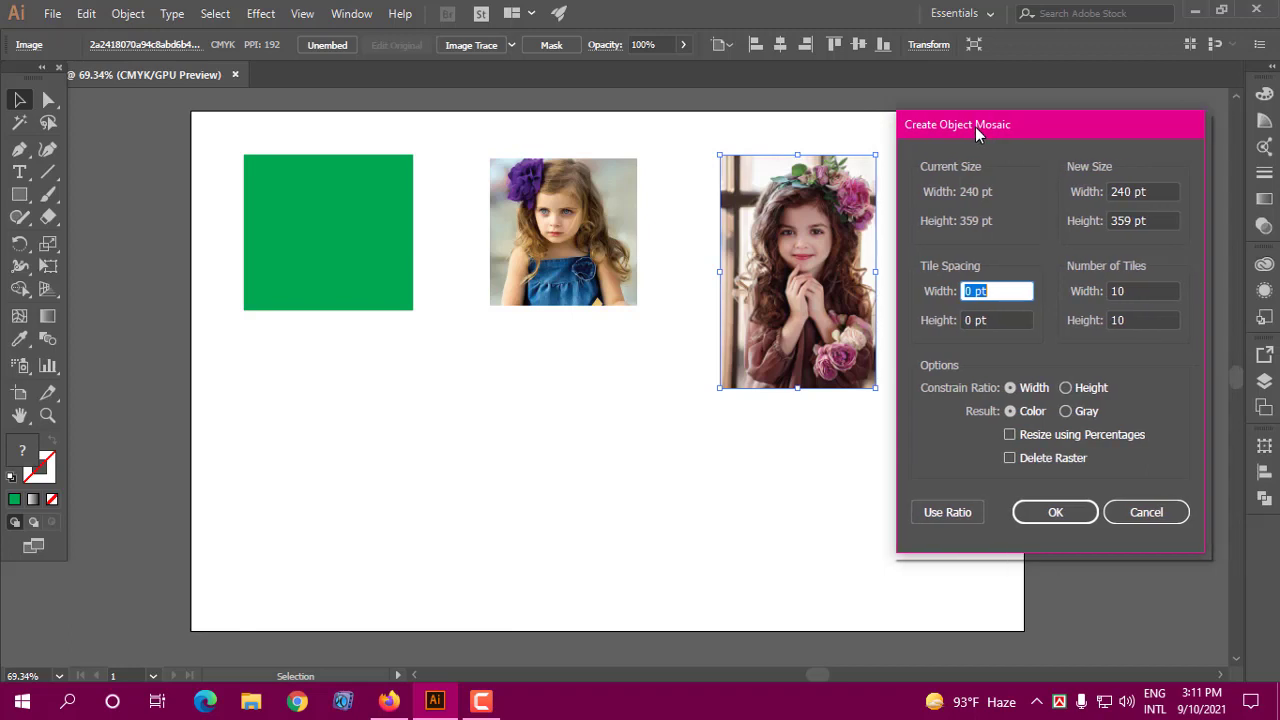
left_click(940, 510)
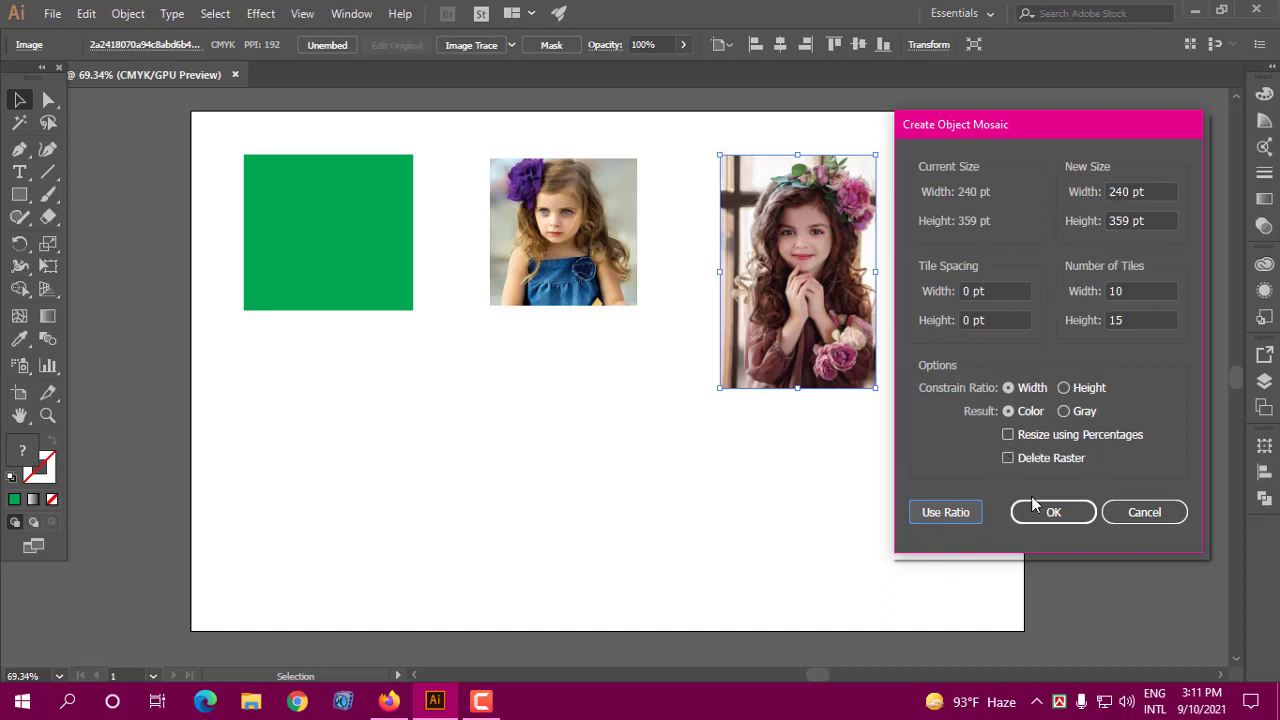
- Cancel the portrait mosaic, shift the flower-crown portrait right, and select the middle photo
left_click(1142, 514)
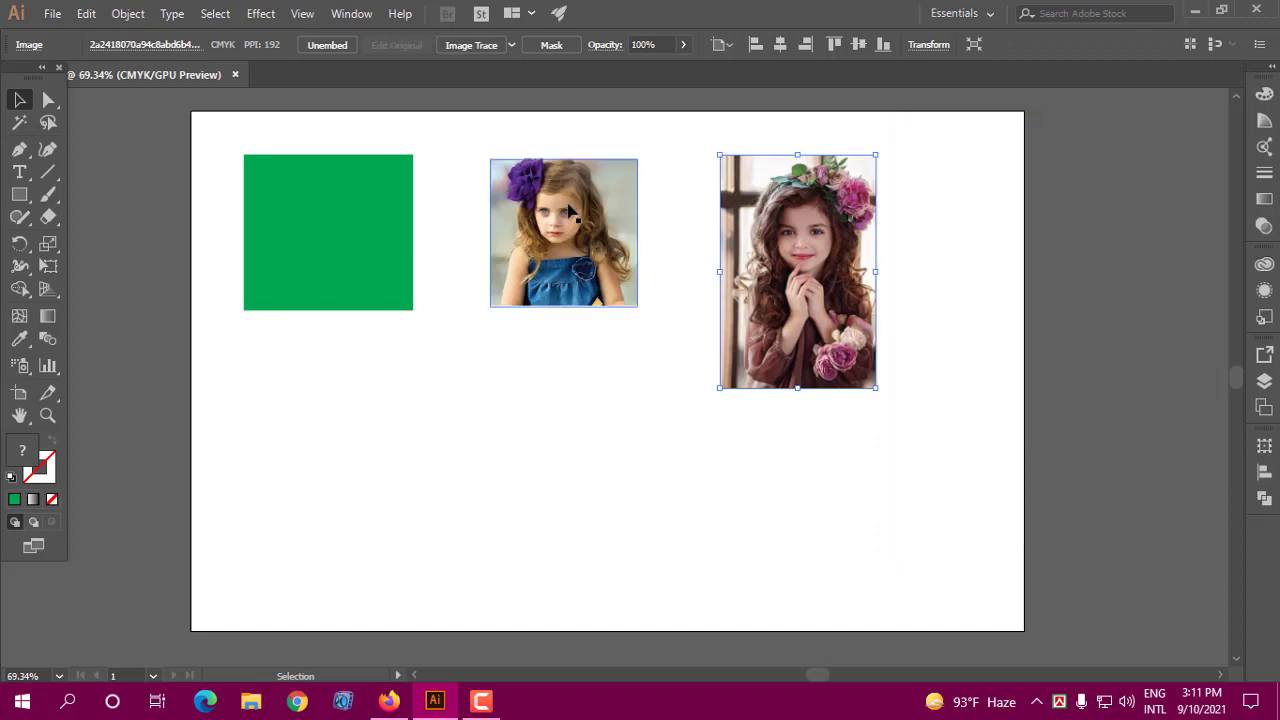
left_click_drag(762, 286, 848, 288)
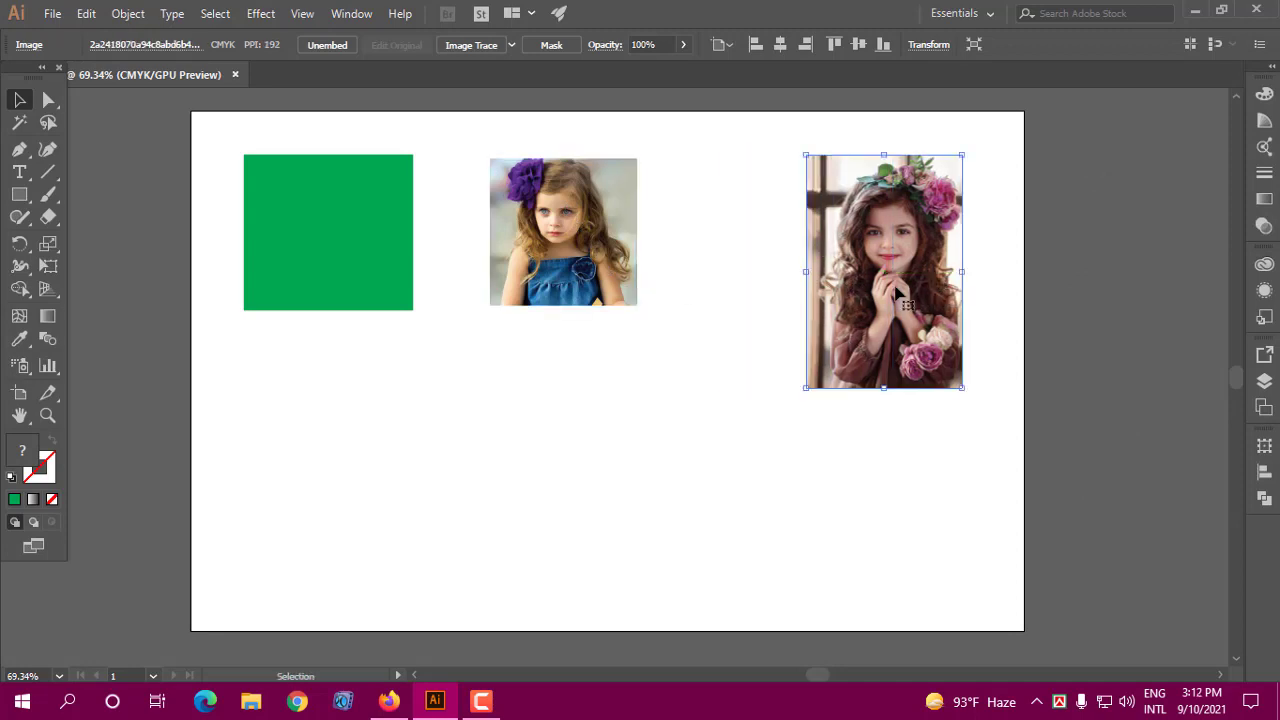
double_click(605, 245)
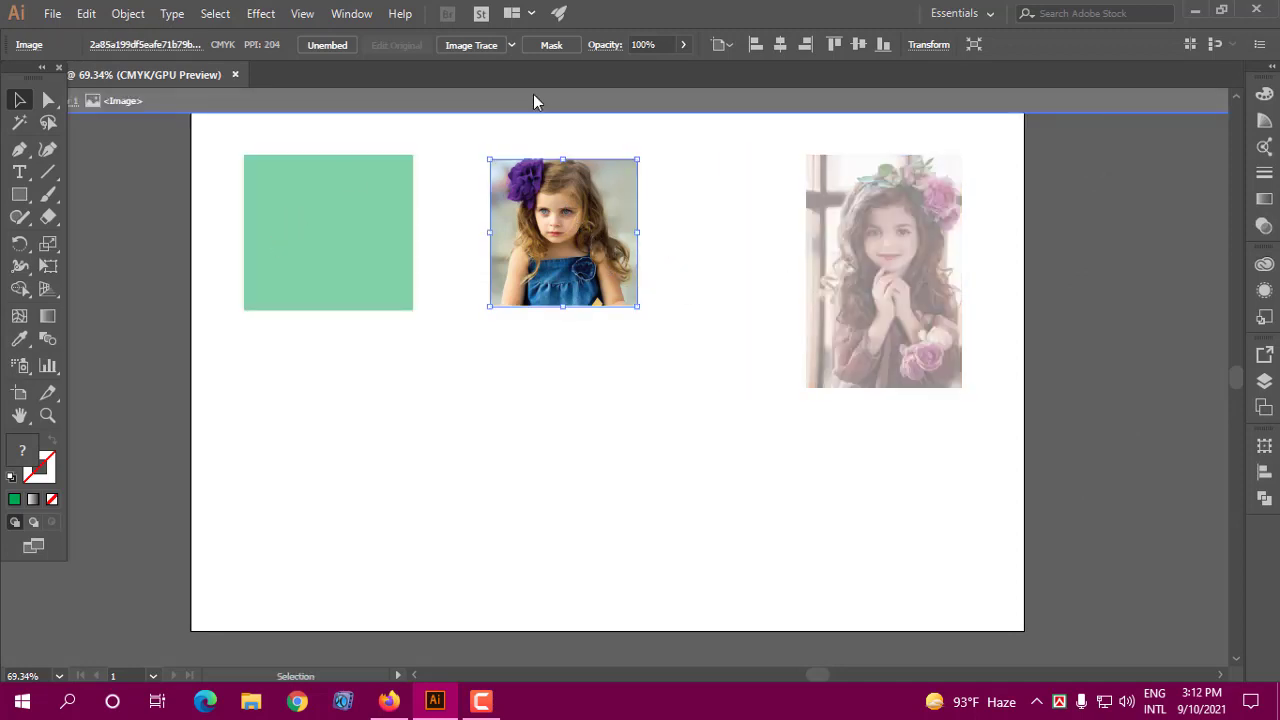
left_click(534, 96)
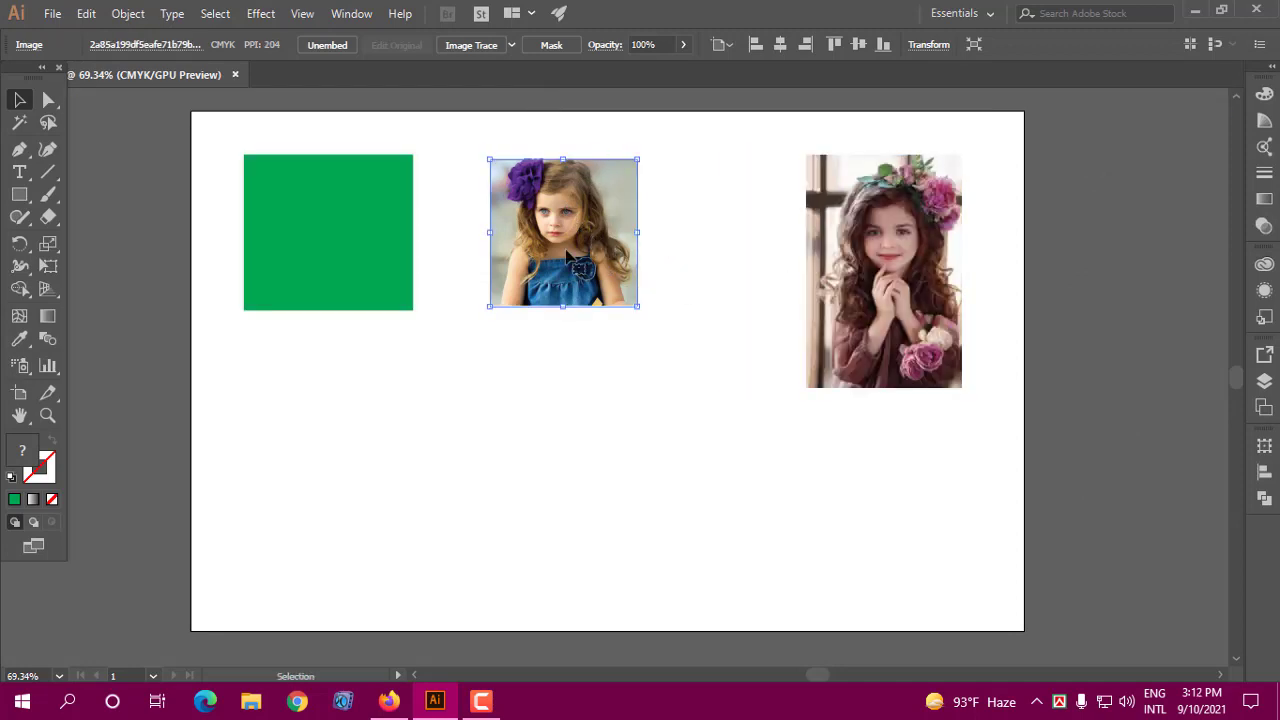
- Turn the middle photo into a 10 by 10 object mosaic with 2 pt tile spacing
left_click(128, 14)
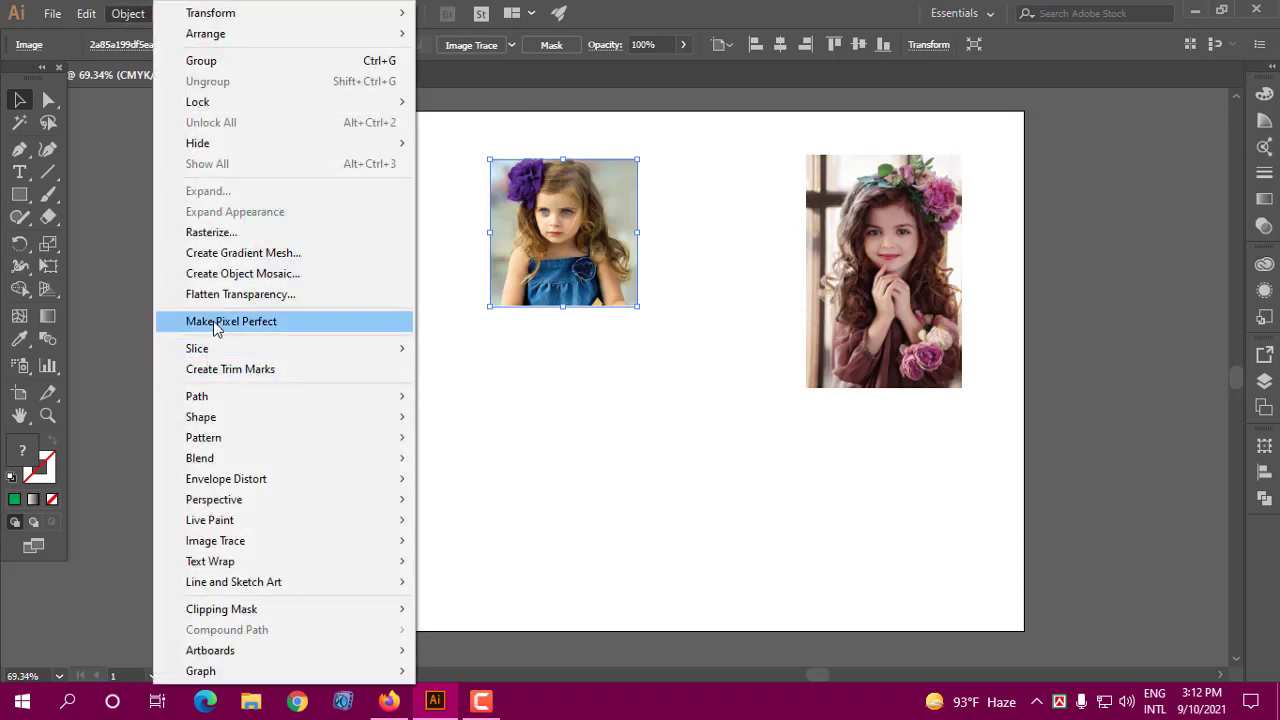
left_click(215, 274)
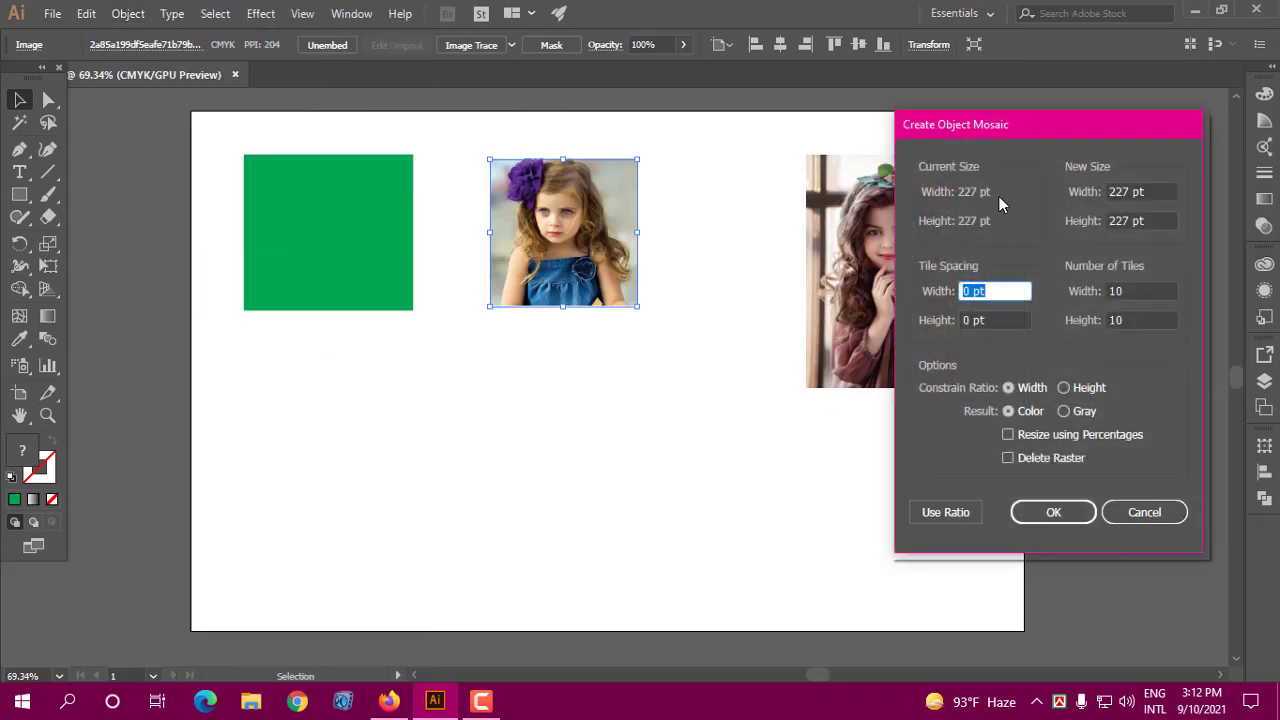
left_click_drag(1014, 123, 806, 96)
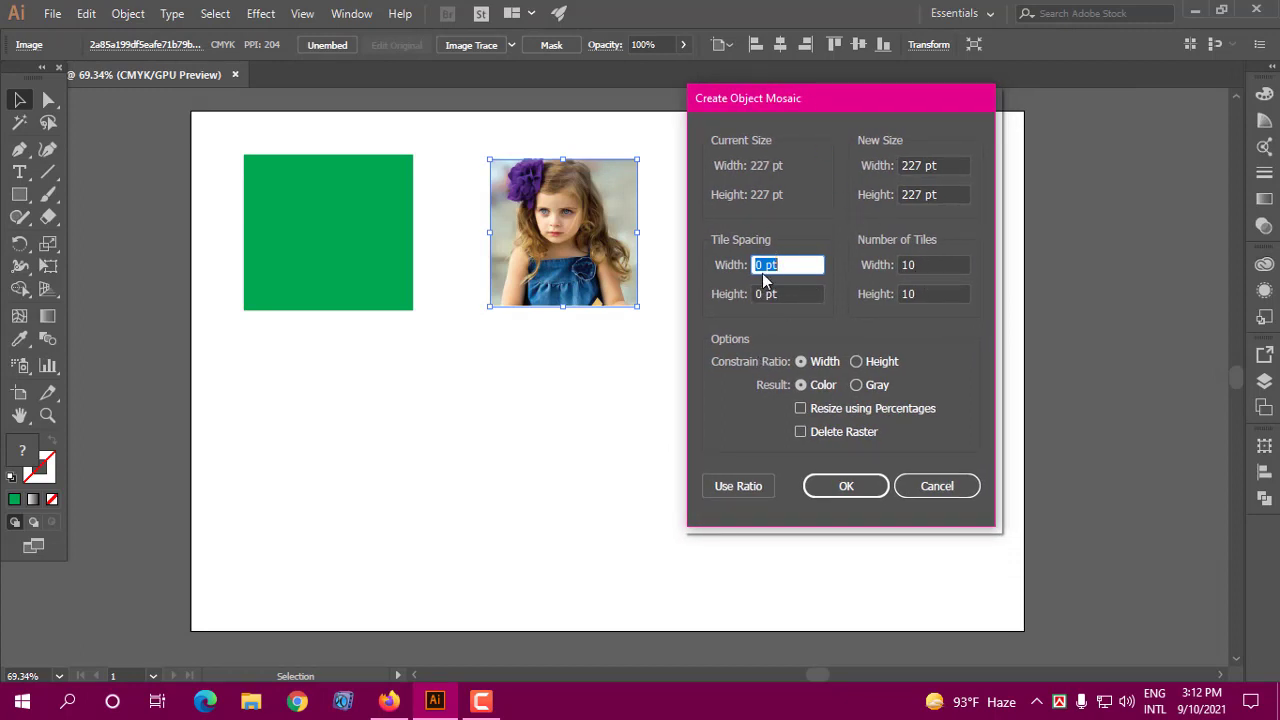
left_click_drag(763, 264, 752, 264)
type("2")
left_click_drag(764, 293, 784, 293)
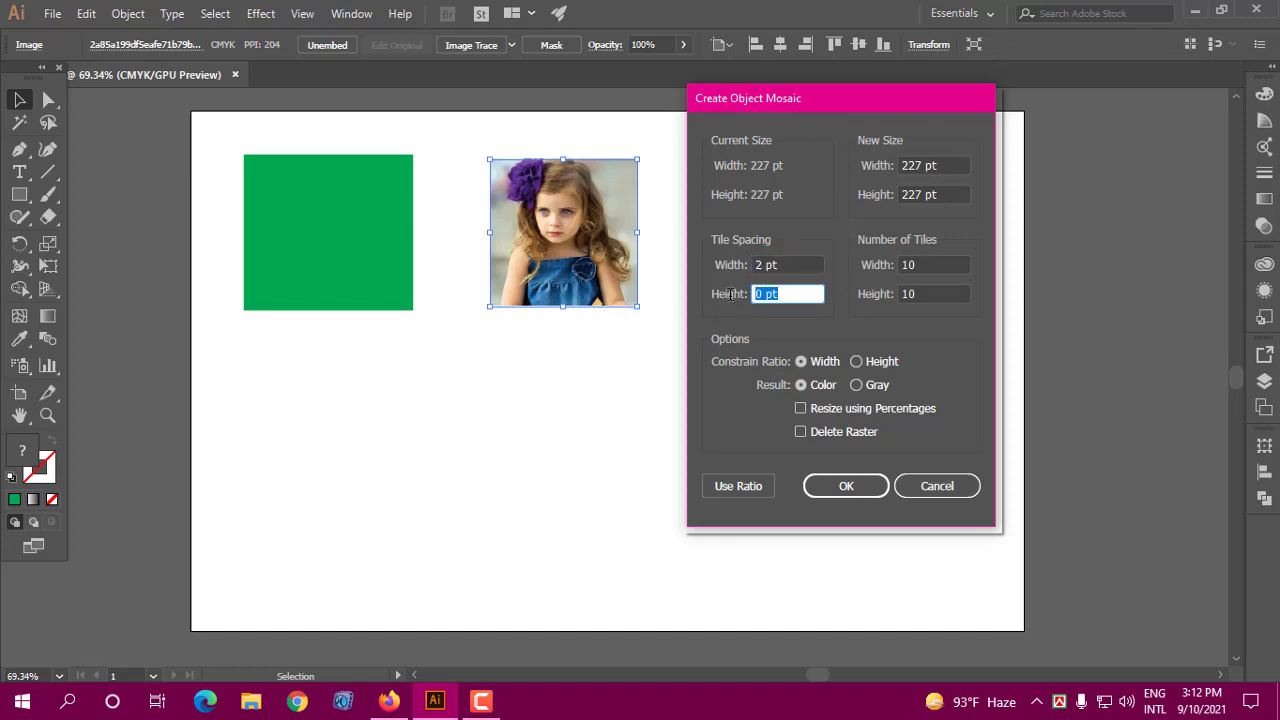
type("2")
left_click(790, 262)
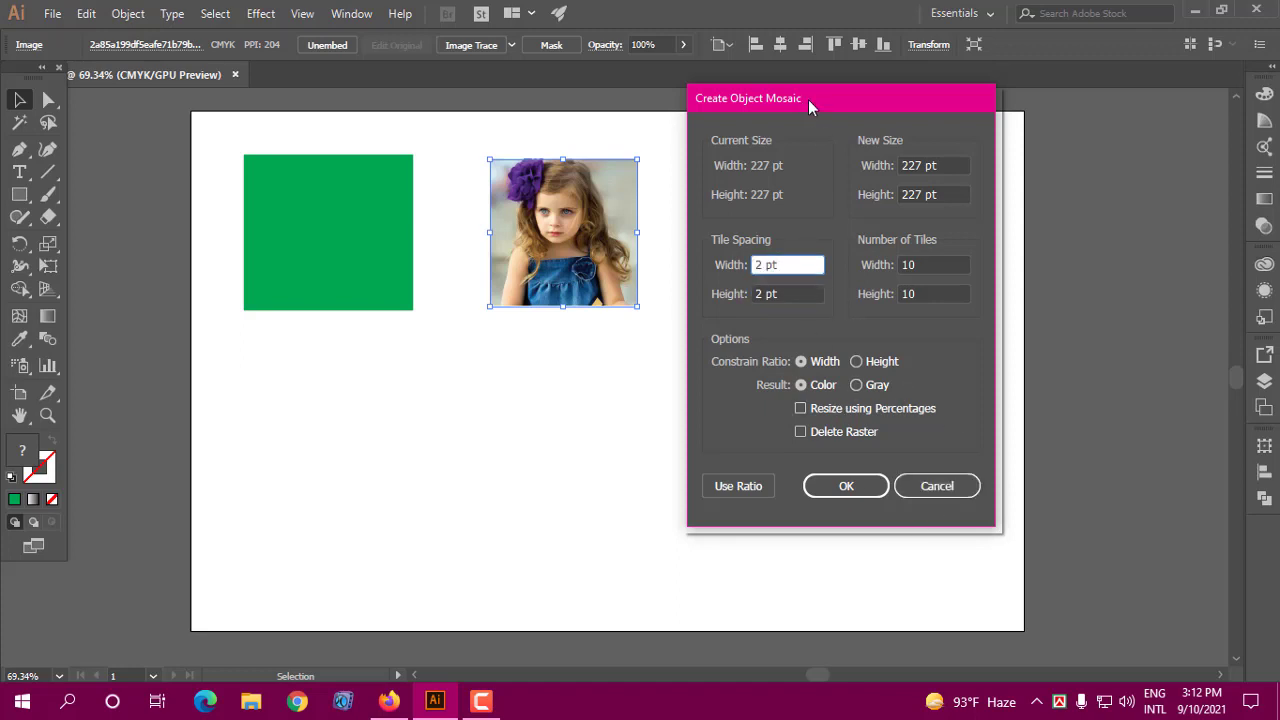
left_click_drag(808, 99, 879, 98)
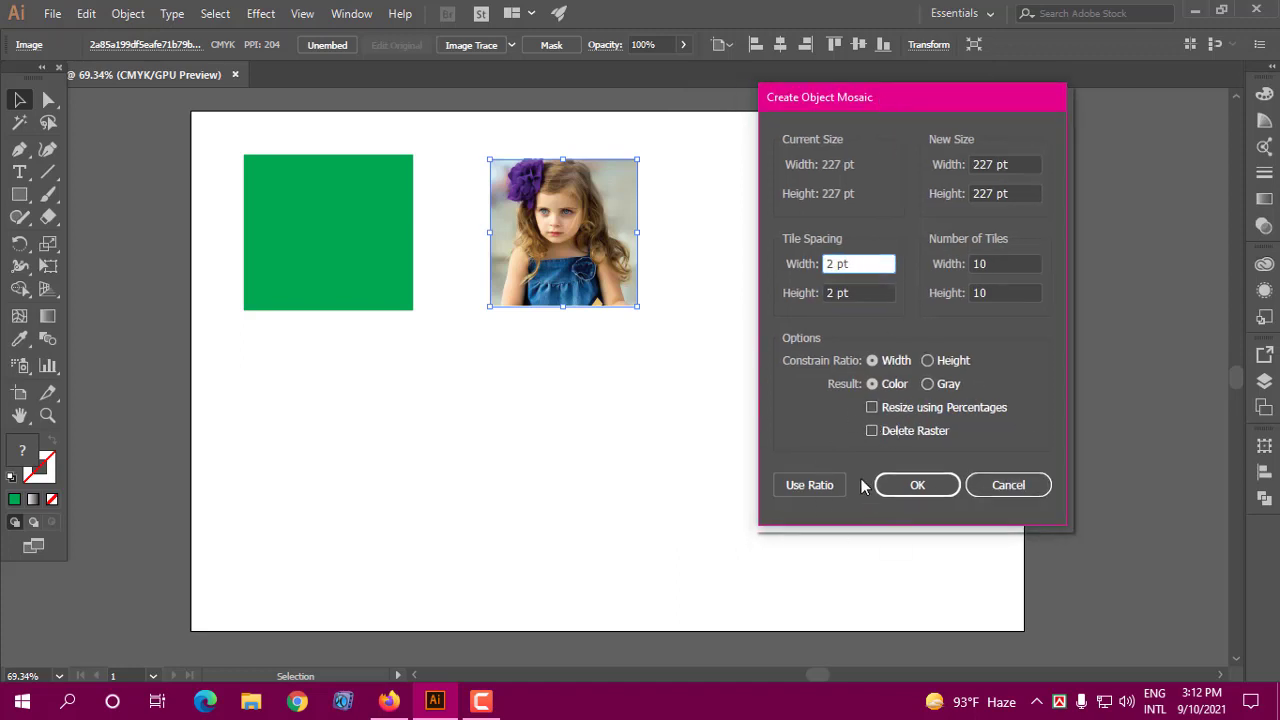
left_click(917, 486)
left_click(670, 338)
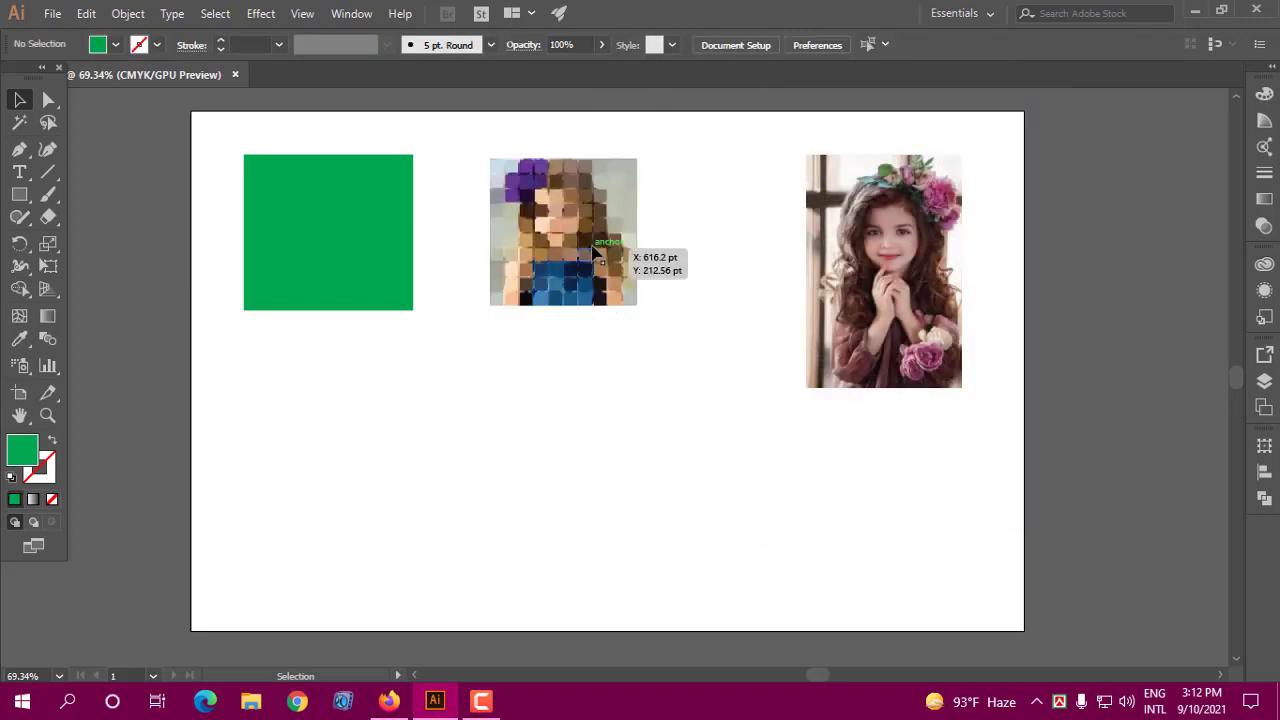
- Move the coarse tile mosaic around the artboard, then delete it
mouse_move(579, 226)
left_mouse_down()
mouse_move(507, 398)
mouse_move(449, 398)
left_mouse_up()
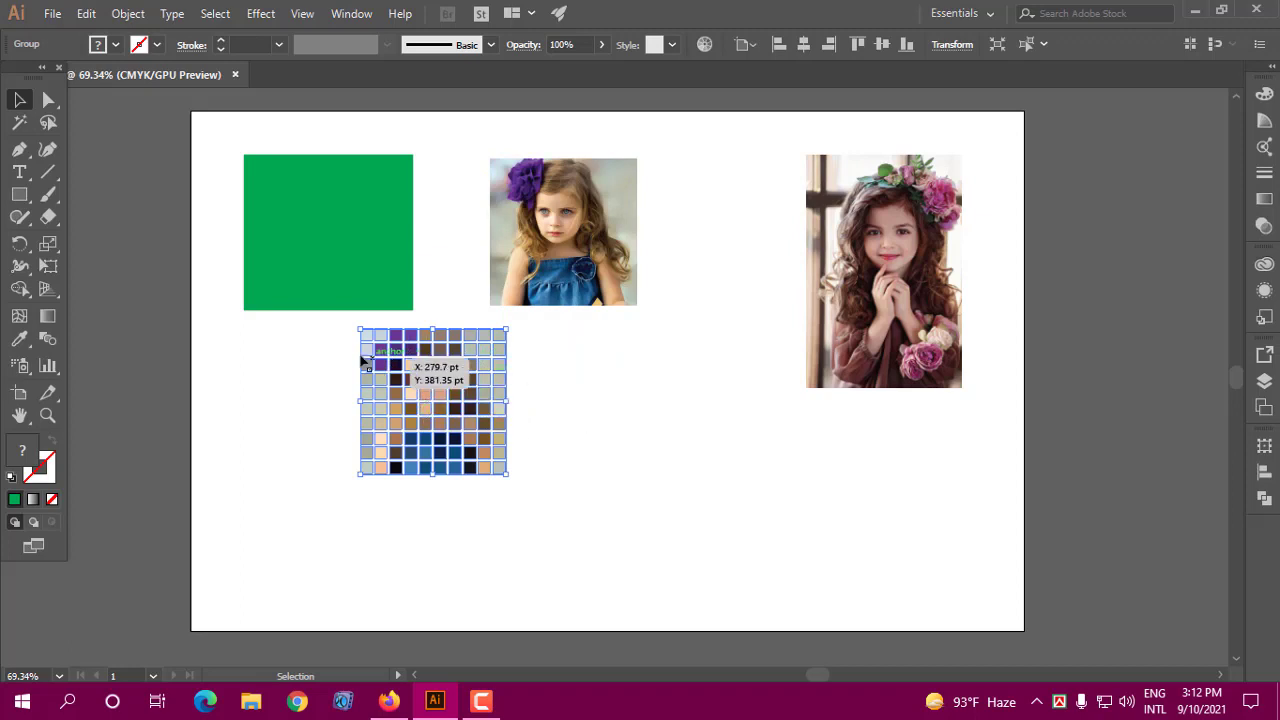
left_click(512, 405)
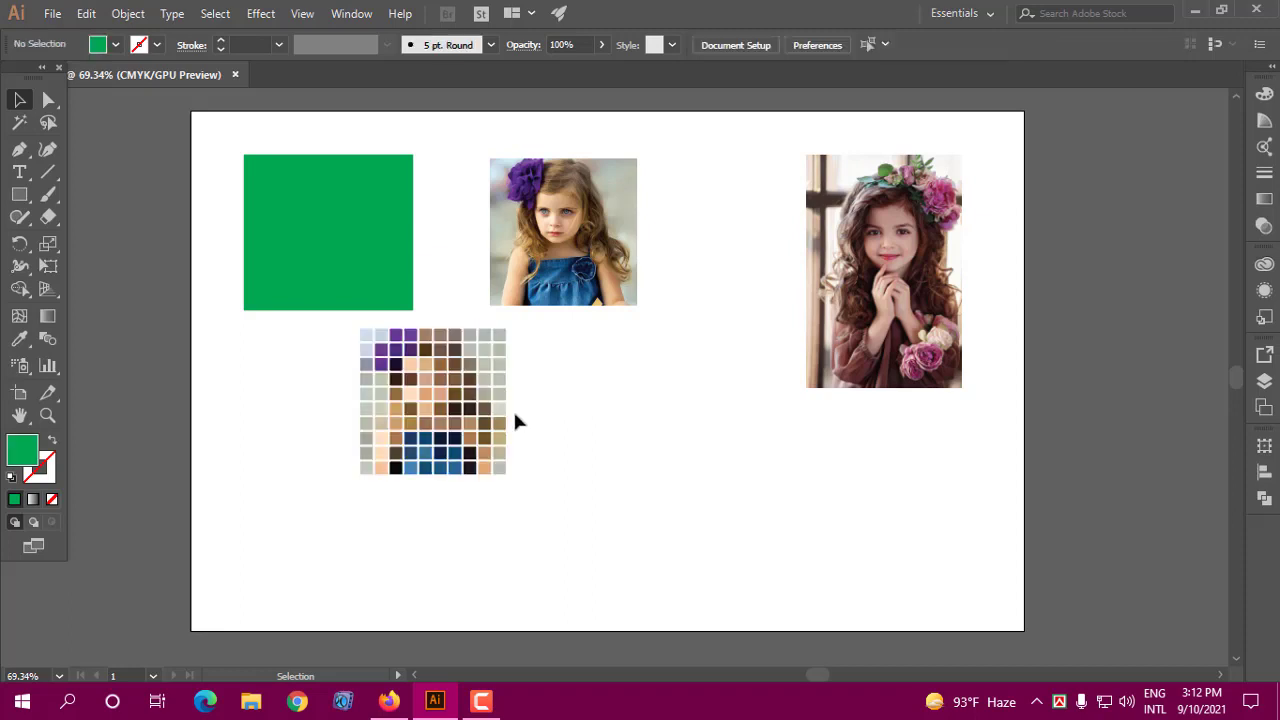
left_click_drag(443, 410, 383, 420)
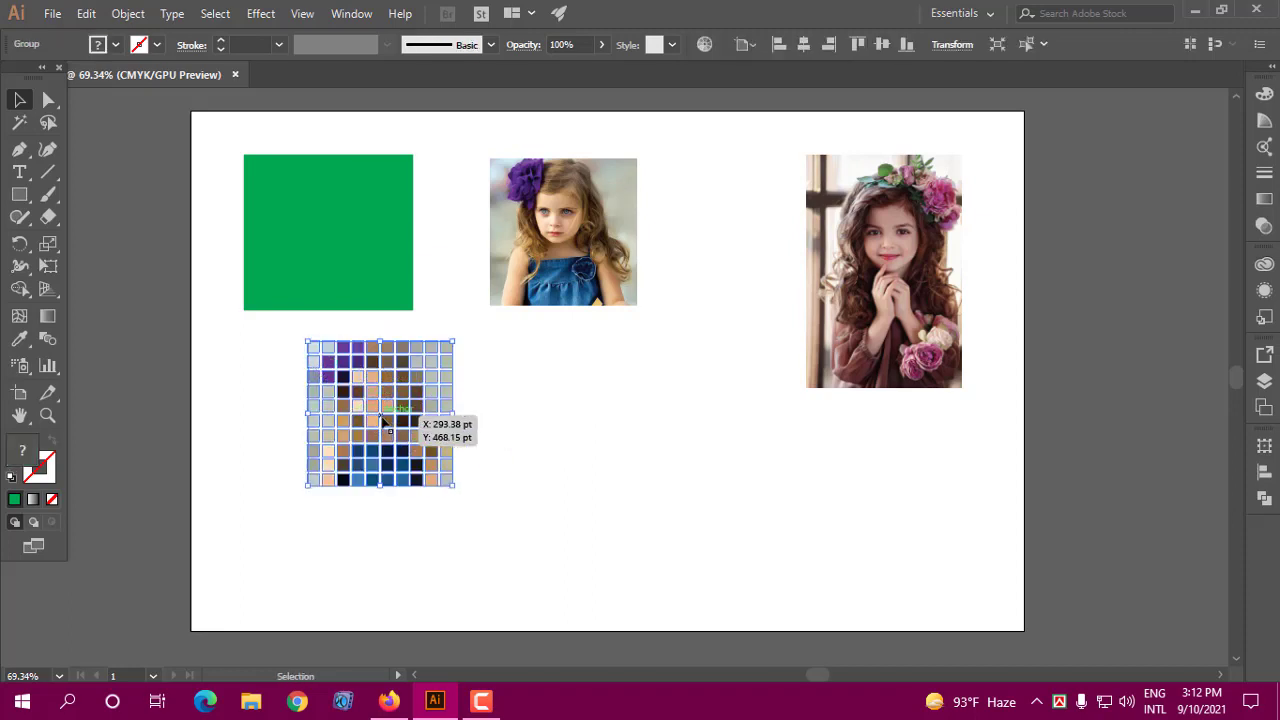
left_click(530, 270)
left_click(405, 436)
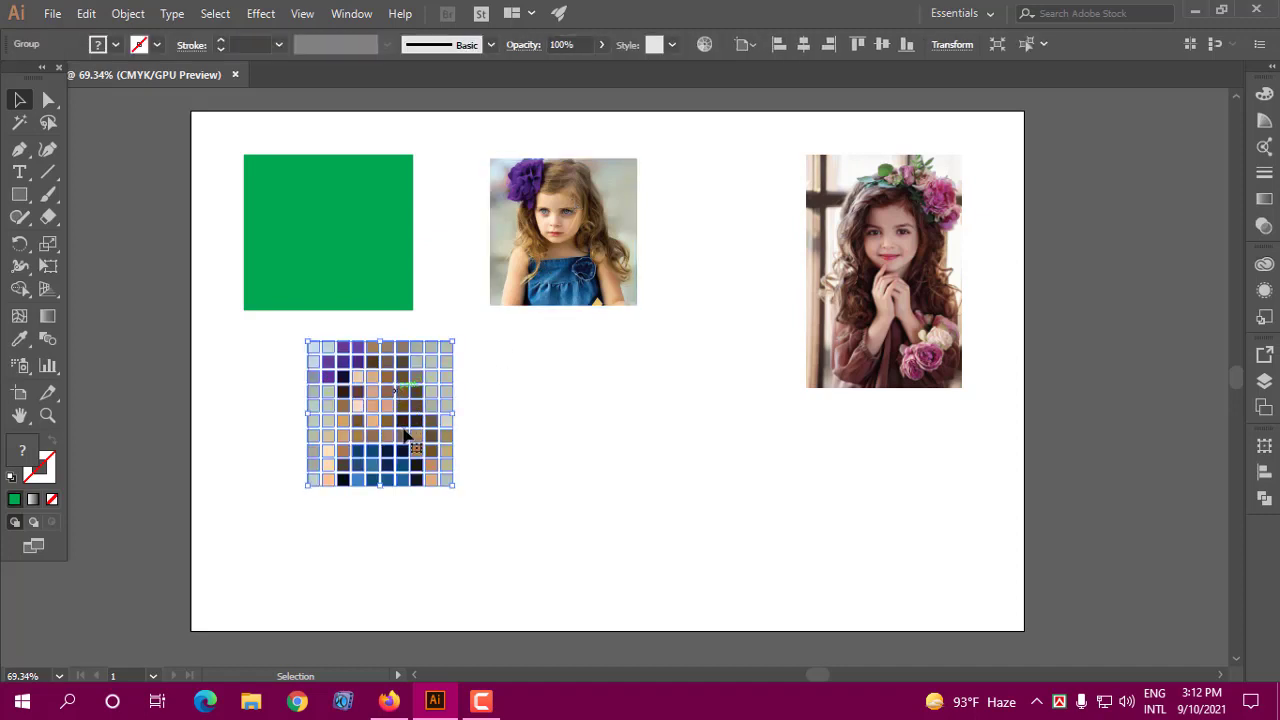
left_click_drag(405, 436, 479, 422)
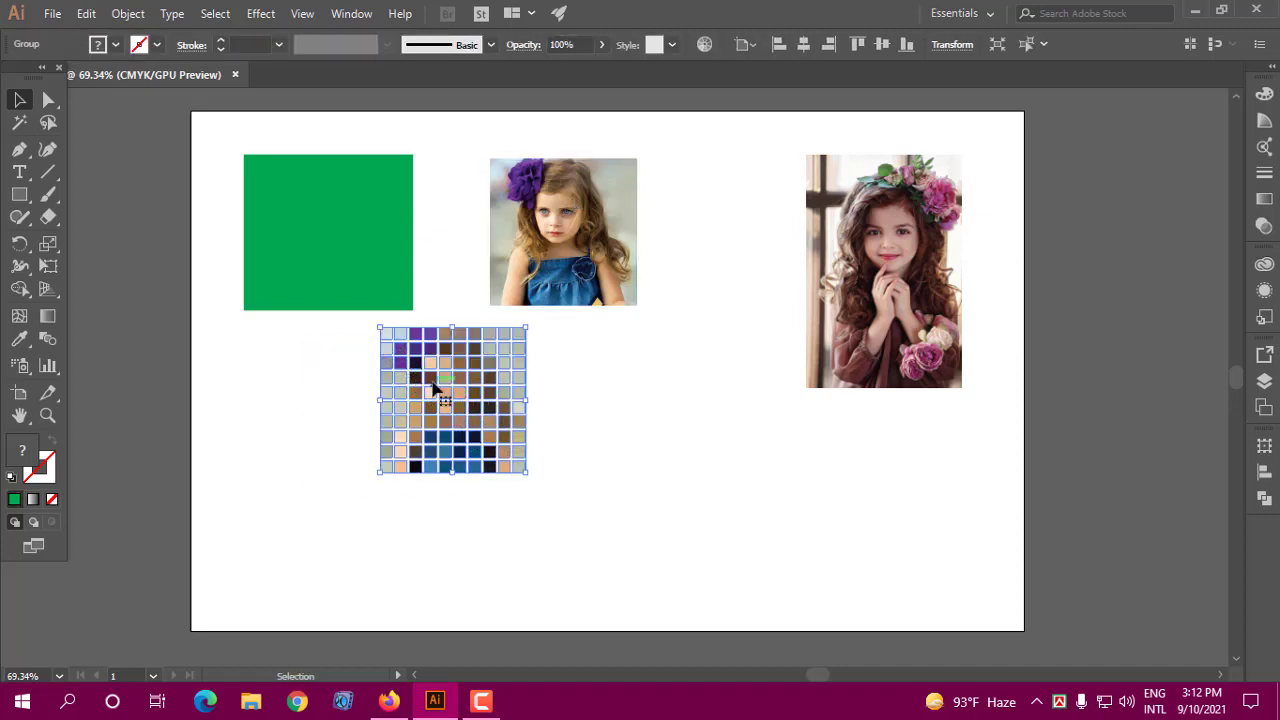
mouse_move(435, 388)
left_mouse_down()
mouse_move(450, 366)
mouse_move(492, 414)
left_mouse_up()
key("Delete")
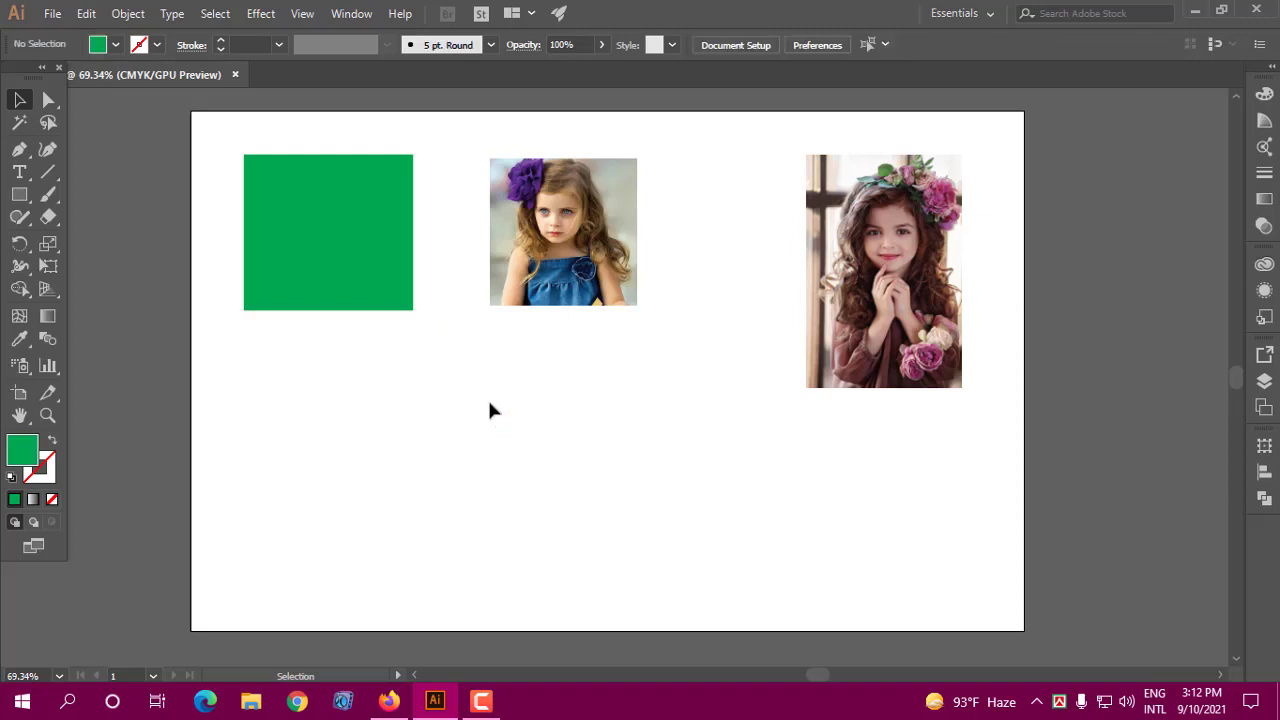
left_click(543, 229)
- Build a 50 × 50 tile object mosaic from the blue-dress photo with 2 pt spacing
left_click(127, 14)
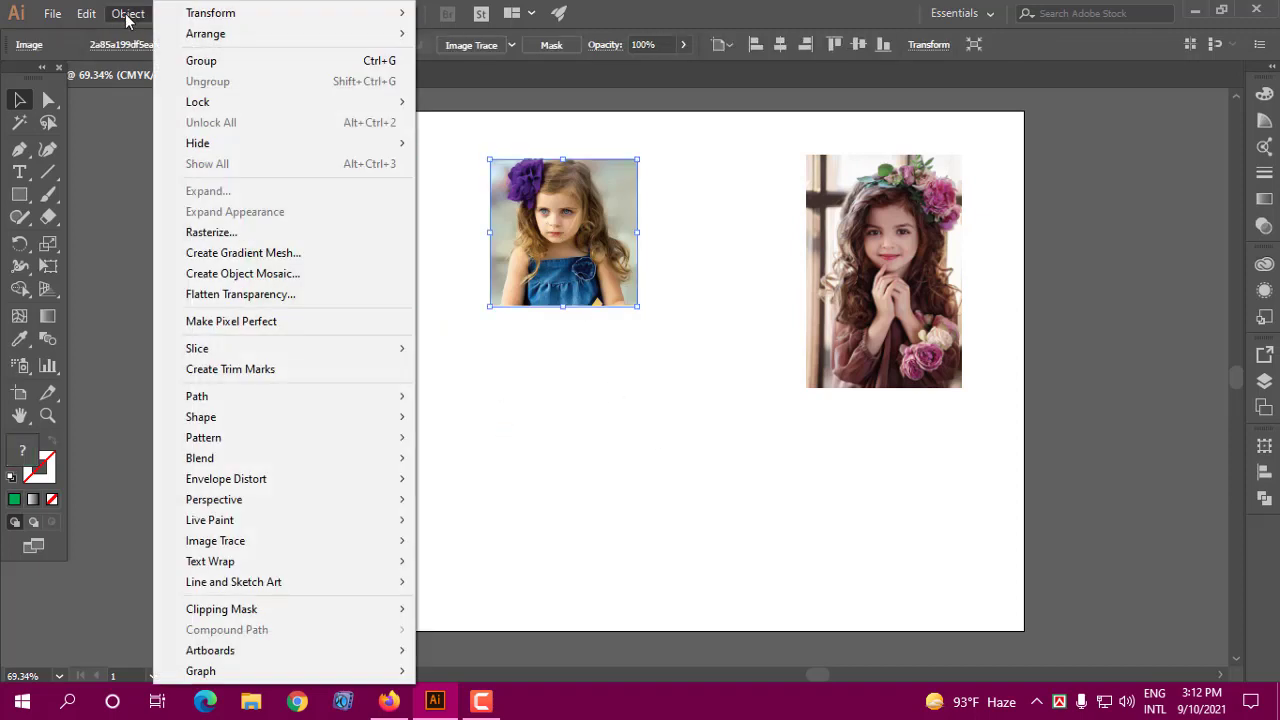
left_click(222, 274)
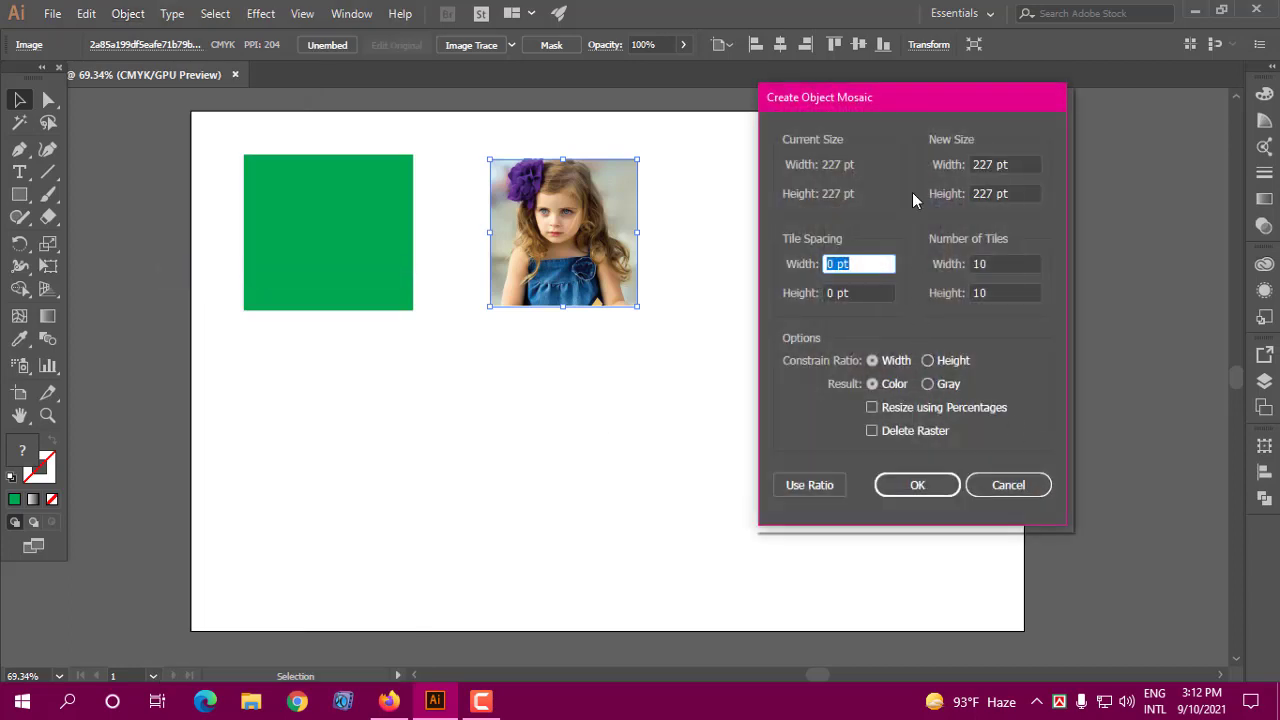
left_click_drag(921, 88, 748, 95)
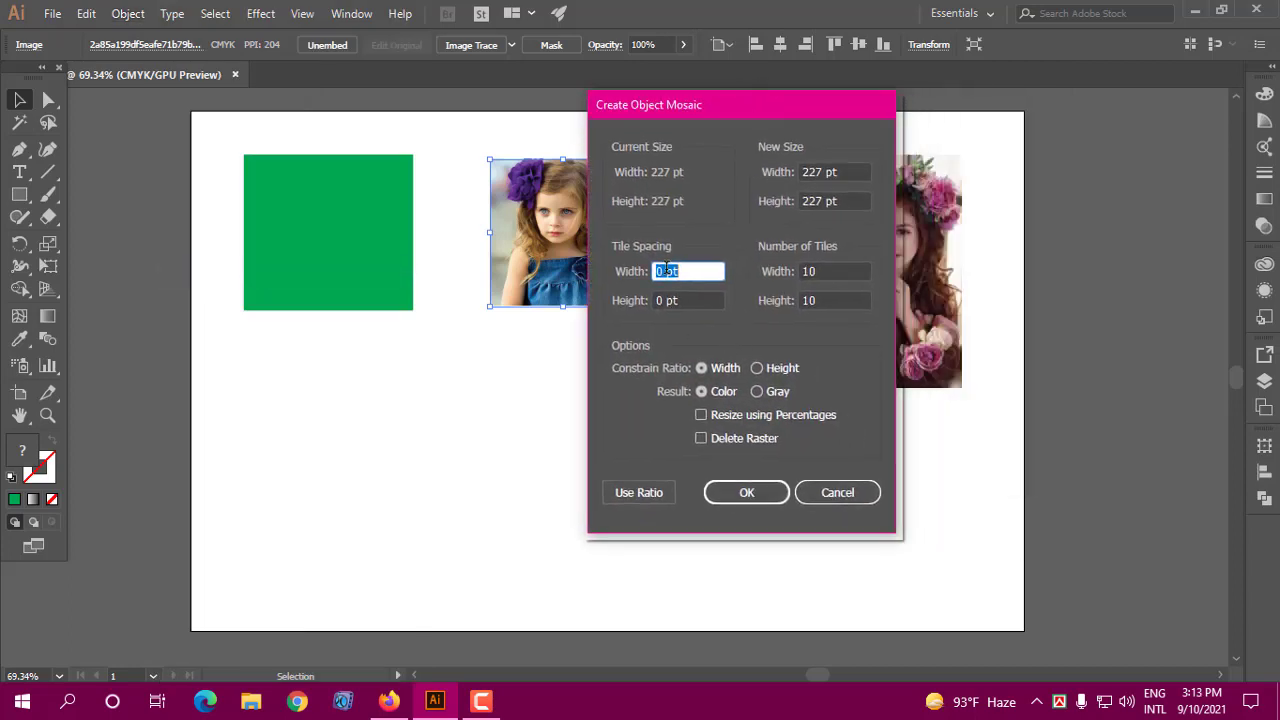
type("2")
key("Tab")
double_click(828, 268)
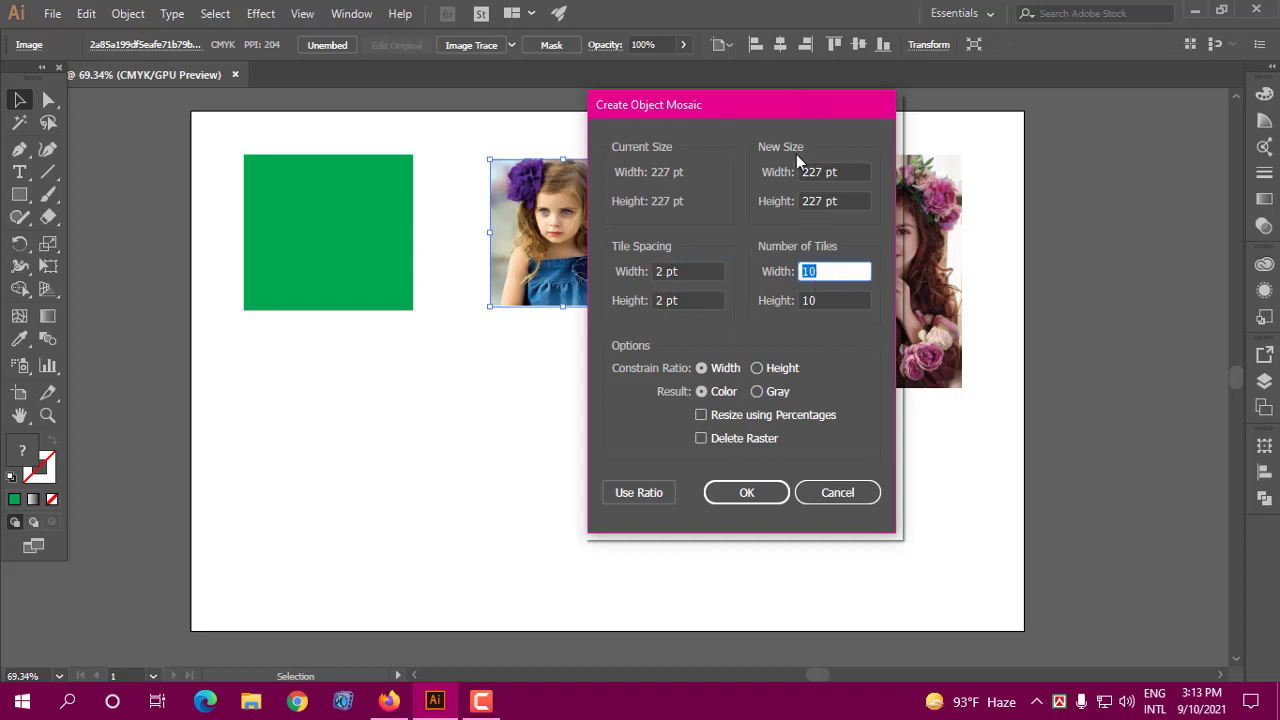
type("5")
left_click_drag(822, 300, 772, 303)
type("50")
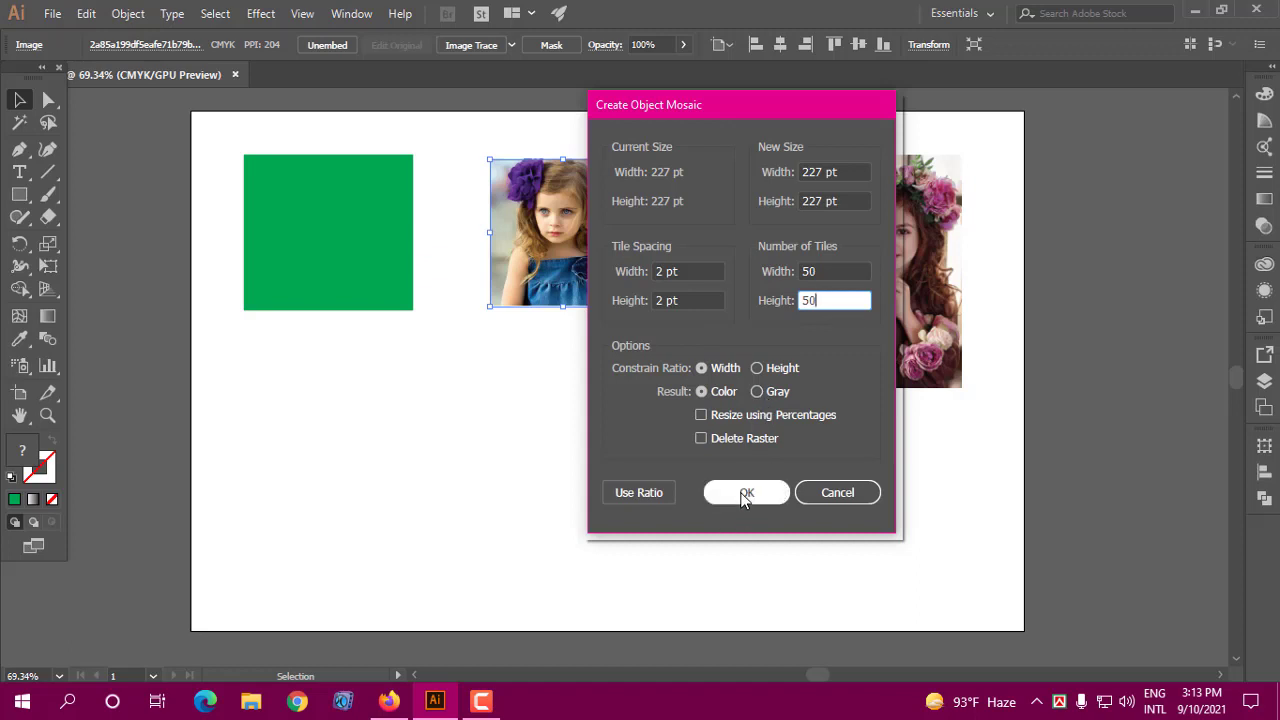
left_click(745, 493)
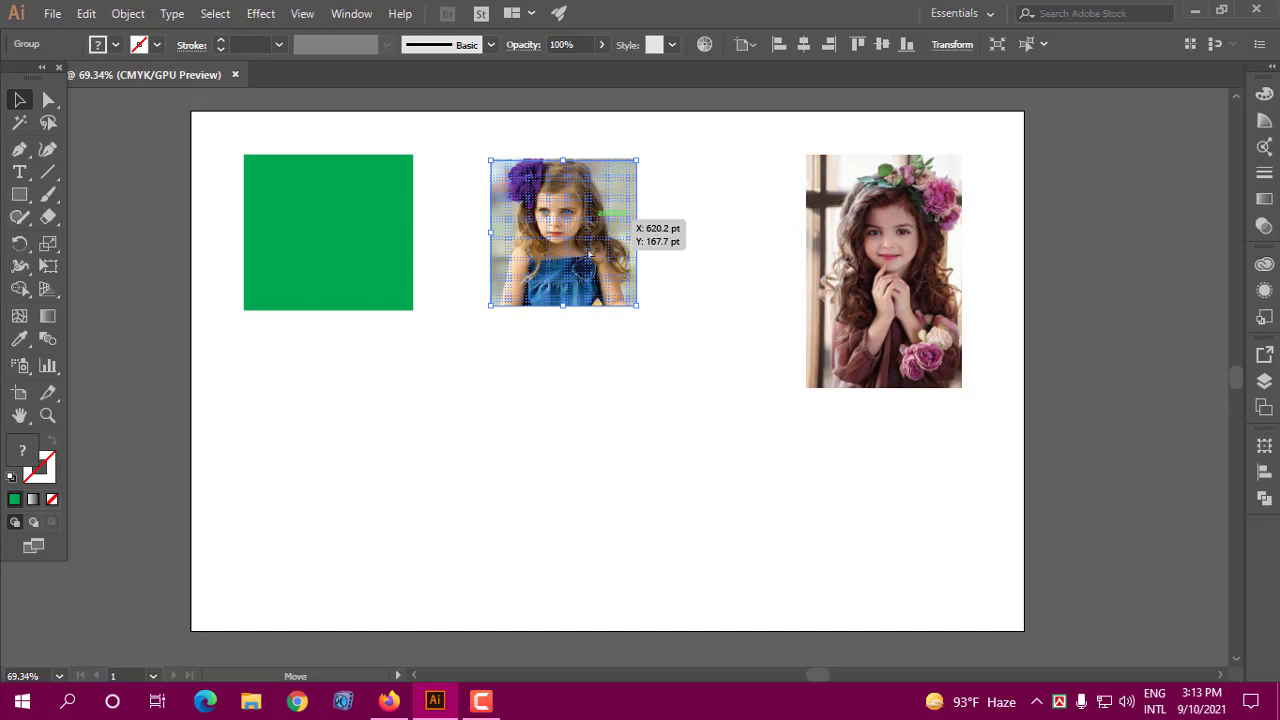
- Move the 2 pt-spaced 50×50 mosaic off the blue-dress photo, inspect it, and delete it
mouse_move(608, 240)
left_mouse_down()
mouse_move(510, 373)
mouse_move(331, 457)
left_mouse_up()
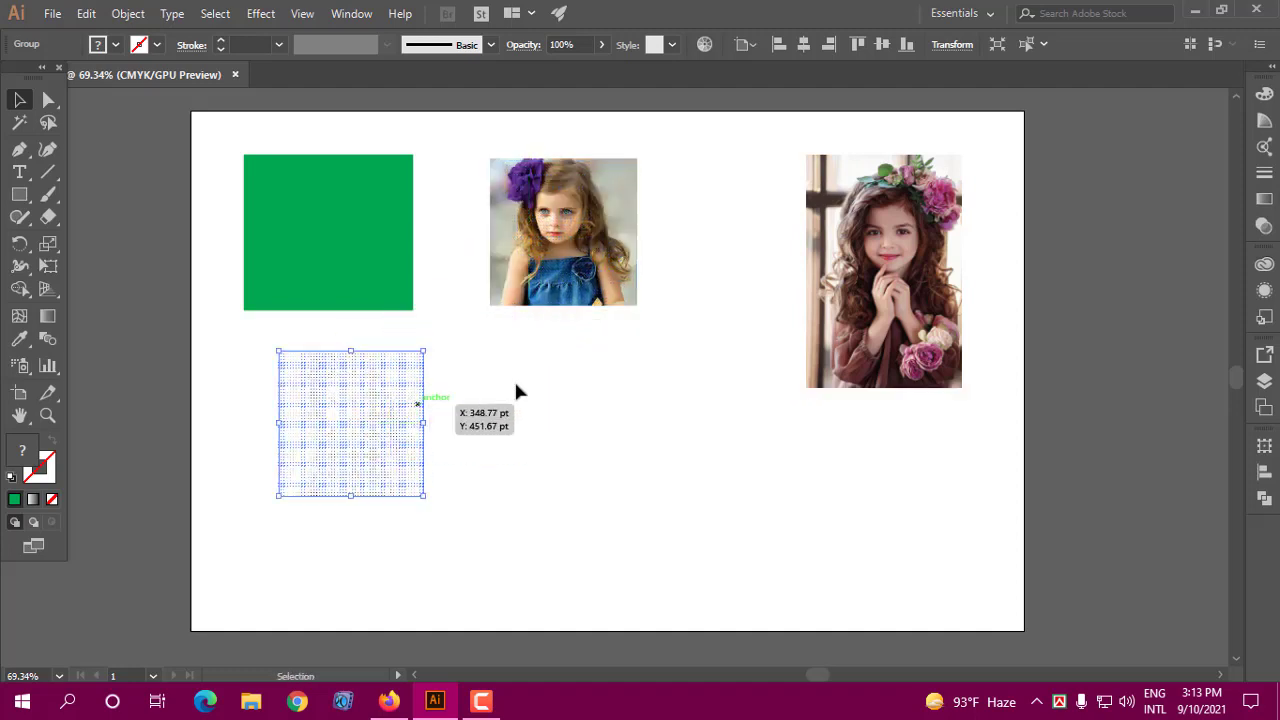
left_click(570, 390)
left_click(386, 411)
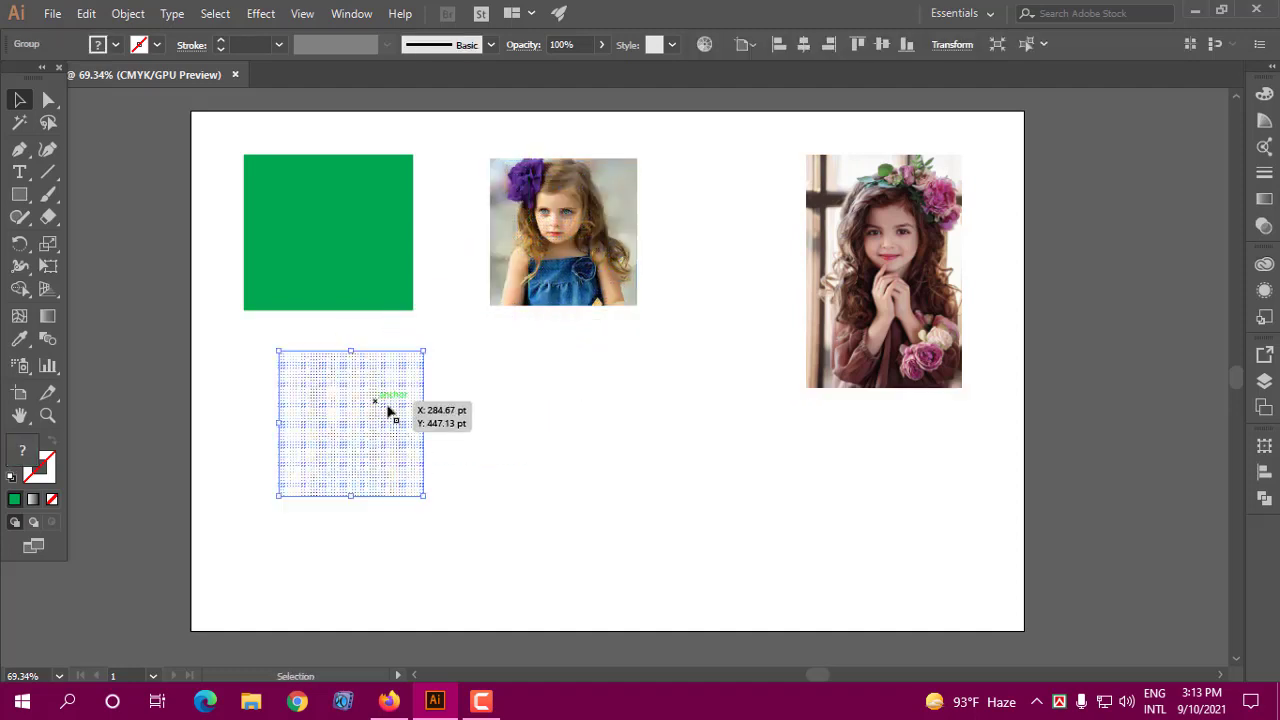
left_click(508, 412)
left_click_drag(370, 460, 380, 449)
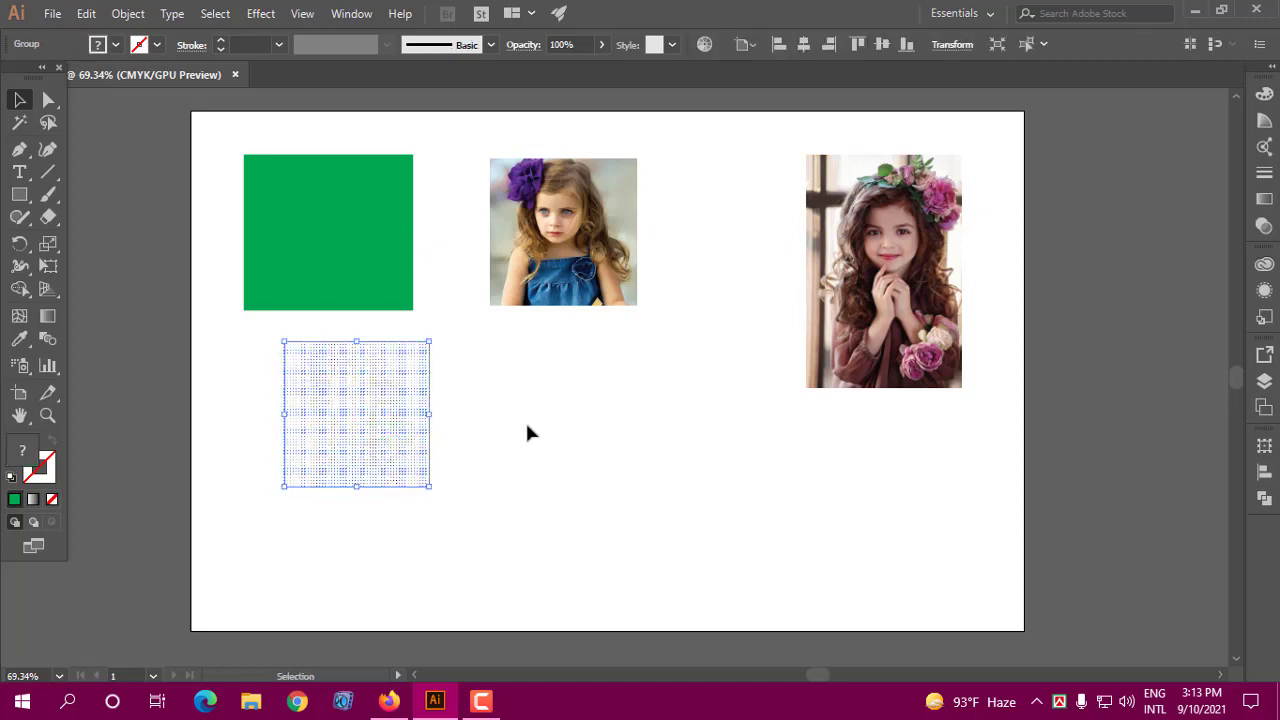
left_click(522, 420)
left_click_drag(344, 342, 348, 346)
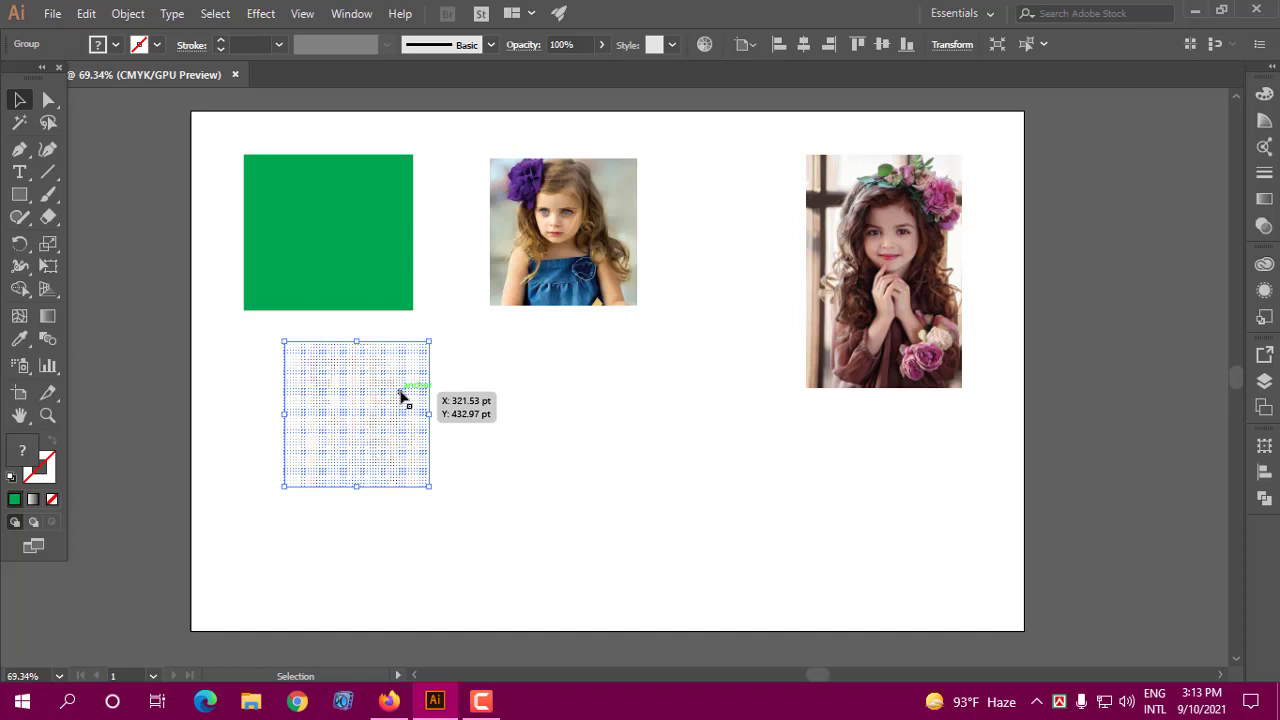
key("Delete")
left_click(560, 235)
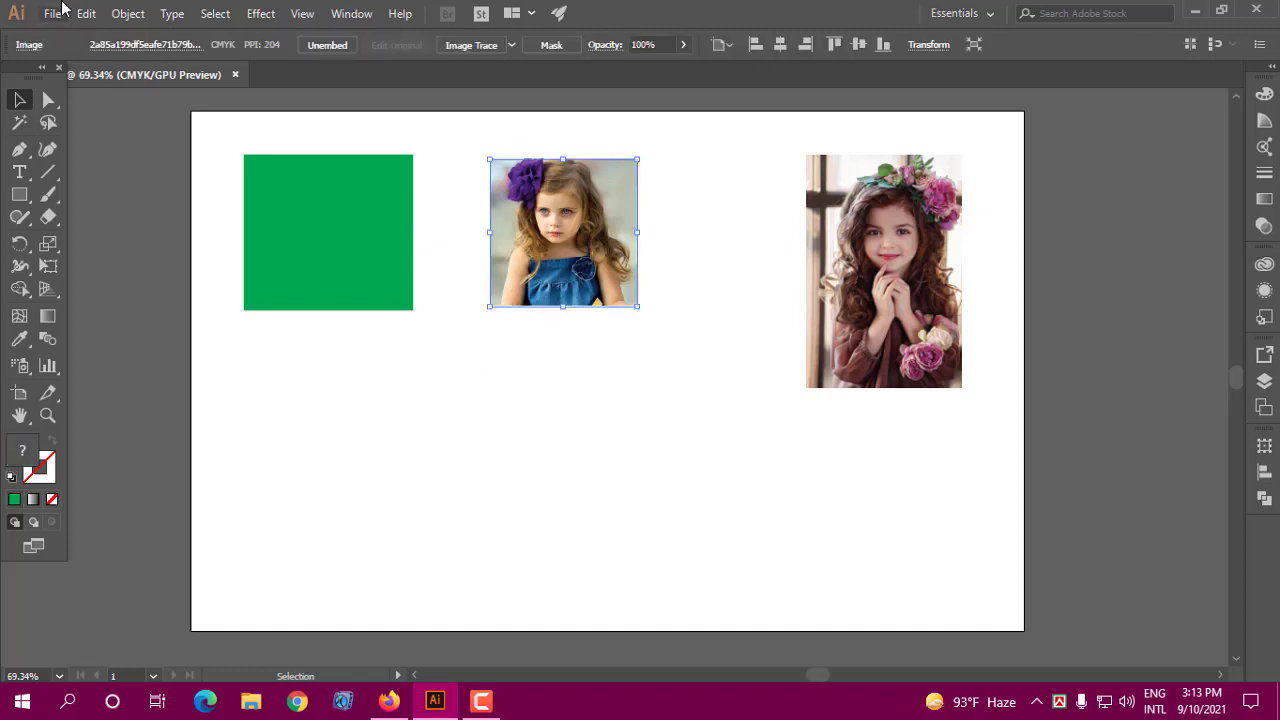
- Create a 50×50 object mosaic of the blue-dress photo with 1 pt horizontal tile spacing
left_click(128, 13)
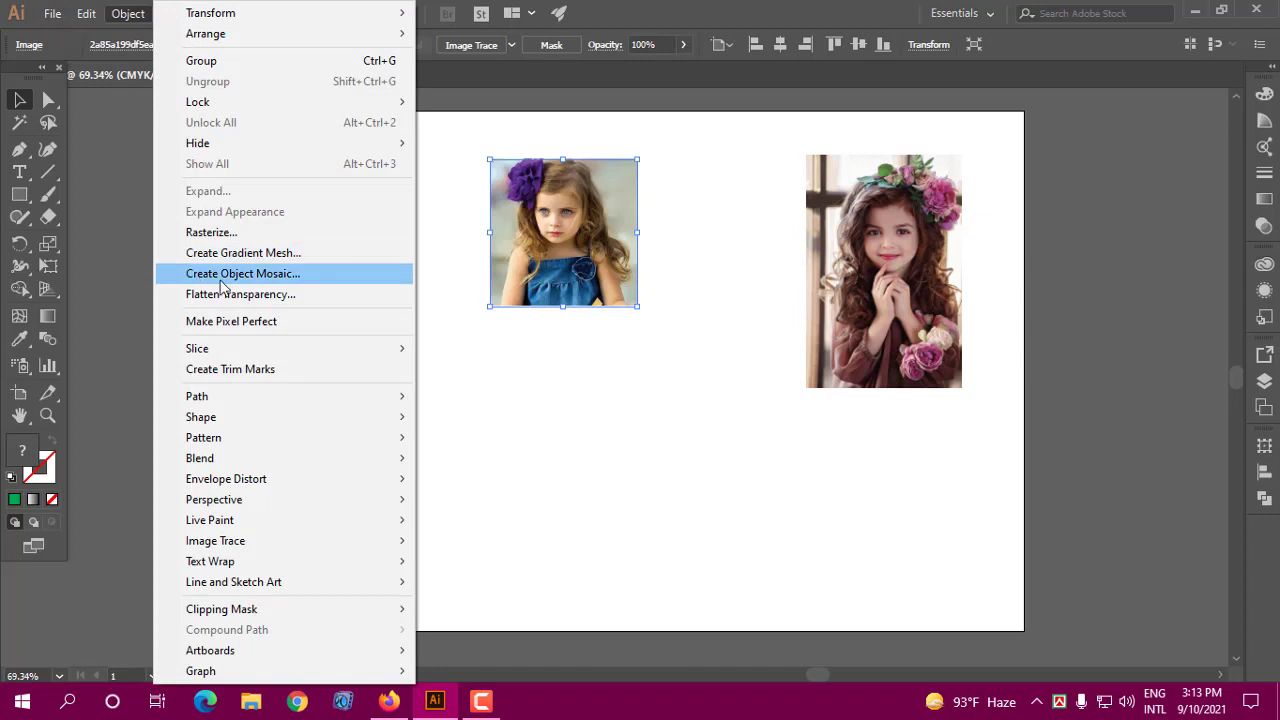
left_click(221, 281)
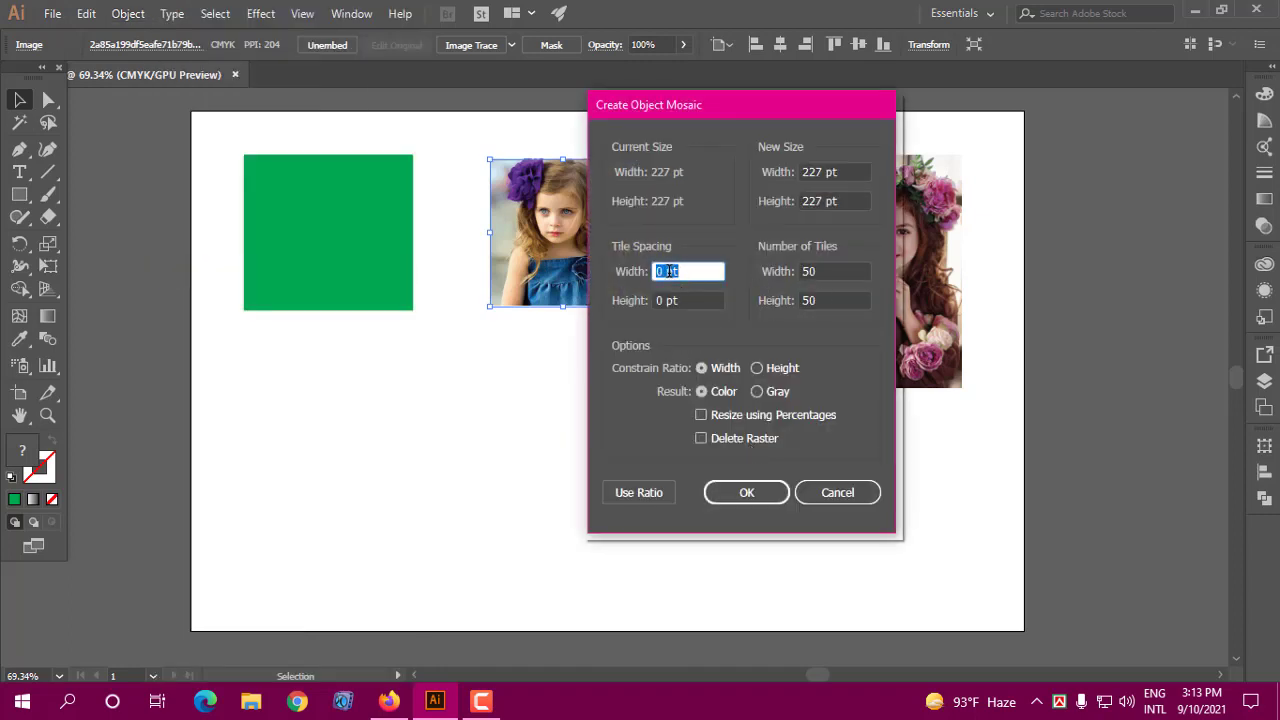
left_click(665, 271)
left_click_drag(665, 271, 646, 311)
type("1")
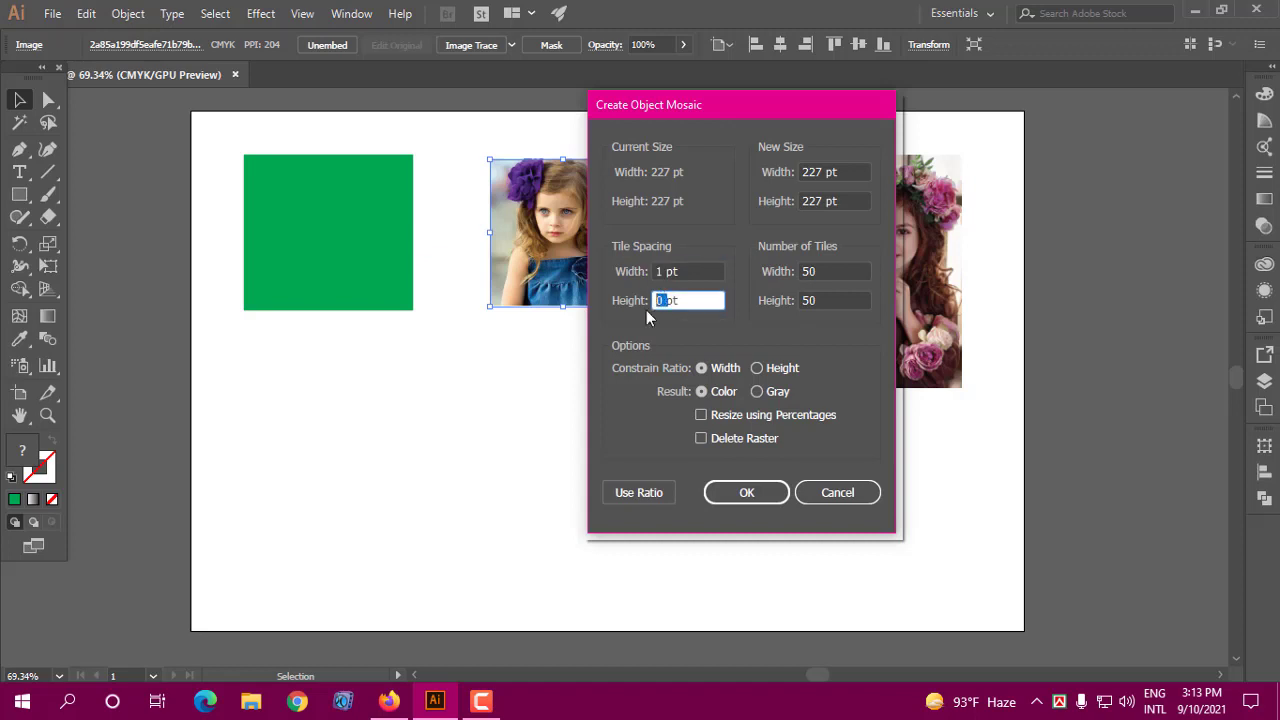
type("1")
left_click(744, 493)
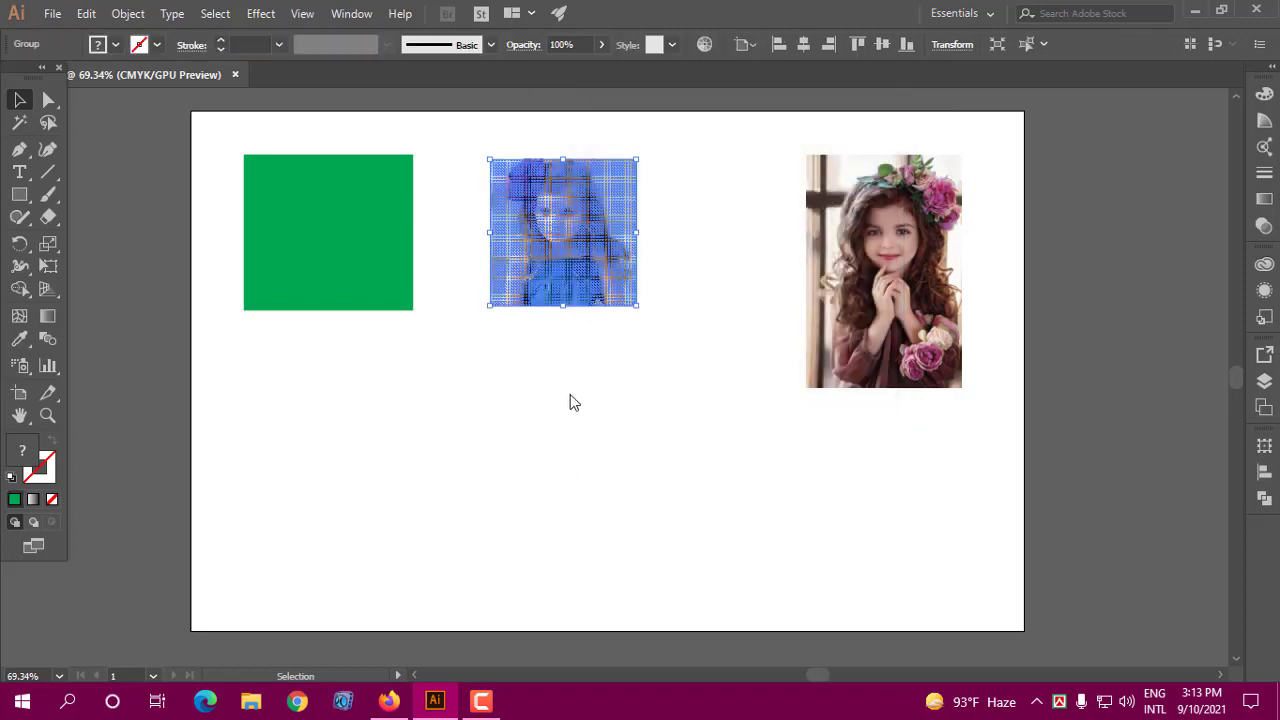
- Move the 1 pt-spaced mosaic below the green square, clear of the blue-dress photo
left_click_drag(615, 255, 470, 447)
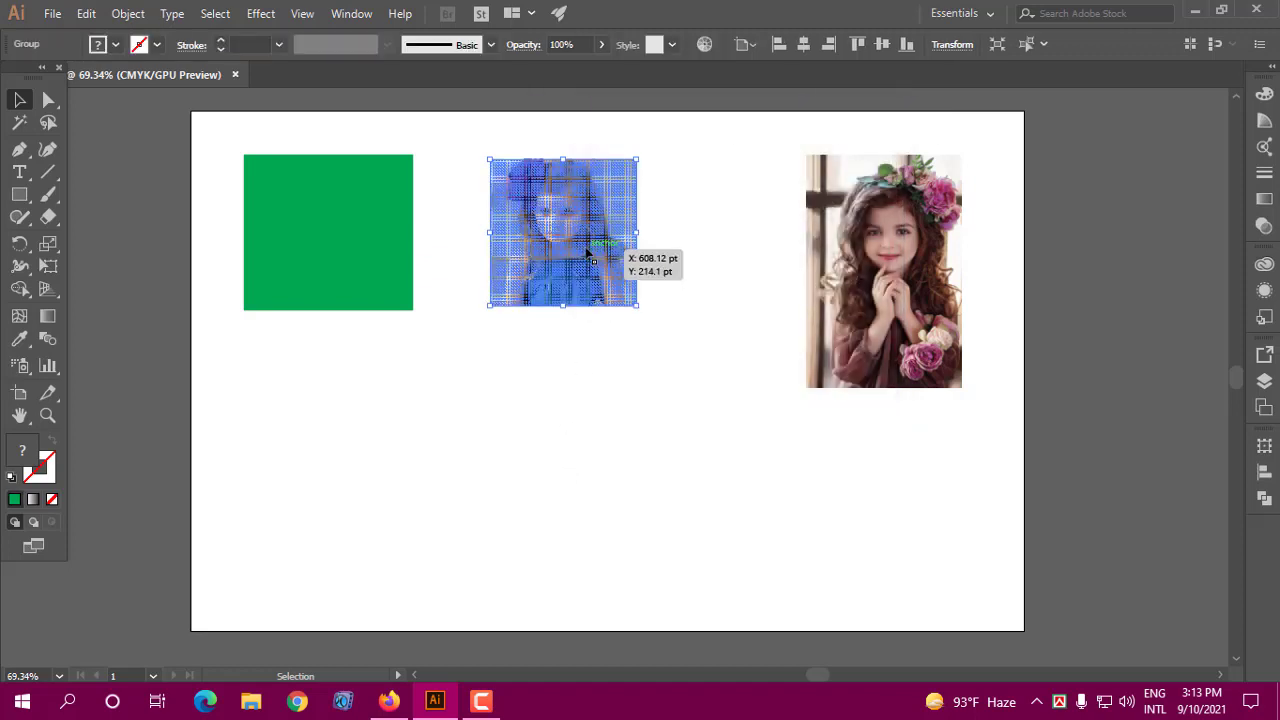
left_click(560, 458)
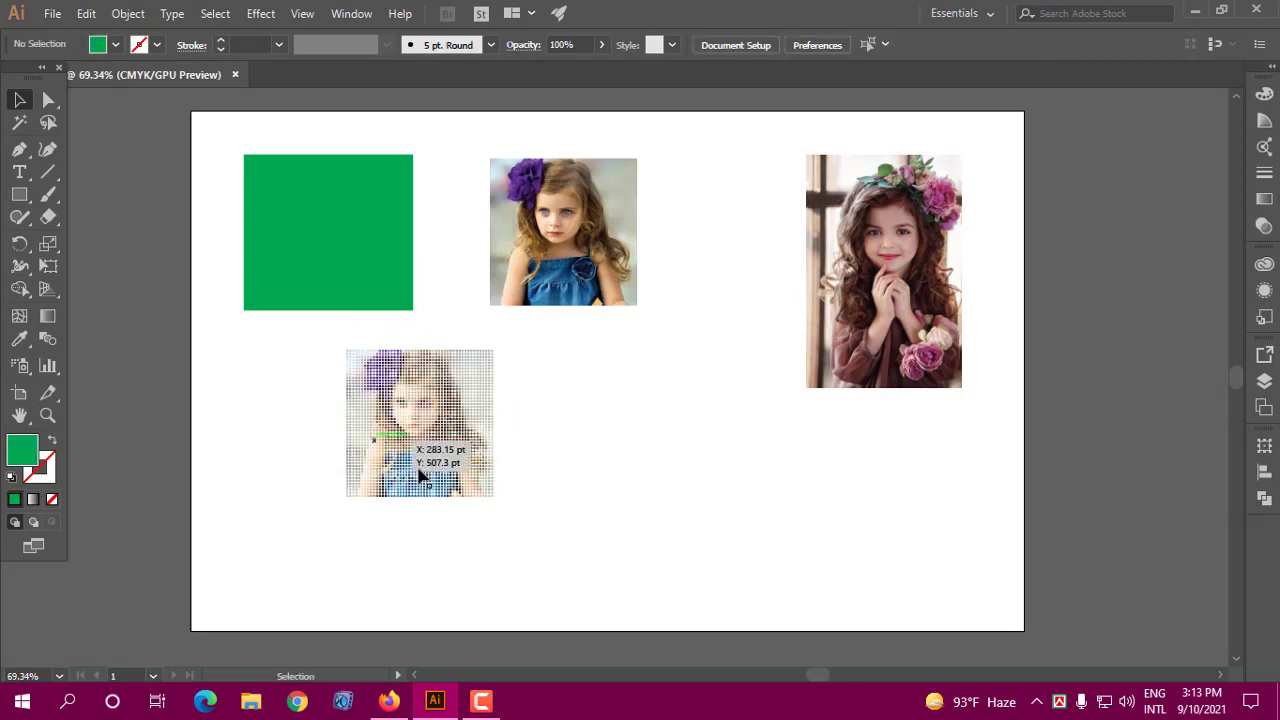
key("ctrl+z")
left_click(499, 430)
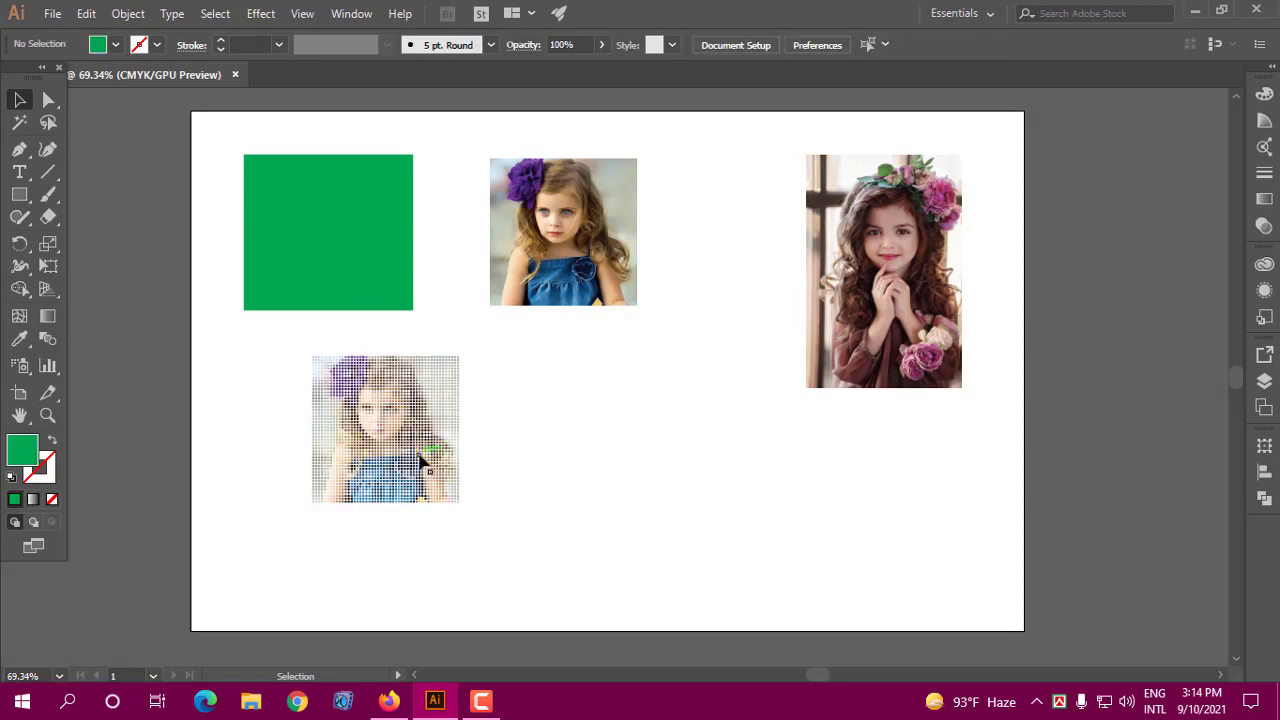
left_click_drag(422, 463, 416, 442)
left_click(485, 398)
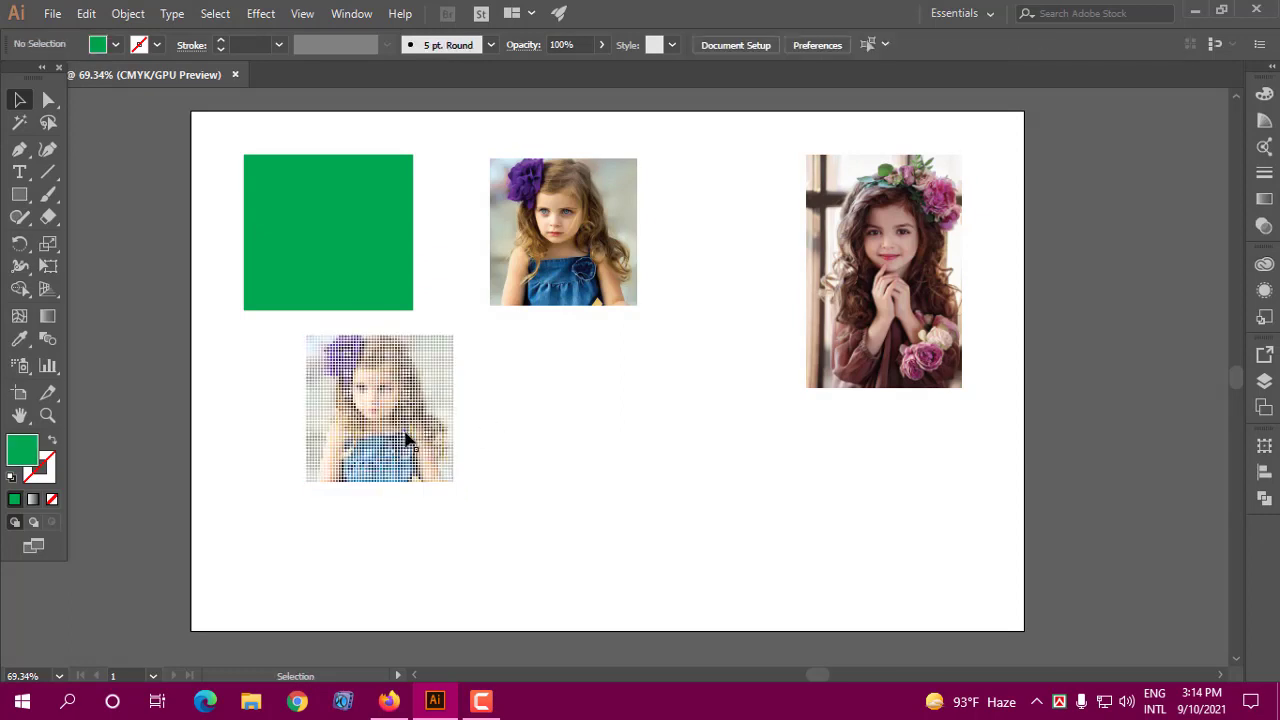
left_click(549, 262)
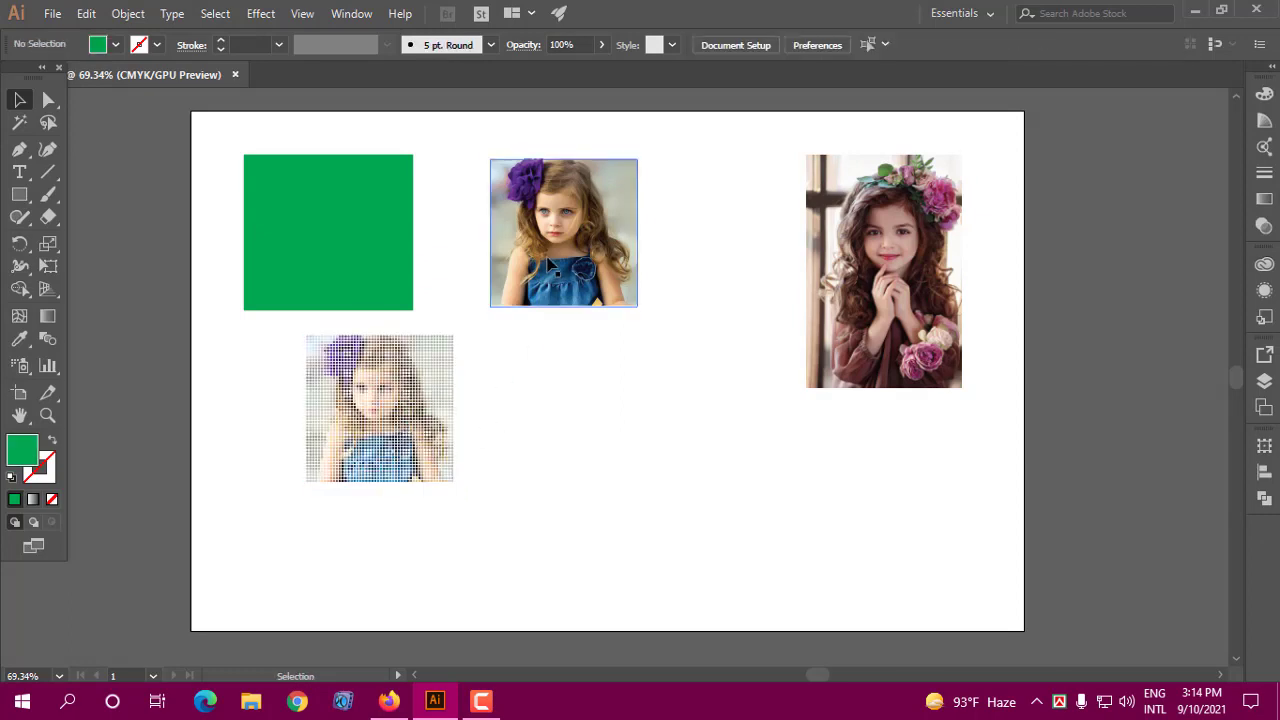
left_click(549, 262)
- Create a grayscale 40×40 object mosaic of the blue-dress photo with 1 pt tile spacing
left_click(128, 14)
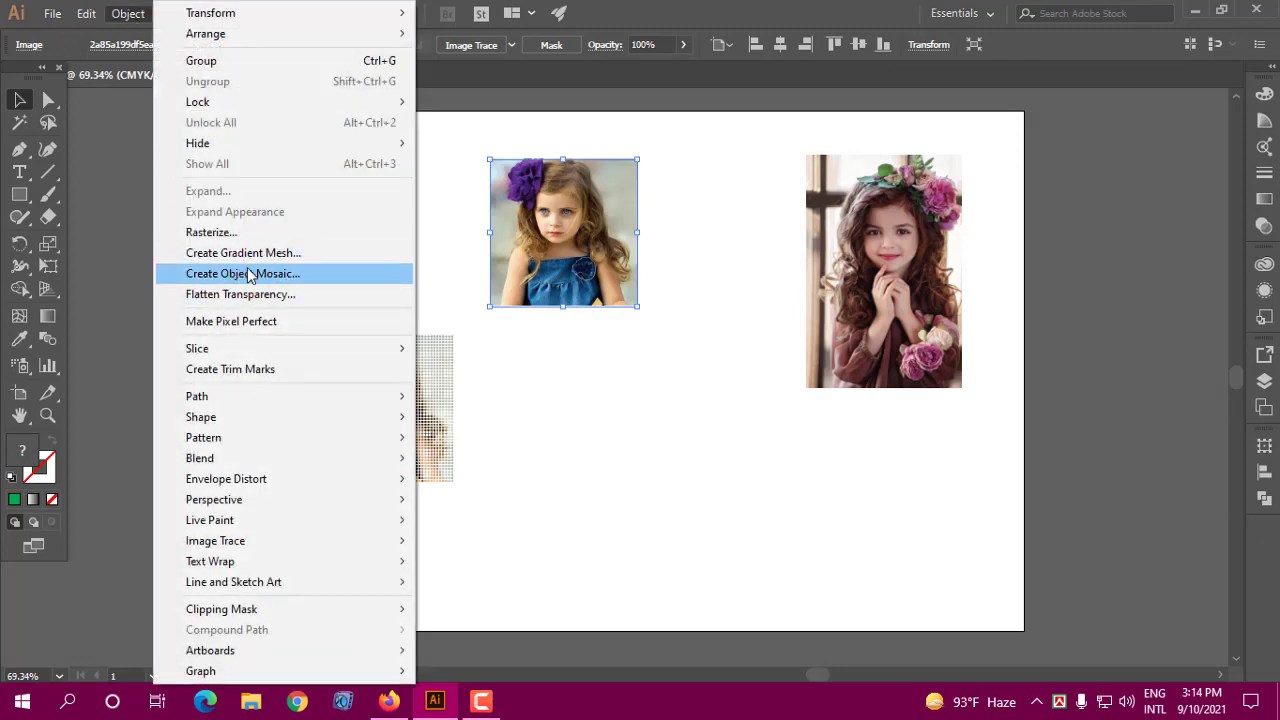
left_click(249, 274)
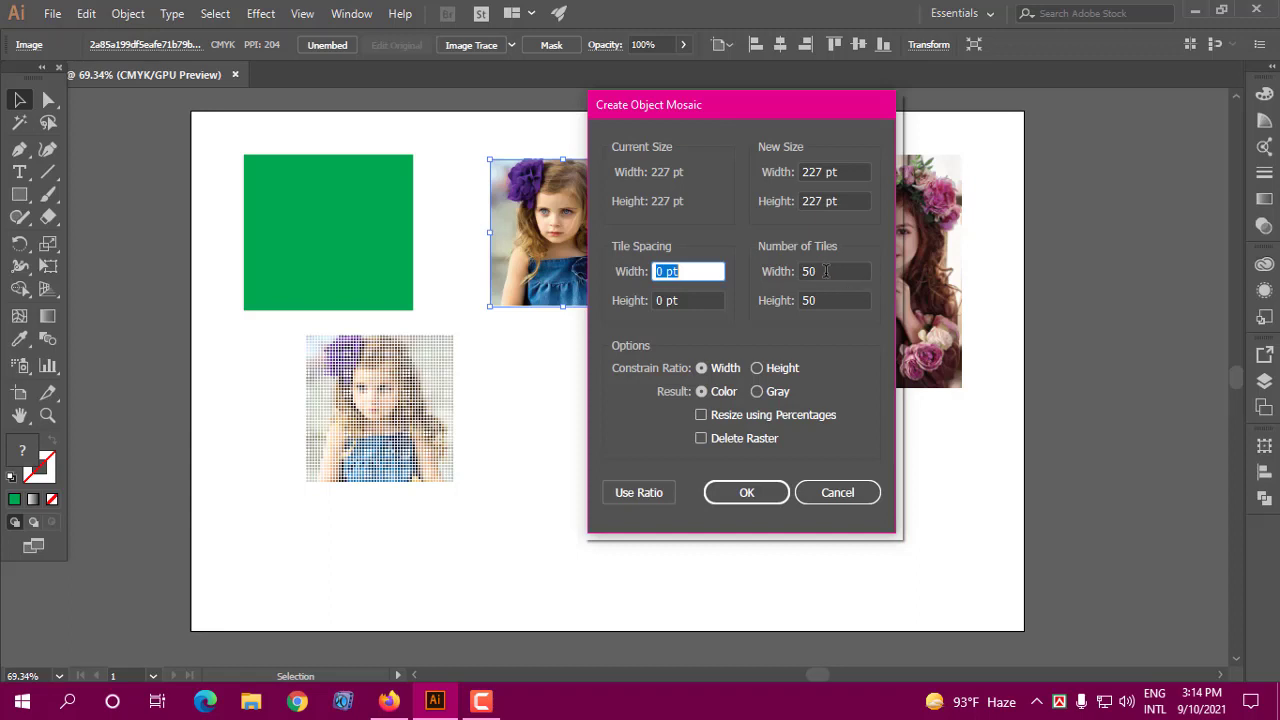
left_click(826, 271)
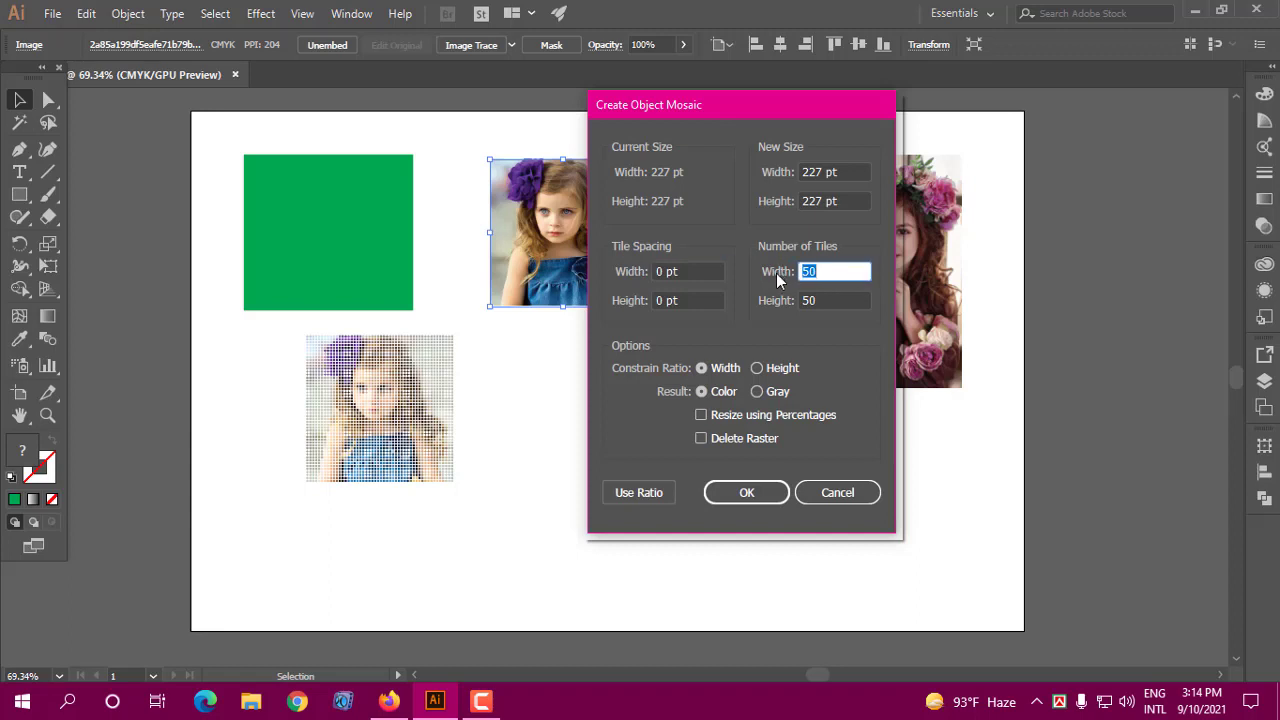
type("40")
key("Tab")
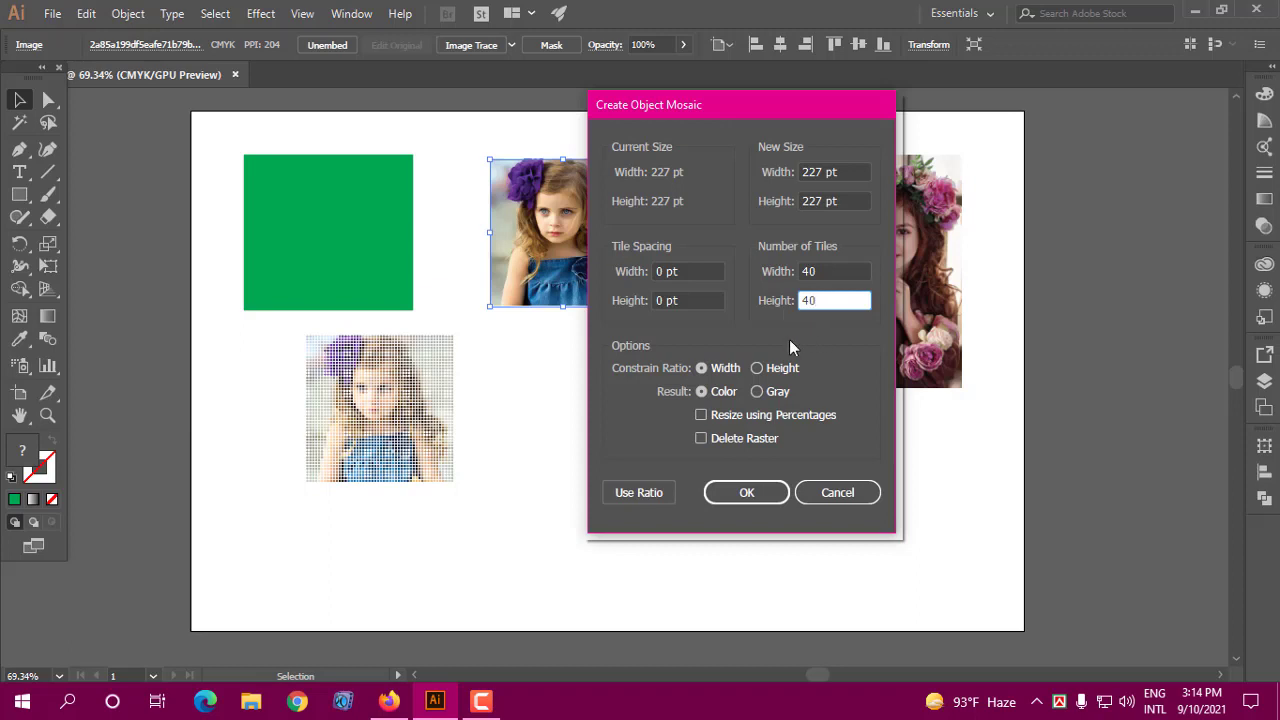
left_click(758, 392)
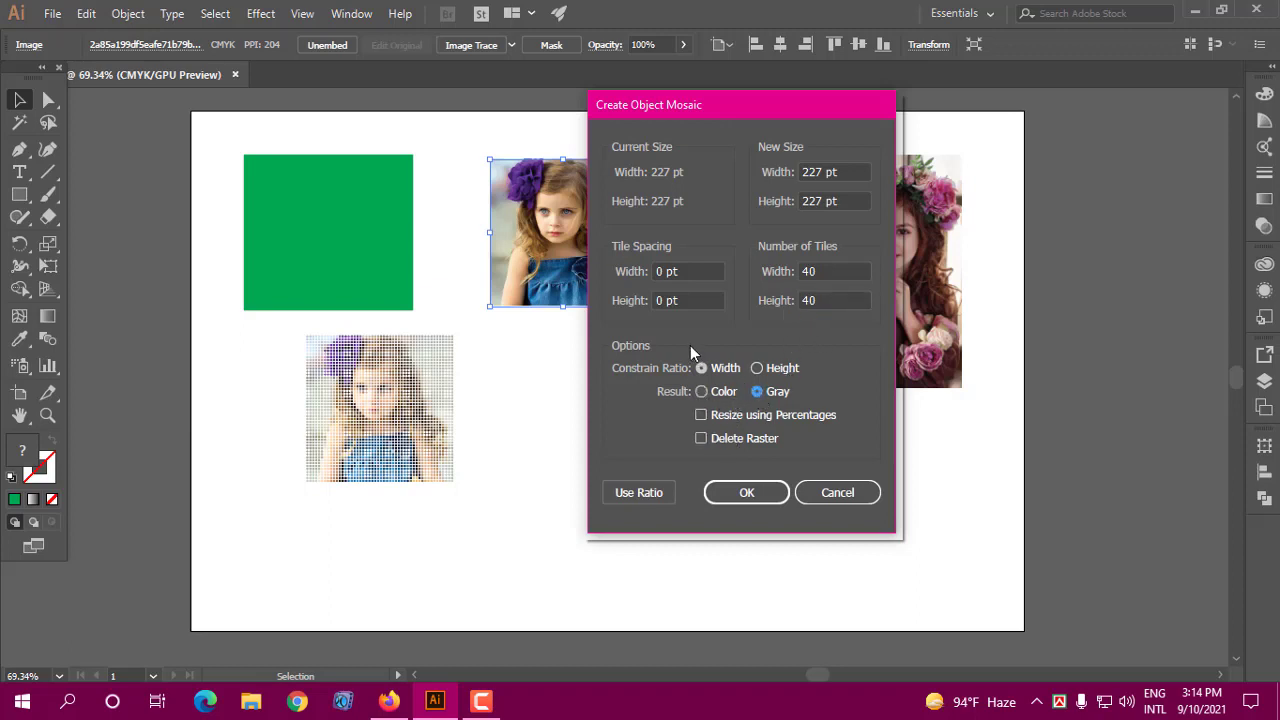
left_click(677, 271)
type("1")
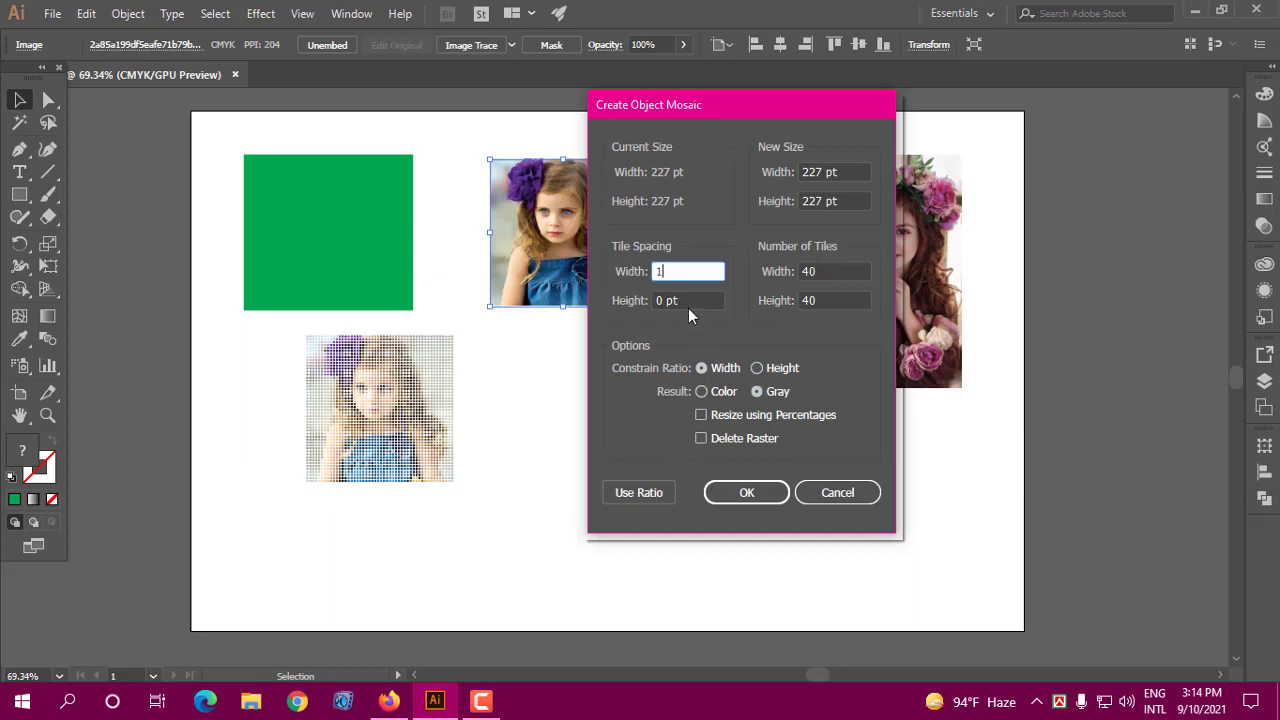
key("Tab")
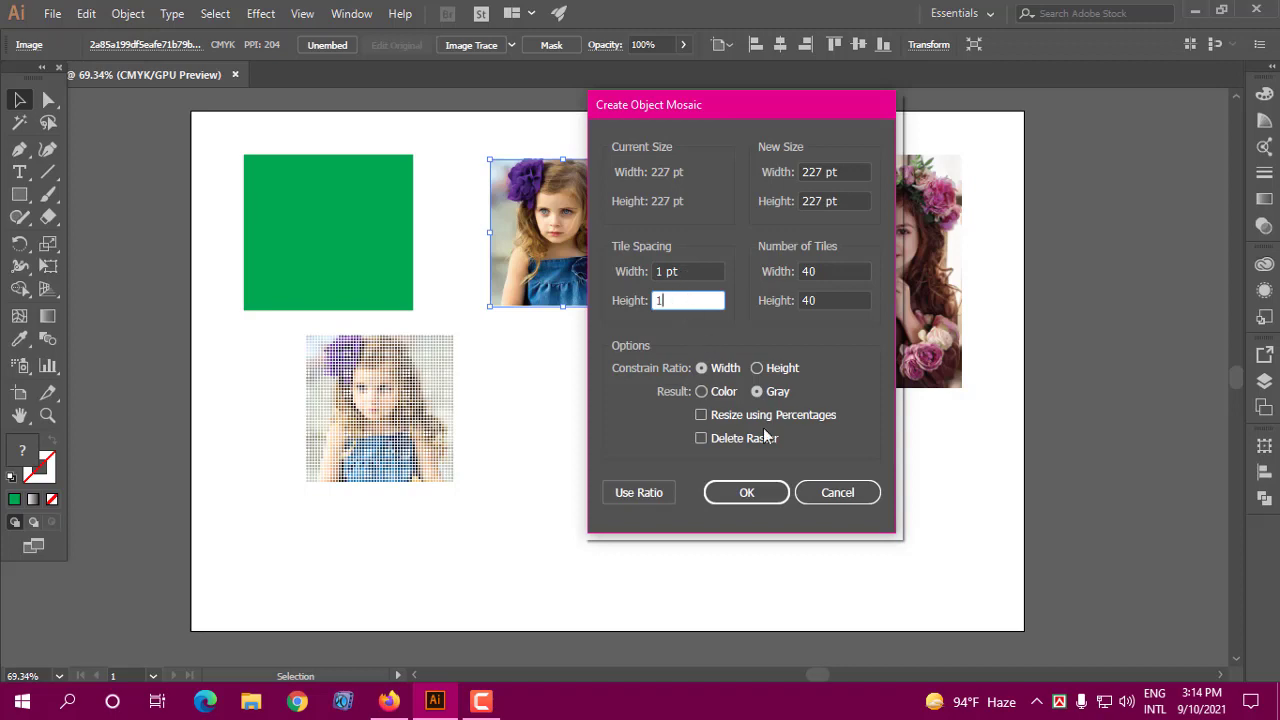
left_click(750, 493)
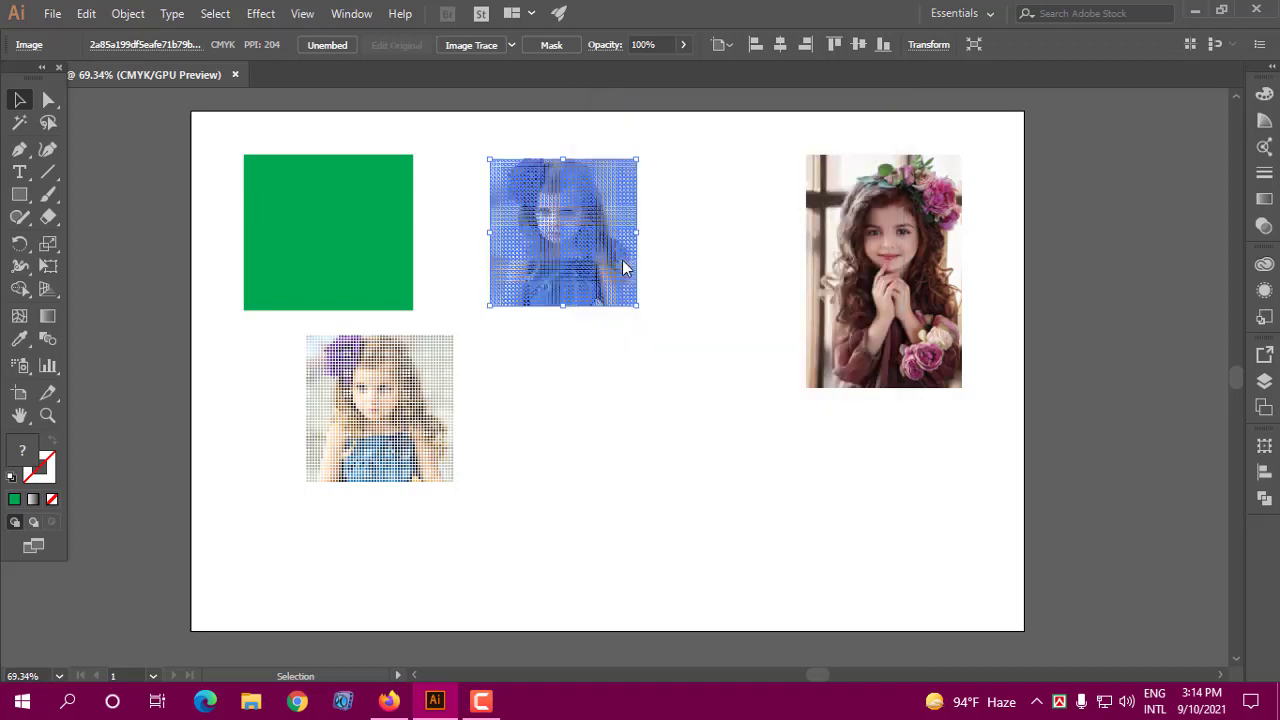
- Reposition the new grey mosaic directly beneath the top photo
left_click_drag(592, 248, 654, 435)
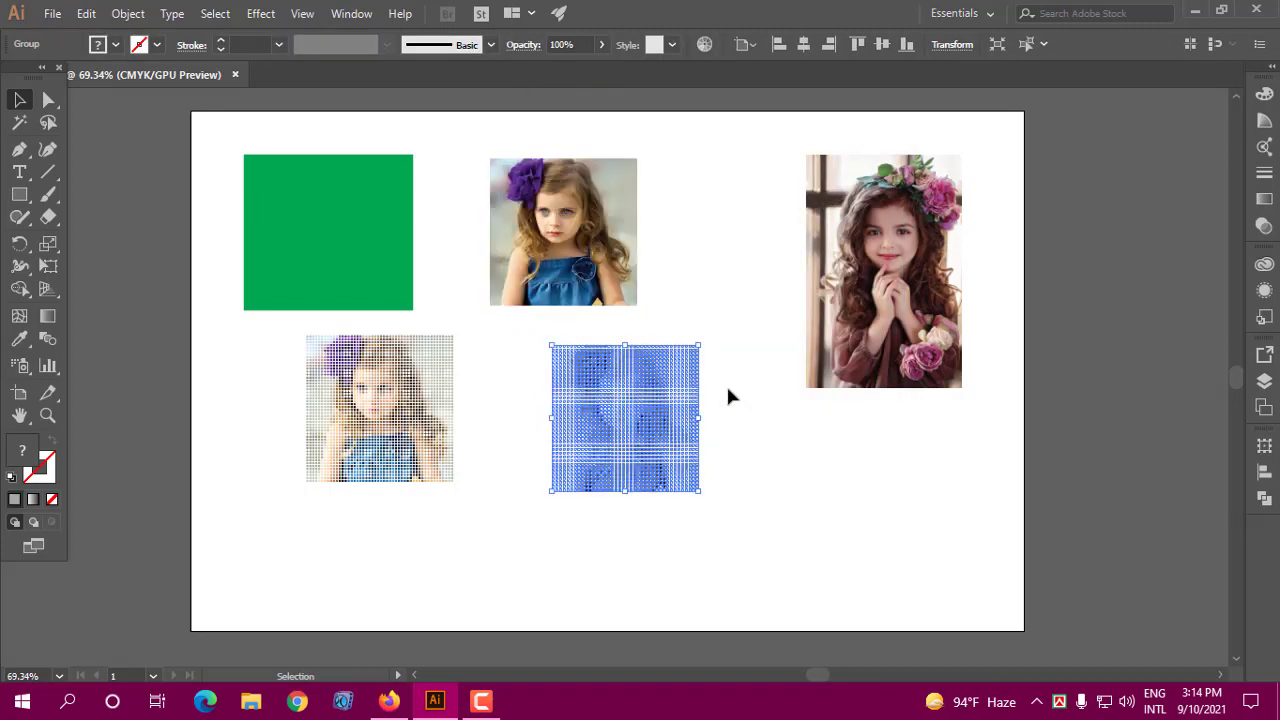
left_click(726, 400)
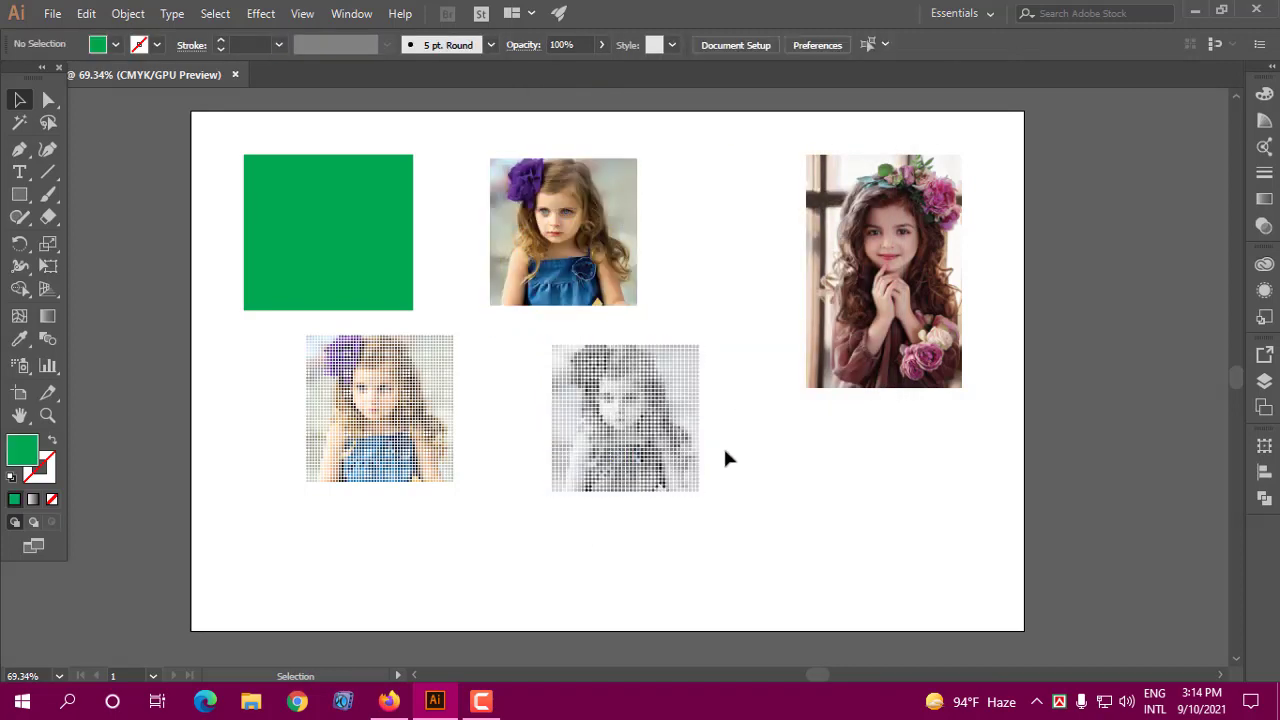
left_click(650, 431)
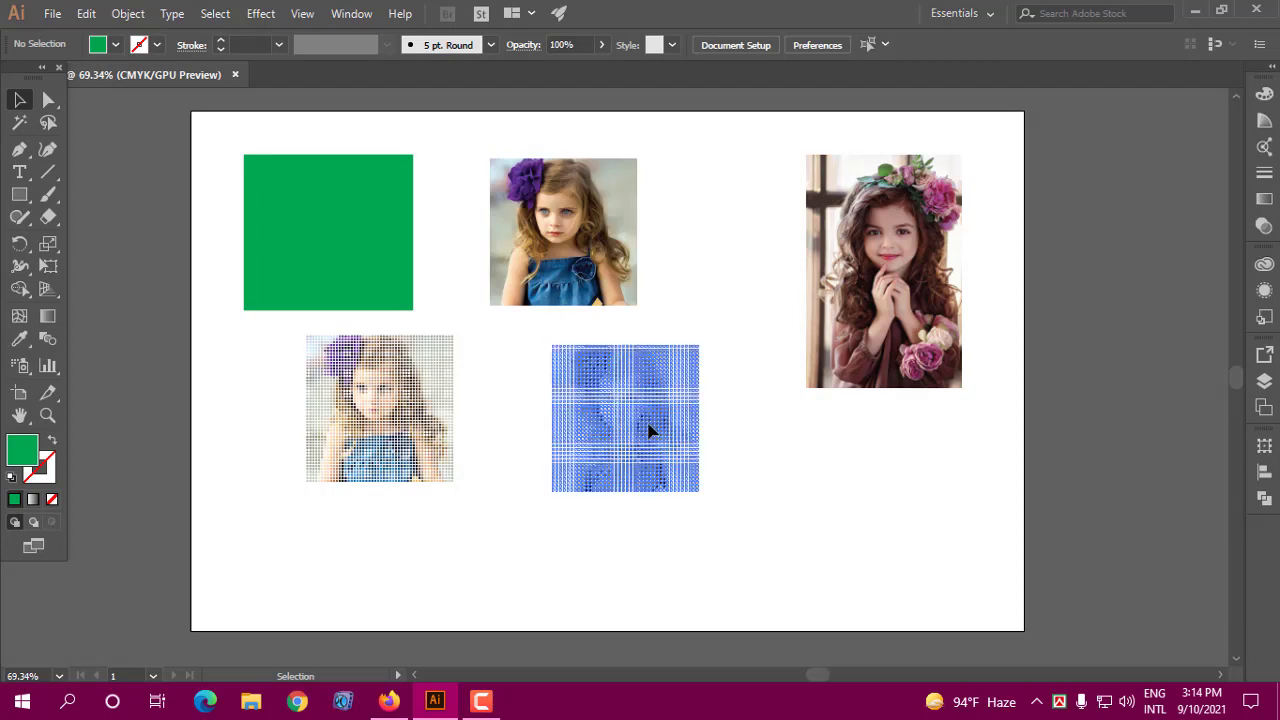
left_click_drag(650, 431, 602, 428)
left_click(713, 408)
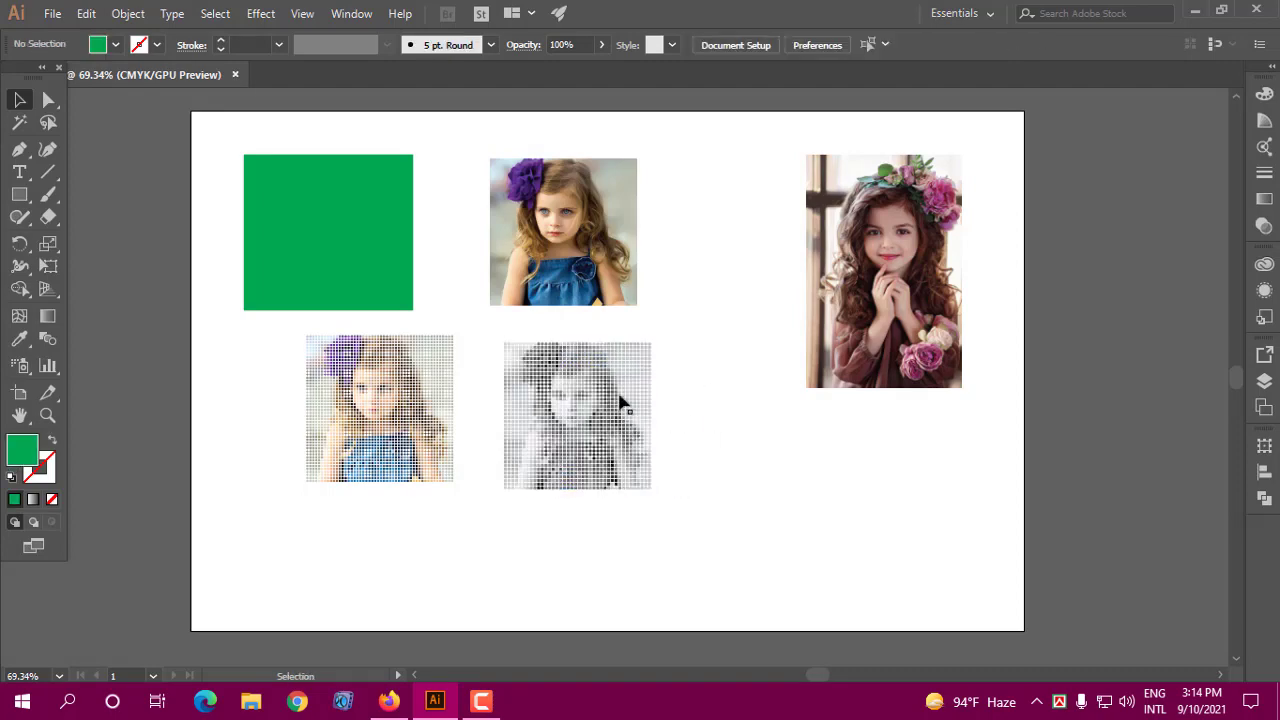
left_click(574, 240)
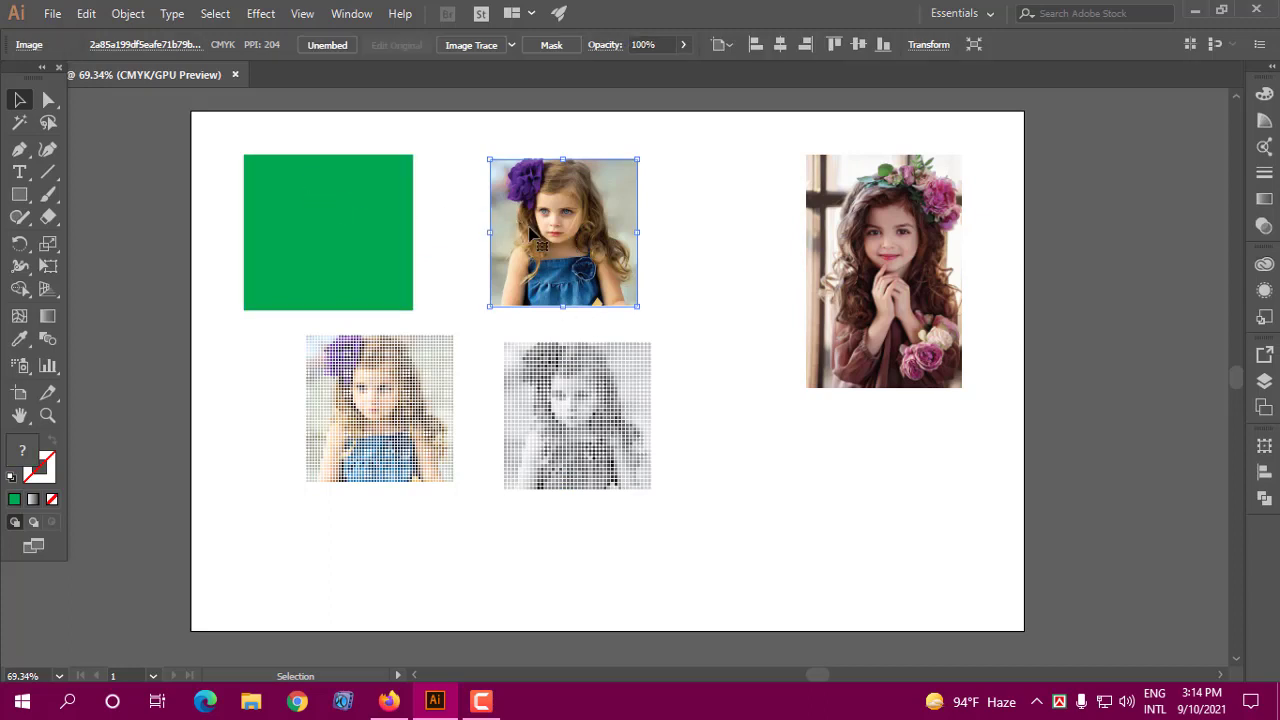
left_click(465, 162)
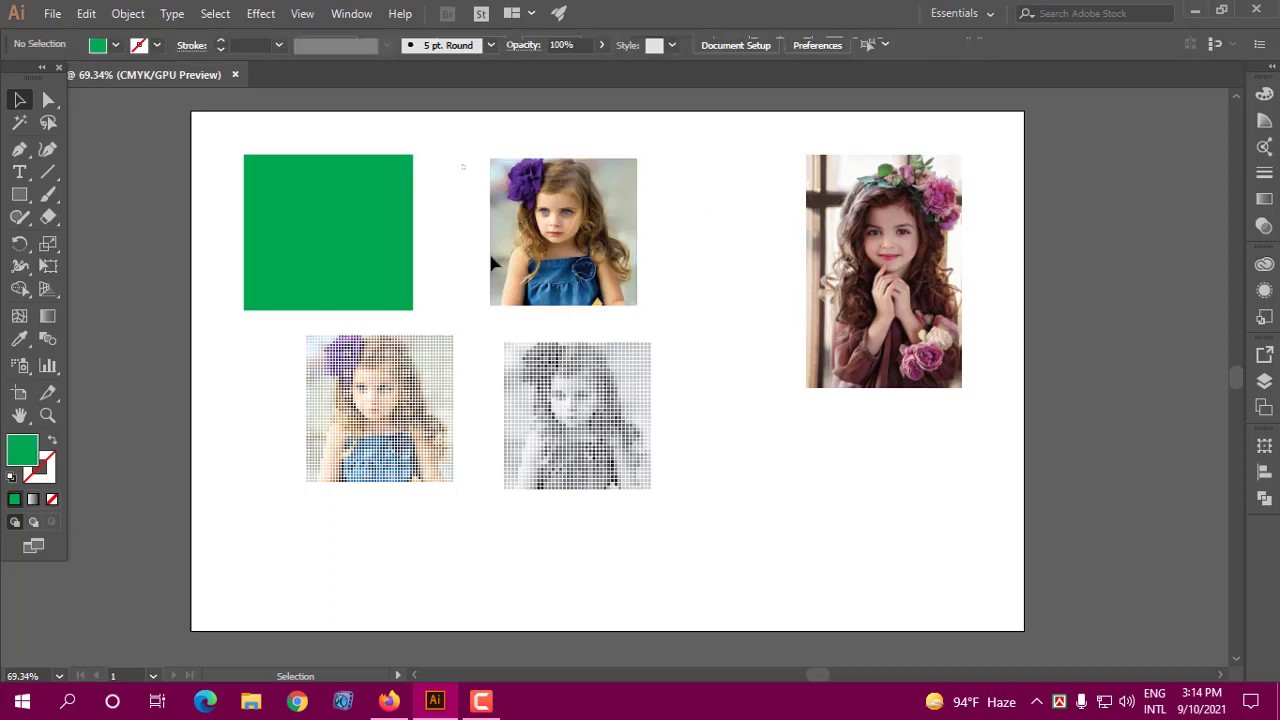
- Delete the top photo, its mosaic, the pixelated photo and the right photo, then shift the green square right
left_click_drag(463, 160, 609, 436)
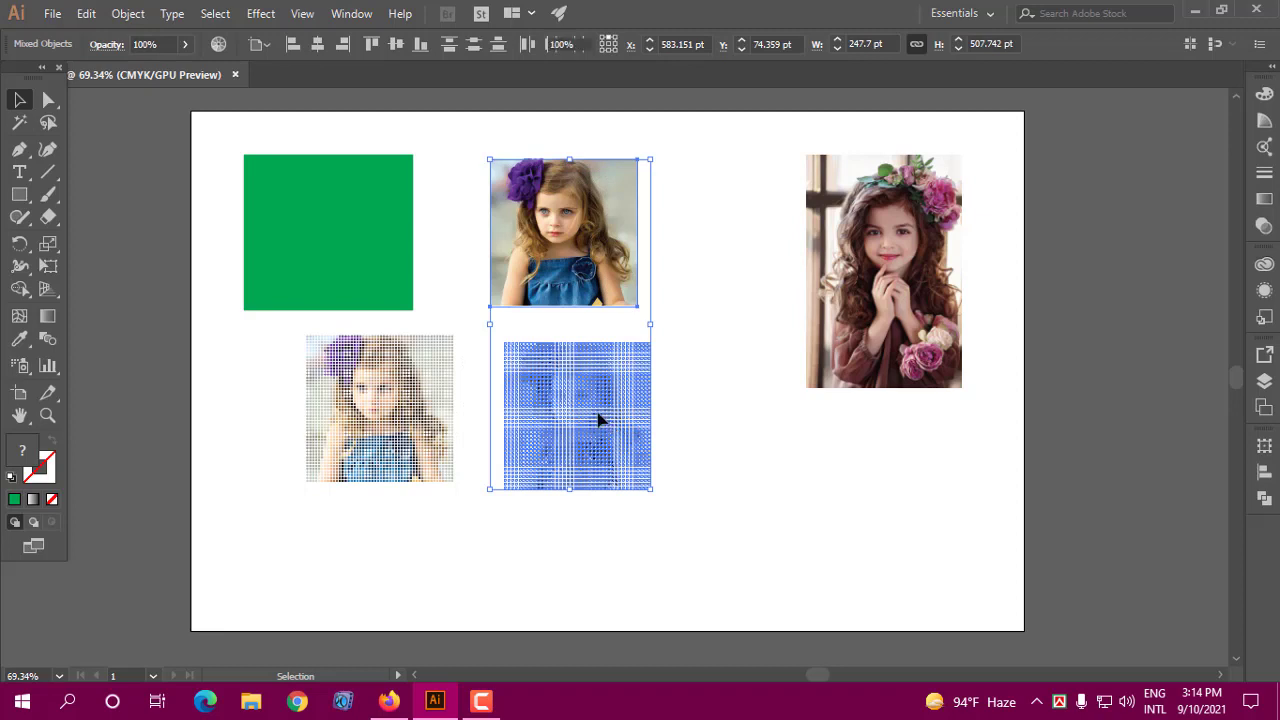
key("Delete")
left_click_drag(563, 383, 306, 457)
key("Delete")
left_click_drag(726, 220, 806, 371)
key("Delete")
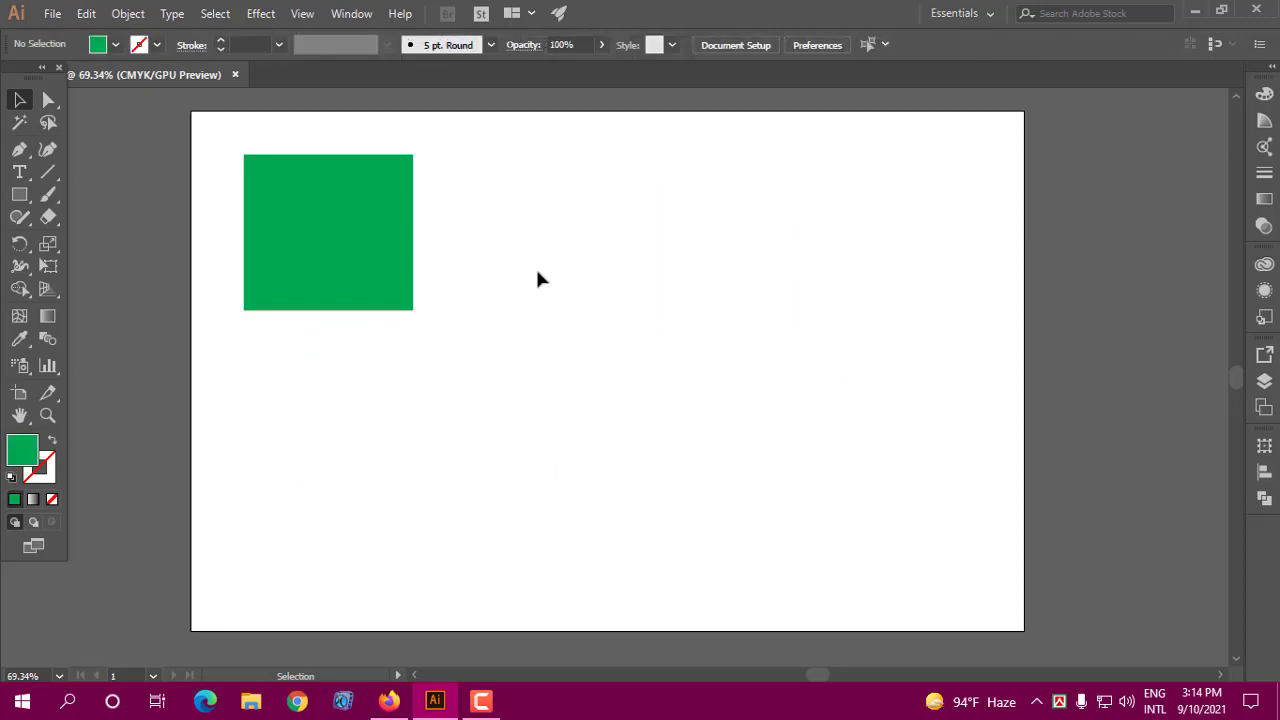
left_click_drag(340, 230, 446, 235)
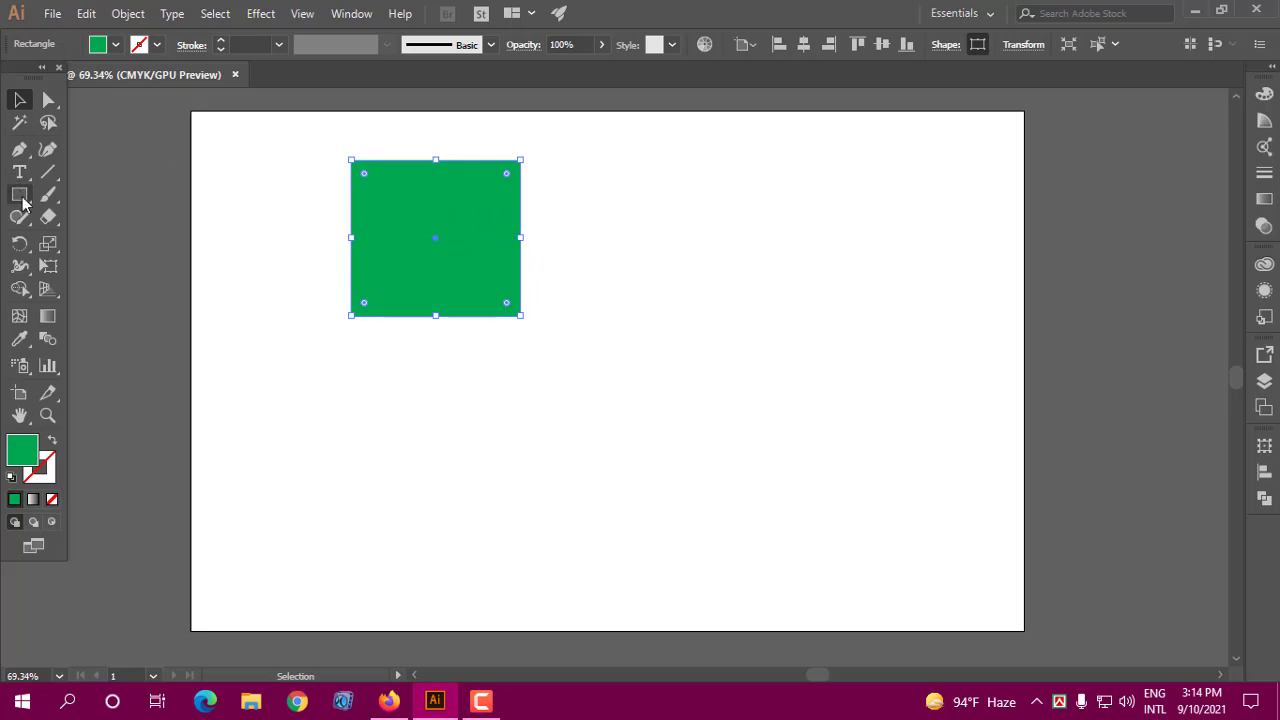
- Nudge the green square and round all four corners to about 44 pt radius
mouse_move(459, 198)
left_mouse_down()
mouse_move(428, 216)
mouse_move(478, 245)
left_mouse_up()
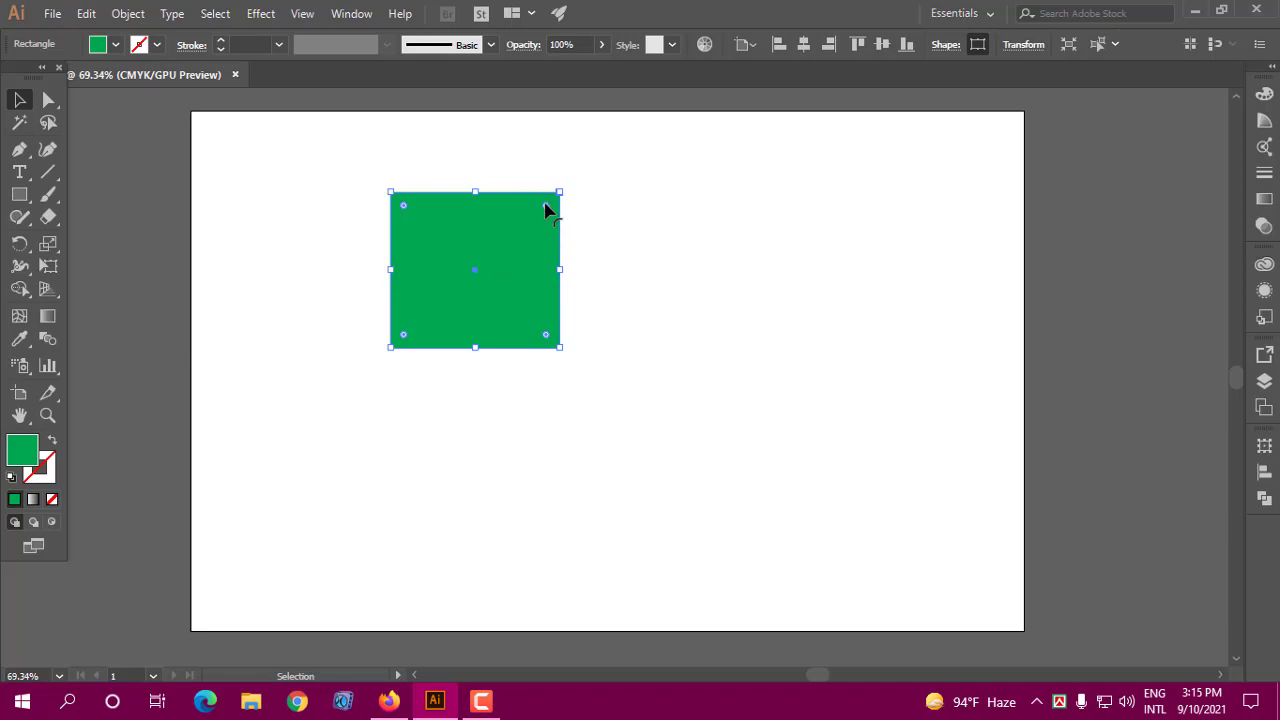
left_click_drag(545, 207, 522, 234)
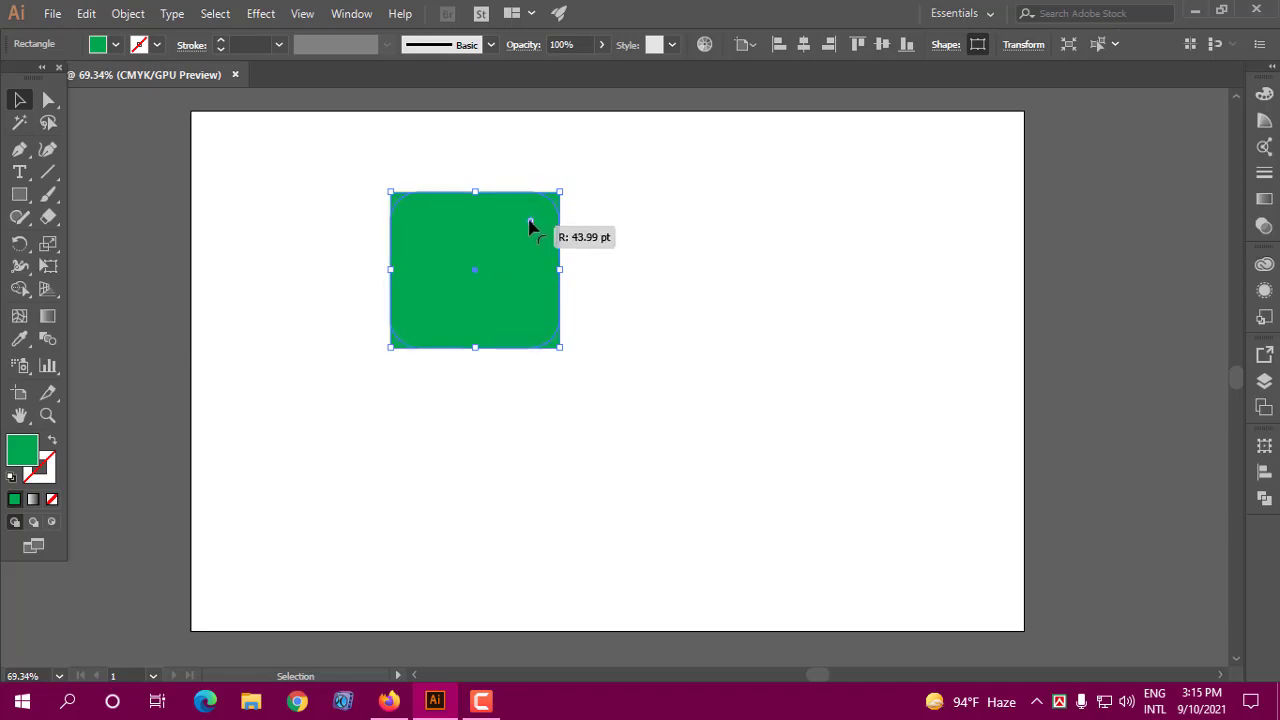
left_click(607, 258)
double_click(500, 265)
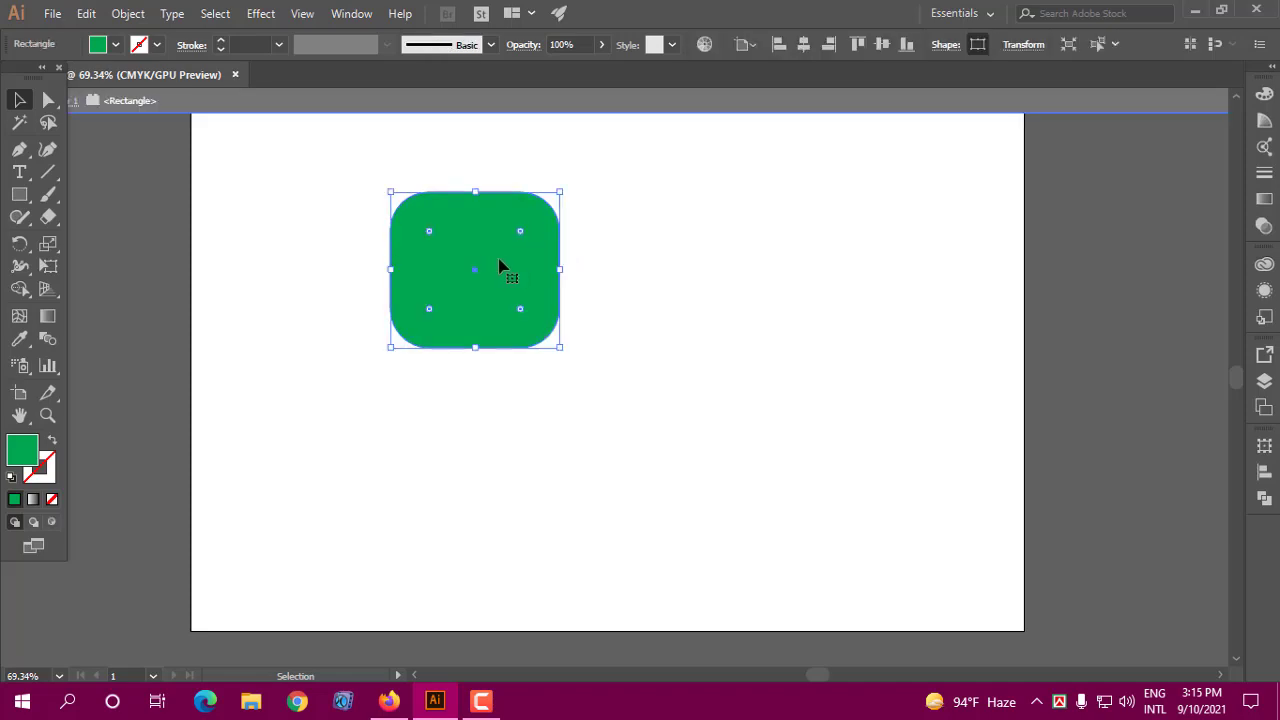
key("Escape")
- Change the rounded square's fill from green to the pink swatch
left_click(352, 150)
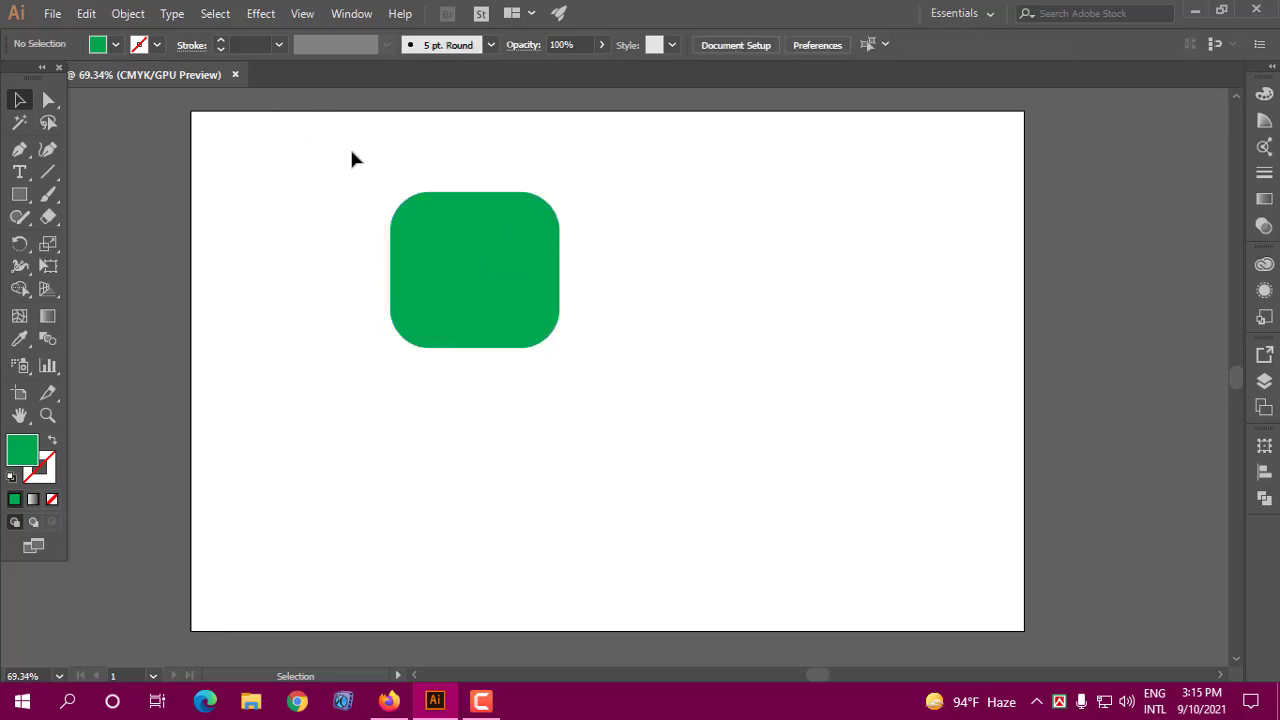
left_click(390, 228)
left_click(116, 44)
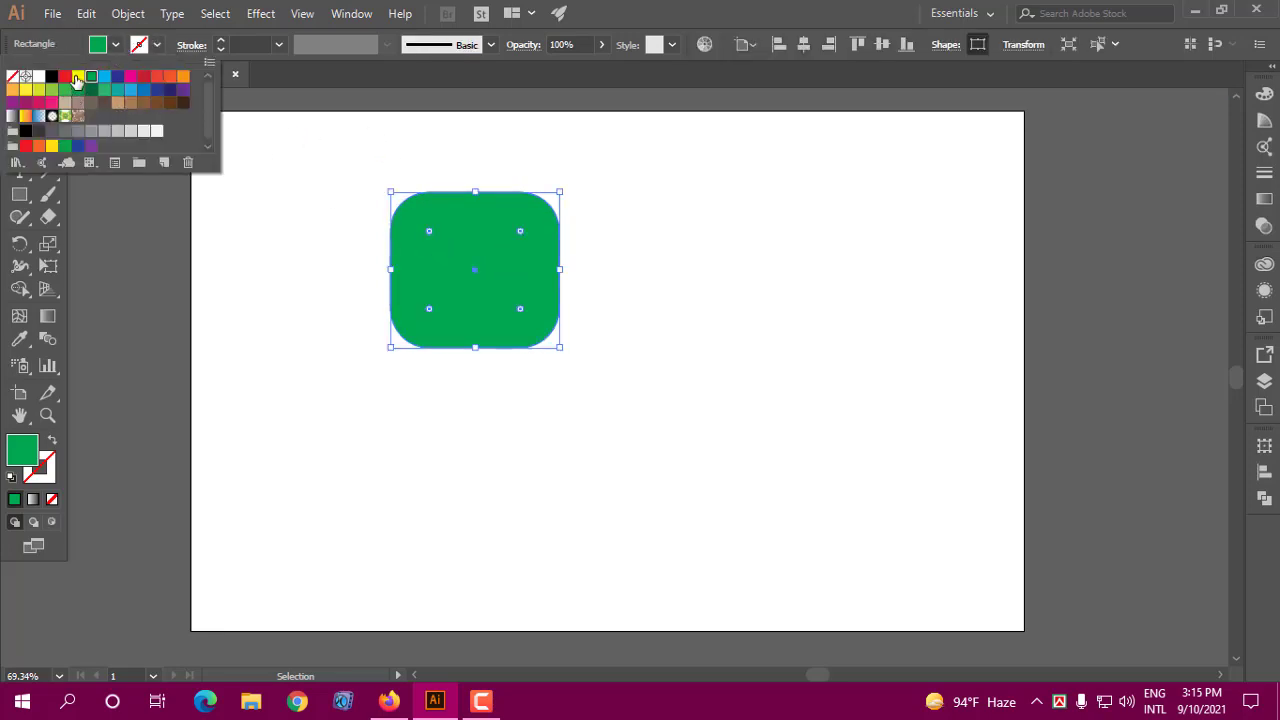
left_click(51, 102)
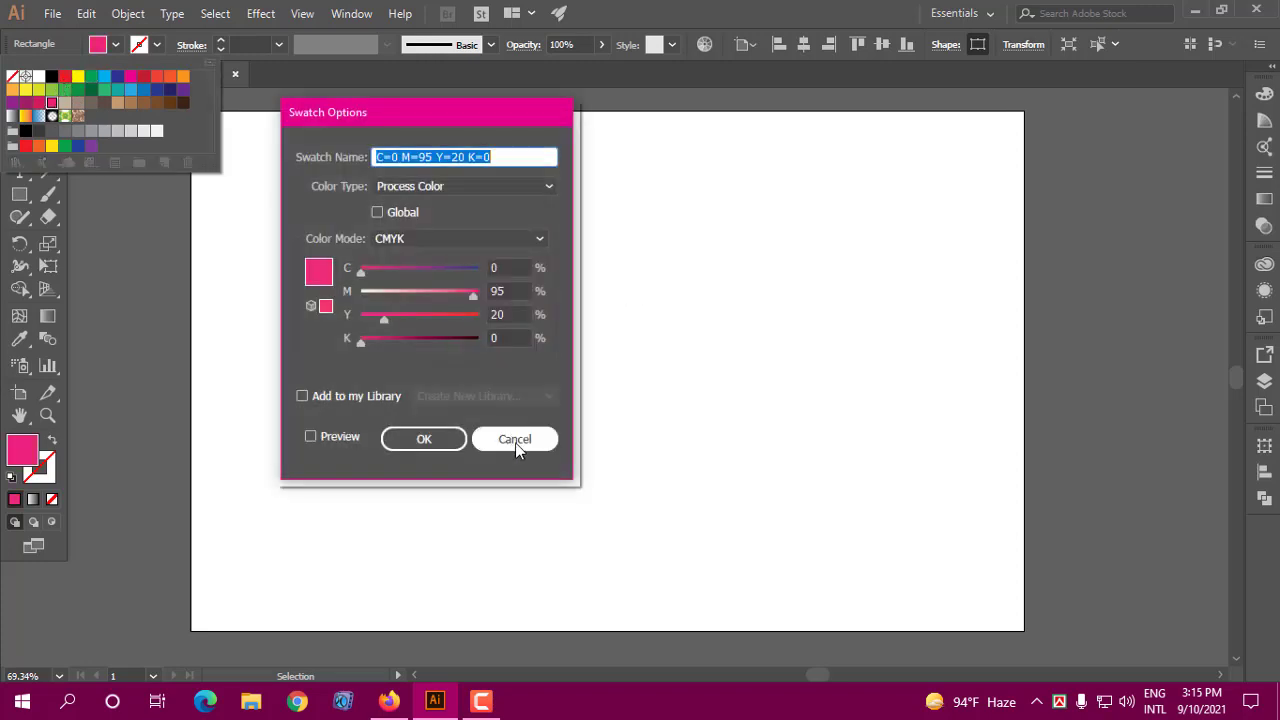
left_click(514, 440)
key("Escape")
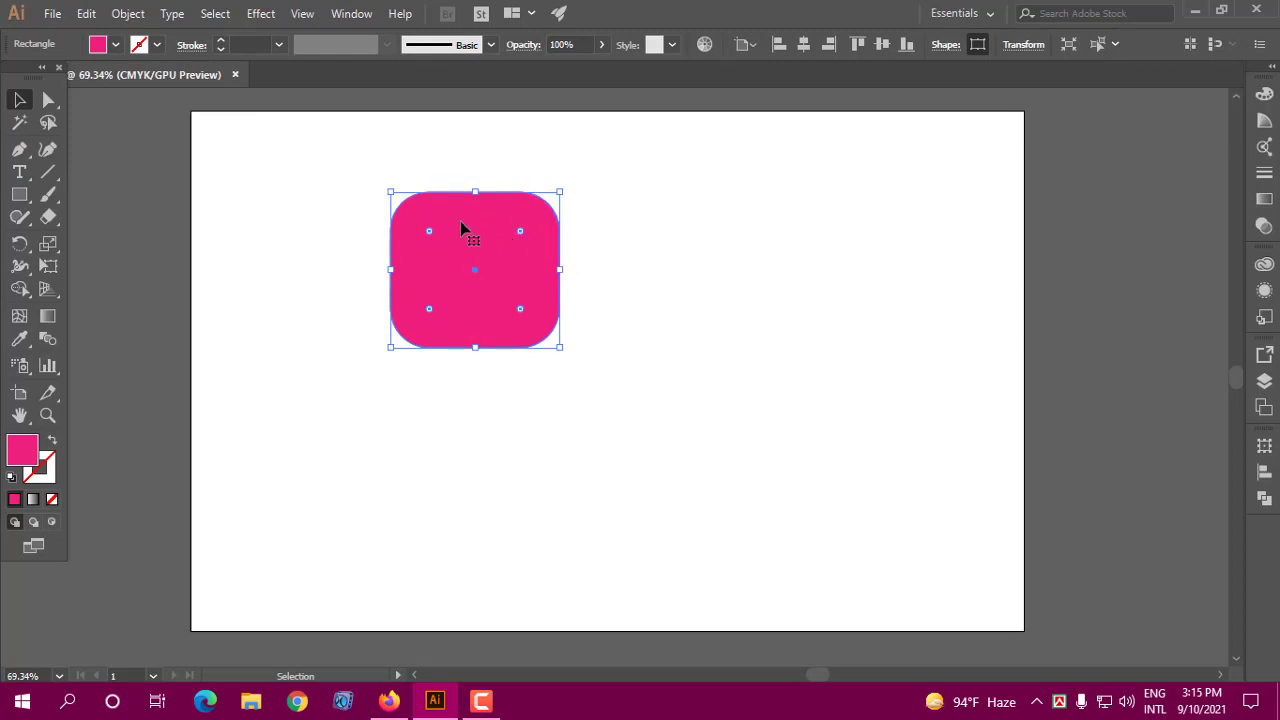
left_click(128, 14)
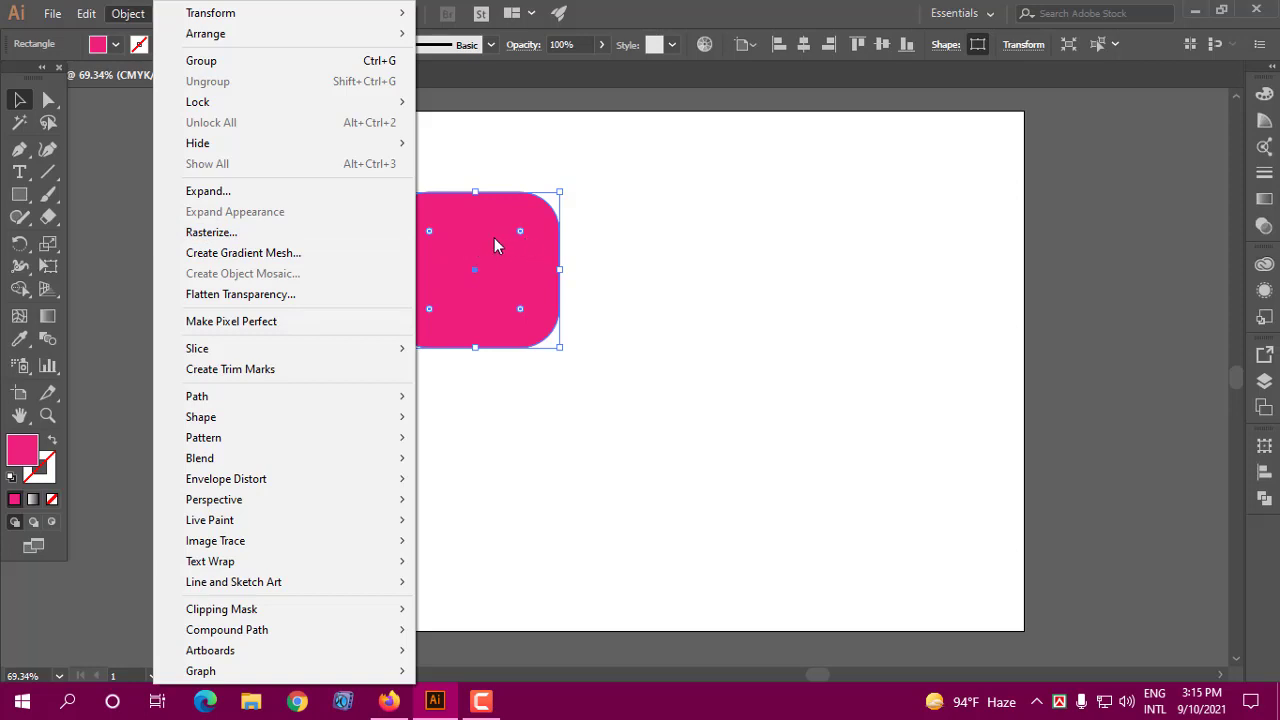
- Rasterize the pink square into a 300 ppi CMYK image and move it slightly down
left_click(208, 235)
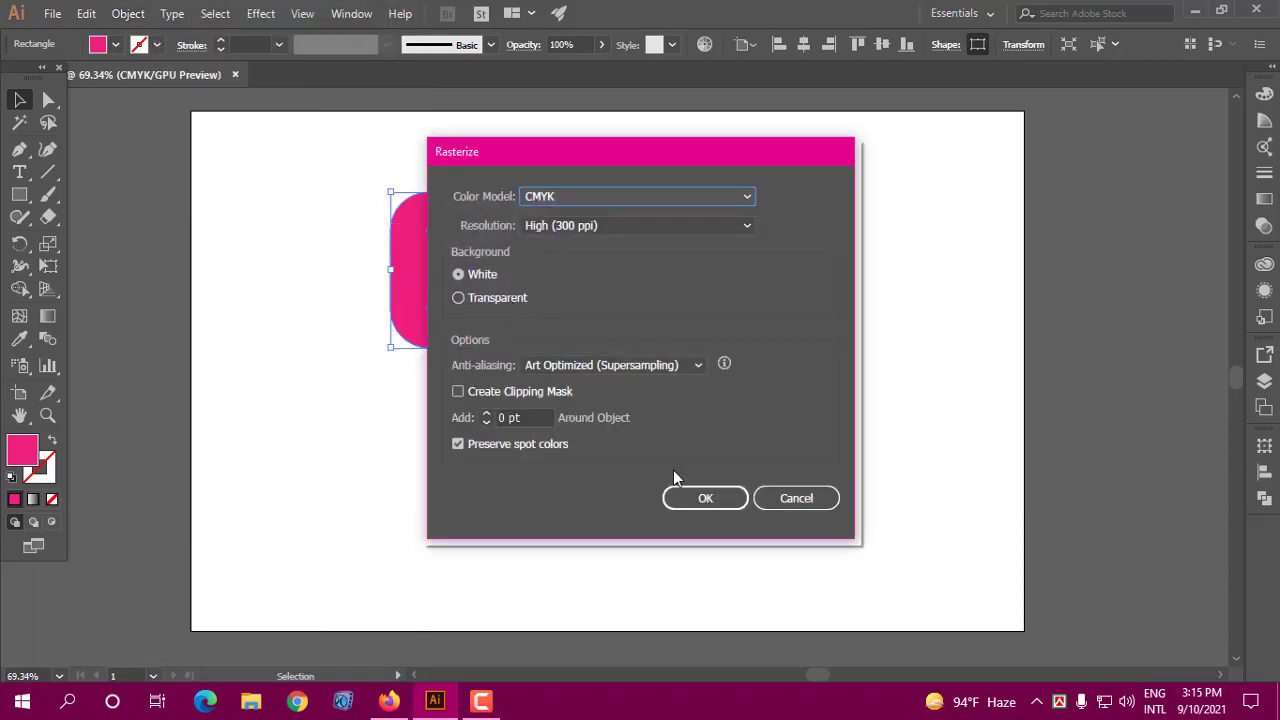
left_click(711, 501)
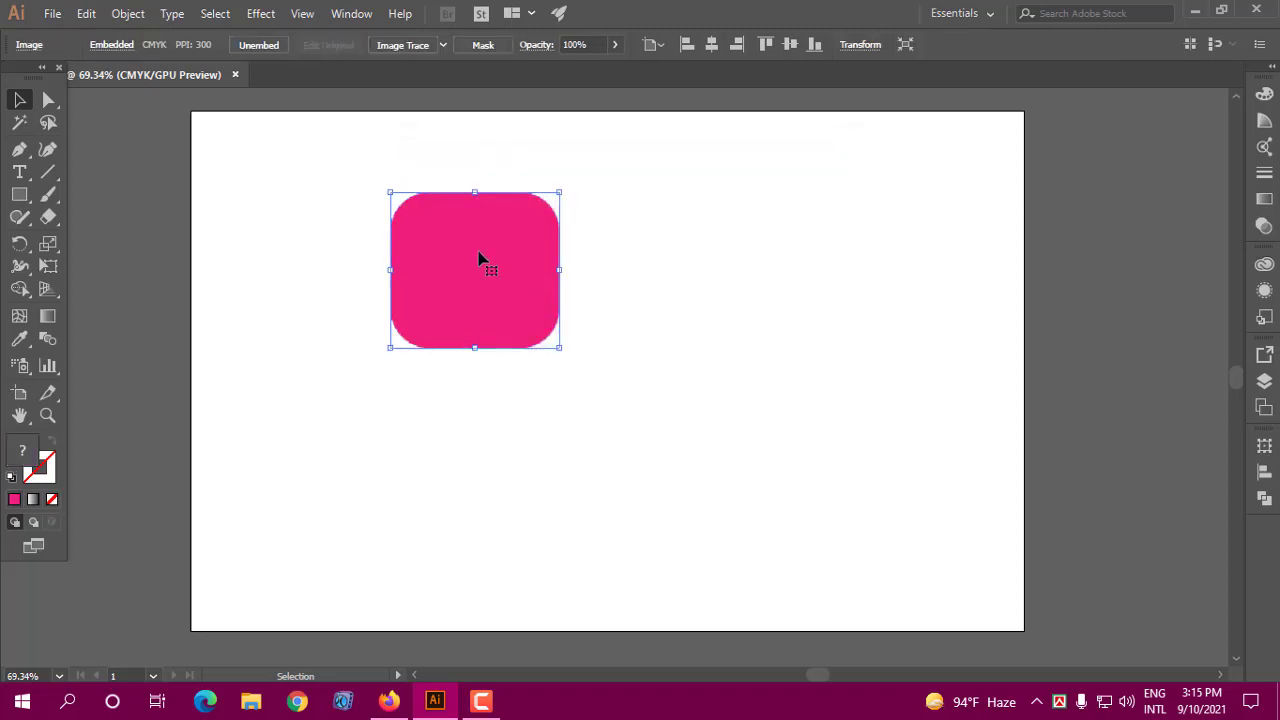
left_click_drag(478, 258, 480, 284)
left_click(637, 271)
left_click(517, 273)
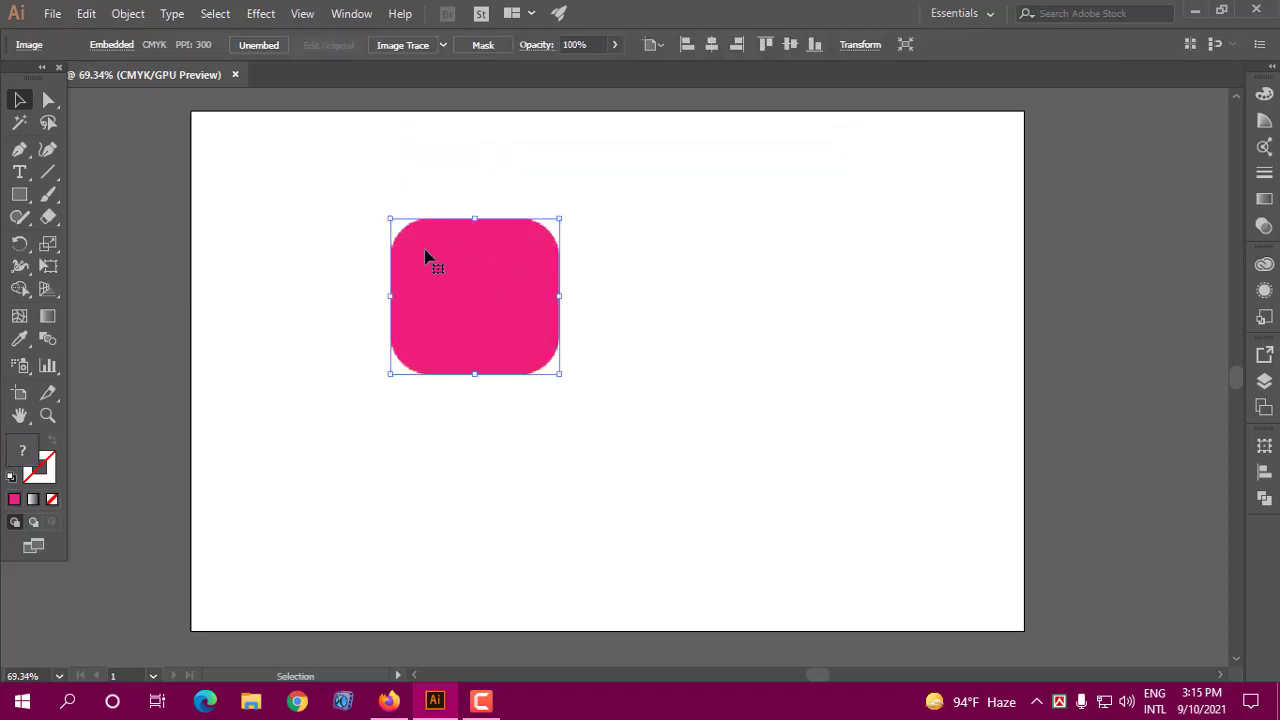
- Create a 5×5 colour object mosaic of the pink image with 2 pt tile spacing
left_click(129, 14)
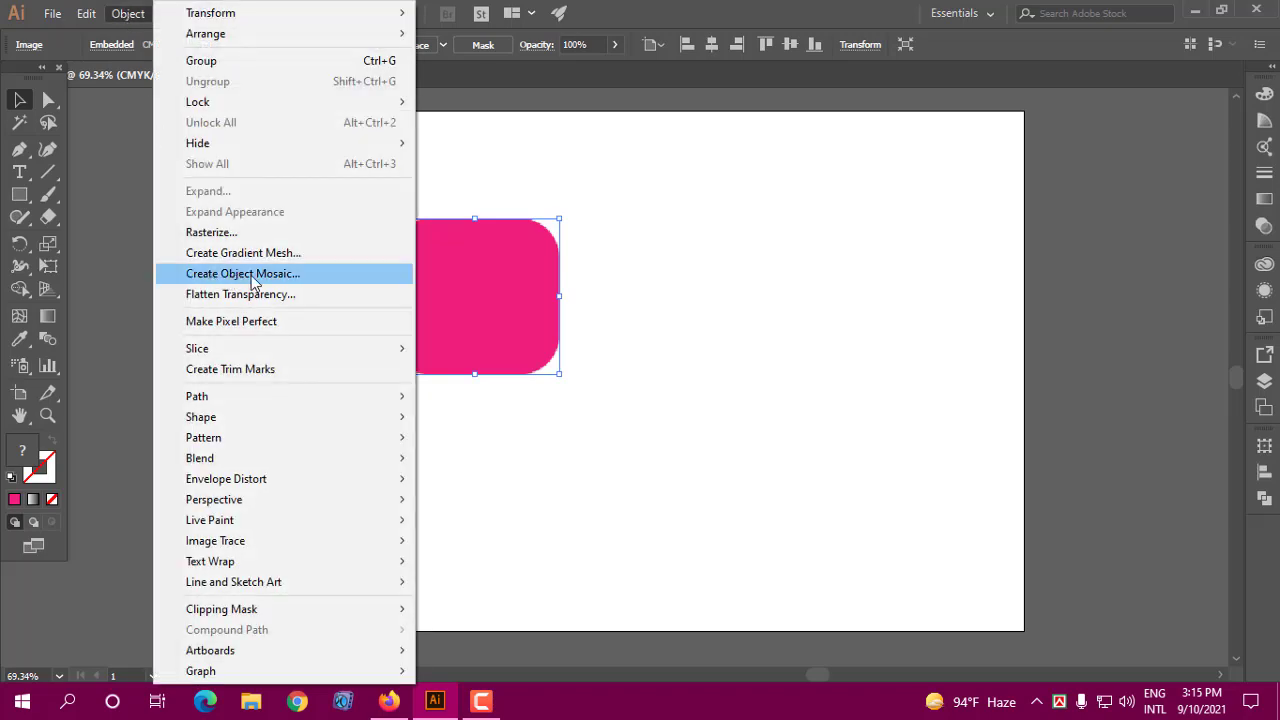
left_click(245, 276)
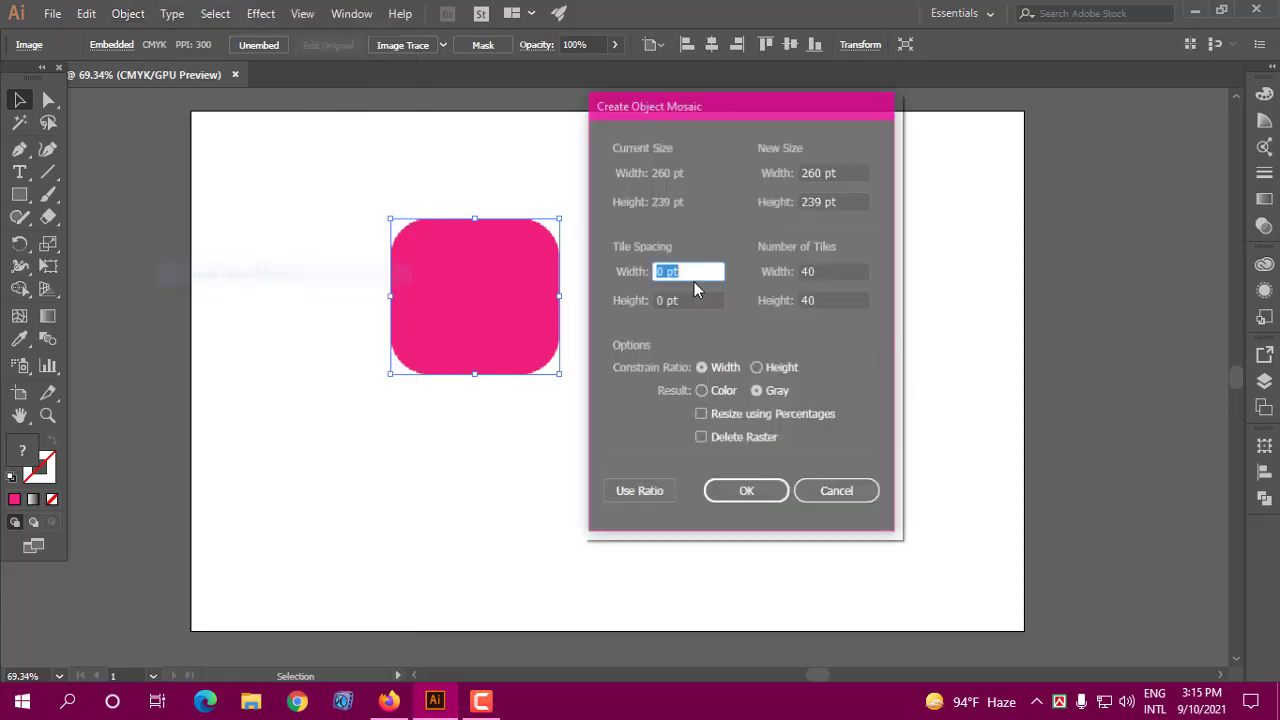
left_click_drag(717, 101, 825, 109)
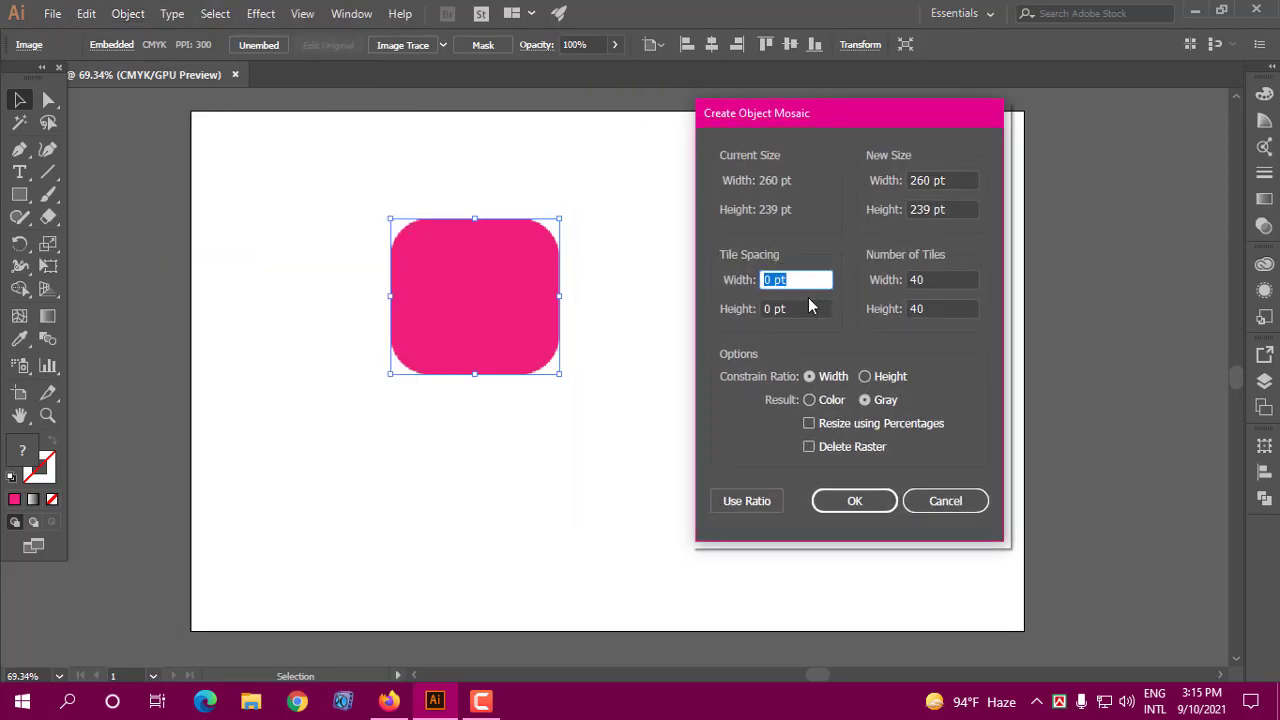
type("2")
key("Tab")
type("2")
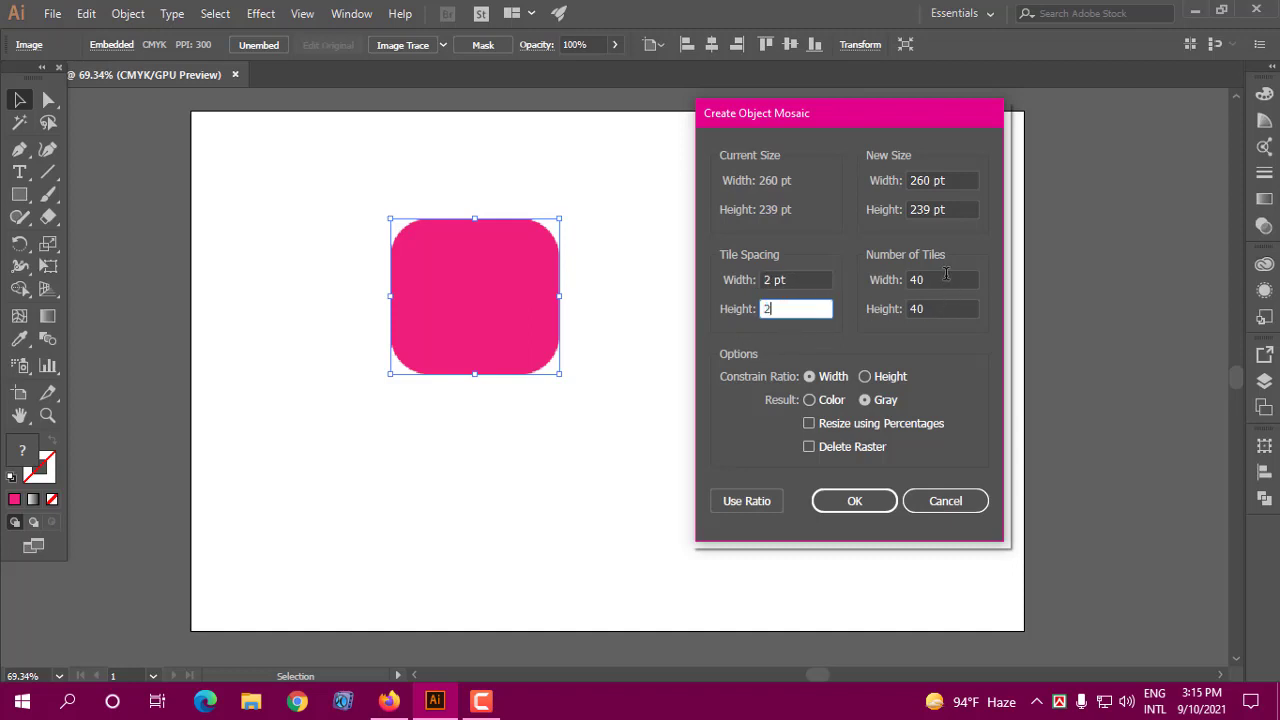
key("Tab")
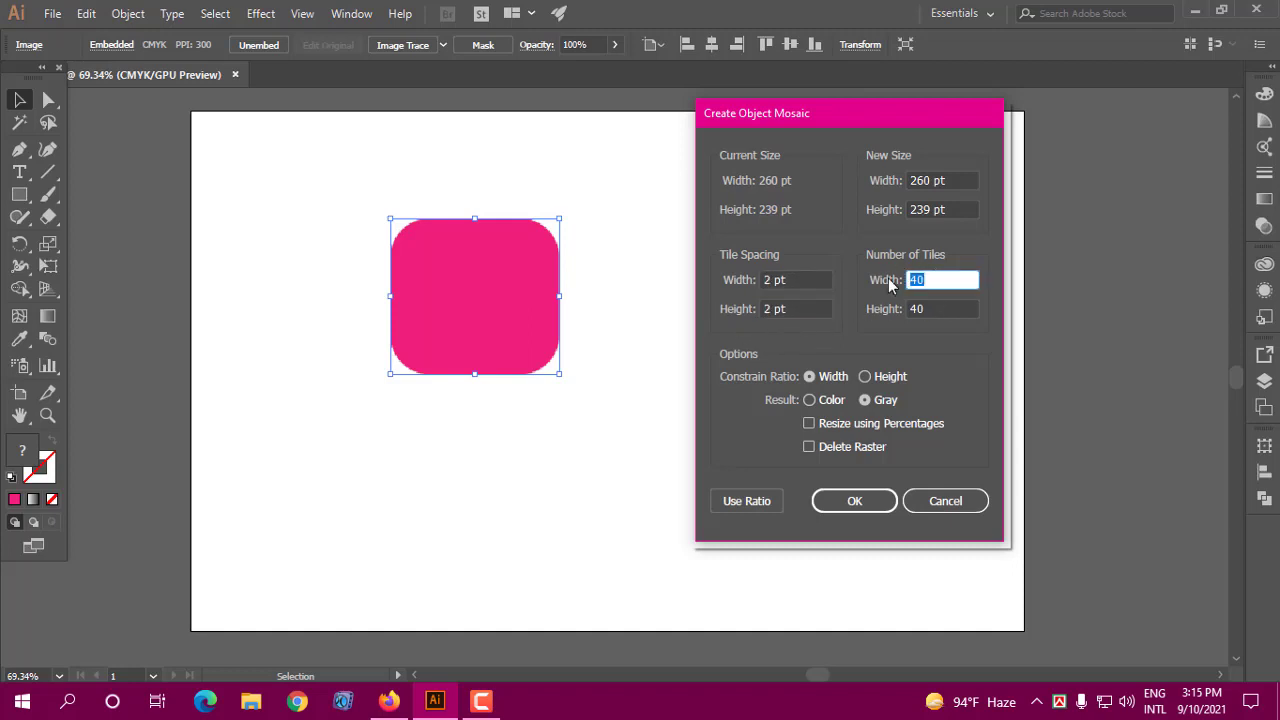
type("1")
type("5")
key("Tab")
type("5")
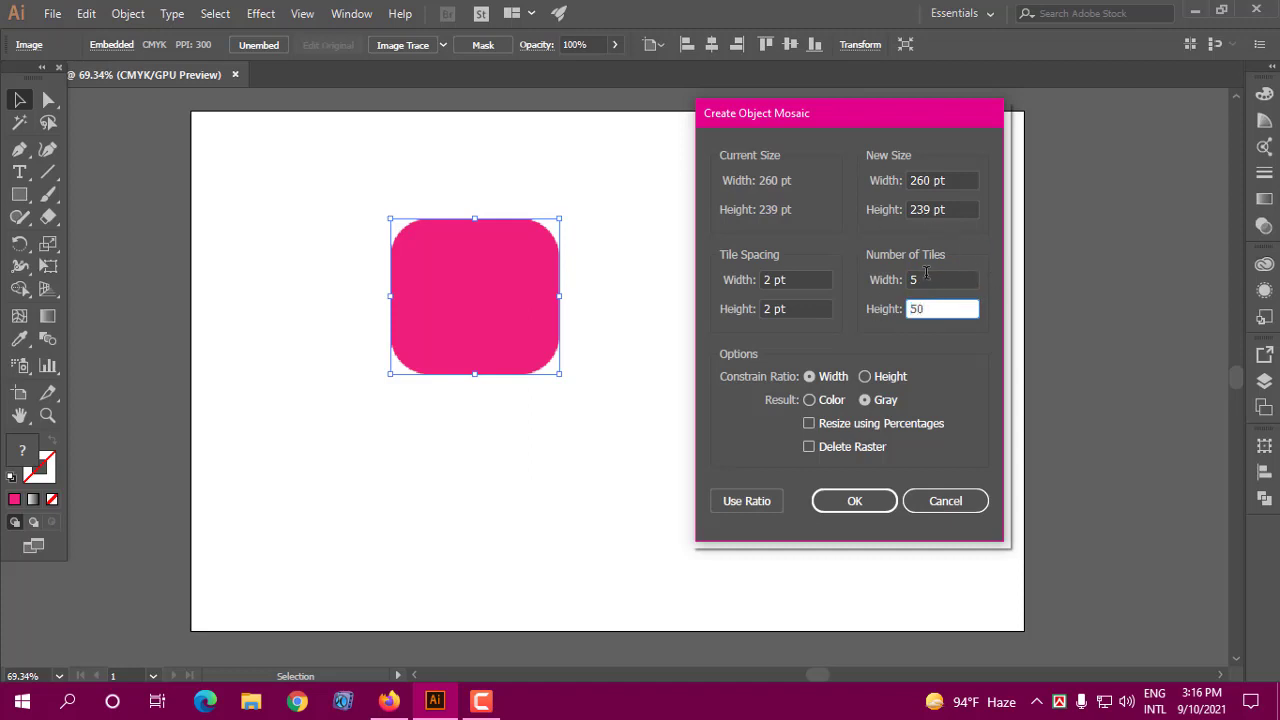
left_click(810, 400)
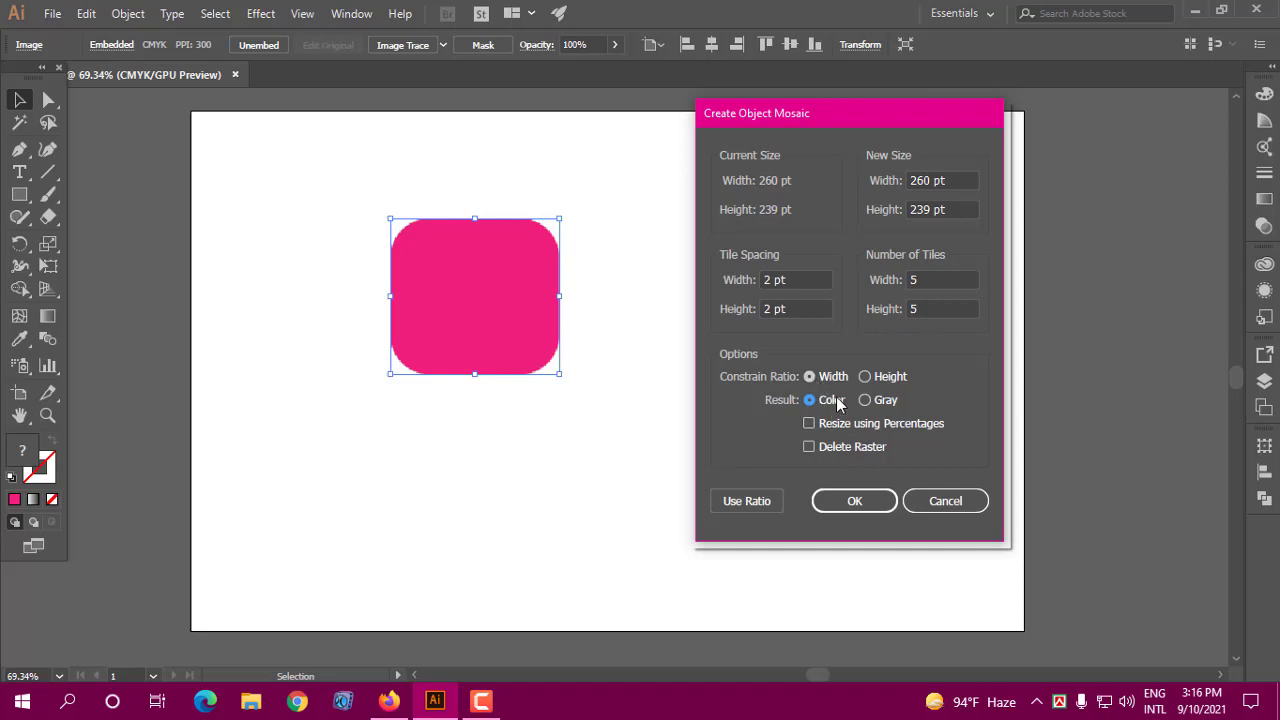
left_click(854, 501)
left_click(678, 277)
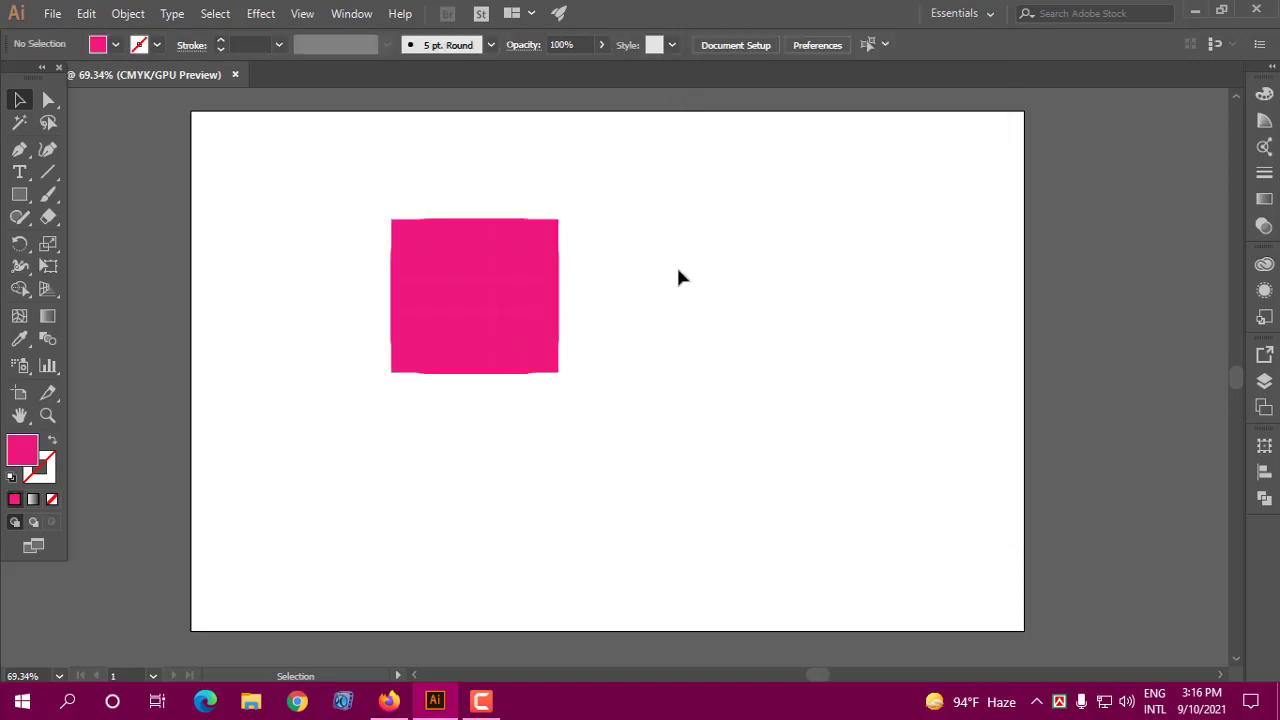
- Drag the 5×5 pink mosaic grid to the right, off the rasterized square
left_click(540, 303)
left_click_drag(543, 297, 590, 302)
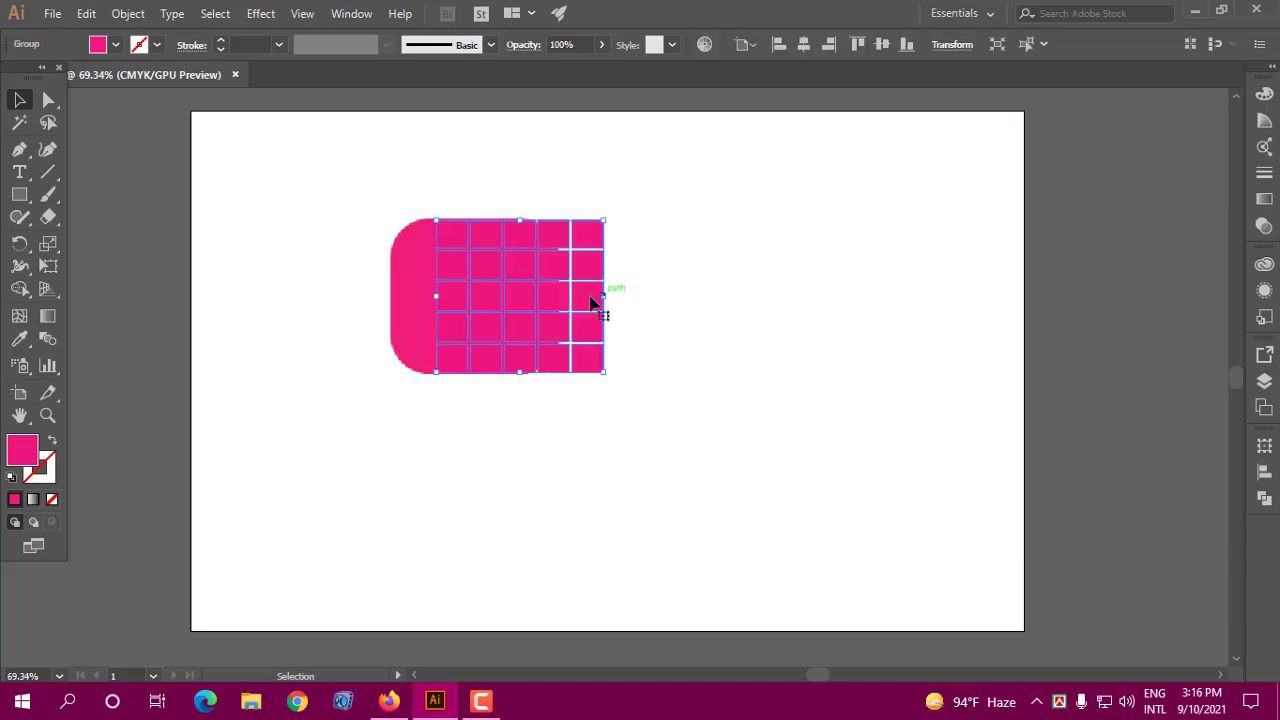
left_click(750, 295)
double_click(580, 234)
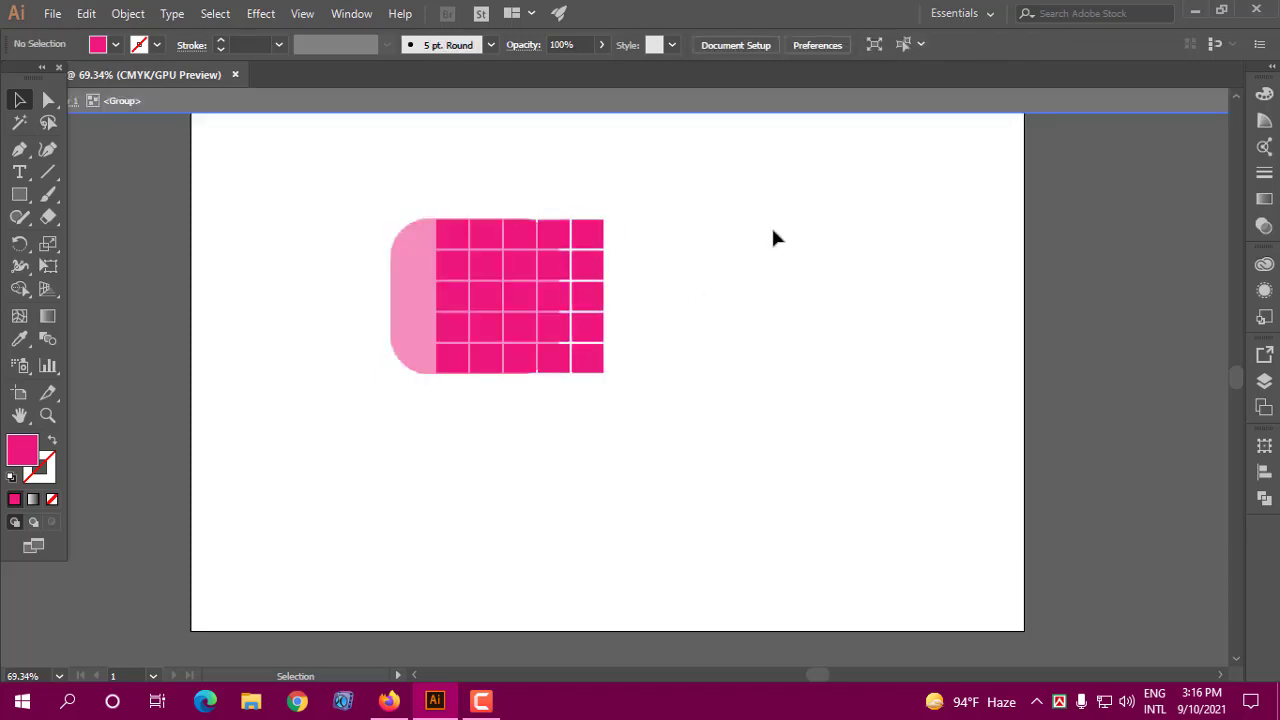
double_click(560, 125)
left_click(520, 262)
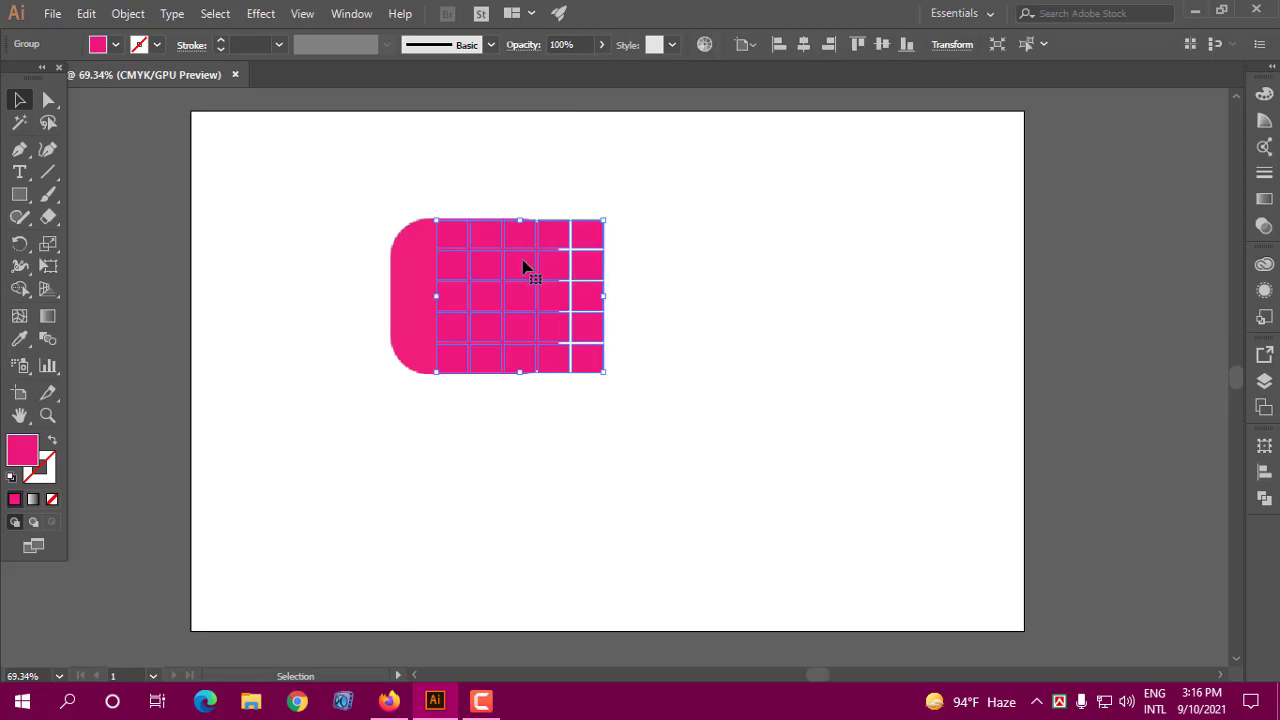
left_click_drag(565, 263, 797, 265)
left_click(823, 314)
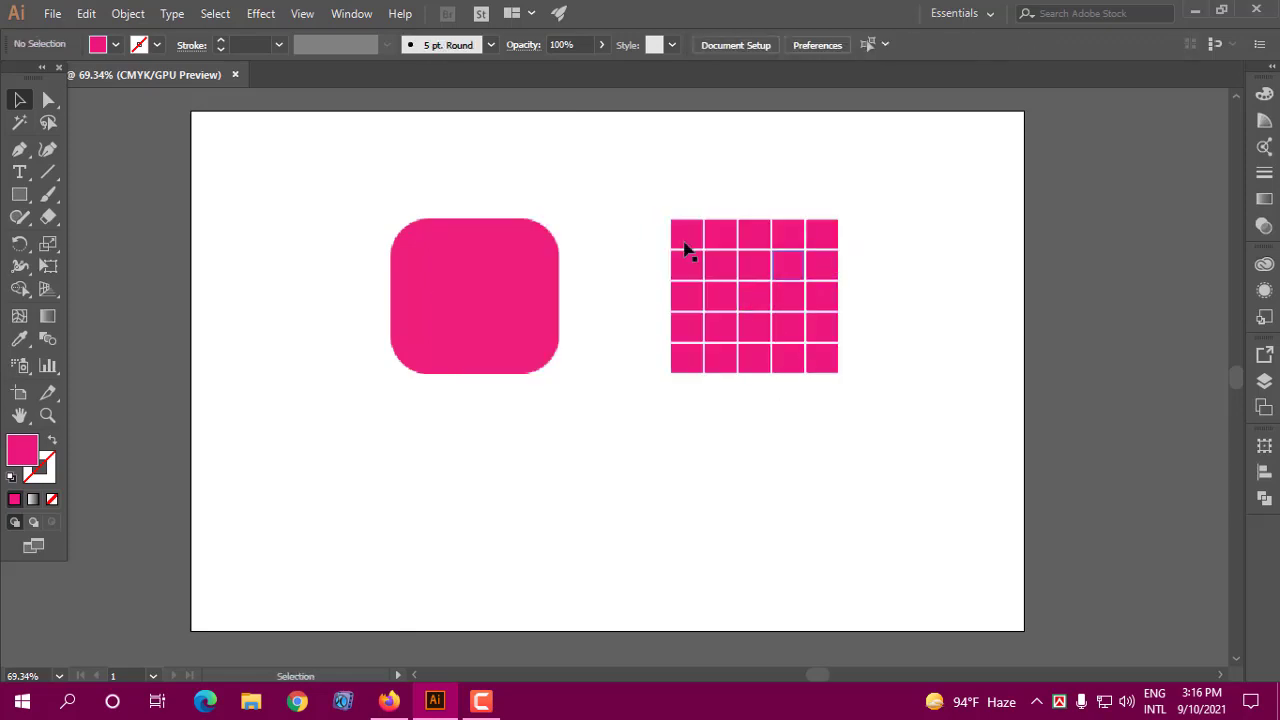
- Raise the pink rounded square slightly and place the mosaic grid just right of it
left_click_drag(486, 274, 484, 249)
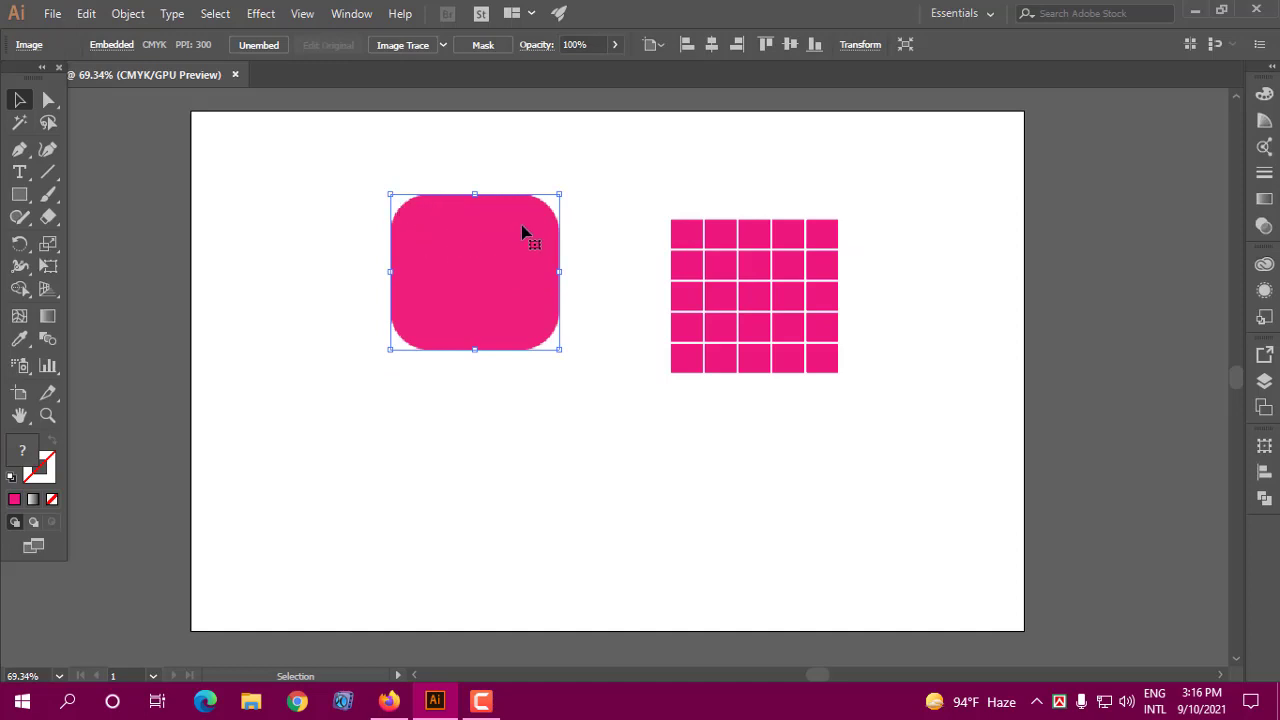
left_click(680, 248)
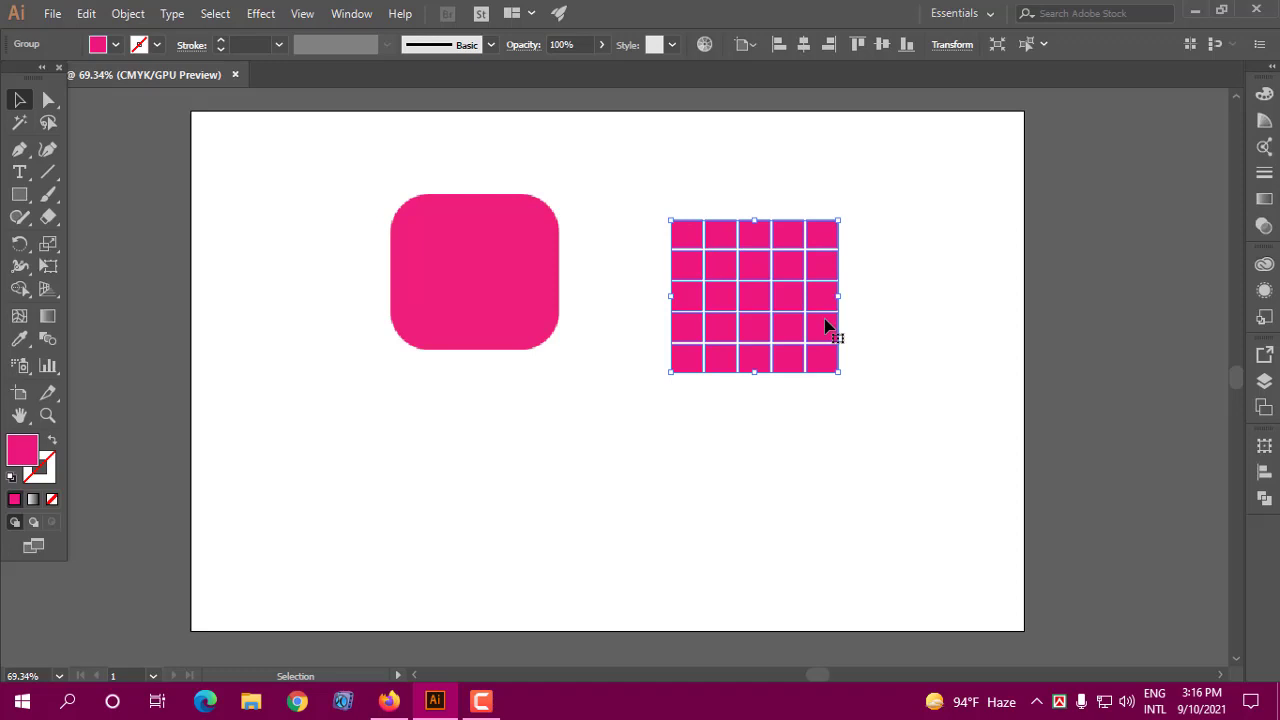
mouse_move(826, 324)
left_mouse_down()
mouse_move(778, 322)
mouse_move(725, 281)
left_mouse_up()
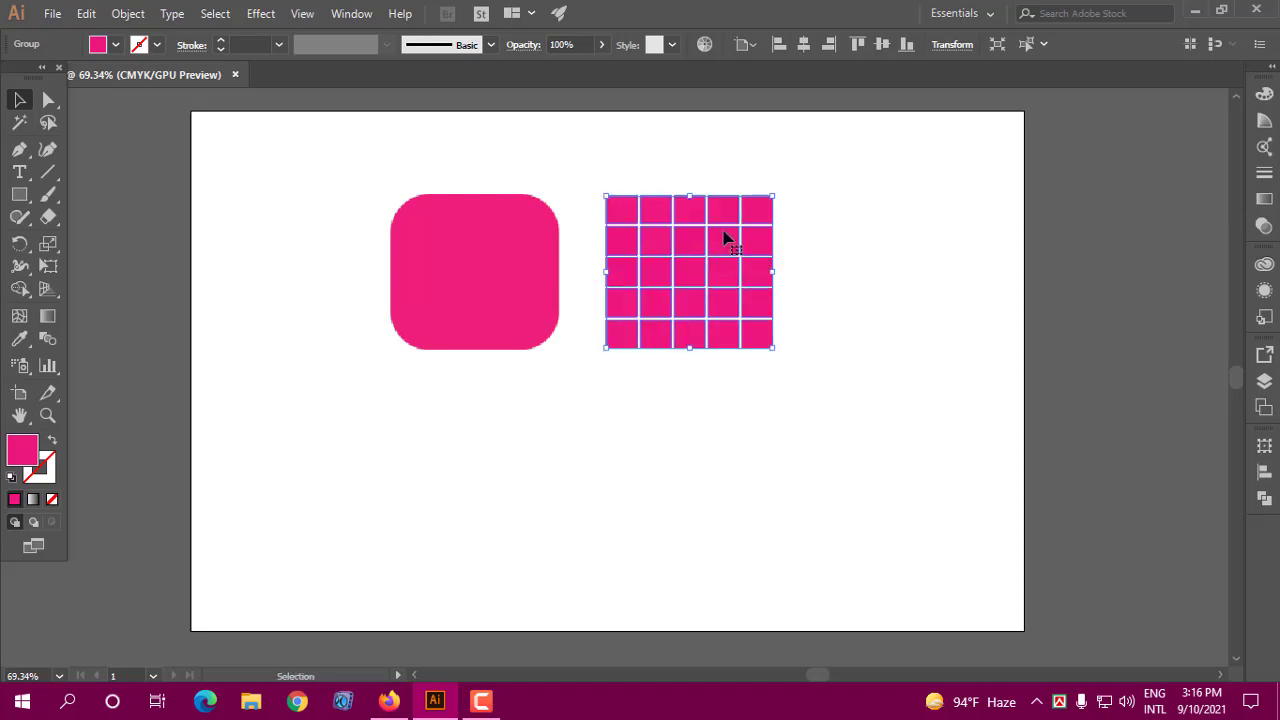
left_click_drag(731, 217, 713, 200)
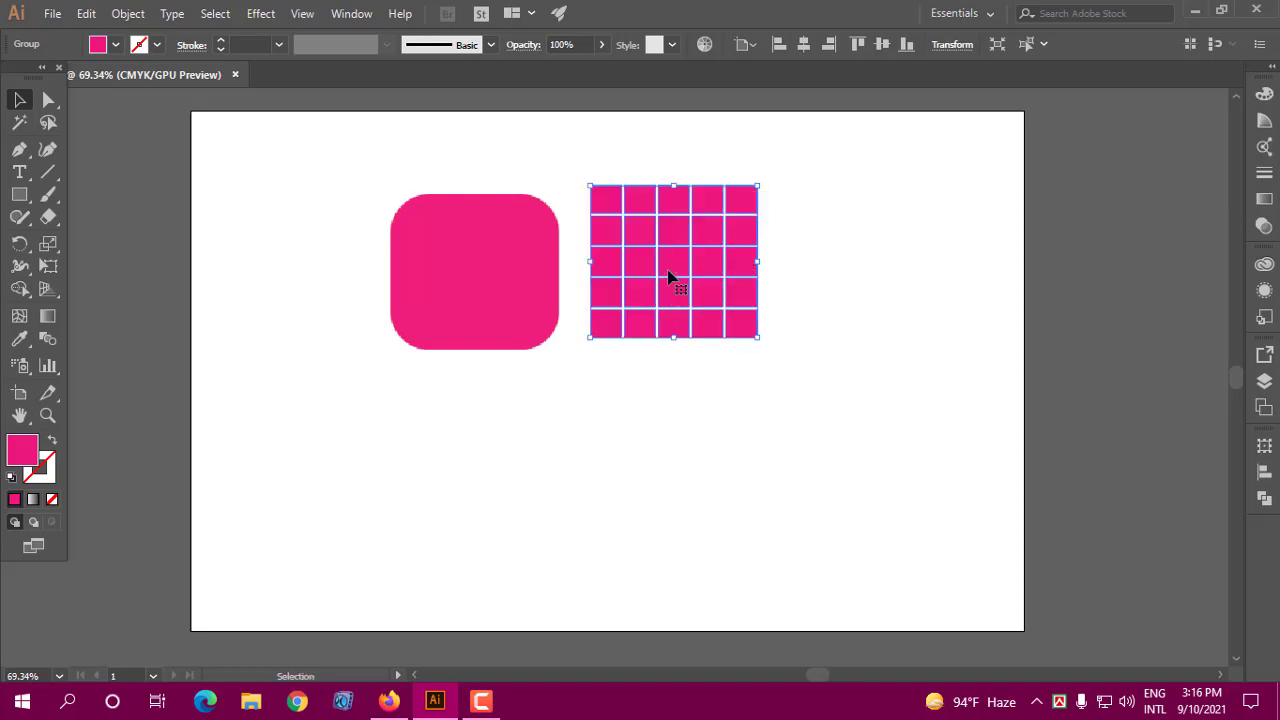
- Ungroup the mosaic grid tiles, undoing a trial move of one tile
right_click(671, 259)
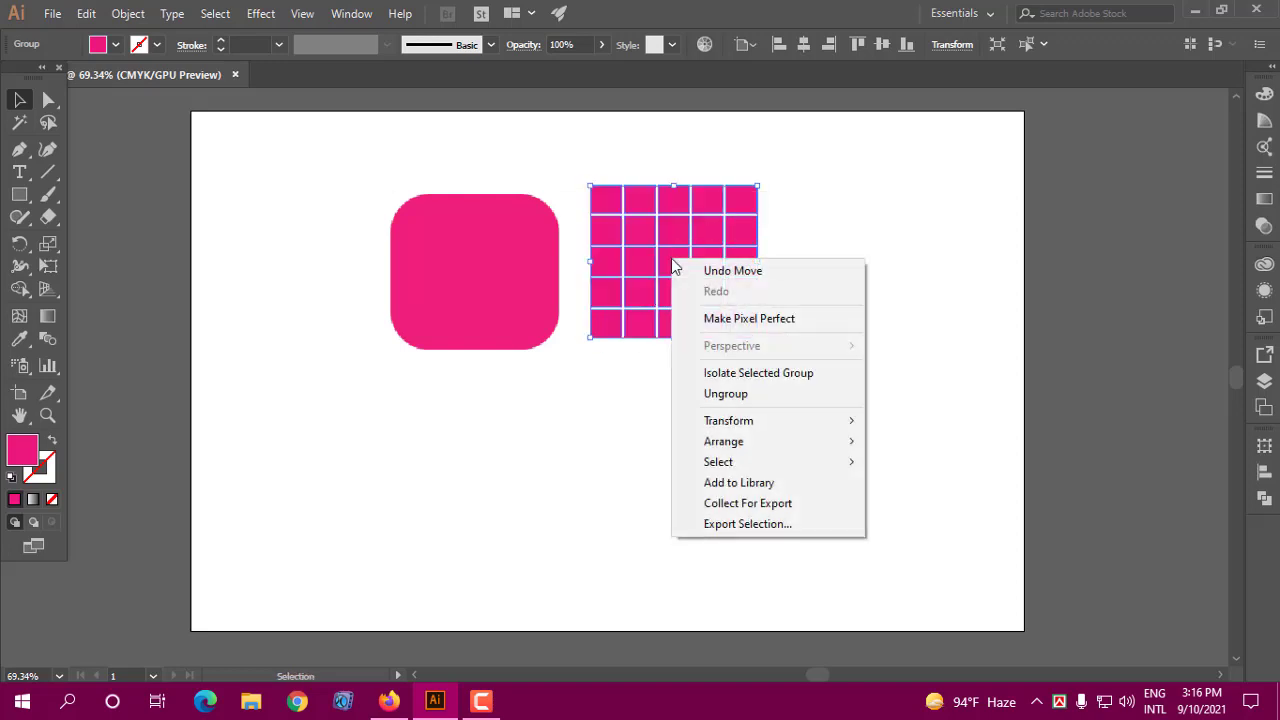
left_click(717, 393)
left_click(807, 282)
left_click(737, 263)
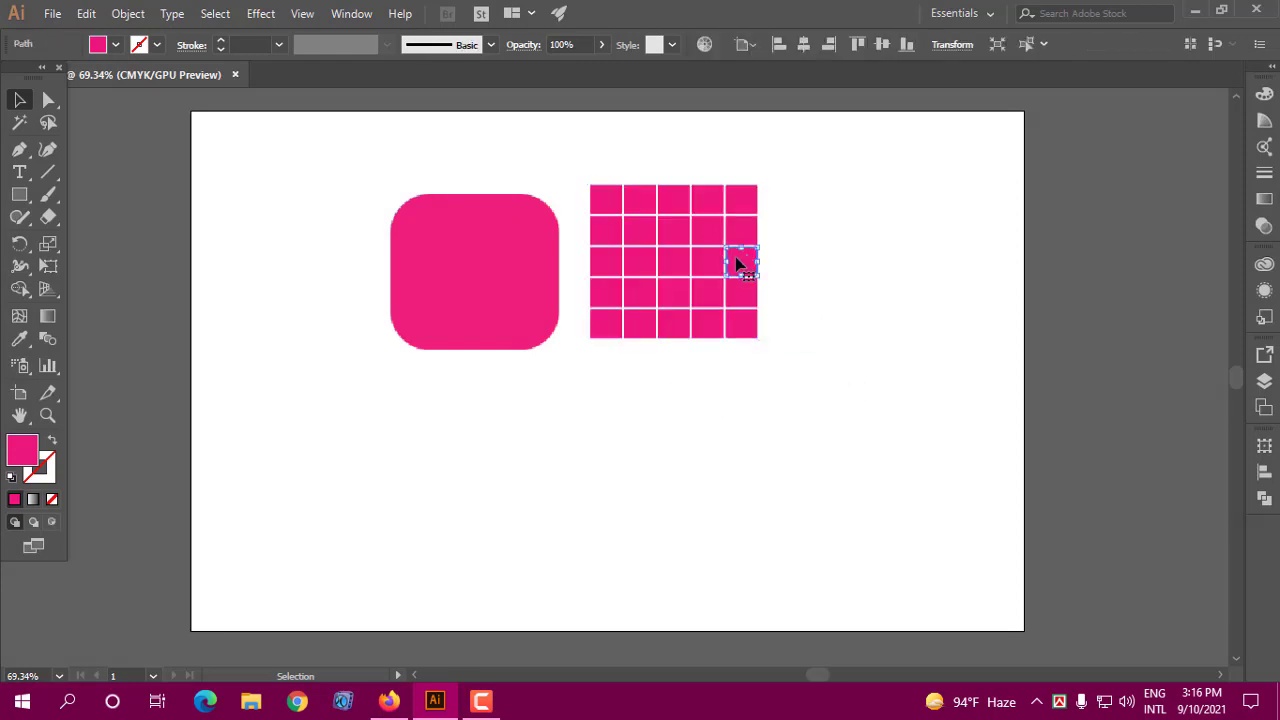
left_click_drag(737, 263, 817, 263)
key("ctrl+z")
- Fill the top-right mosaic tile with yellow
left_click(777, 218)
left_click(750, 208)
left_click(115, 45)
left_click(78, 76)
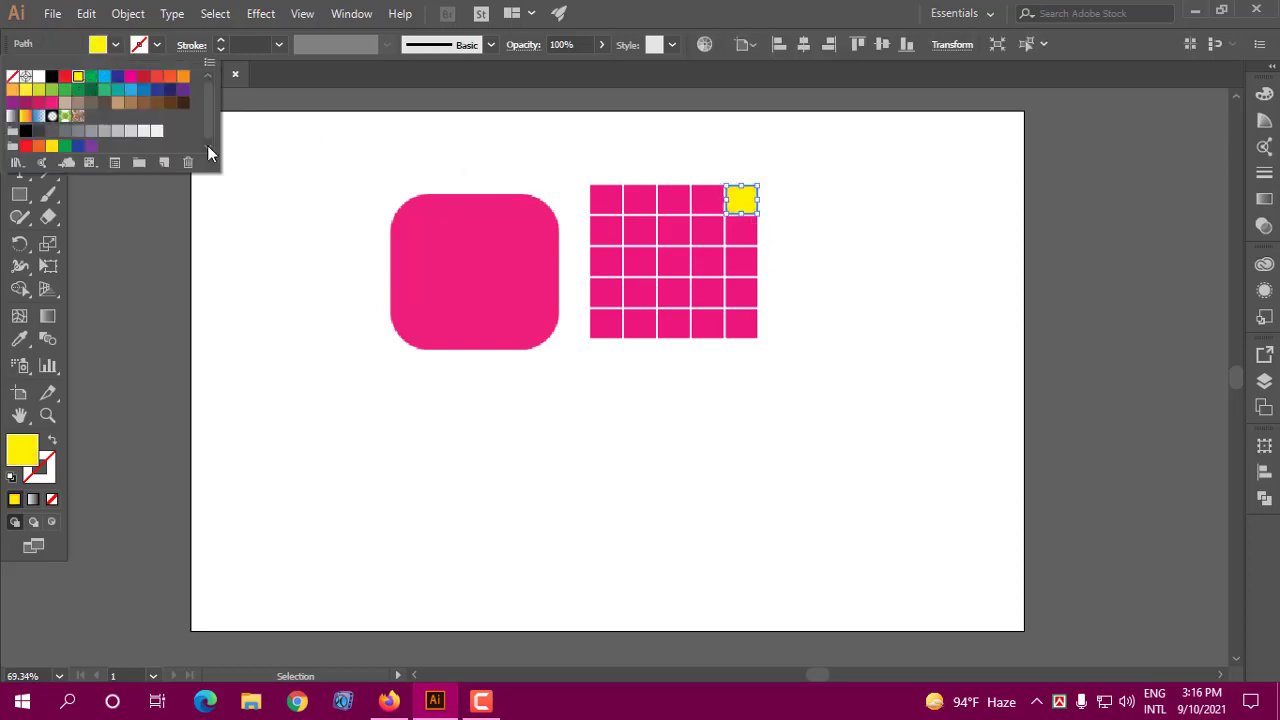
left_click(850, 277)
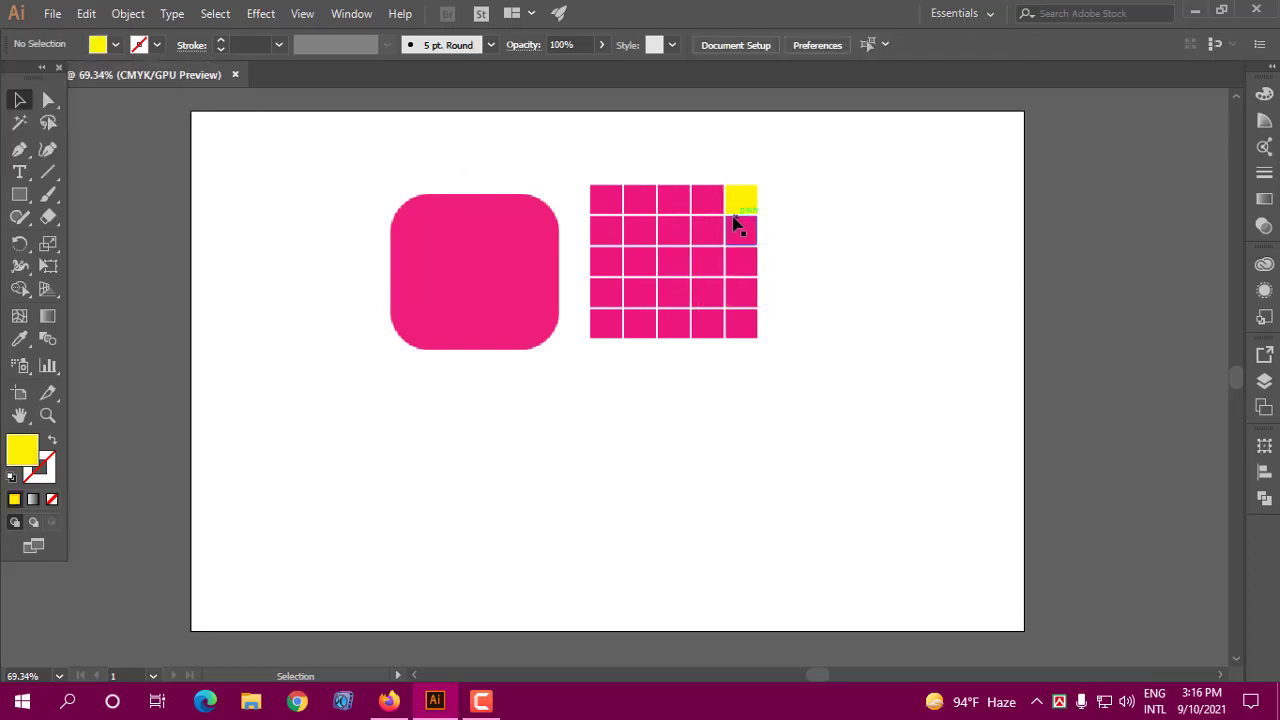
- Round the two tiles below the yellow one into circles using Direct Selection corner widgets
left_click(703, 264)
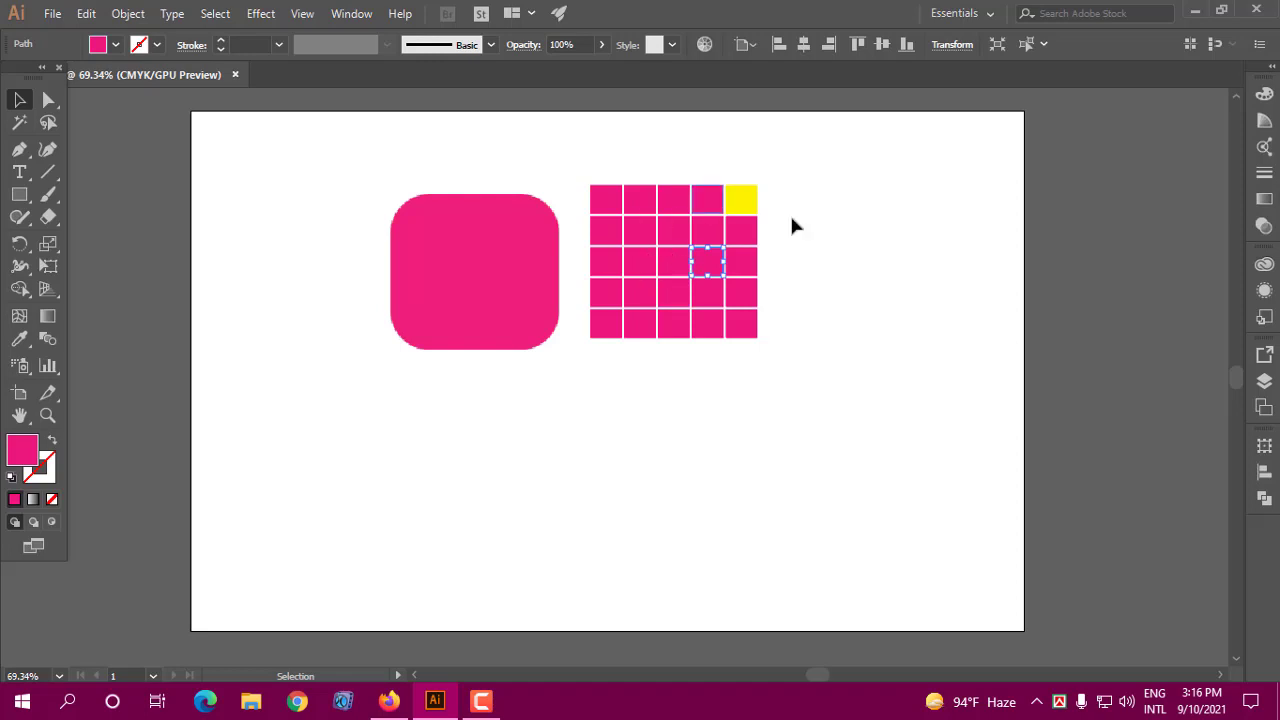
left_click(786, 174)
left_click_drag(786, 157, 617, 340)
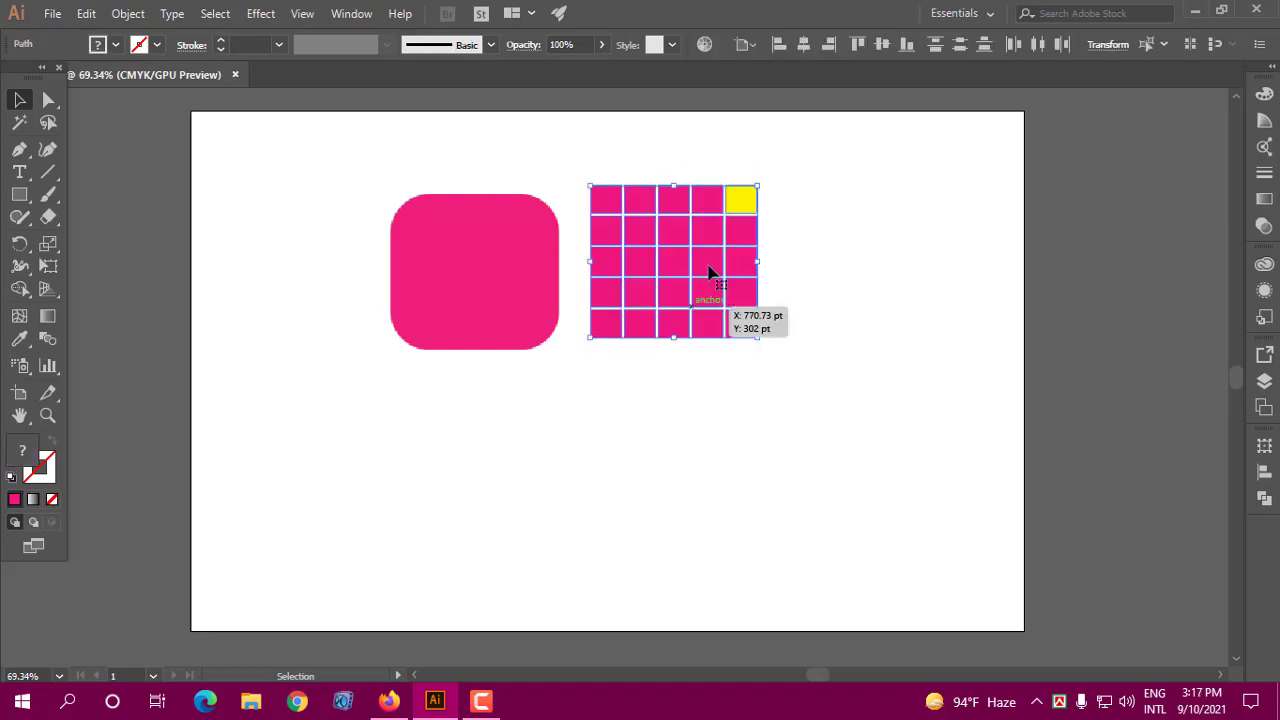
left_click(51, 100)
left_click(795, 266)
left_click(745, 233)
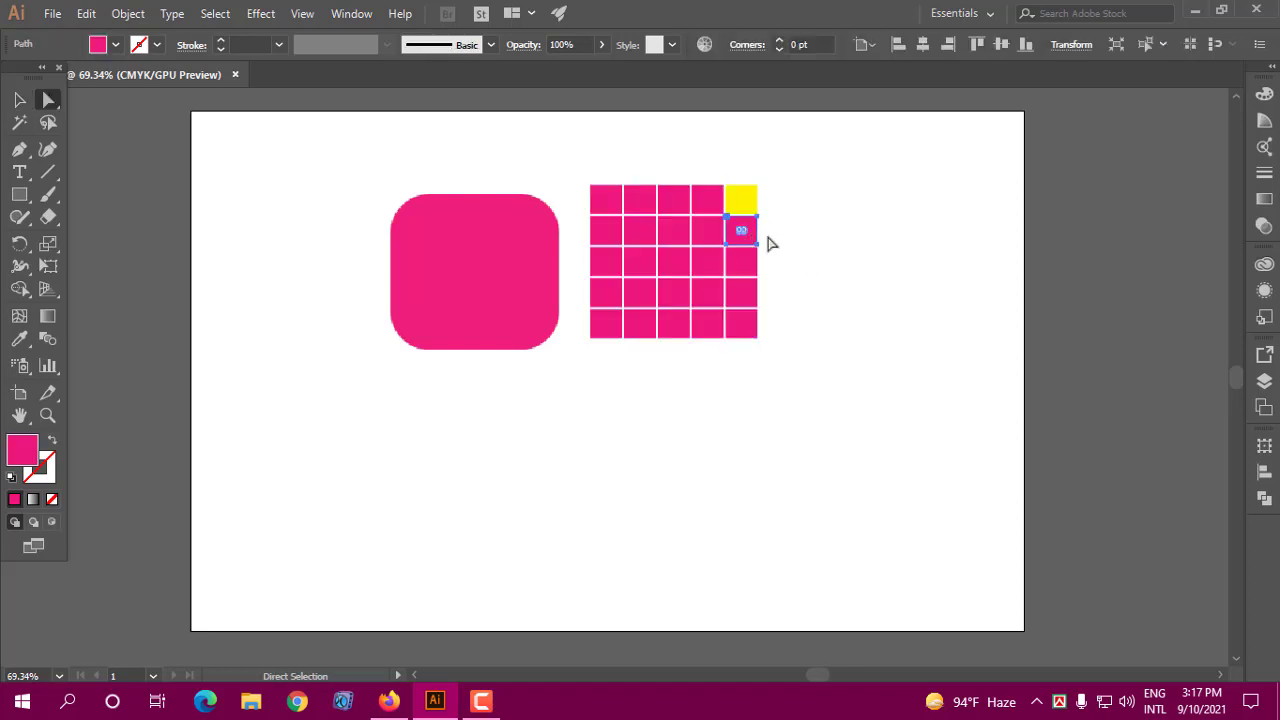
mouse_move(742, 232)
left_mouse_down()
mouse_move(729, 243)
mouse_move(732, 277)
left_mouse_up()
left_click(817, 260)
left_click(745, 265)
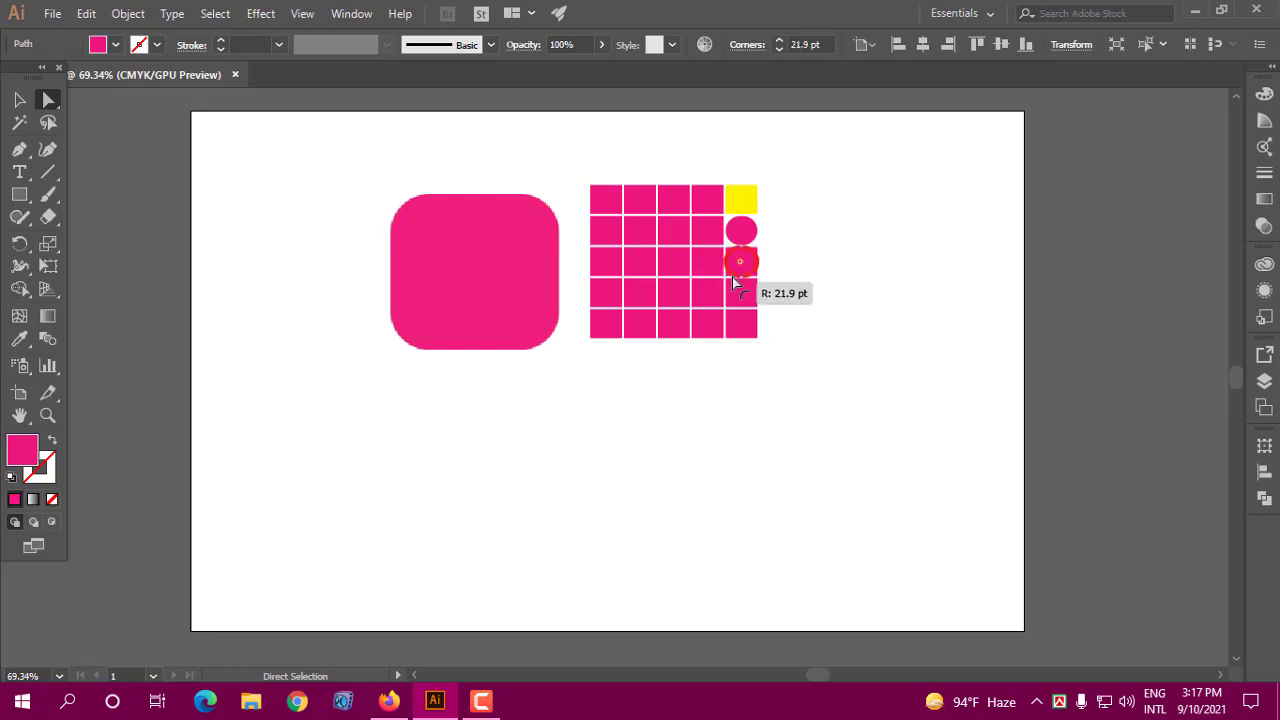
left_click(843, 298)
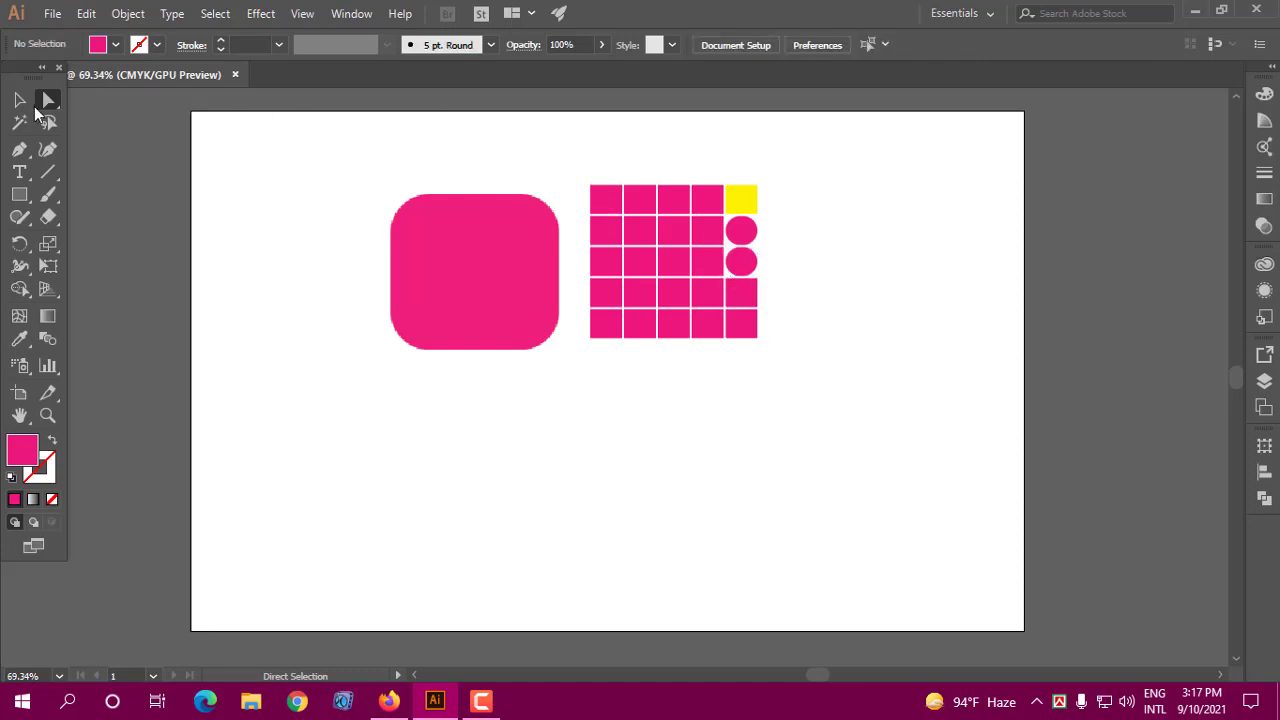
left_click(20, 100)
left_click_drag(346, 153, 754, 377)
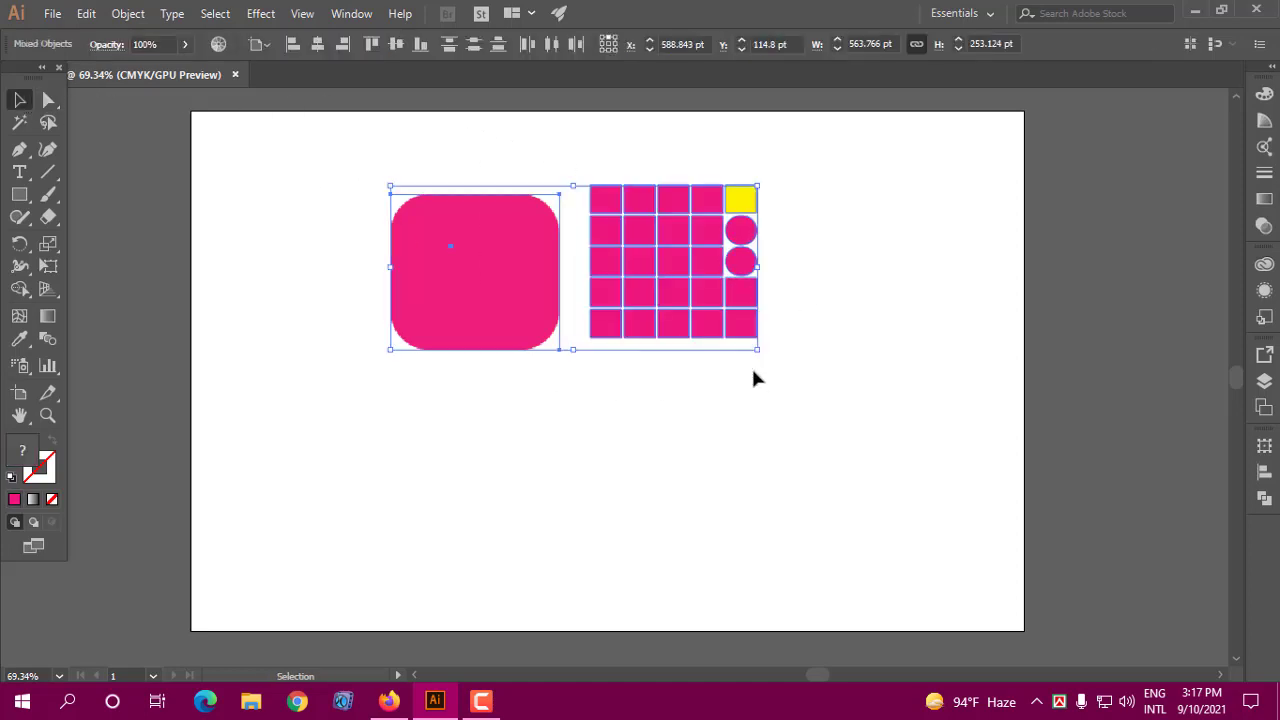
- Delete the rounded square and the mosaic grid
key("Delete")
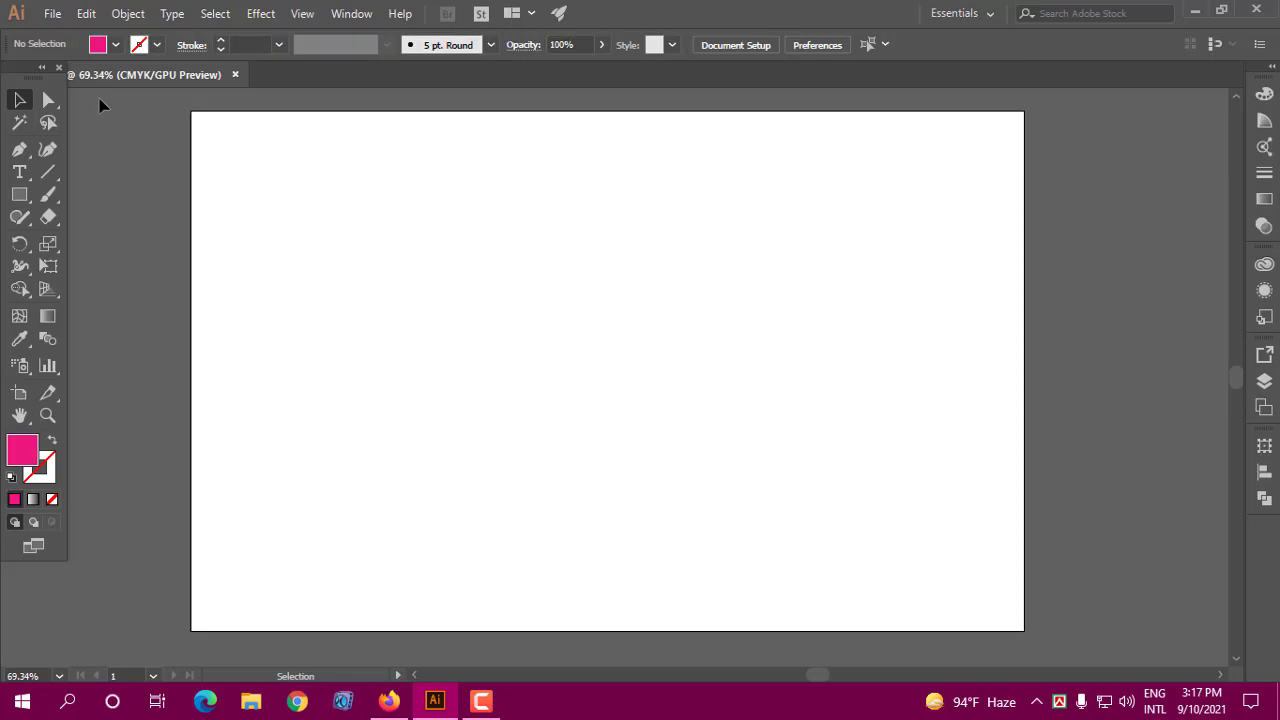
left_click(131, 16)
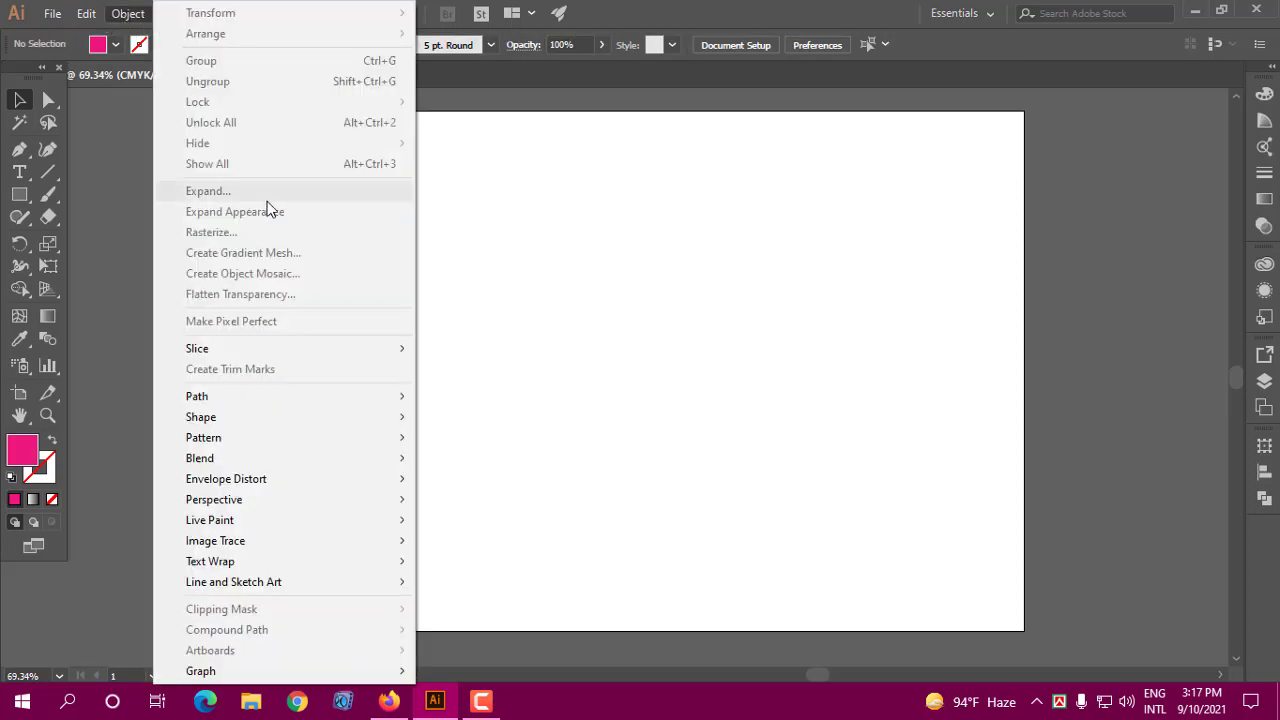
left_click(611, 357)
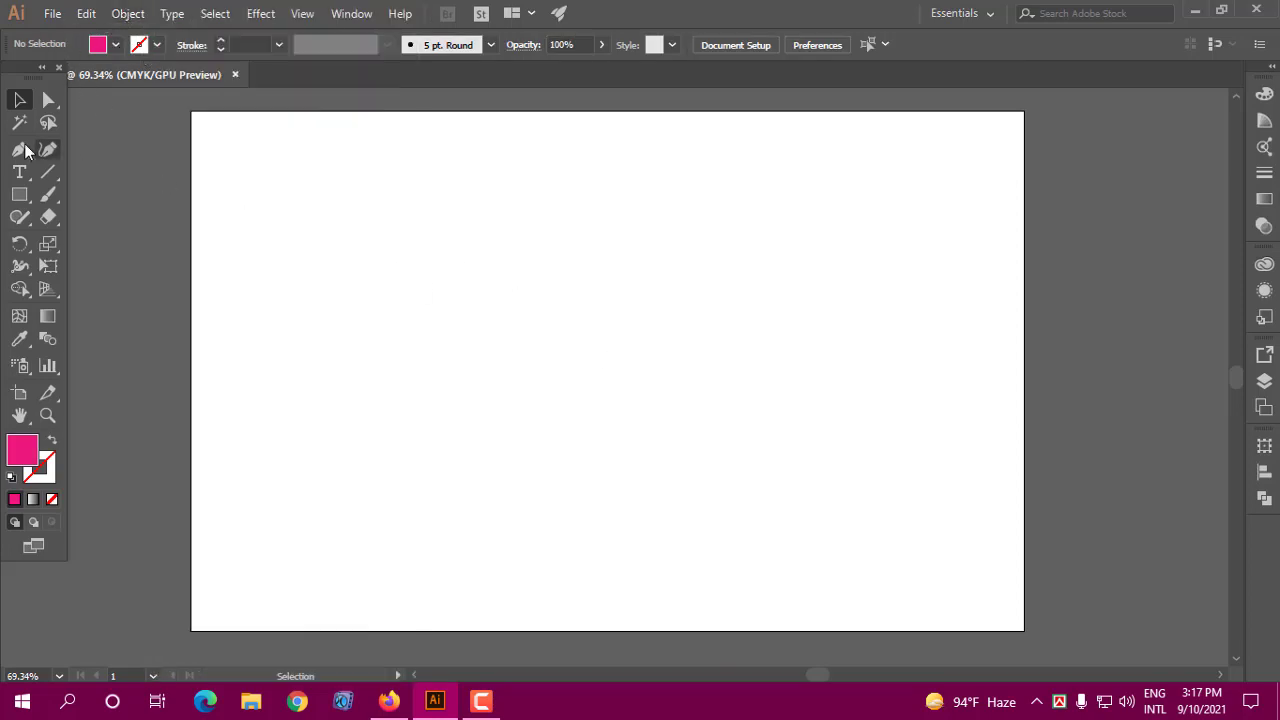
- Draw a test pink rectangle, check the Object menu, then delete the rectangle
left_click(19, 195)
left_click_drag(366, 257, 570, 388)
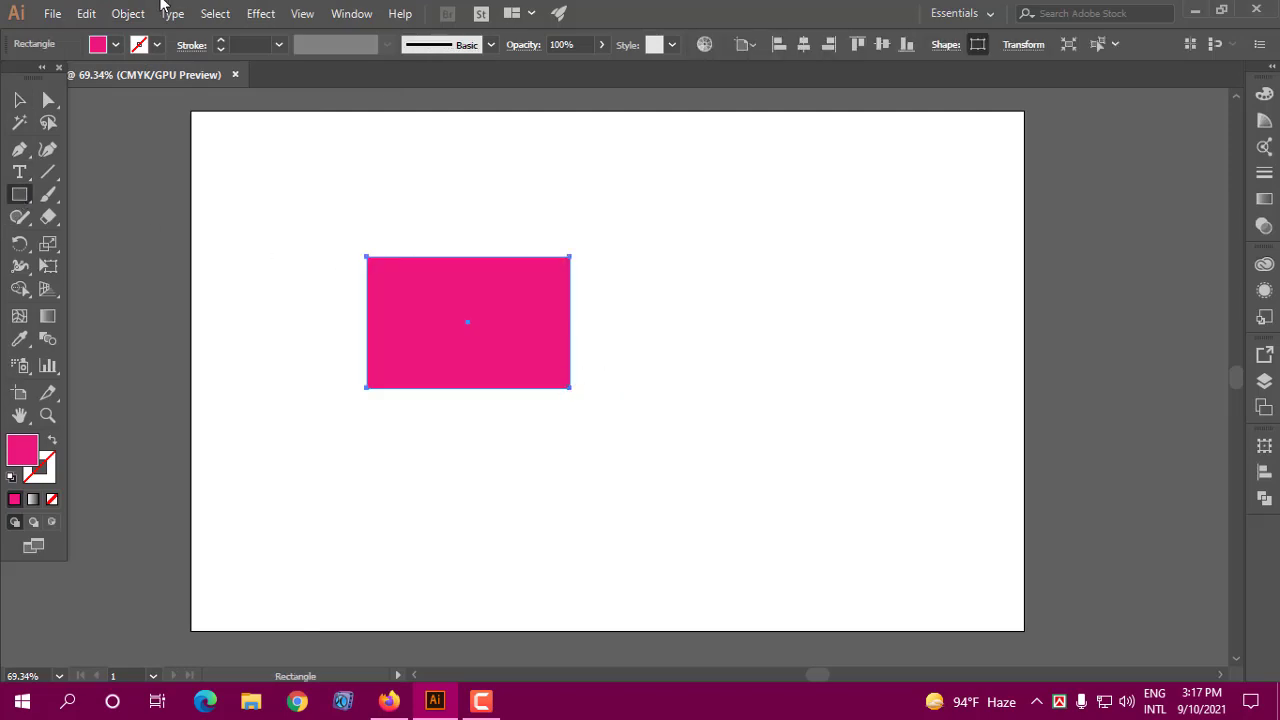
left_click(128, 13)
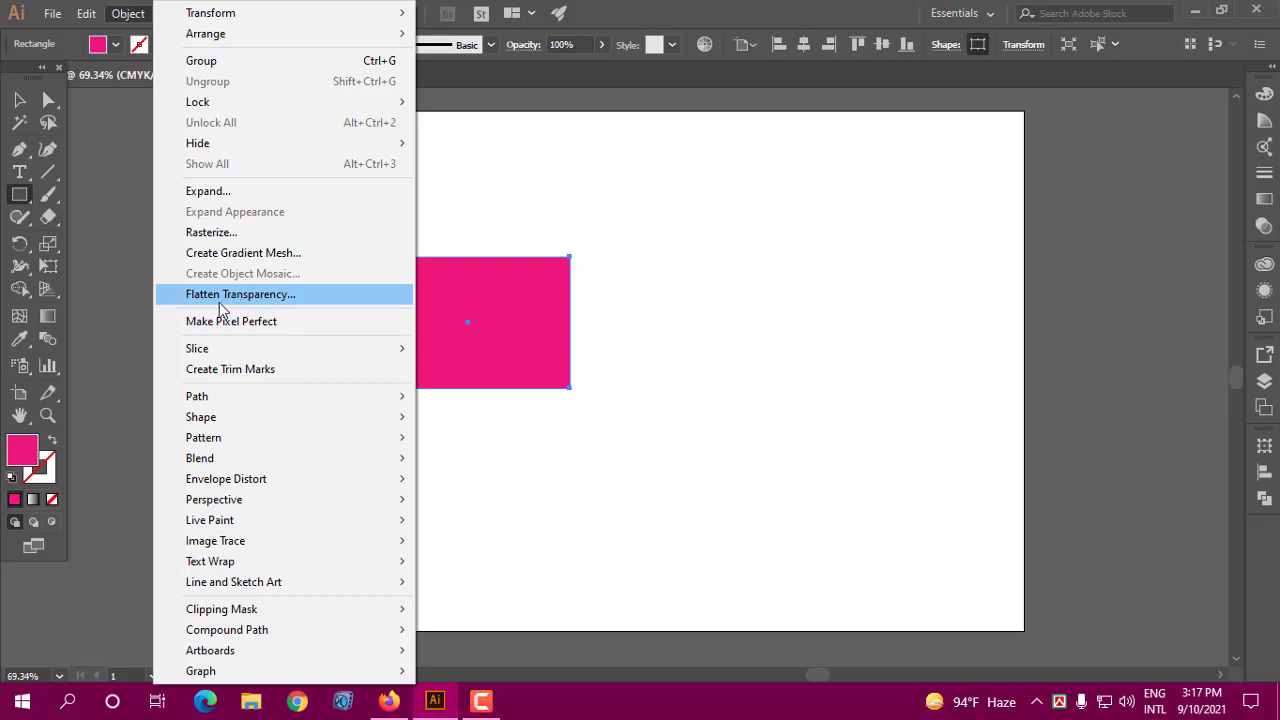
left_click(530, 297)
left_click(632, 368)
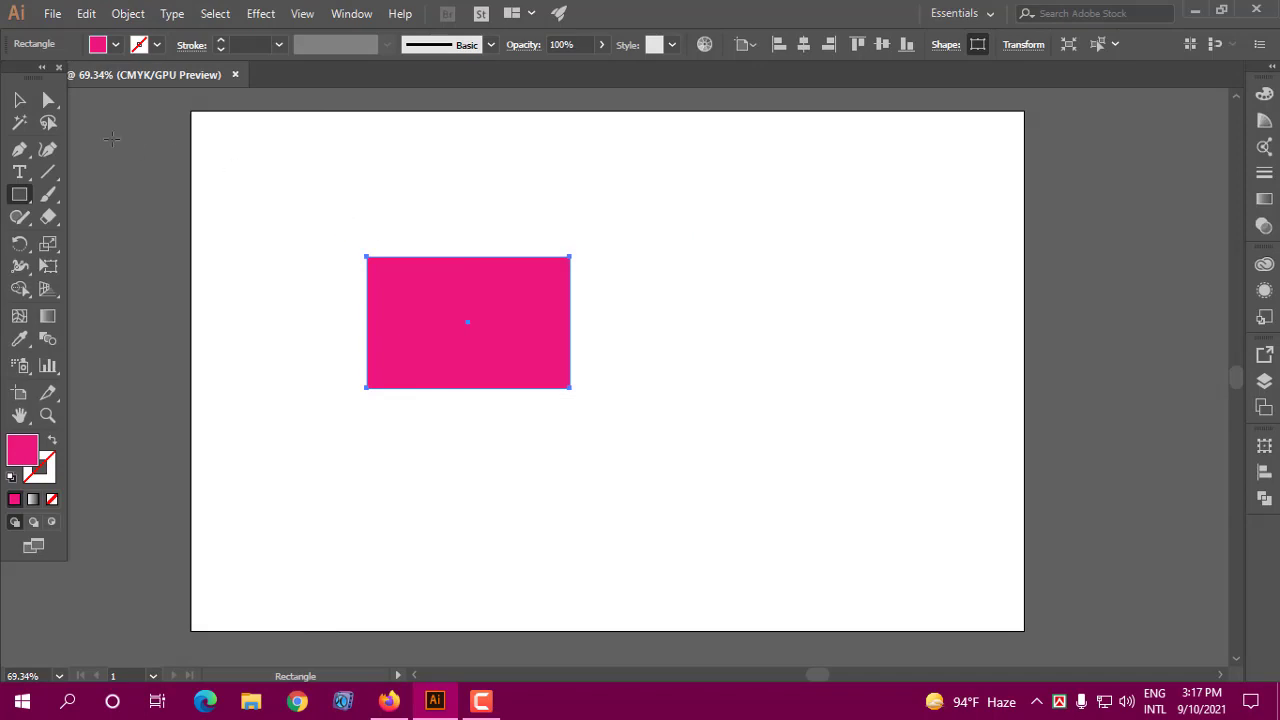
key("v")
key("Delete")
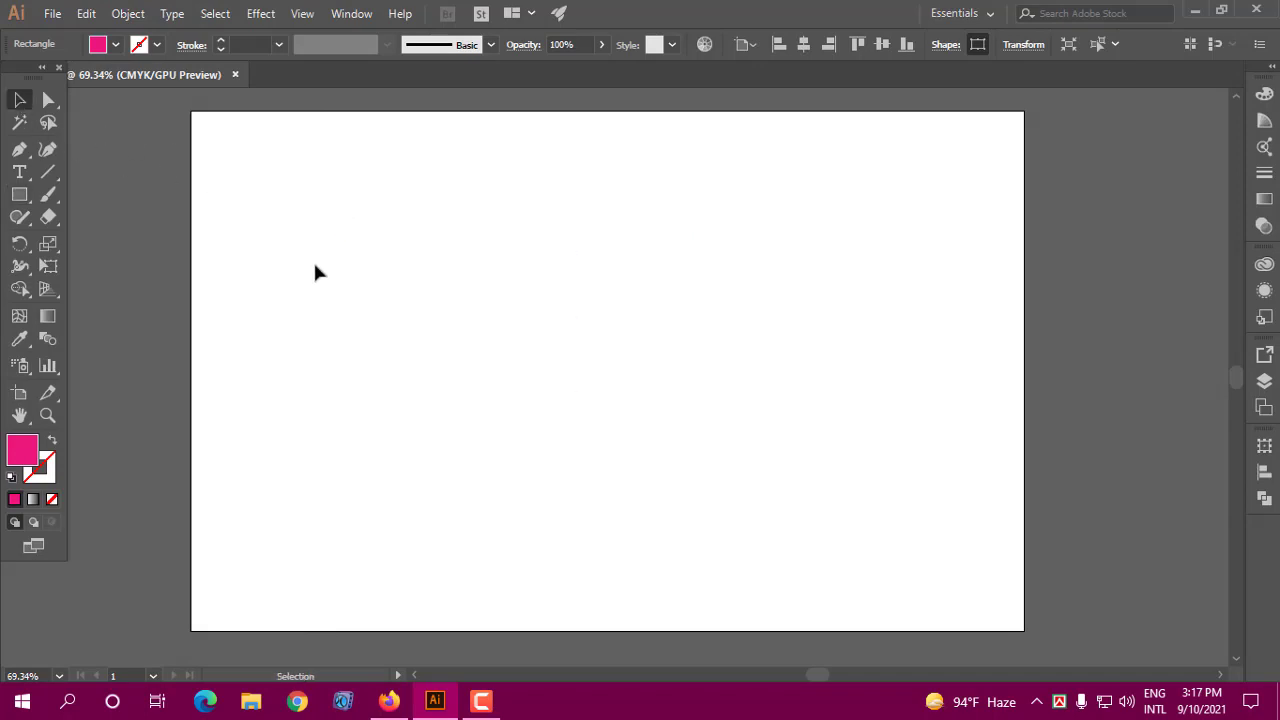
left_click(55, 16)
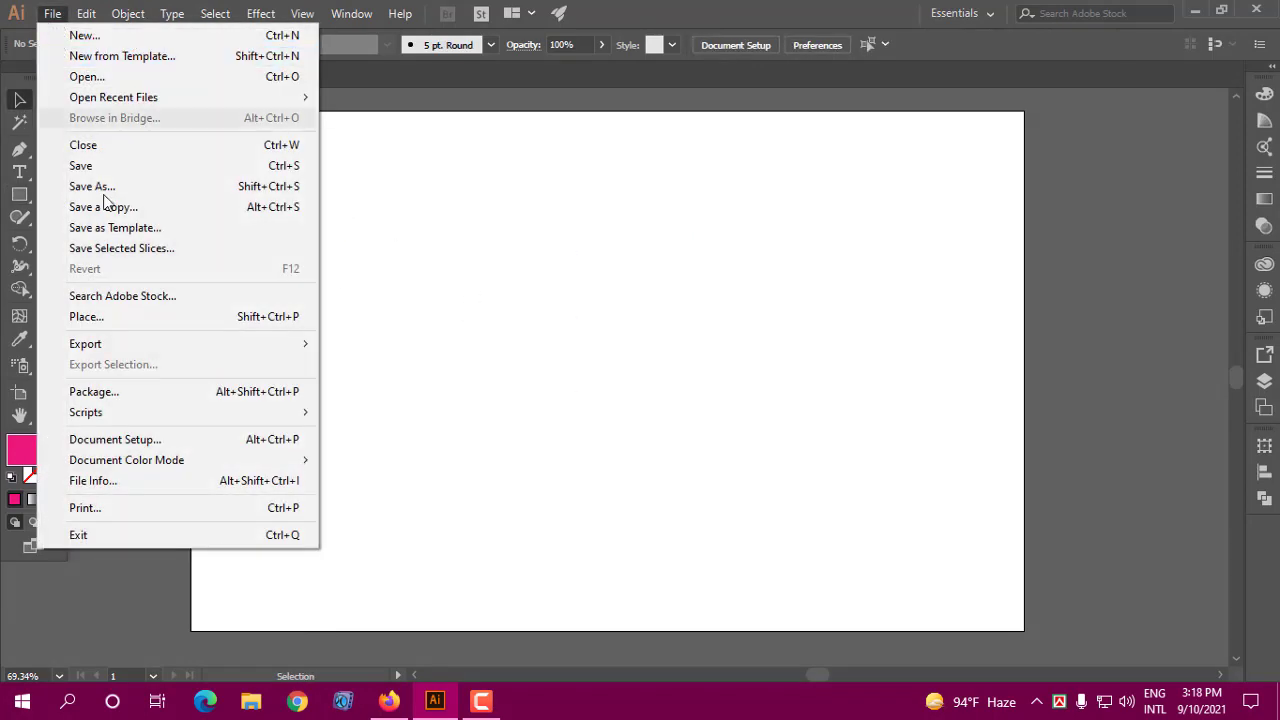
- Place CV.pdf from the Desktop onto the artboard
left_click(94, 319)
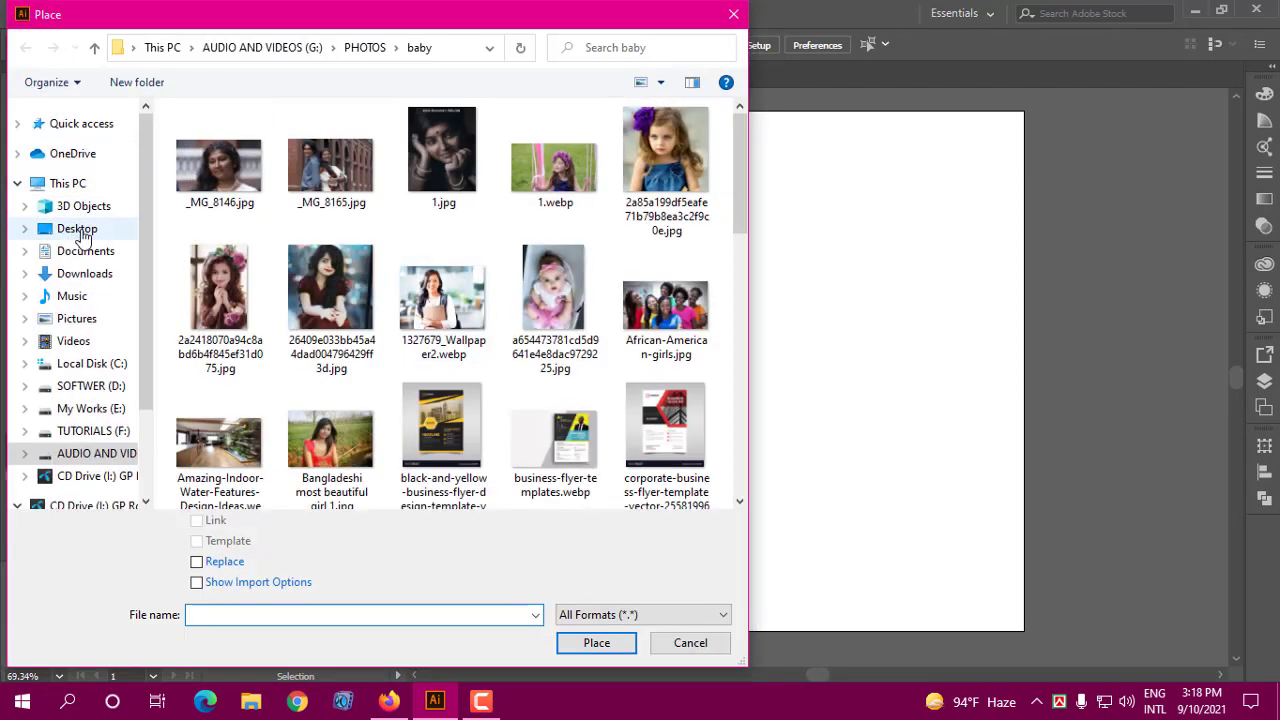
left_click(78, 230)
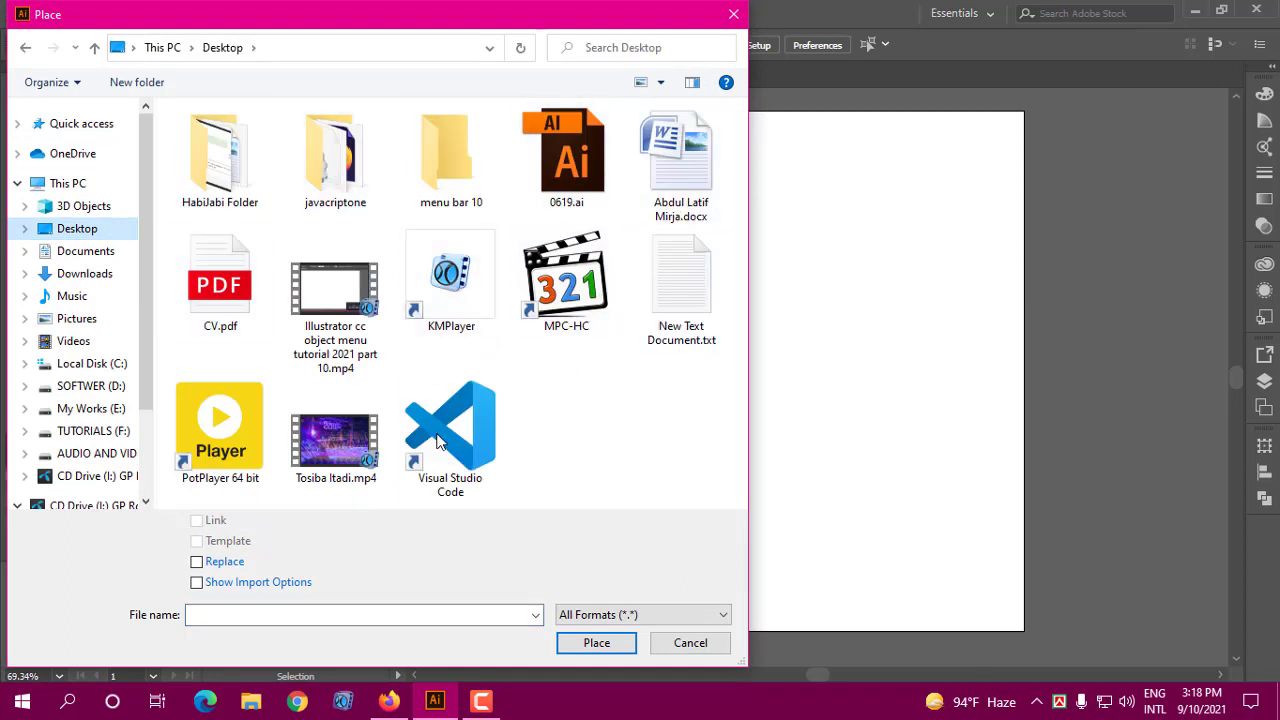
left_click(232, 315)
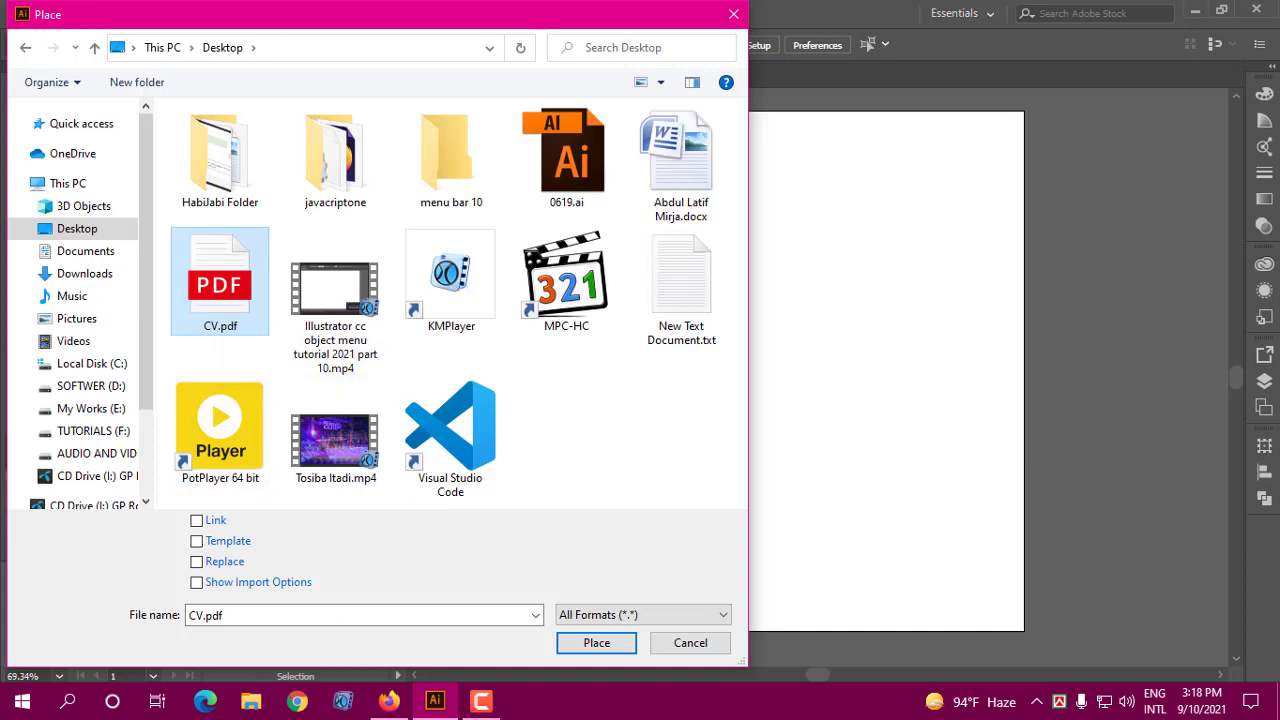
left_click(595, 645)
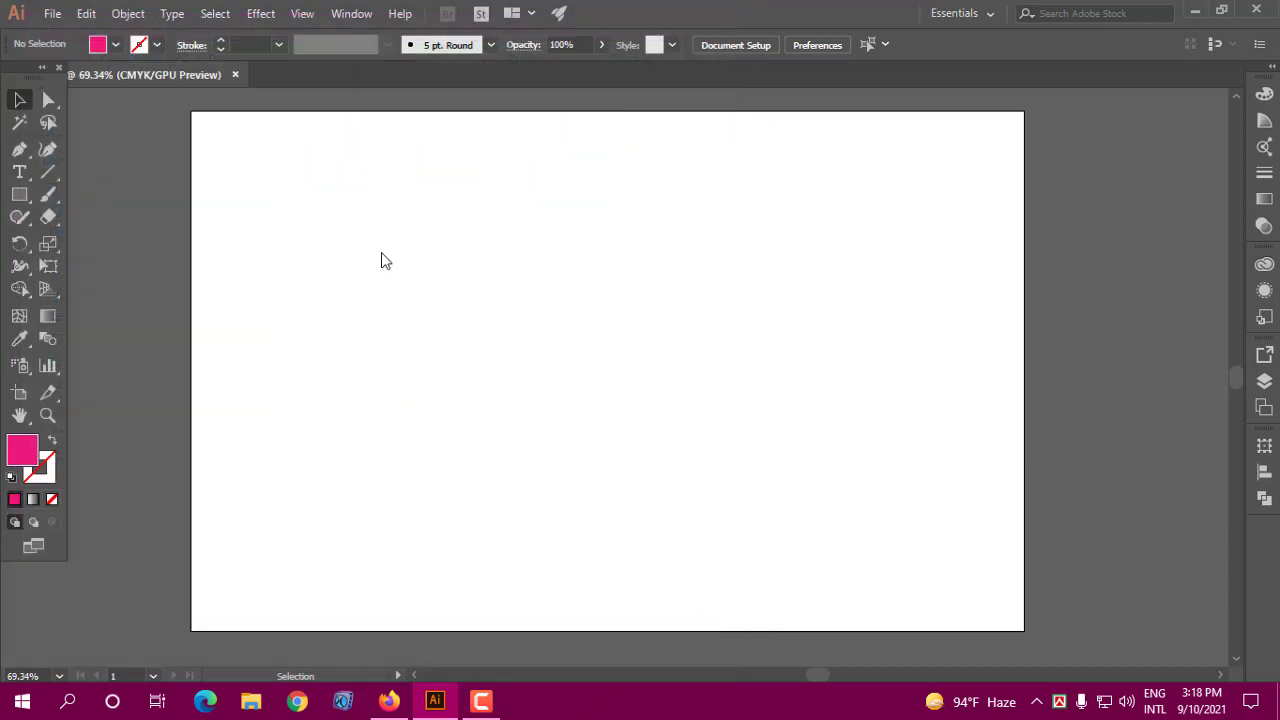
mouse_move(286, 170)
left_mouse_down()
mouse_move(638, 540)
mouse_move(660, 403)
left_mouse_up()
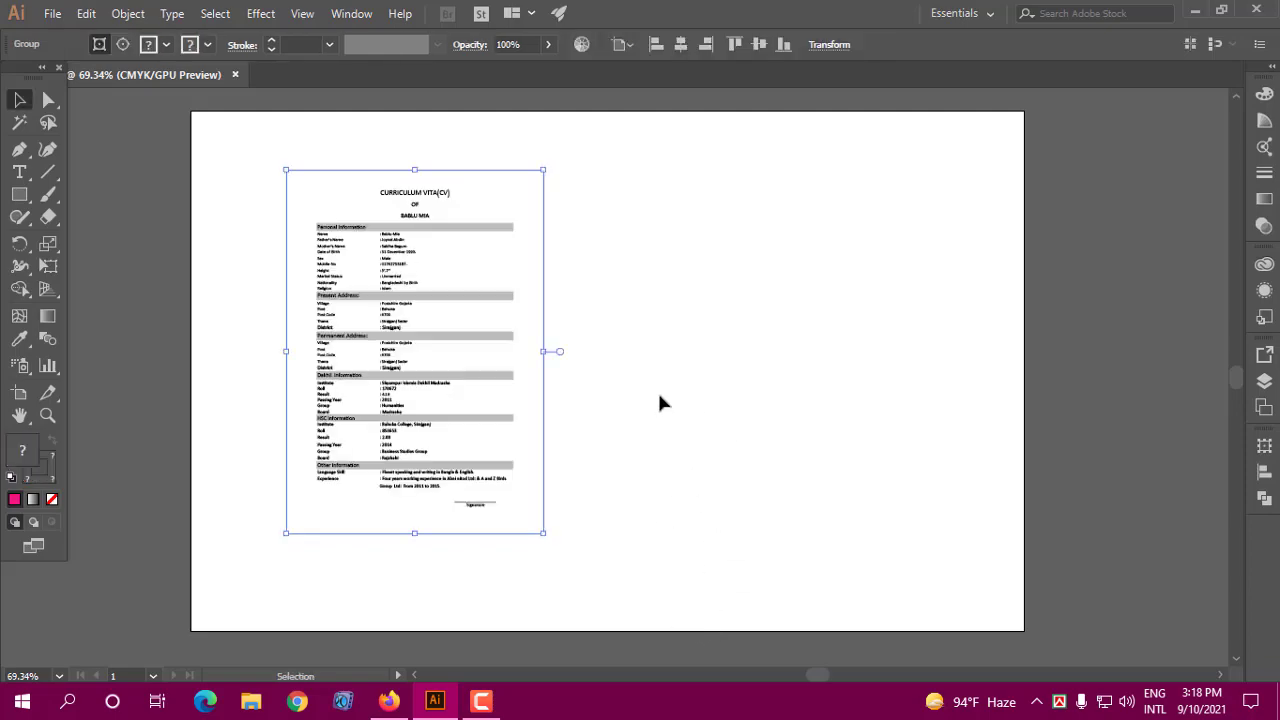
- Zoom into the CV heading and address sections, then zoom back out
left_click(47, 415)
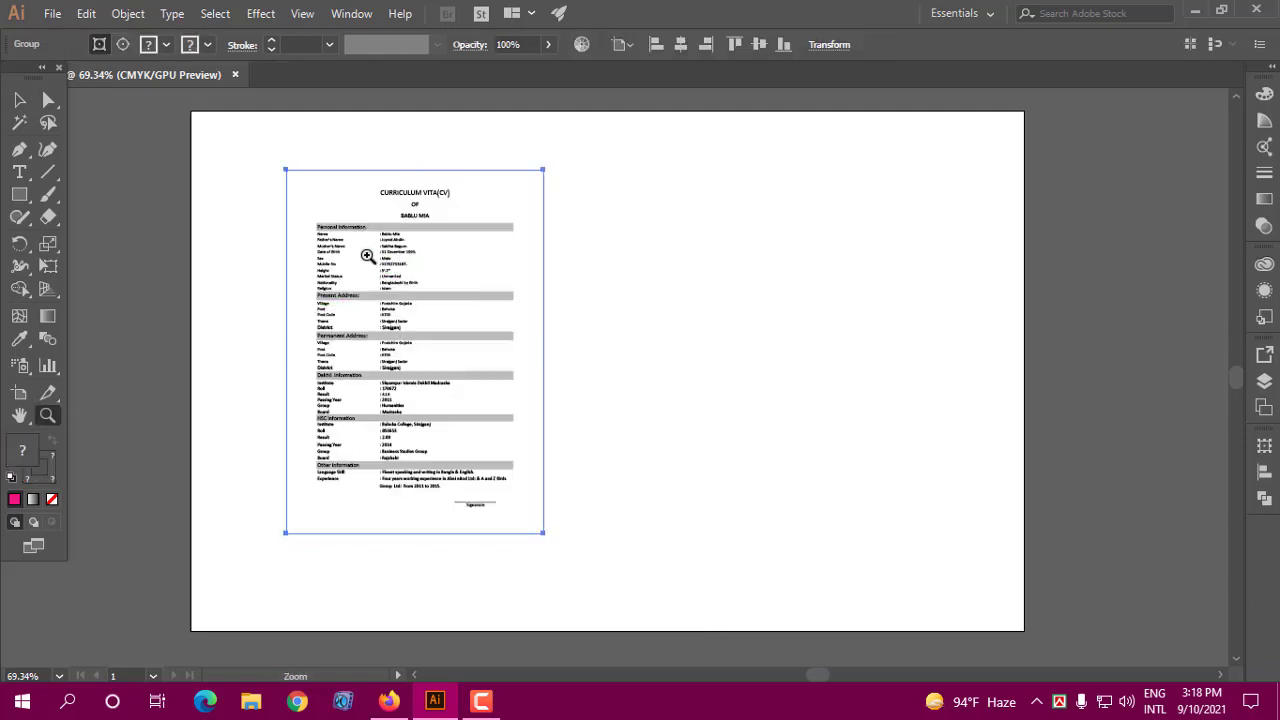
left_click_drag(486, 283, 628, 314)
scroll(608, 317, "up", 1)
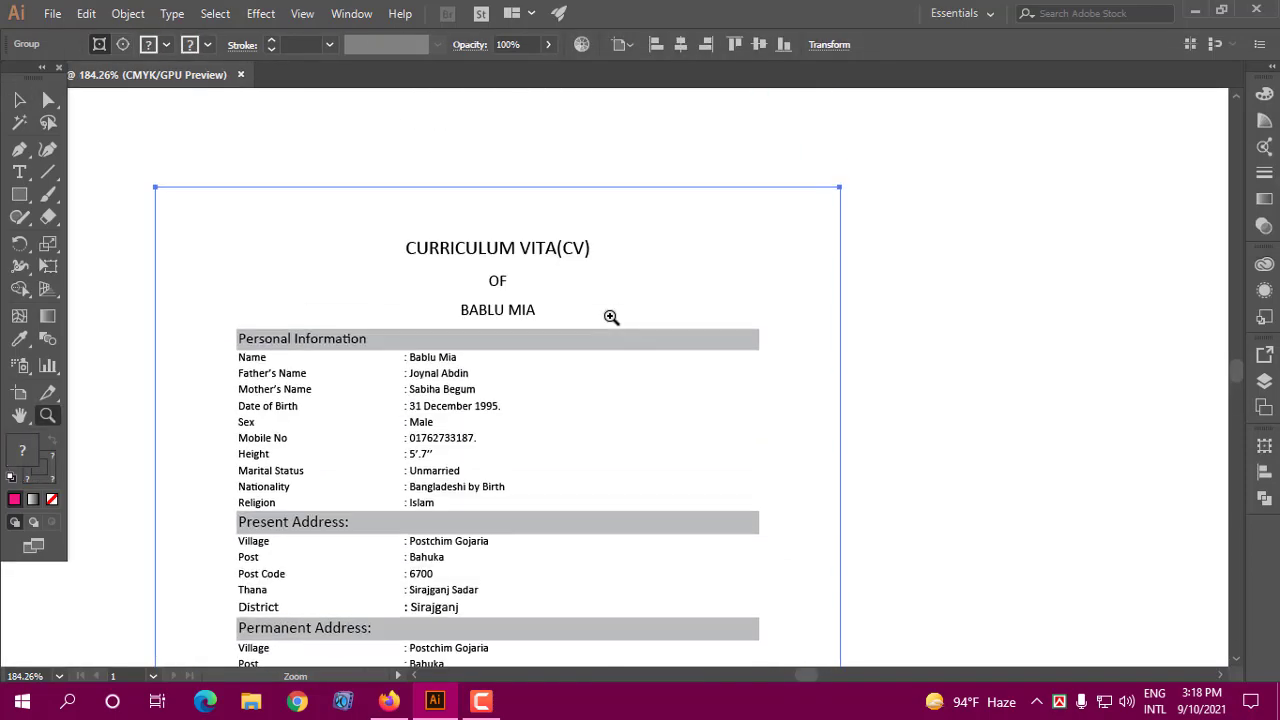
scroll(608, 317, "up", 4)
mouse_move(574, 574)
left_mouse_down()
mouse_move(549, 411)
mouse_move(563, 334)
left_mouse_up()
mouse_move(558, 477)
left_mouse_down()
mouse_move(434, 428)
mouse_move(523, 409)
mouse_move(537, 451)
mouse_move(515, 486)
left_mouse_up()
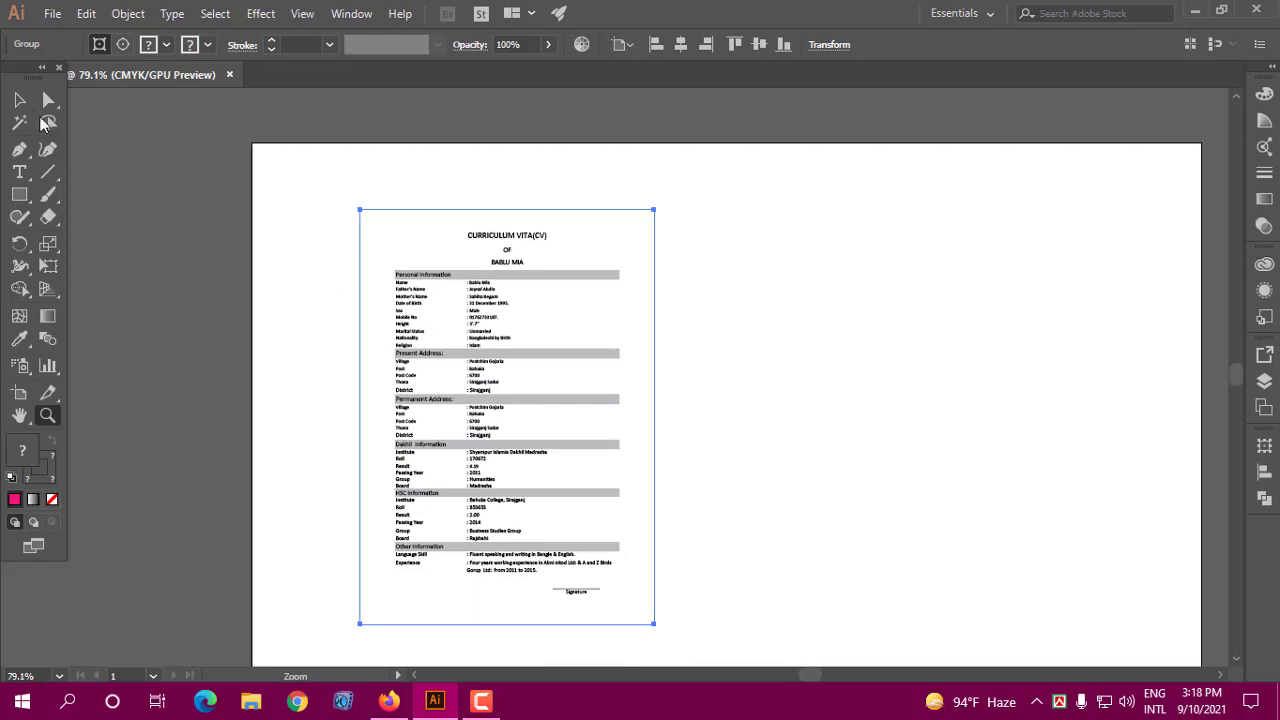
- Select the whole CV group and zoom in on its title area
left_click(19, 100)
left_click(690, 326)
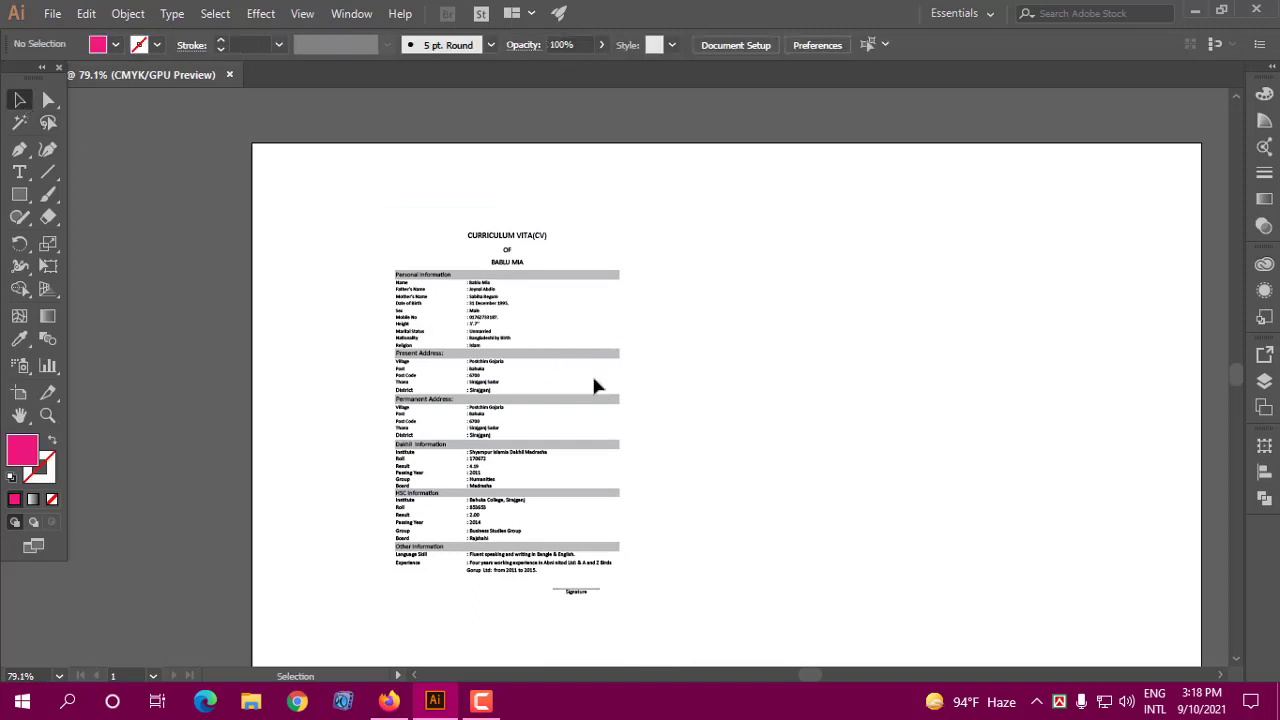
left_click(582, 287)
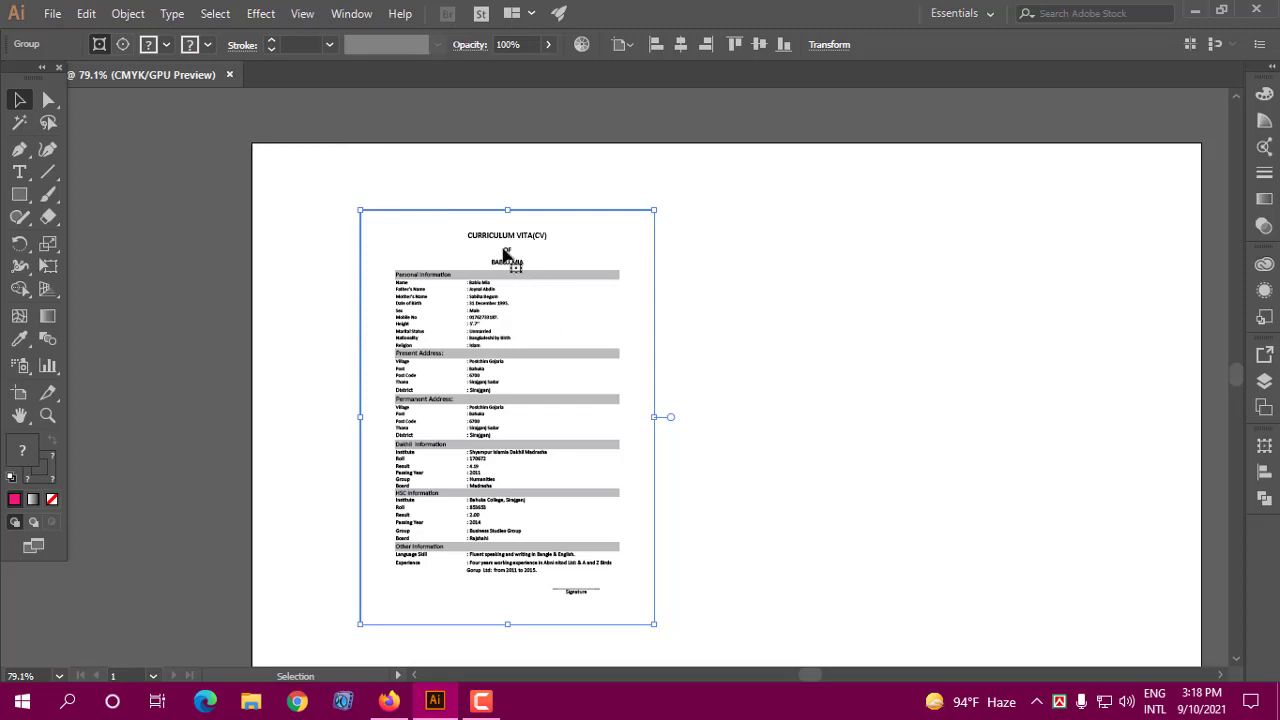
scroll(716, 406, "down", 1)
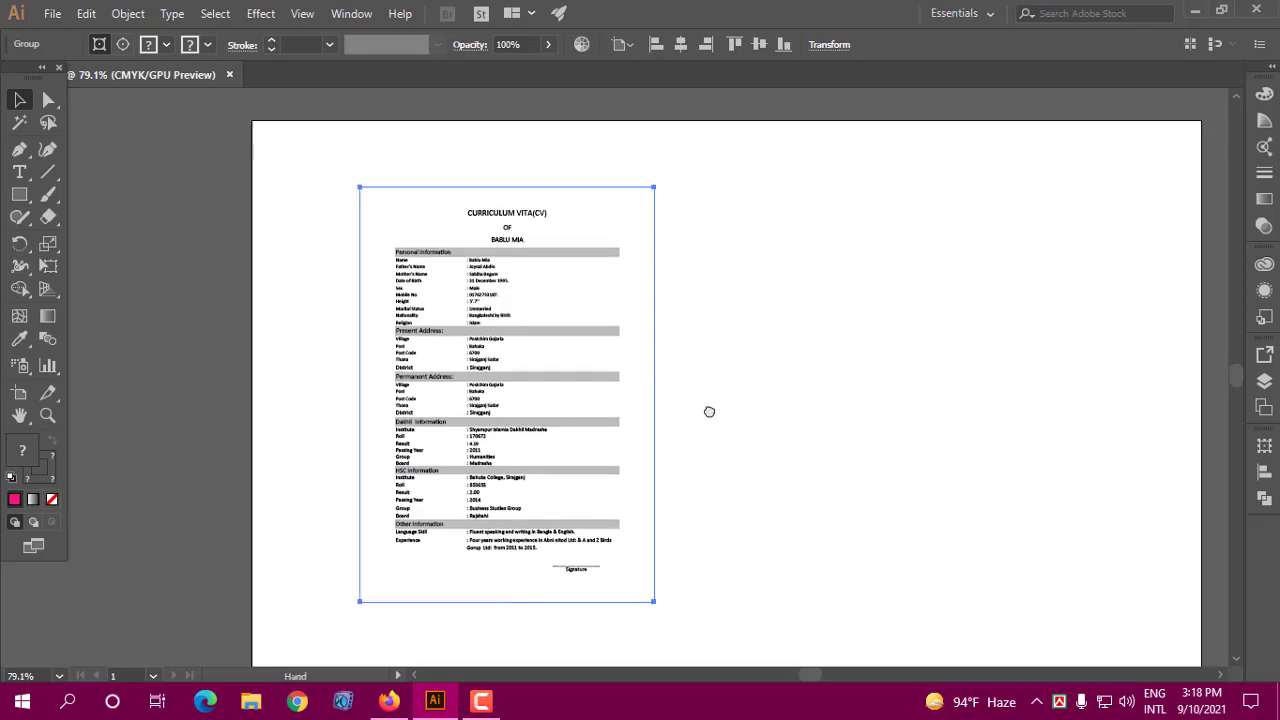
scroll(708, 411, "down", 2)
scroll(708, 411, "right", 1)
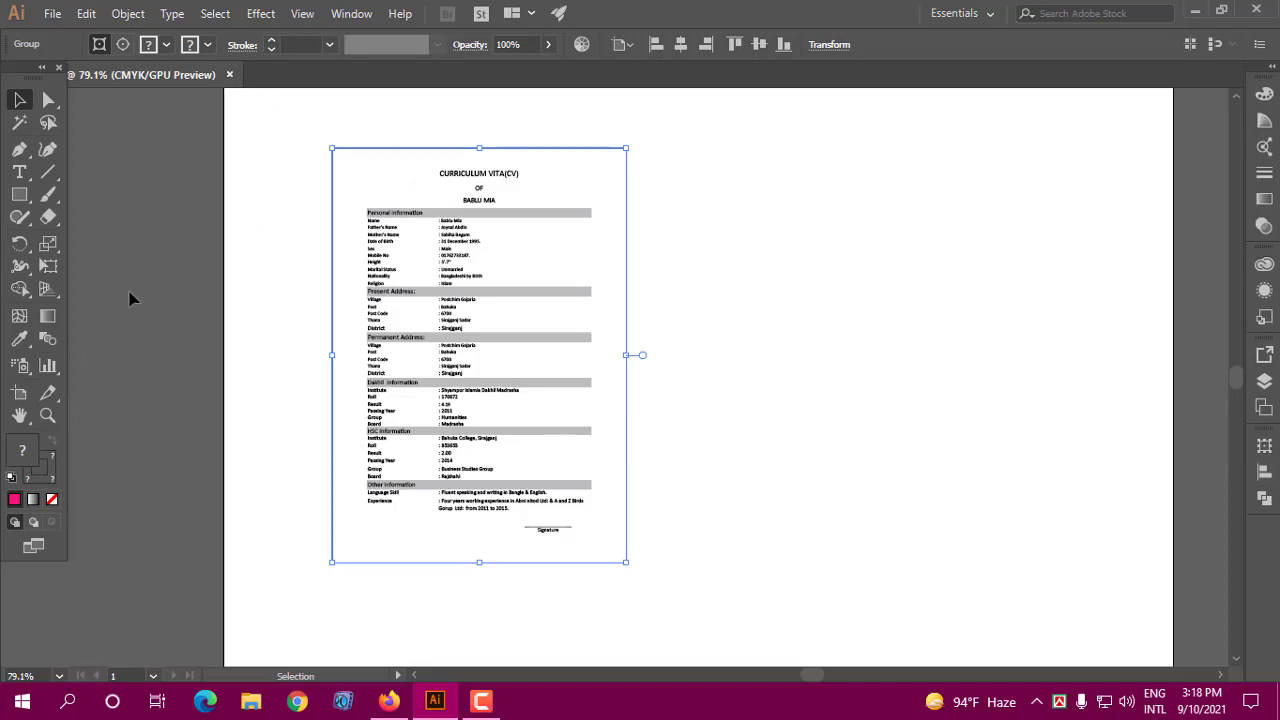
left_click(47, 415)
left_click_drag(416, 157, 508, 199)
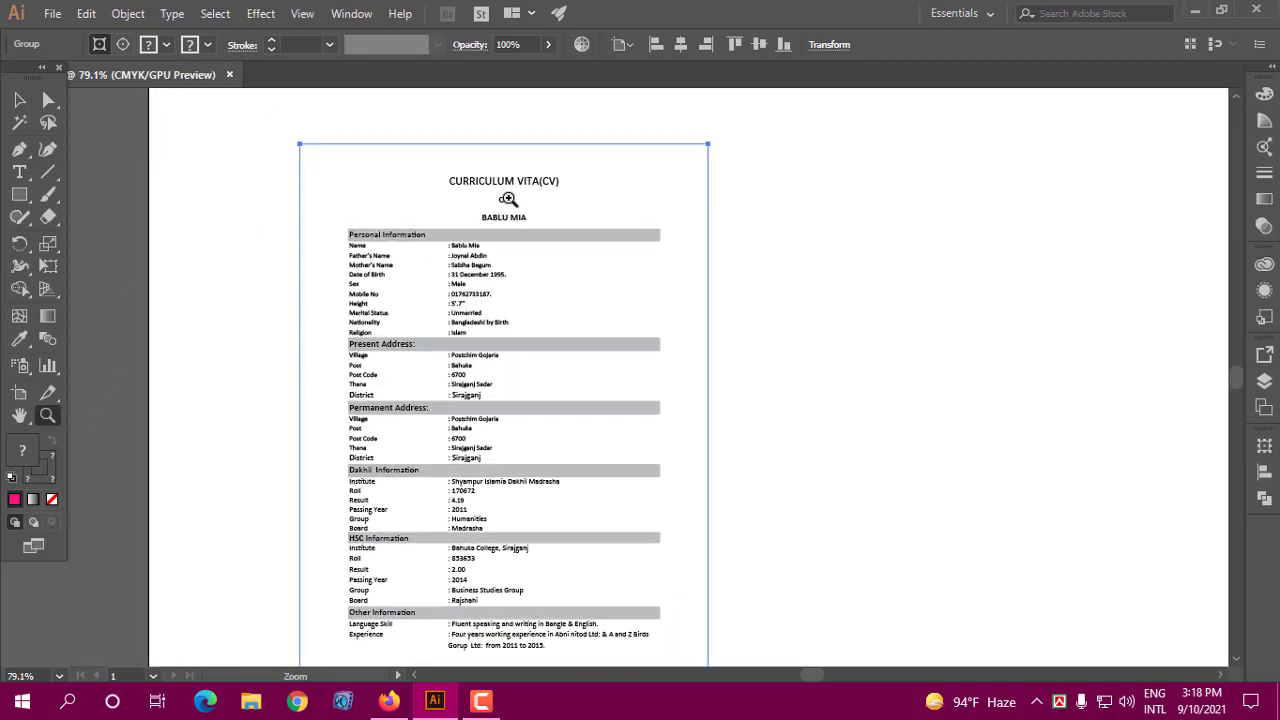
left_click(128, 14)
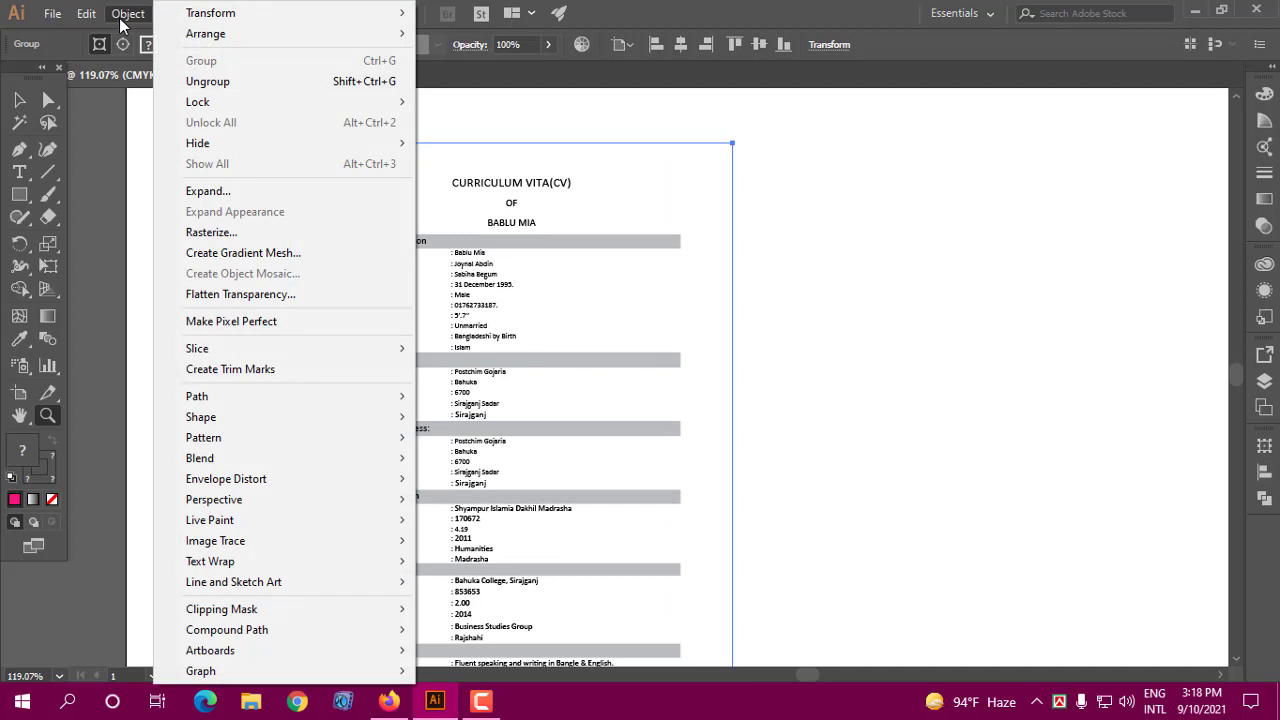
- Open Flatten Transparency for the CV and set Raster/Vector Balance to 100
left_click(239, 296)
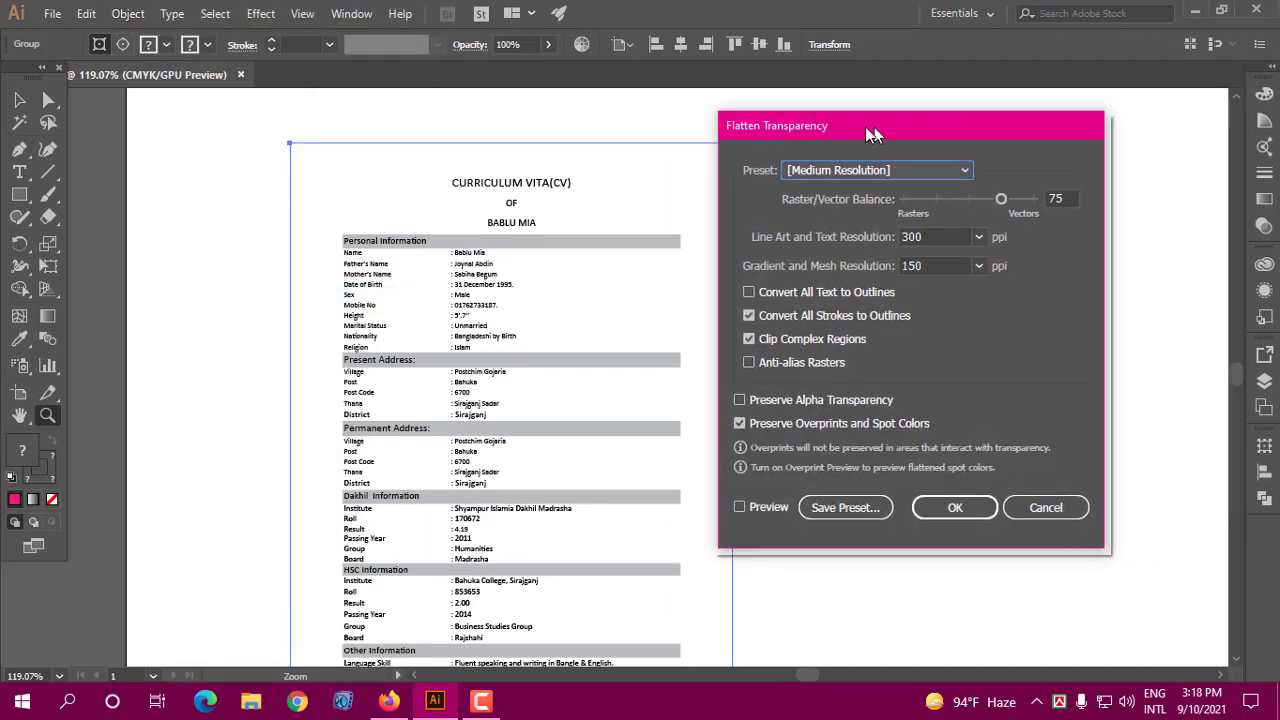
left_click_drag(874, 134, 794, 134)
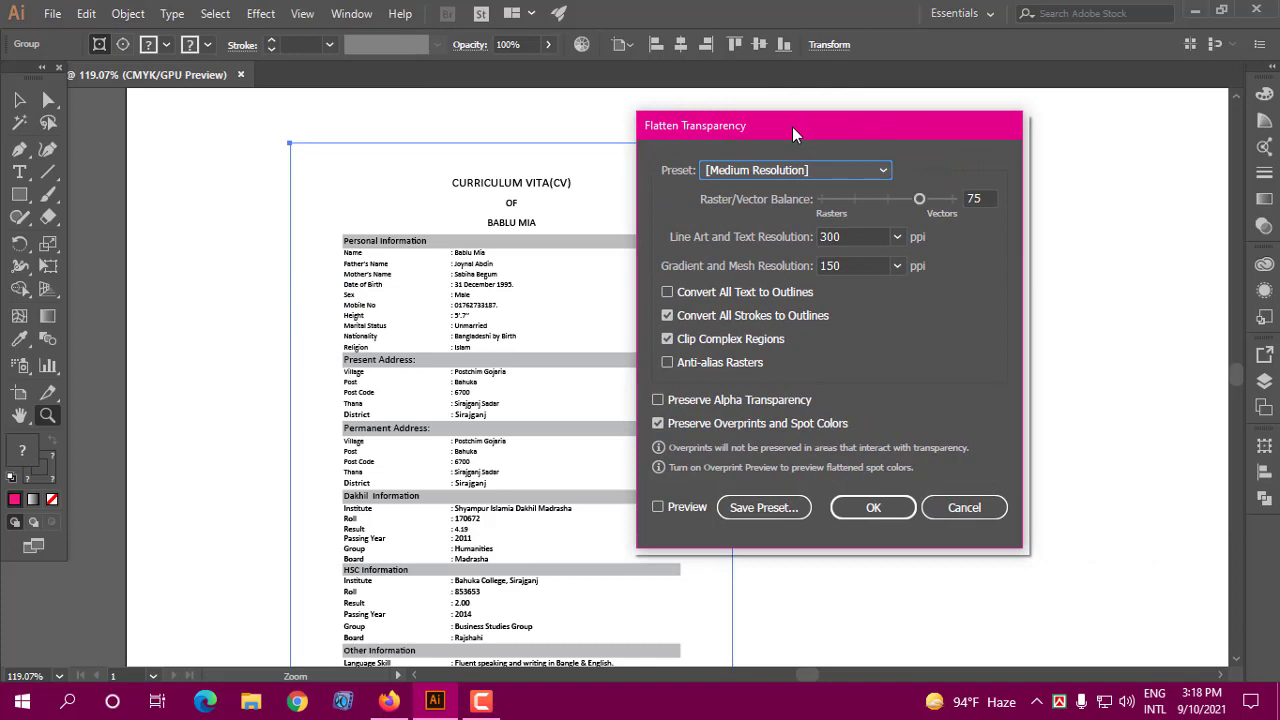
left_click_drag(797, 131, 760, 136)
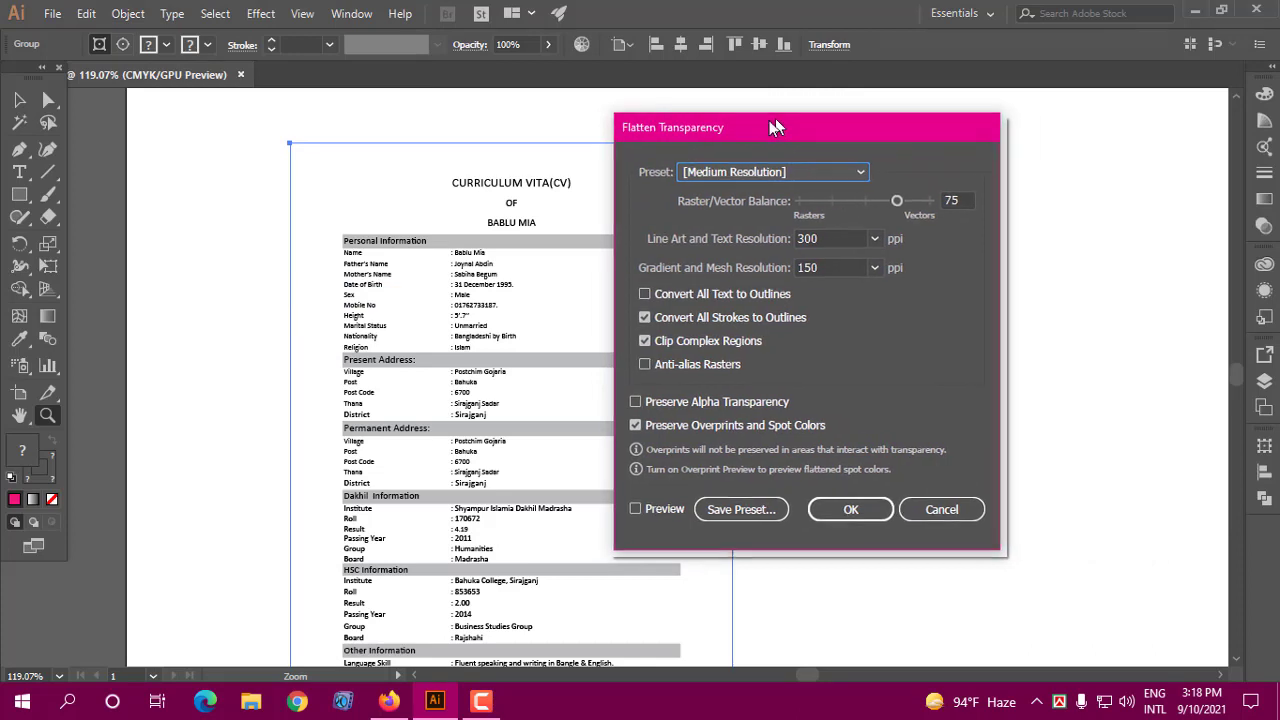
left_click(757, 176)
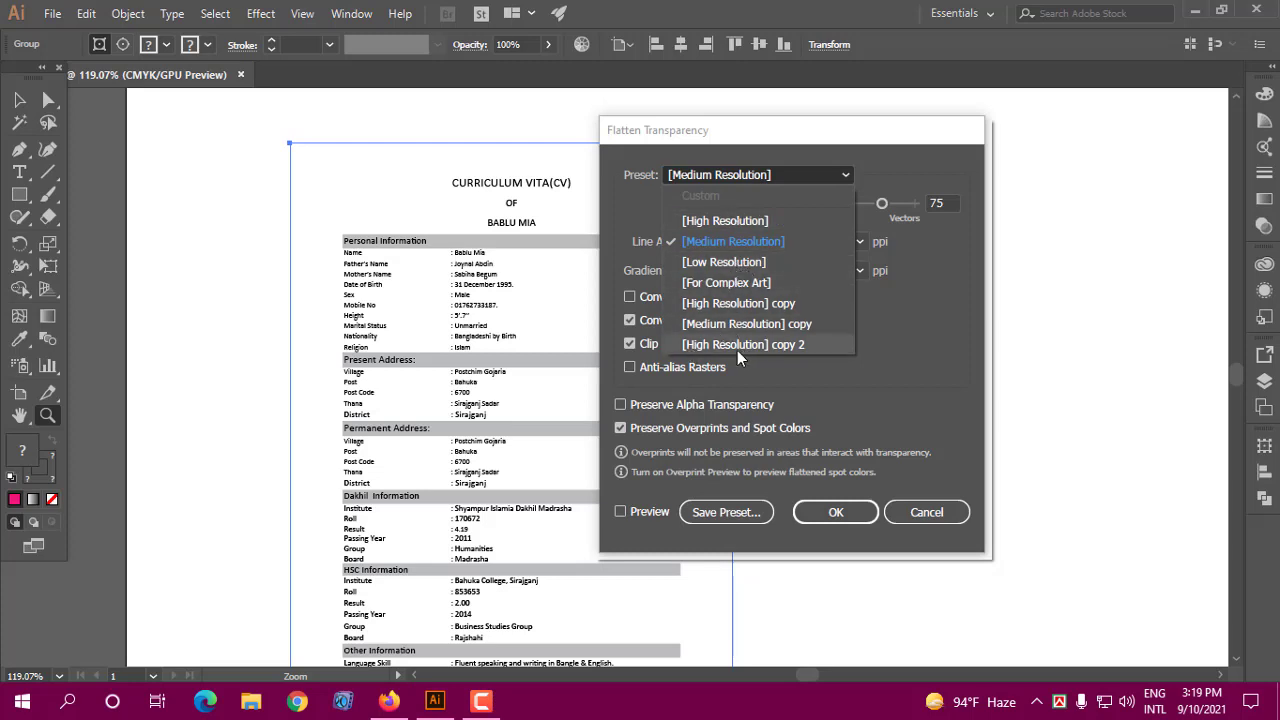
left_click(749, 174)
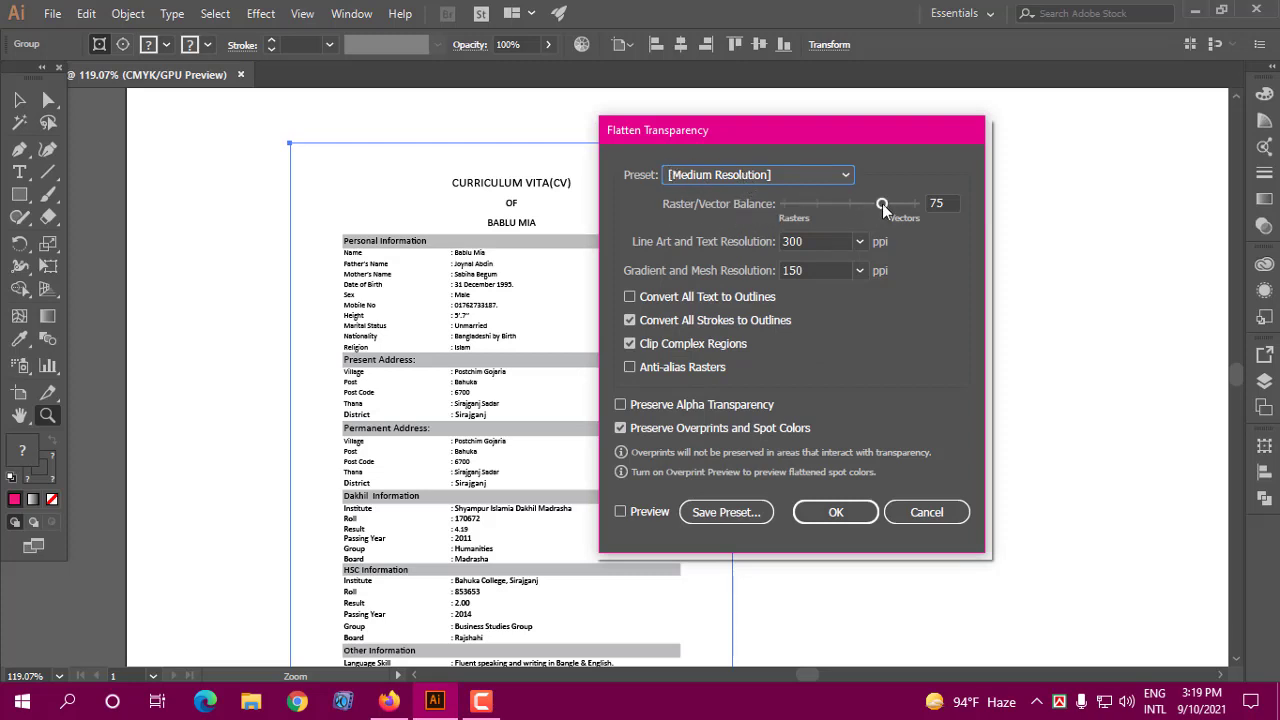
left_click_drag(882, 203, 920, 205)
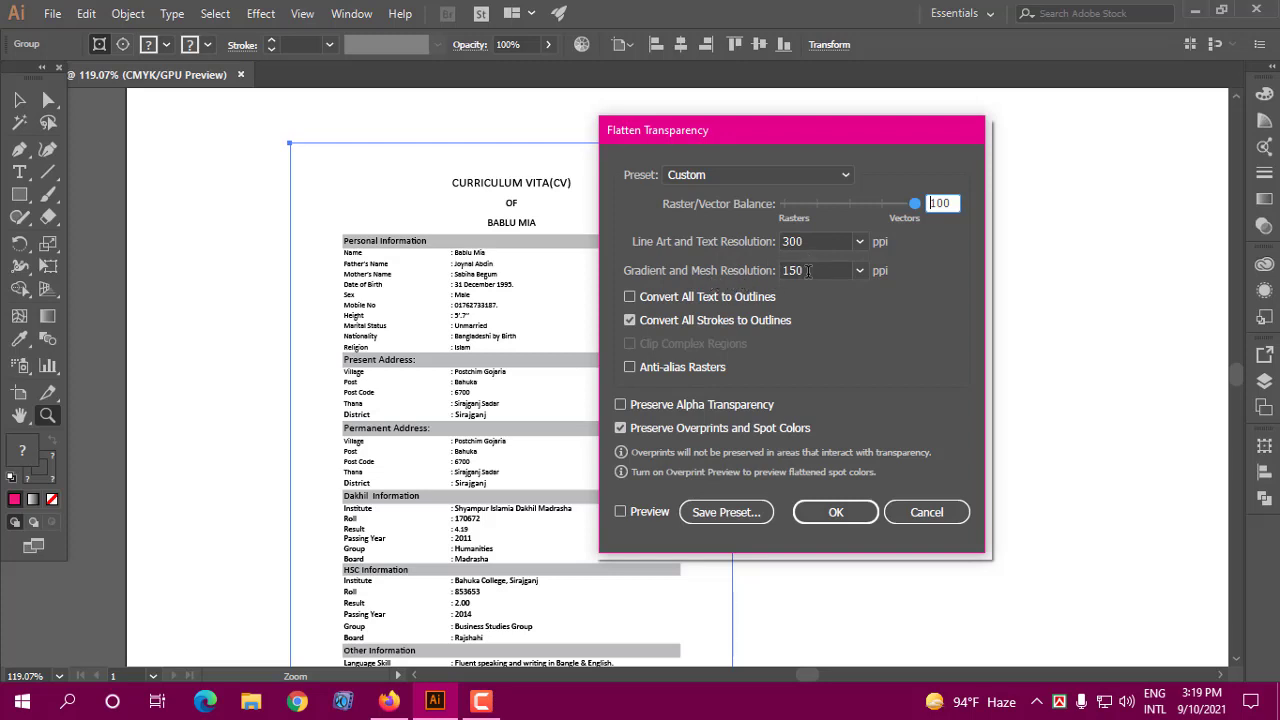
- Flatten the CV at 200 ppi gradient resolution, with text outlined and rasters anti-aliased
left_click(861, 270)
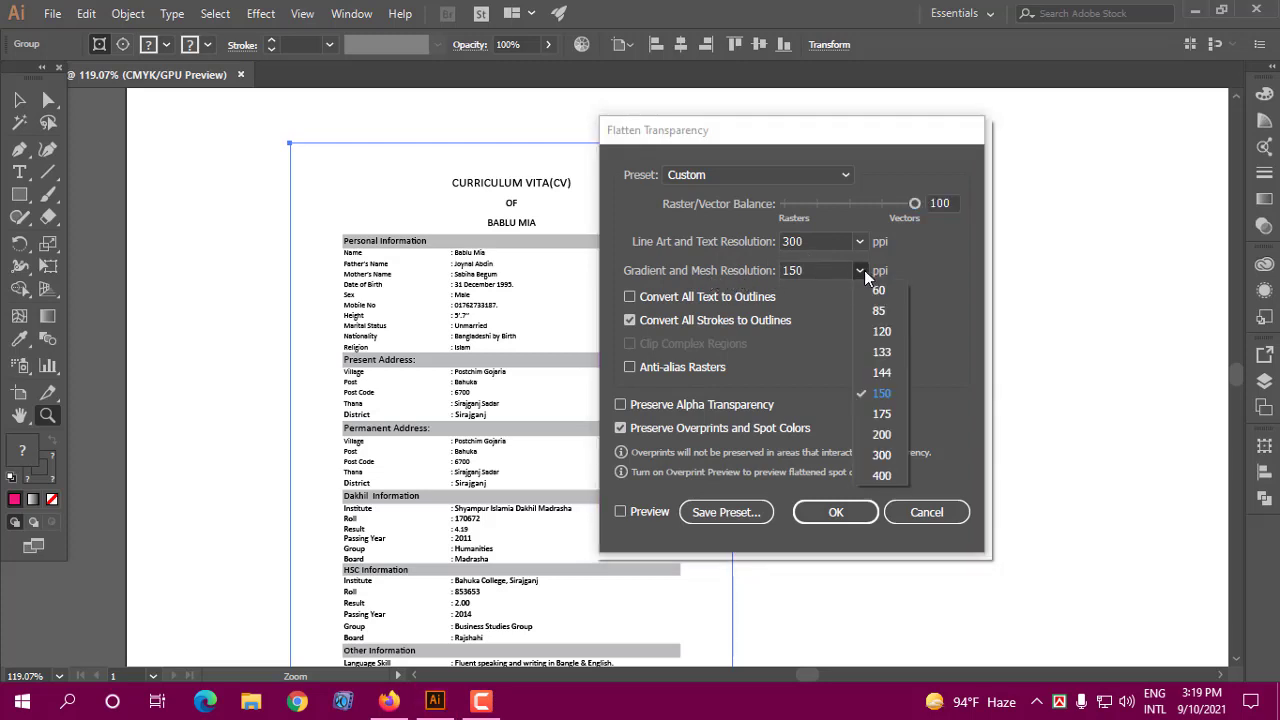
left_click(914, 422)
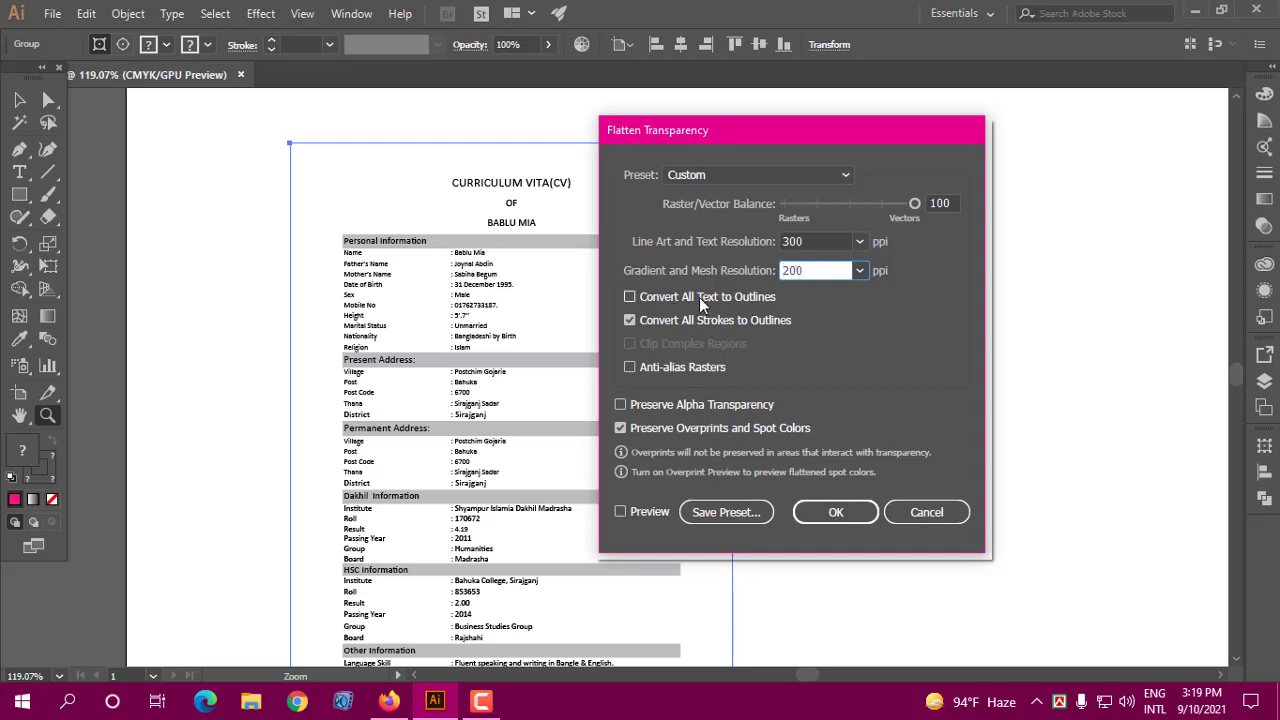
left_click(630, 297)
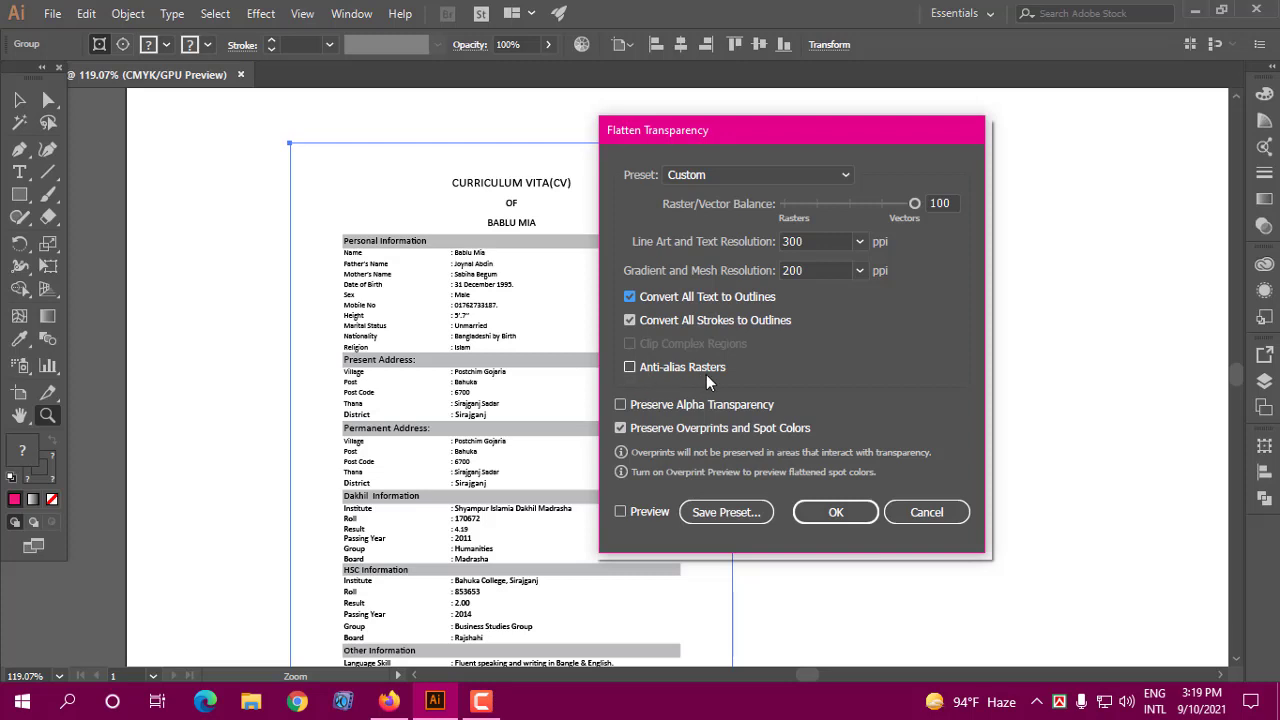
left_click(628, 368)
left_click_drag(774, 138, 776, 123)
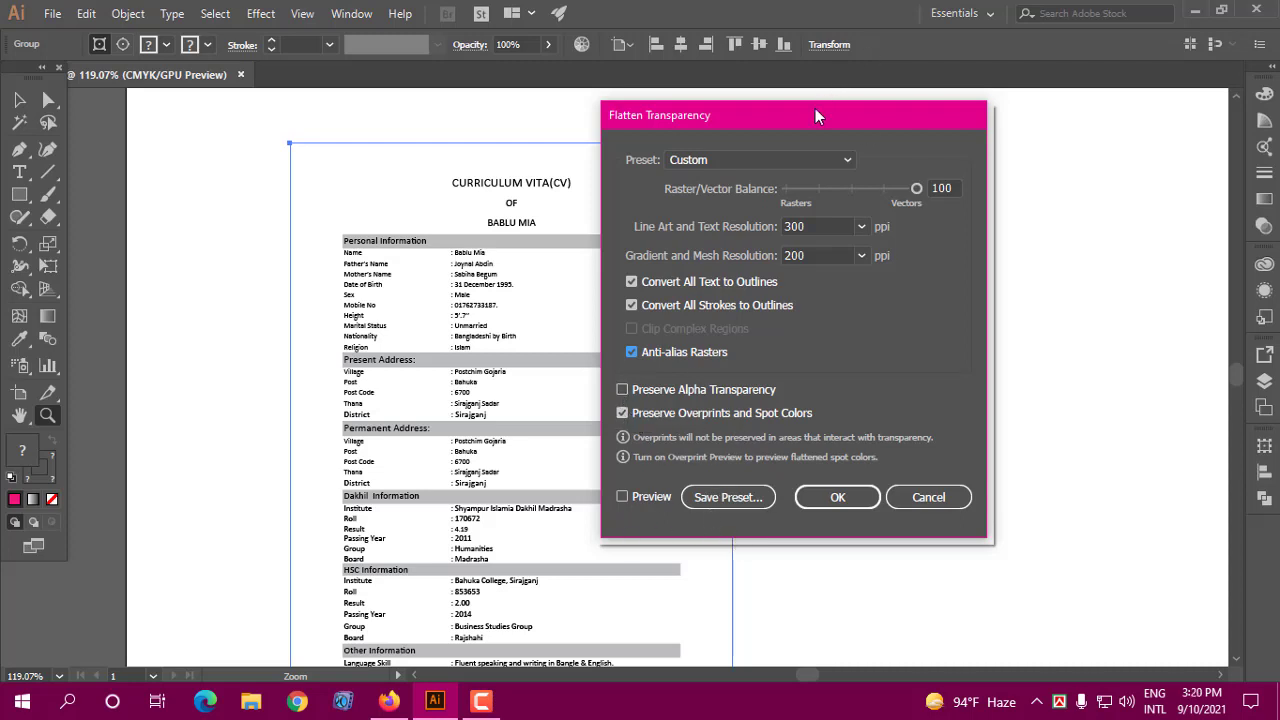
left_click_drag(815, 116, 937, 94)
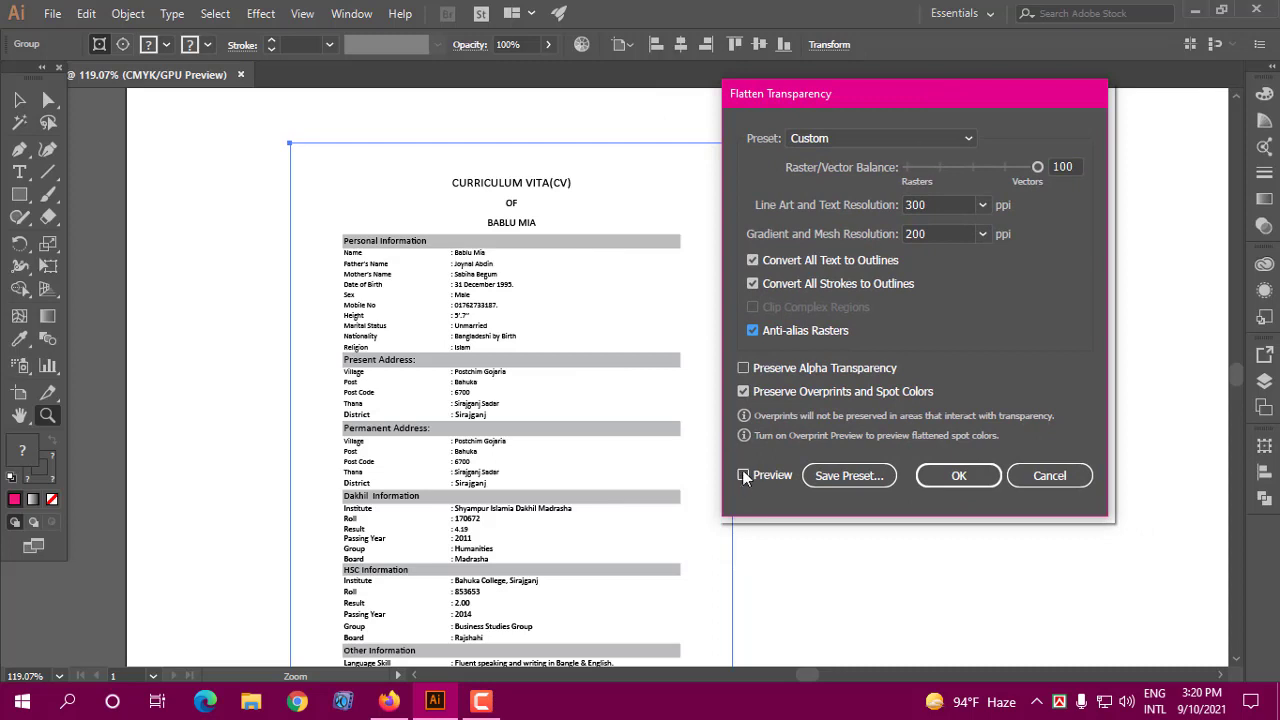
left_click(743, 475)
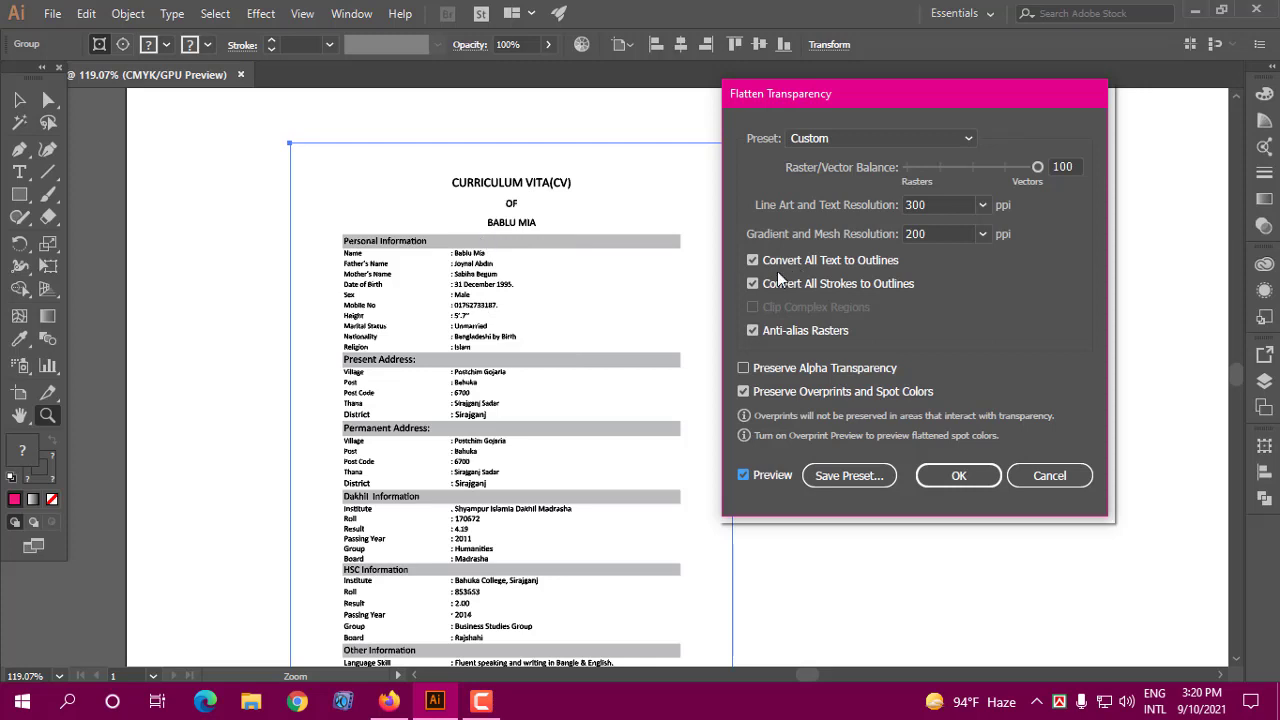
left_click(956, 476)
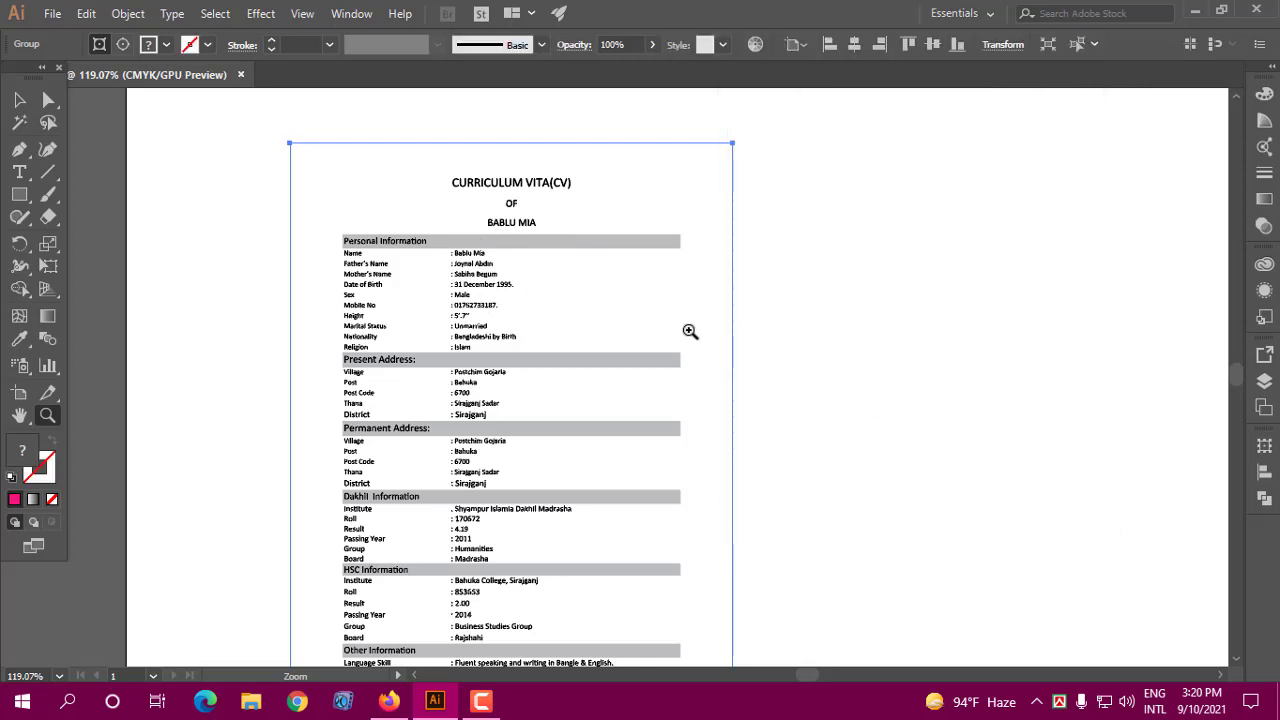
- Ungroup the flattened CV and reselect the resulting clip group
left_click(19, 100)
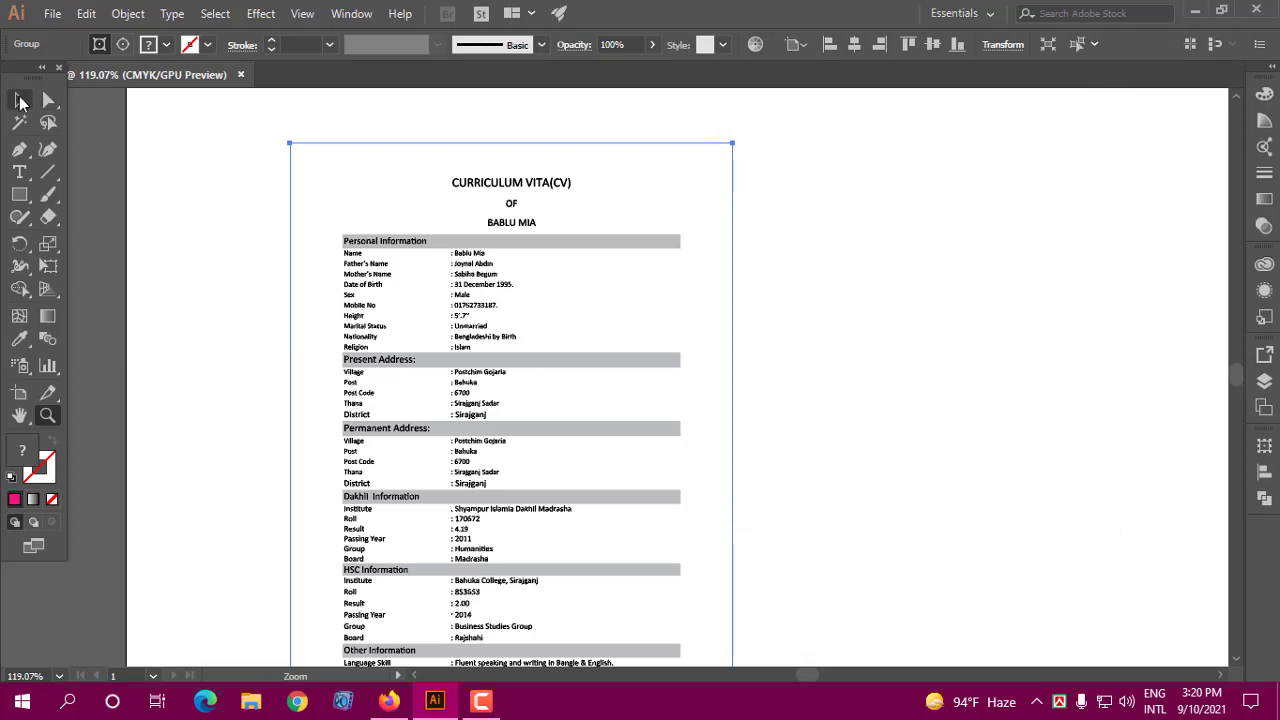
right_click(704, 300)
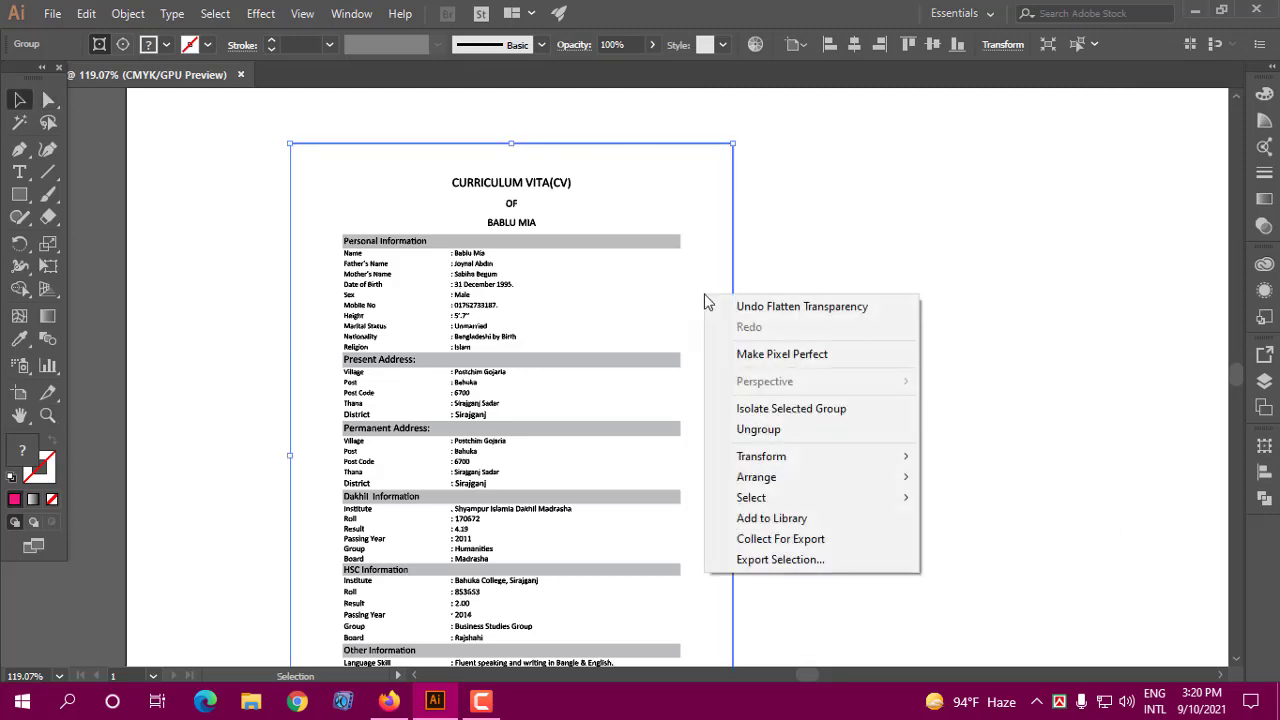
left_click(770, 430)
left_click(787, 335)
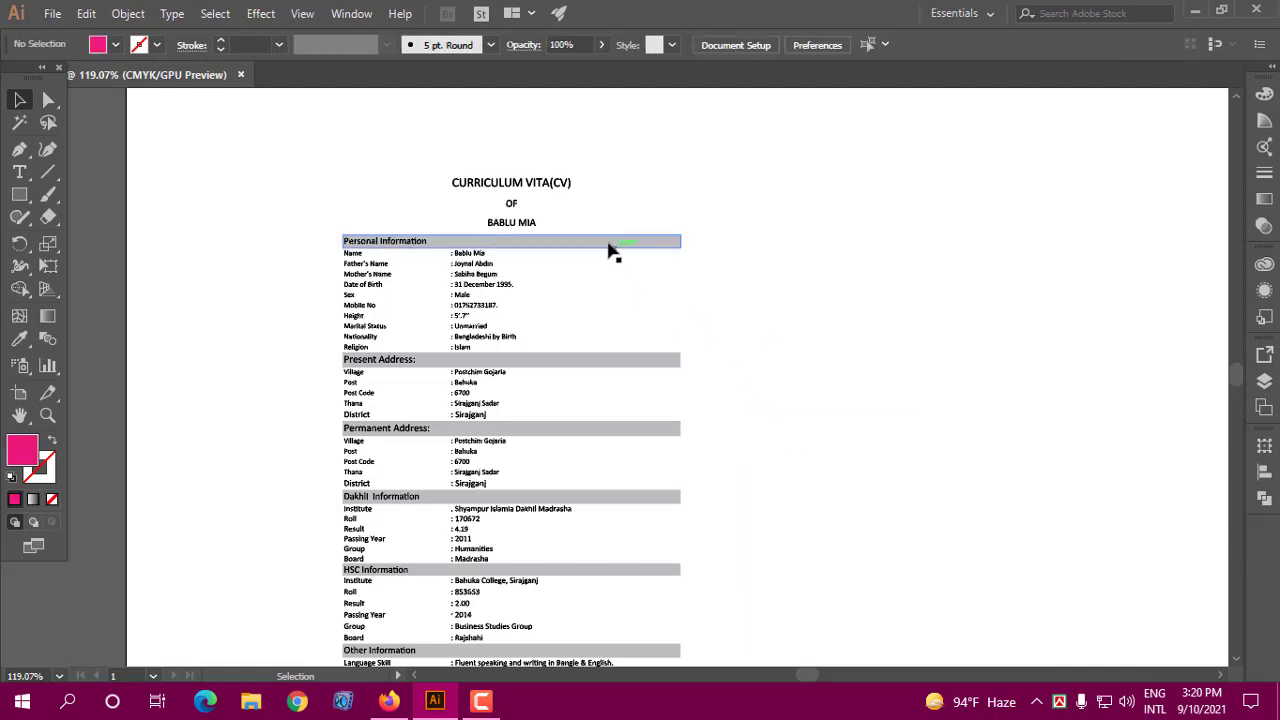
left_click(610, 250)
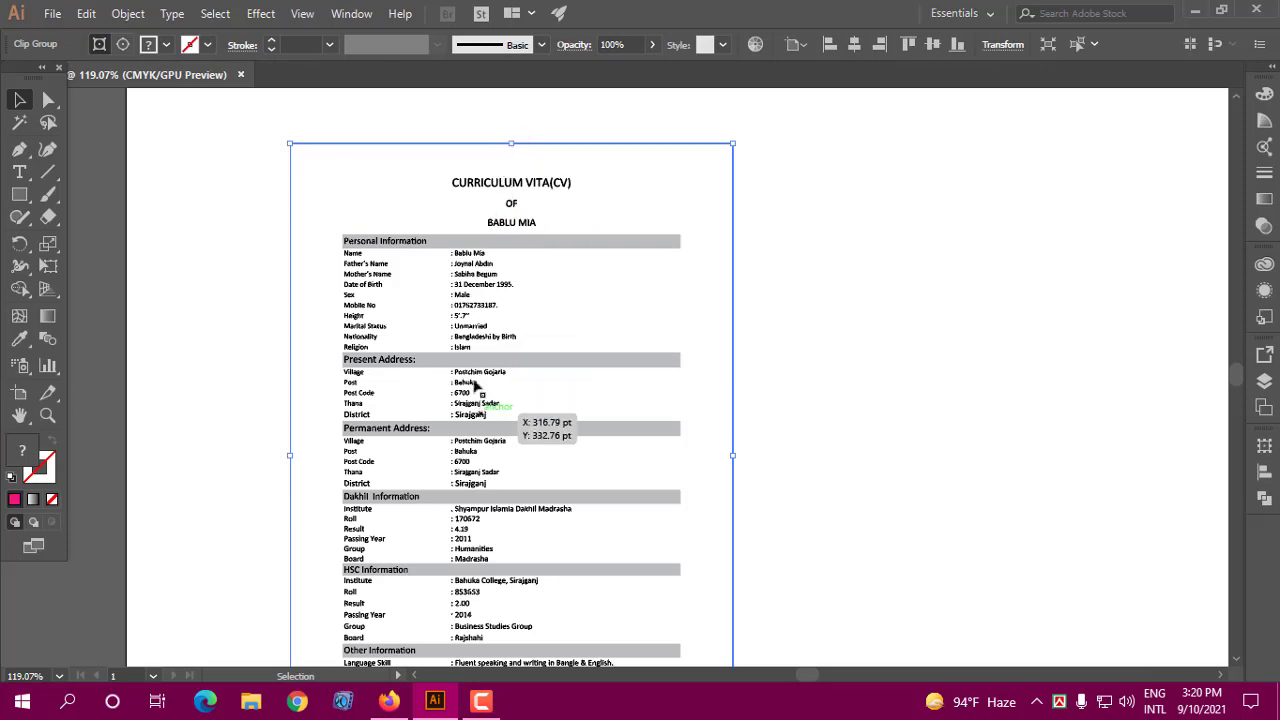
left_click(884, 405)
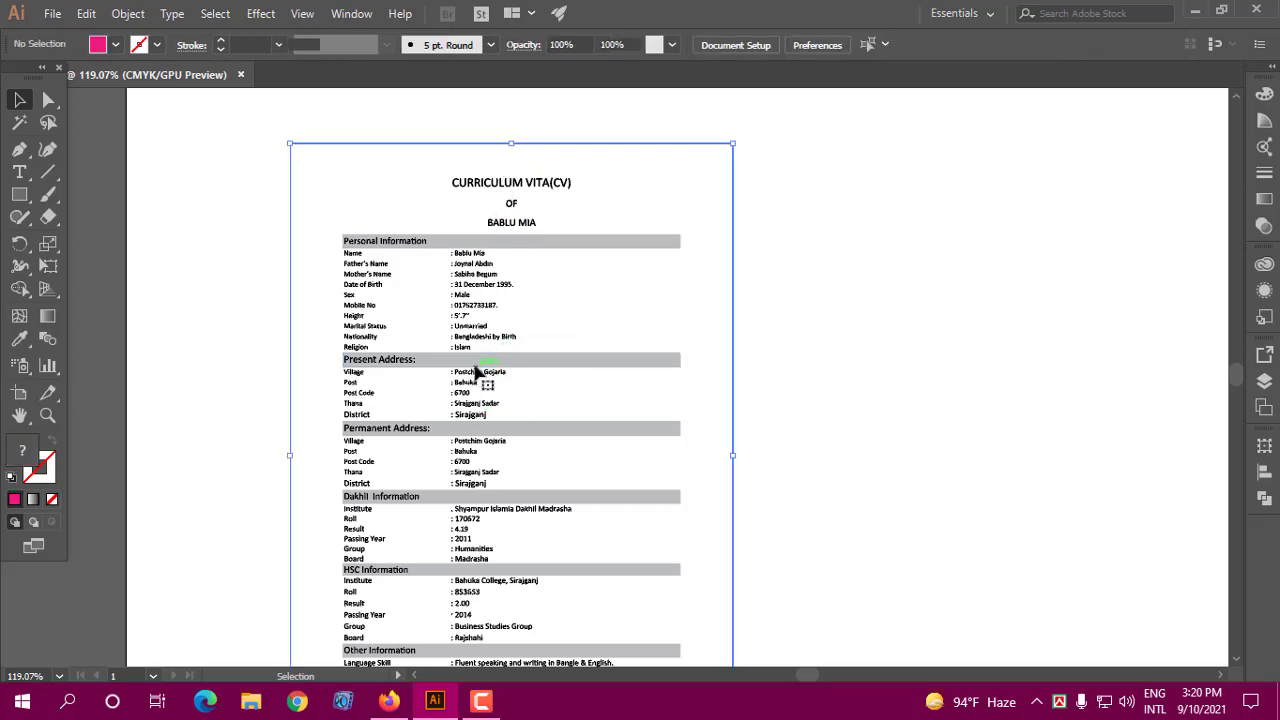
left_click(477, 371)
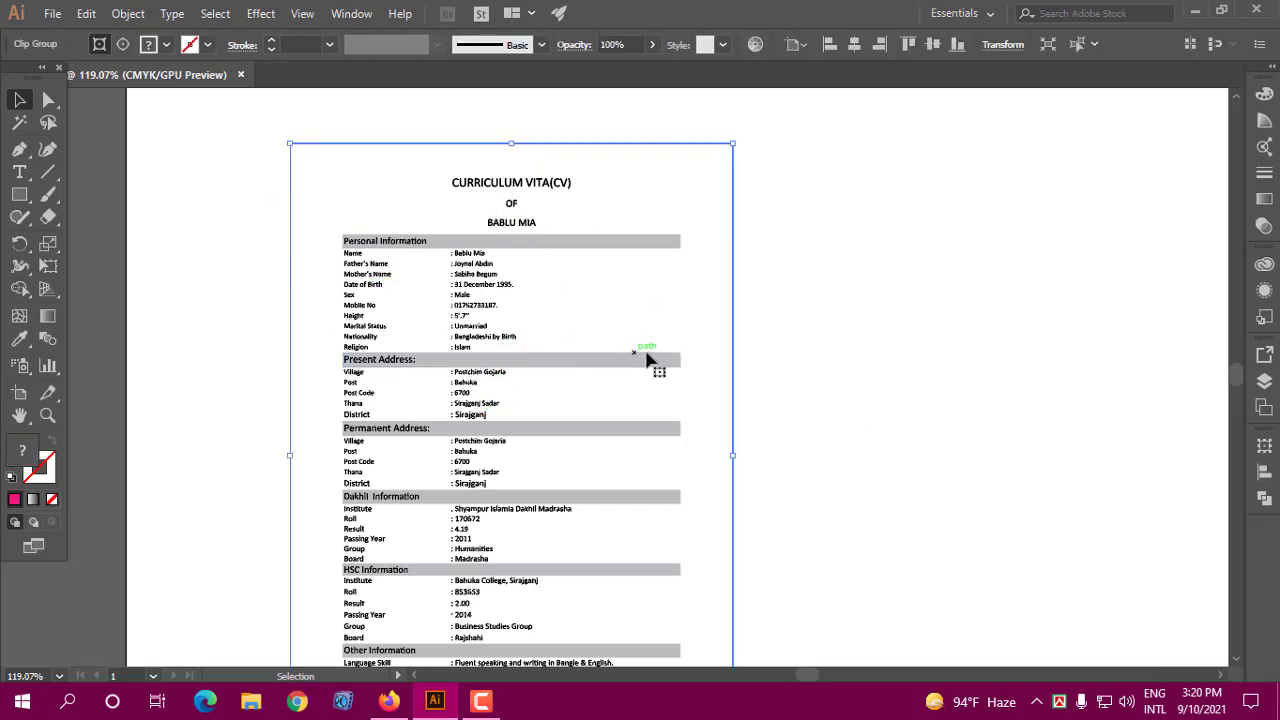
right_click(708, 322)
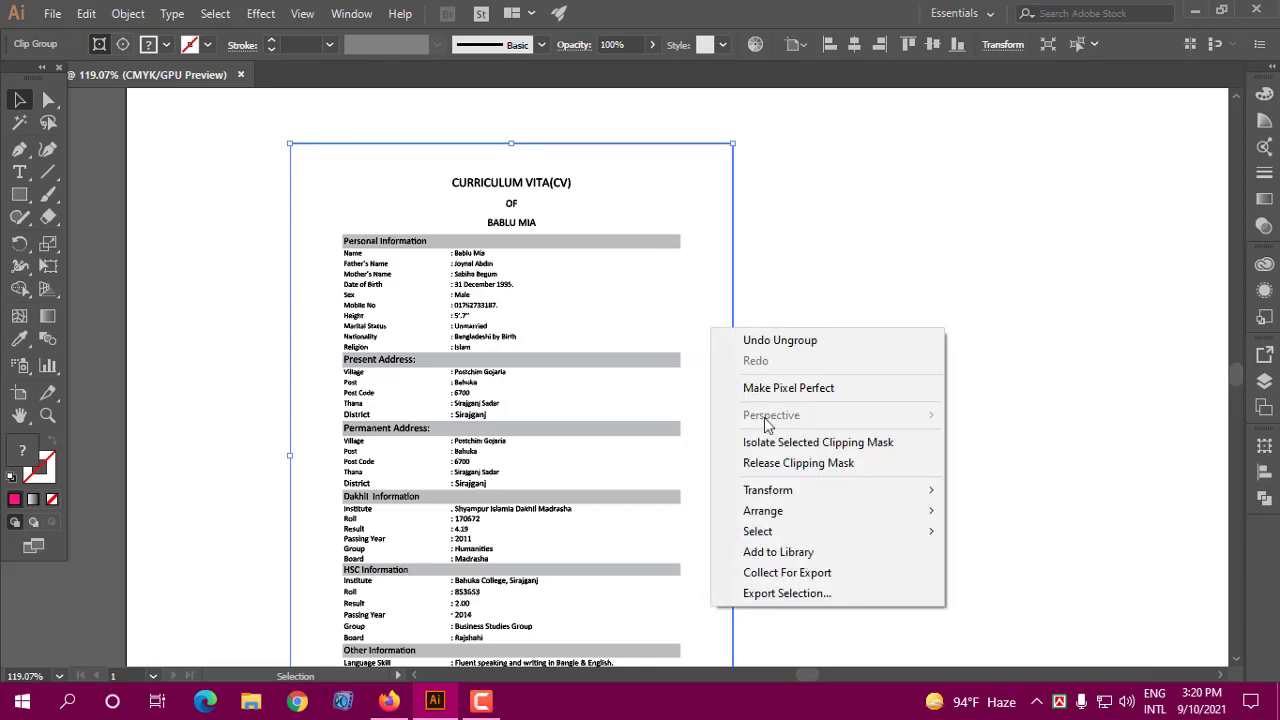
- Release the CV's clipping mask, pick individual header bars, and zoom into the upper sections
left_click(787, 463)
left_click(810, 368)
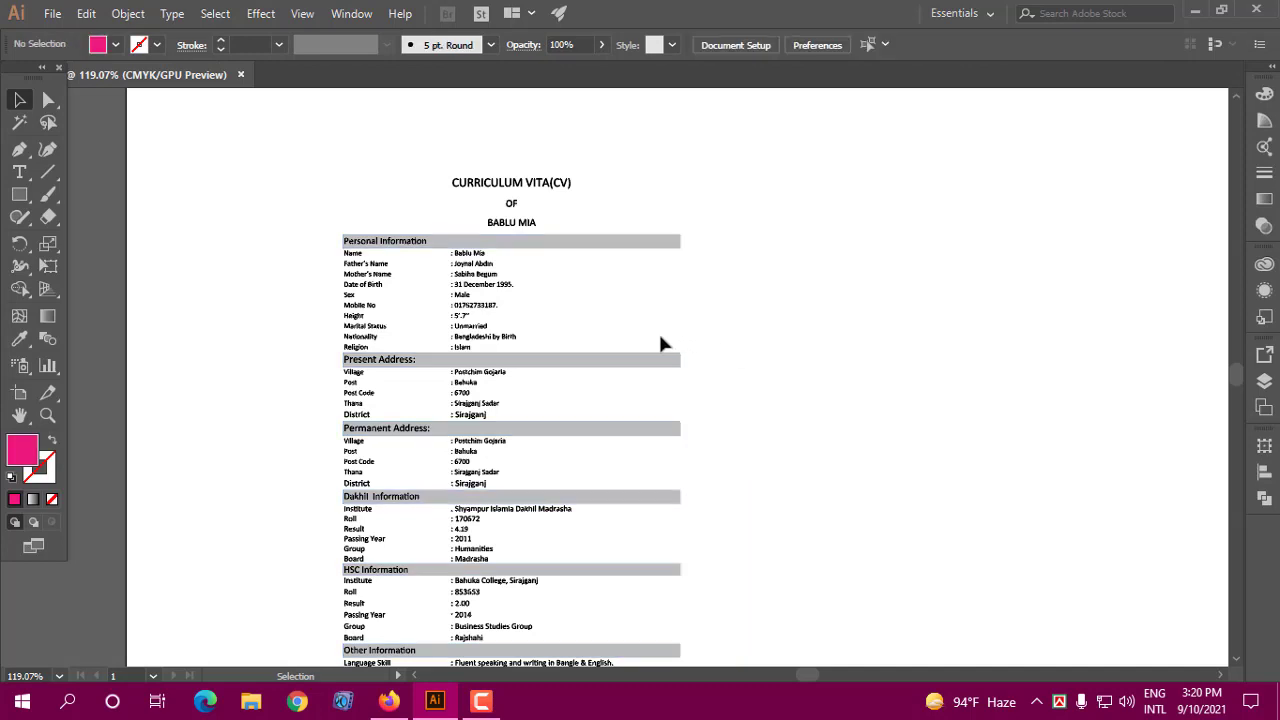
left_click(643, 368)
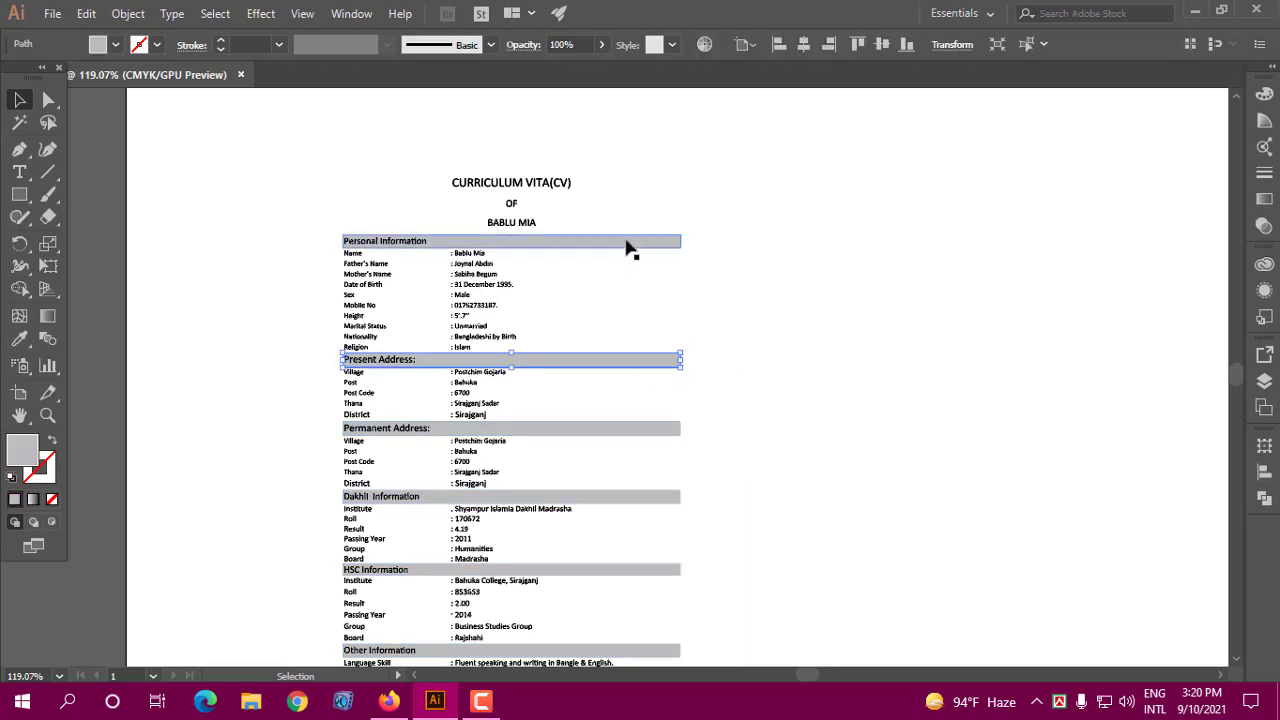
double_click(541, 185)
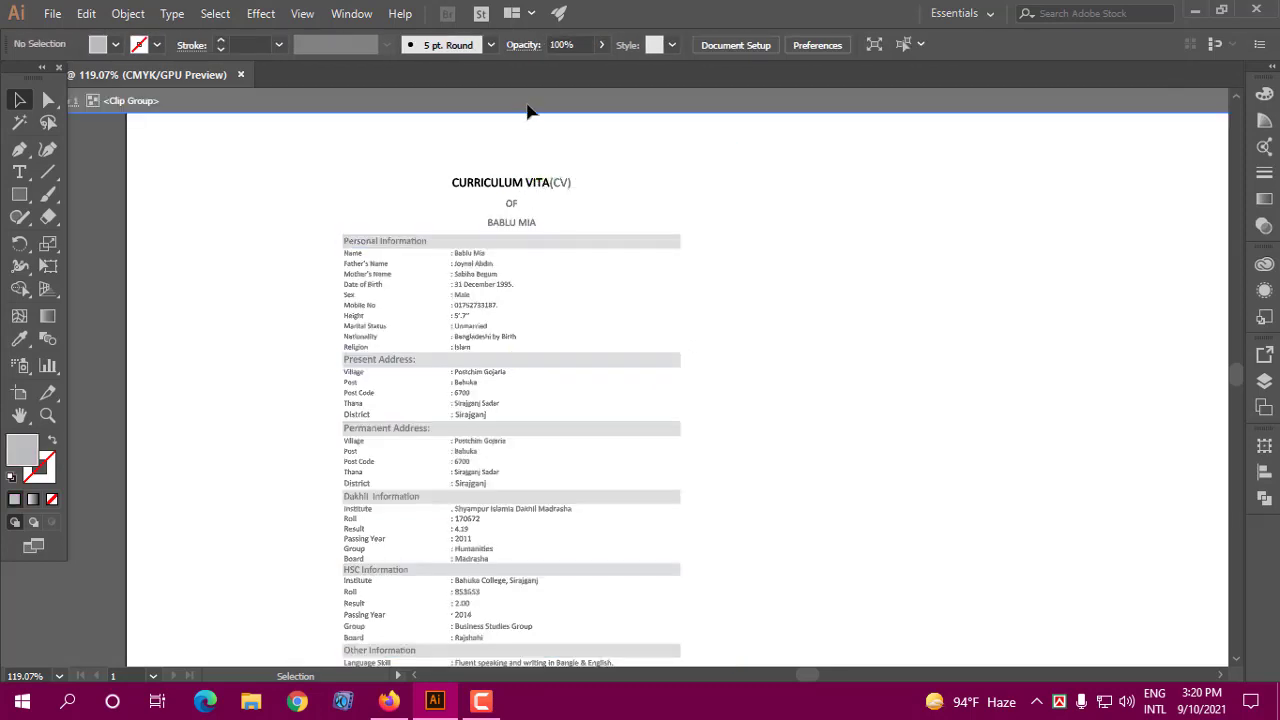
left_click(529, 109)
left_click(529, 186)
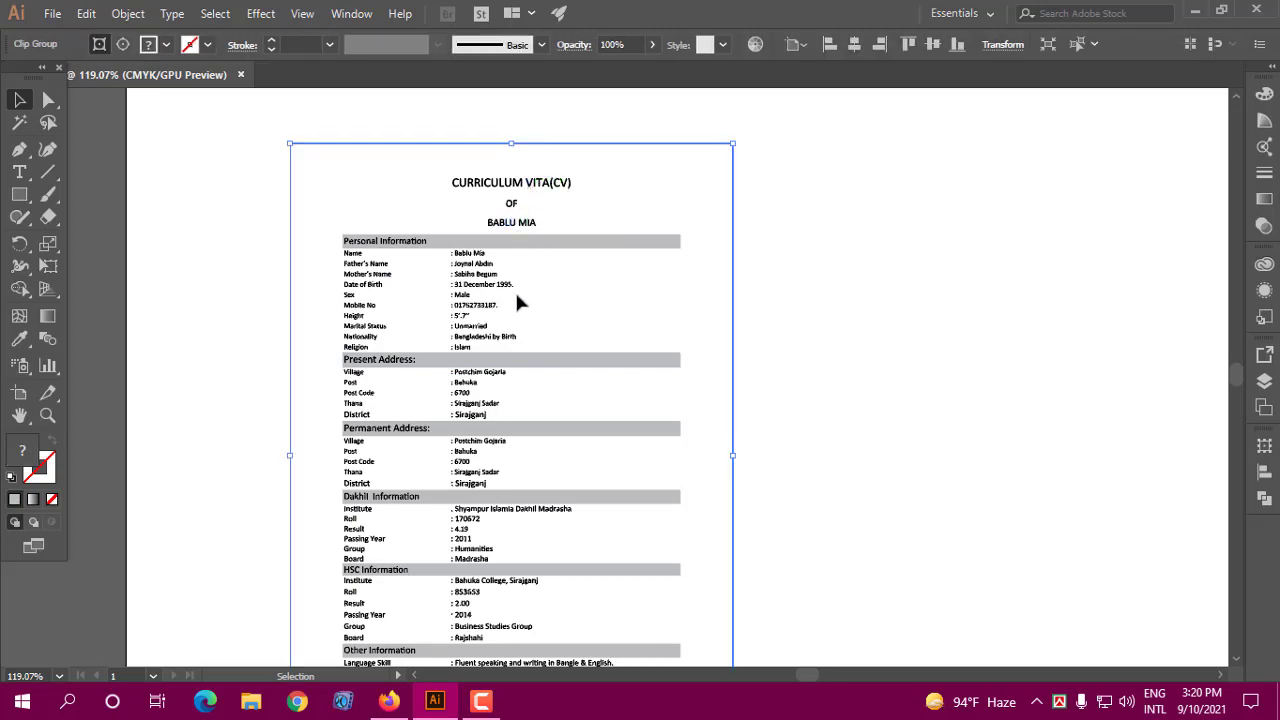
left_click(700, 325)
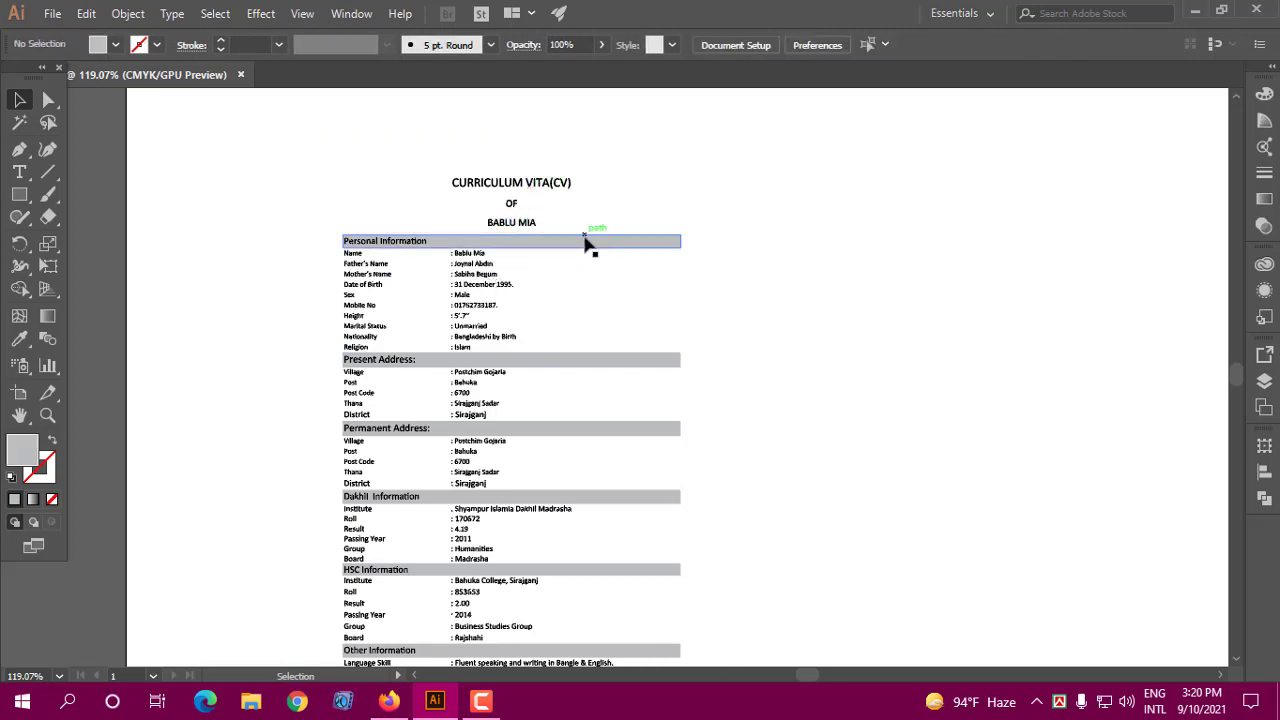
left_click(586, 244)
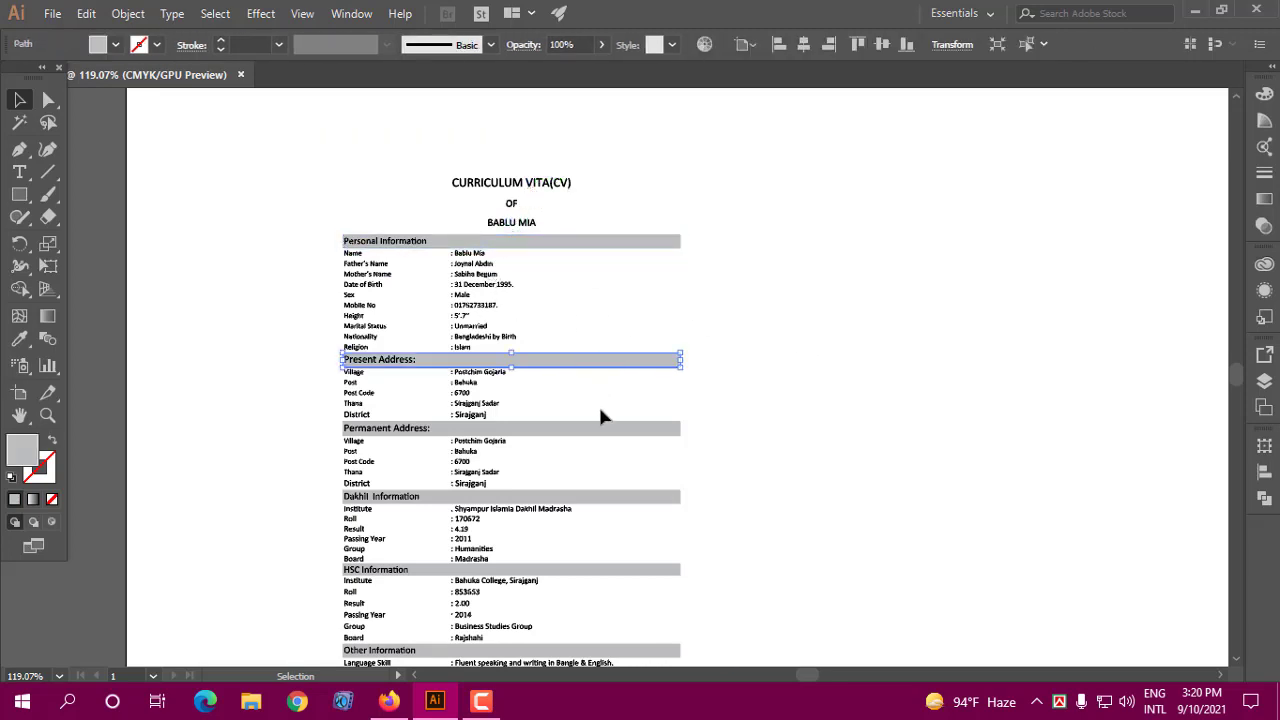
left_click(612, 430)
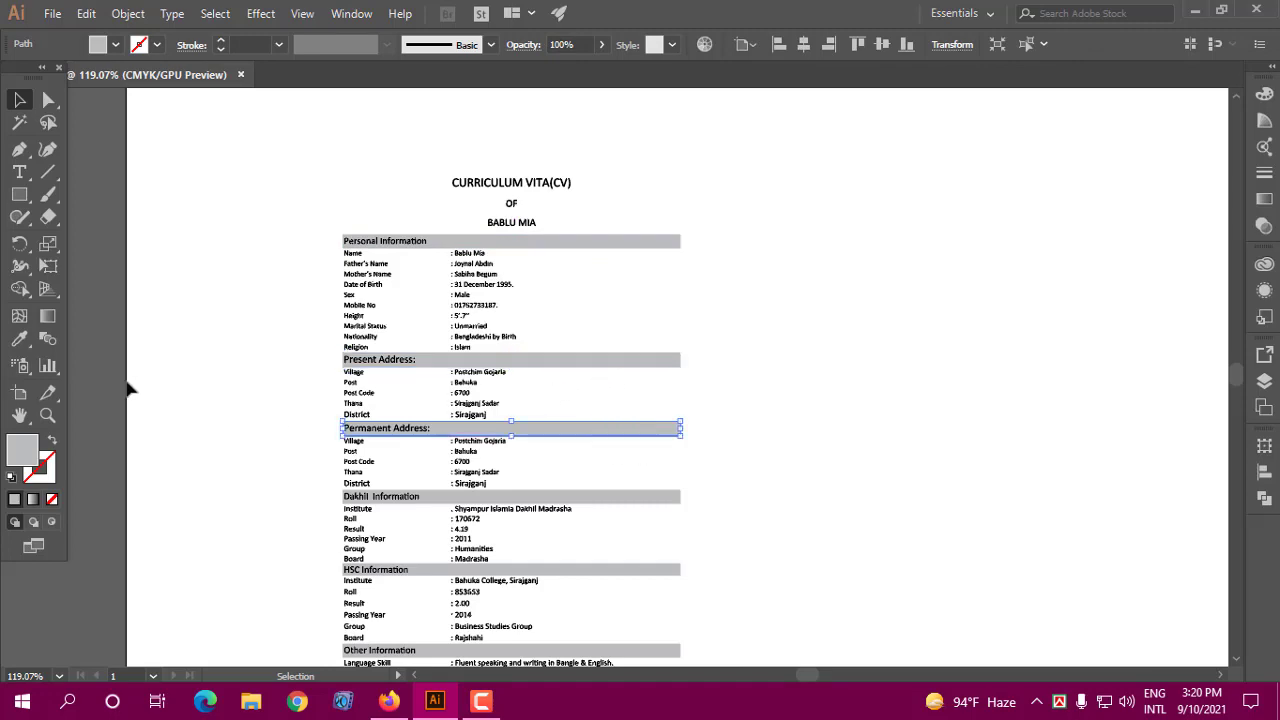
left_click(47, 415)
left_click_drag(455, 417, 619, 419)
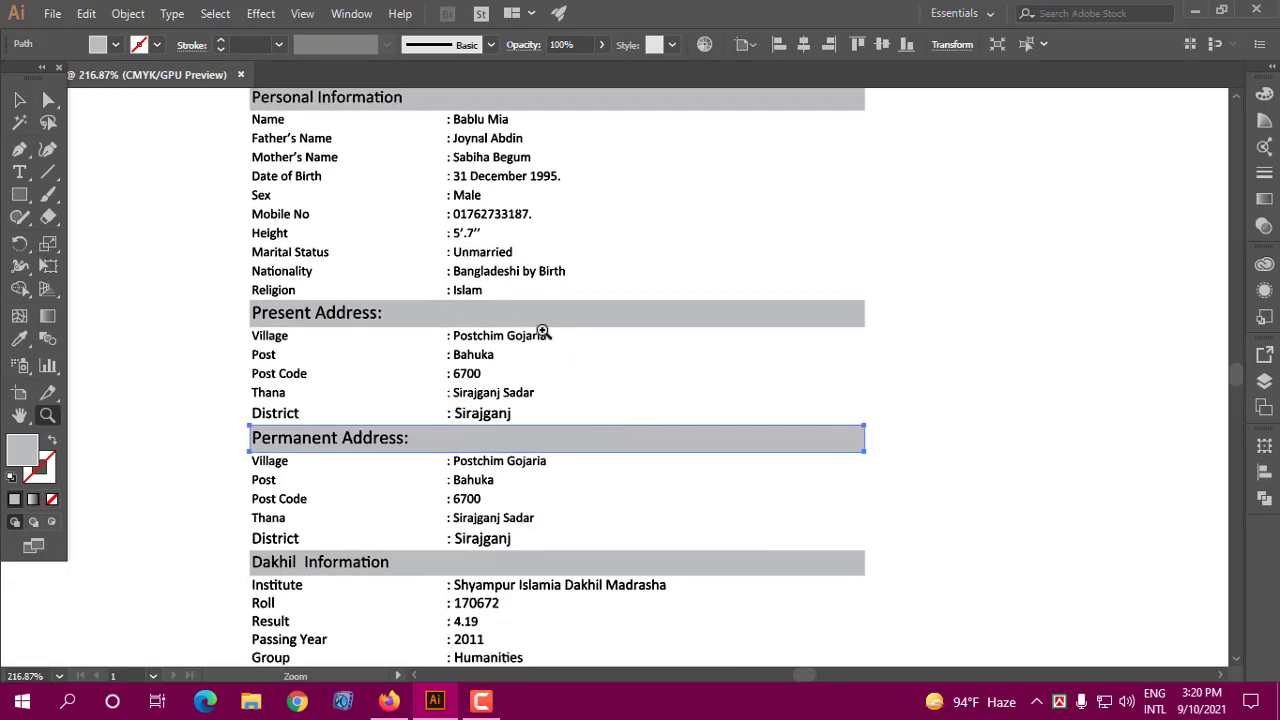
- Fill the CV's Personal Information header bar with green
scroll(543, 331, "up", 3)
left_click(20, 101)
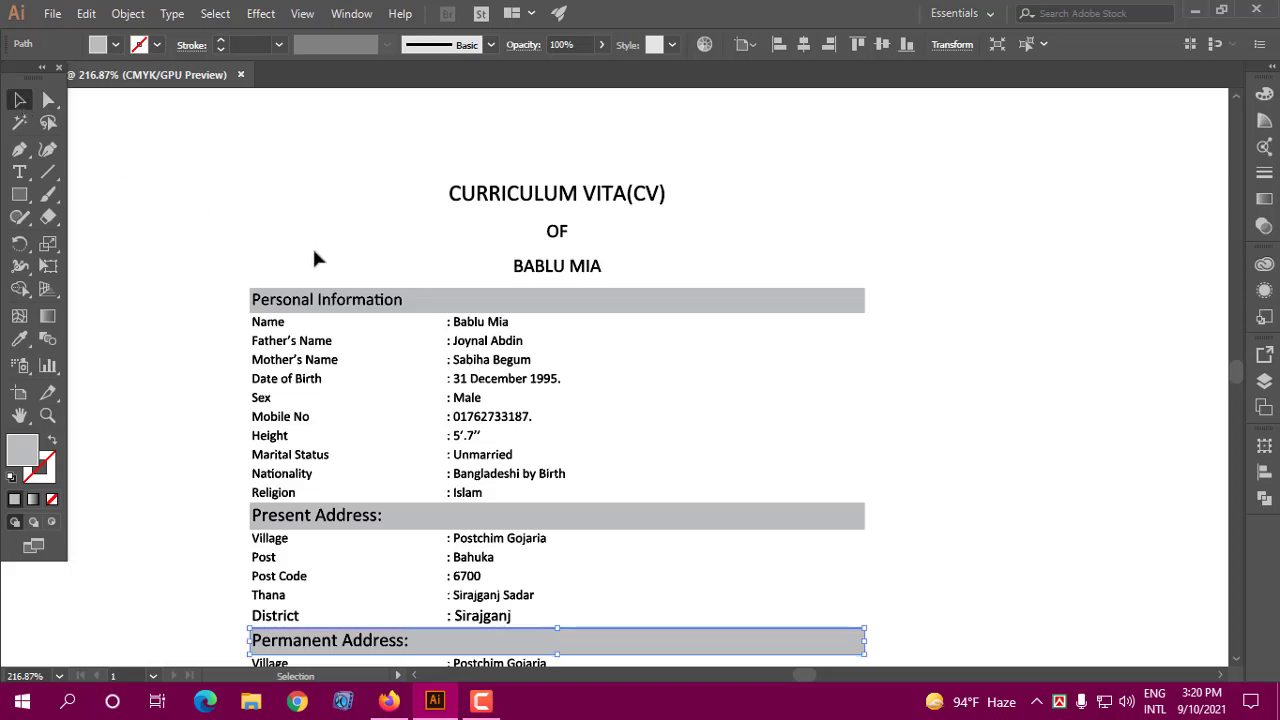
left_click(440, 318)
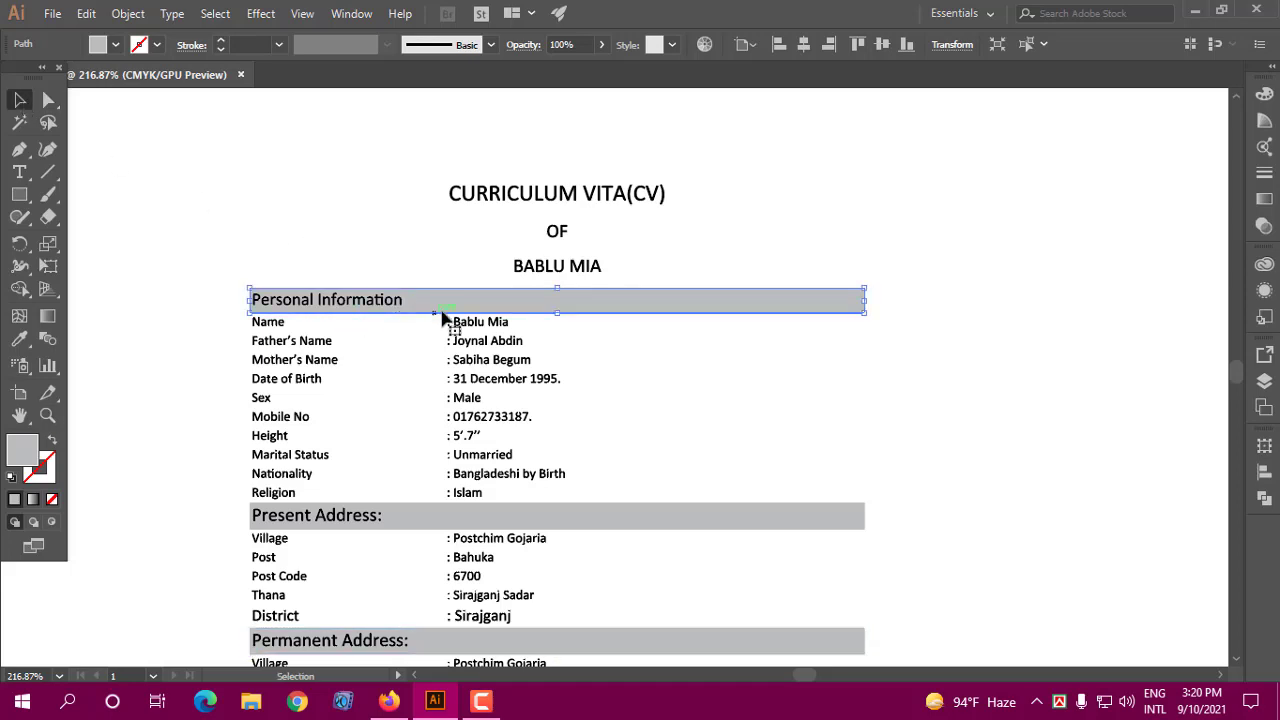
left_click(116, 44)
left_click(91, 76)
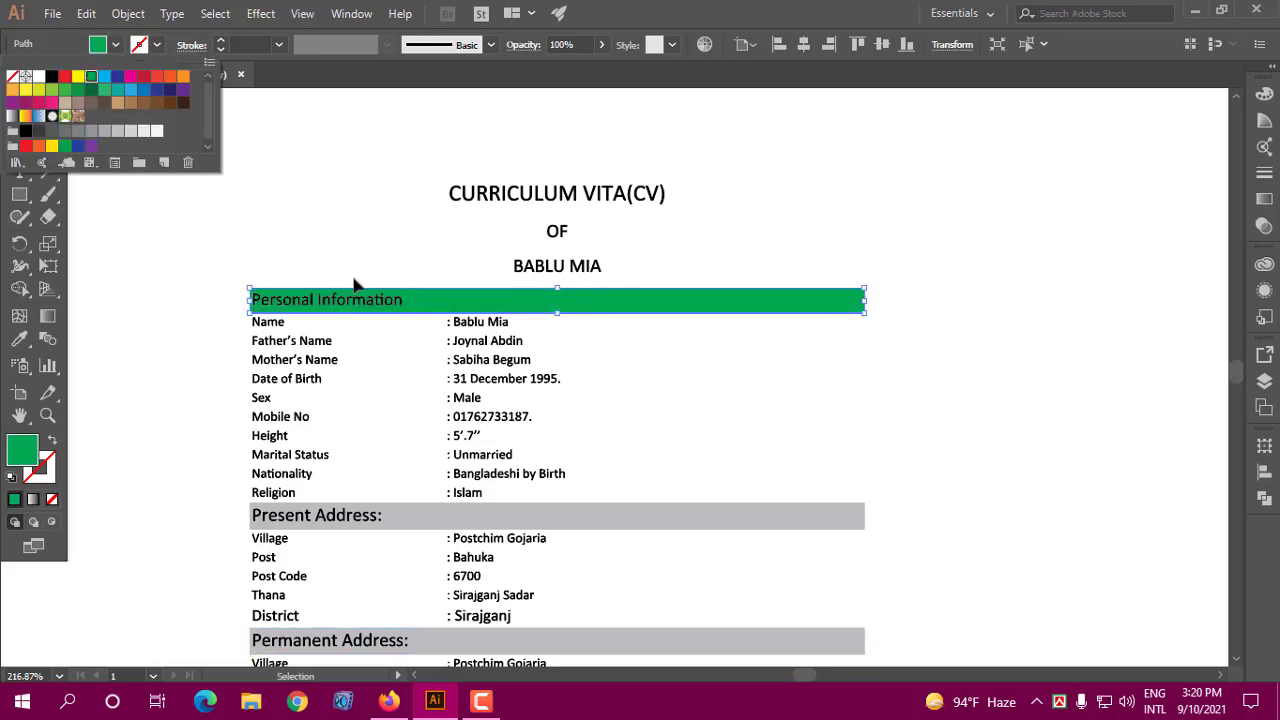
left_click(343, 206)
left_click(383, 313)
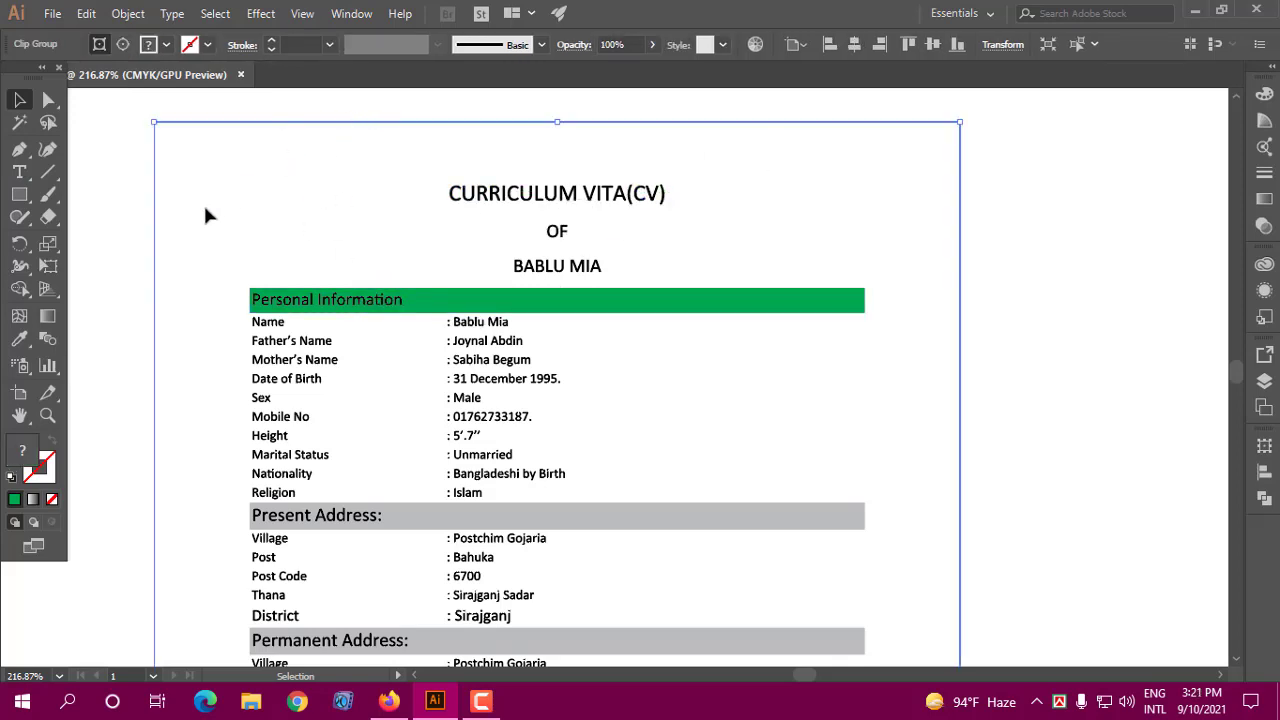
- Repeatedly select and deselect the frame along the CV page's top edge
left_click(141, 212)
left_click(291, 122)
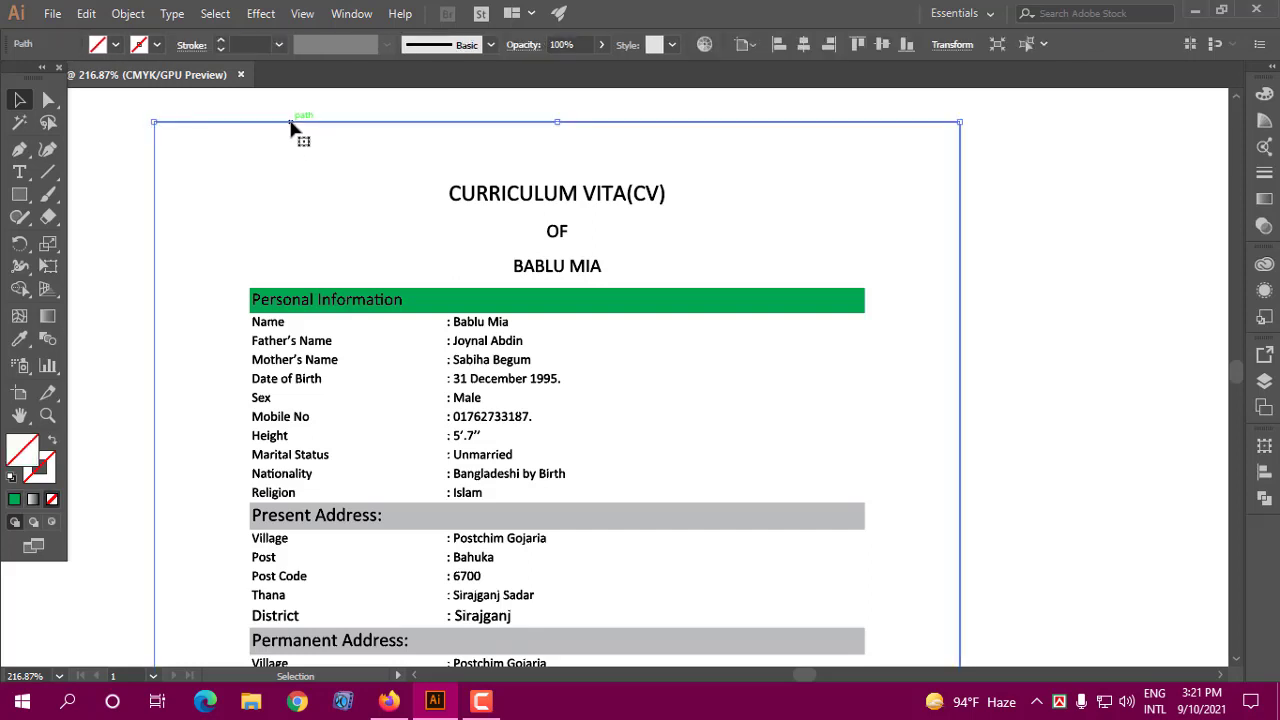
key("ctrl+shift+a")
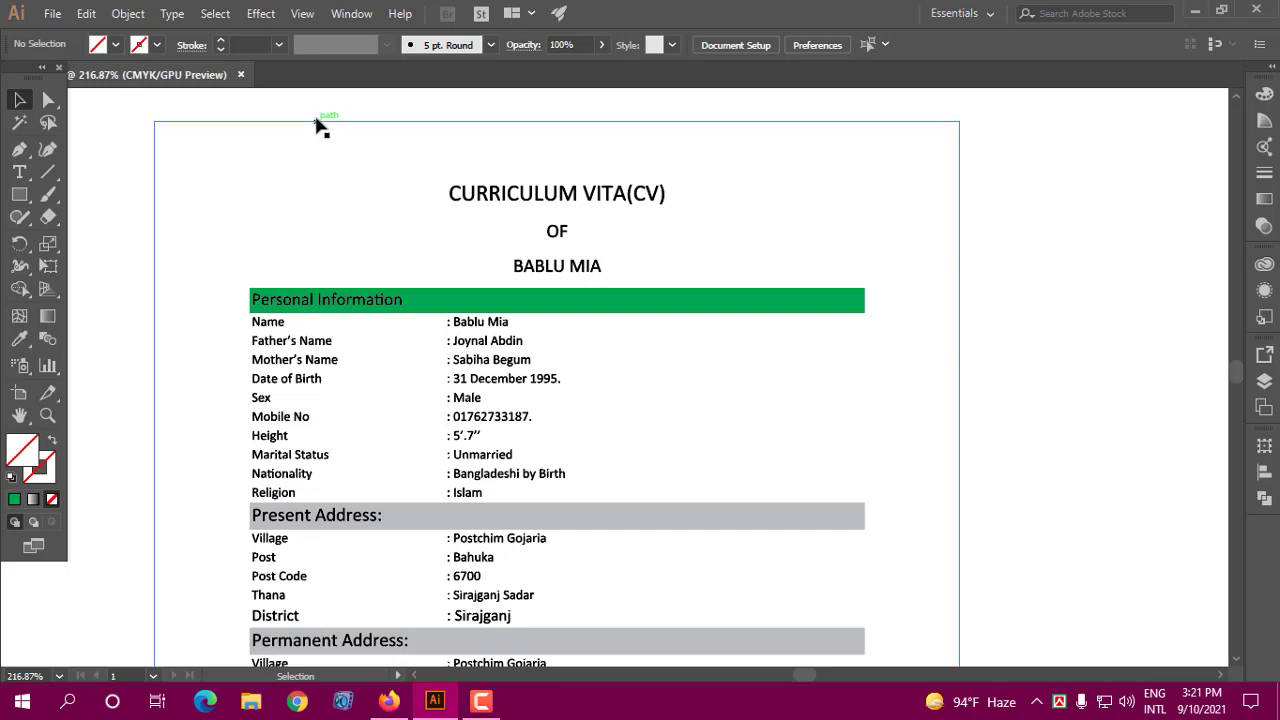
left_click(316, 122)
key("ctrl+shift+a")
left_click(323, 121)
key("ctrl+shift+a")
left_click(324, 122)
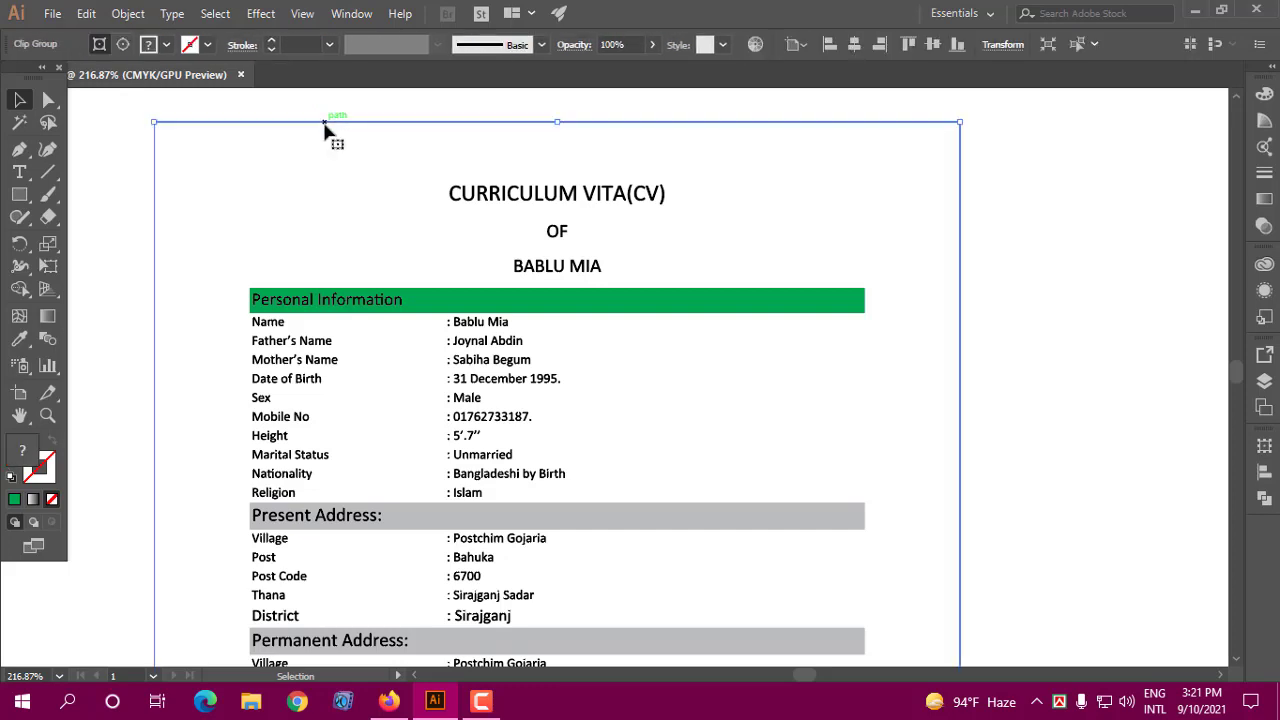
key("ctrl+shift+a")
left_click(329, 121)
key("ctrl+shift+a")
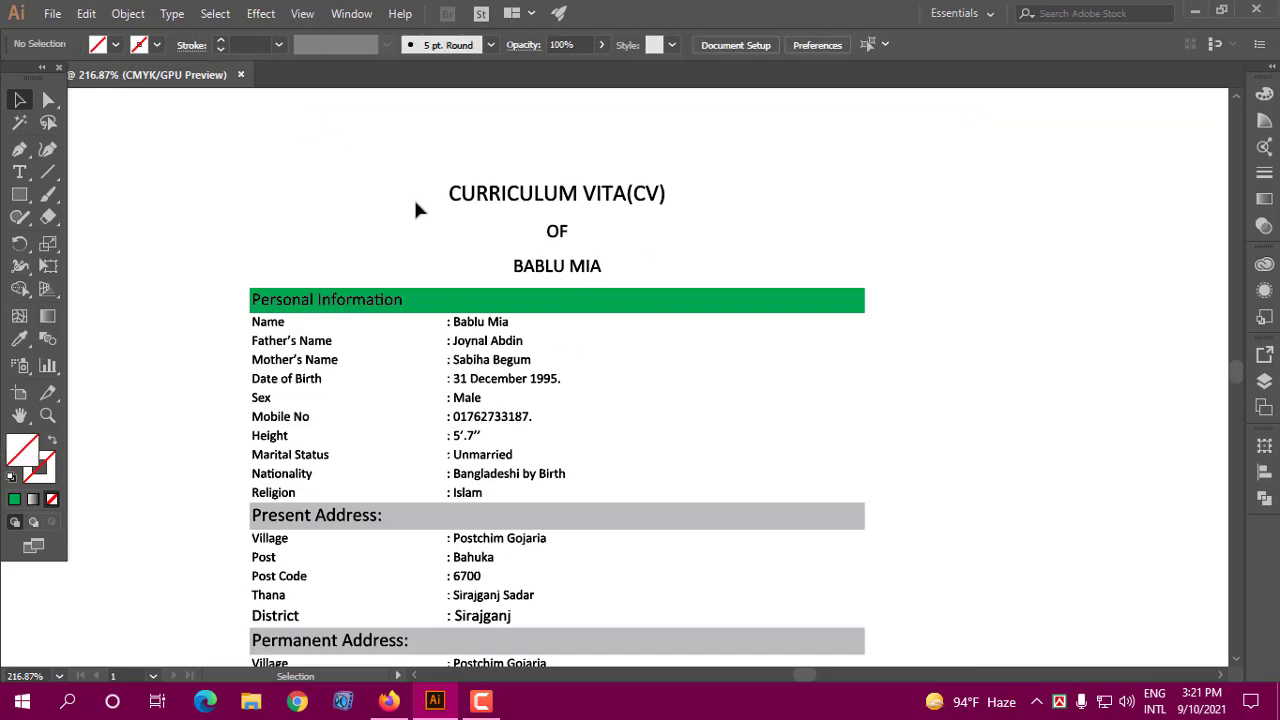
left_click(359, 121)
key("ctrl+shift+a")
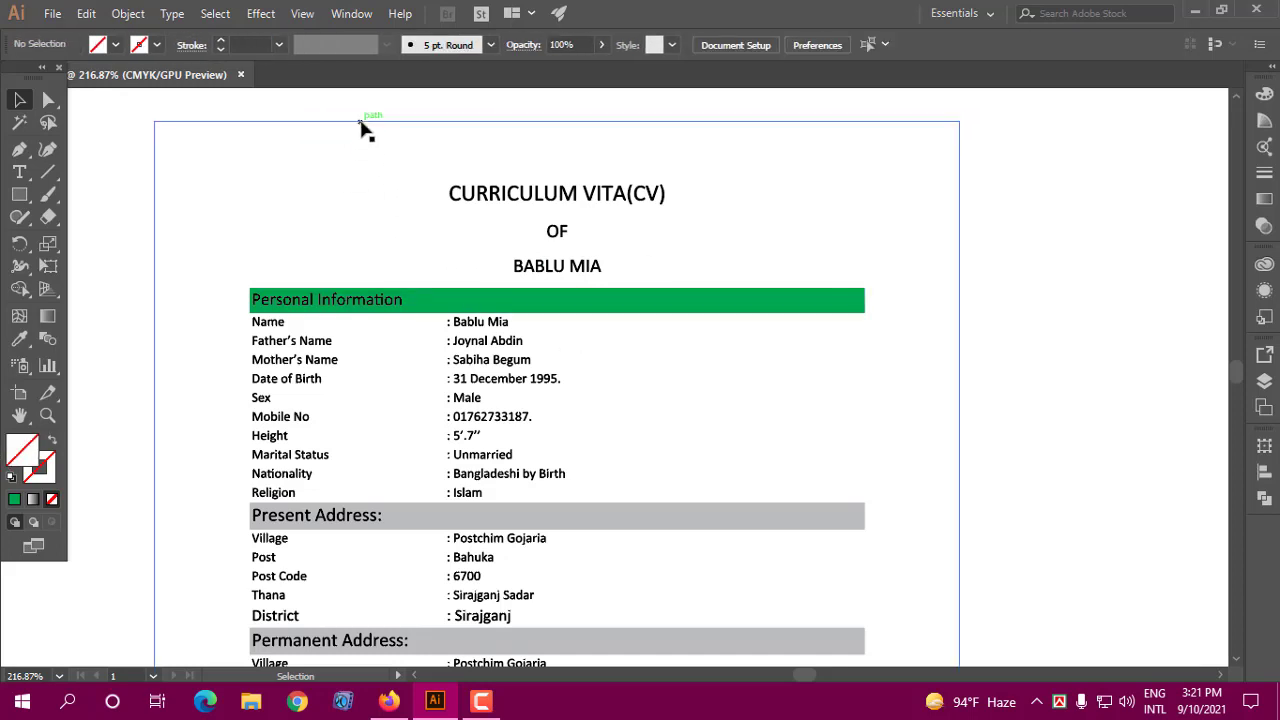
left_click(360, 122)
key("ctrl+shift+a")
left_click(360, 122)
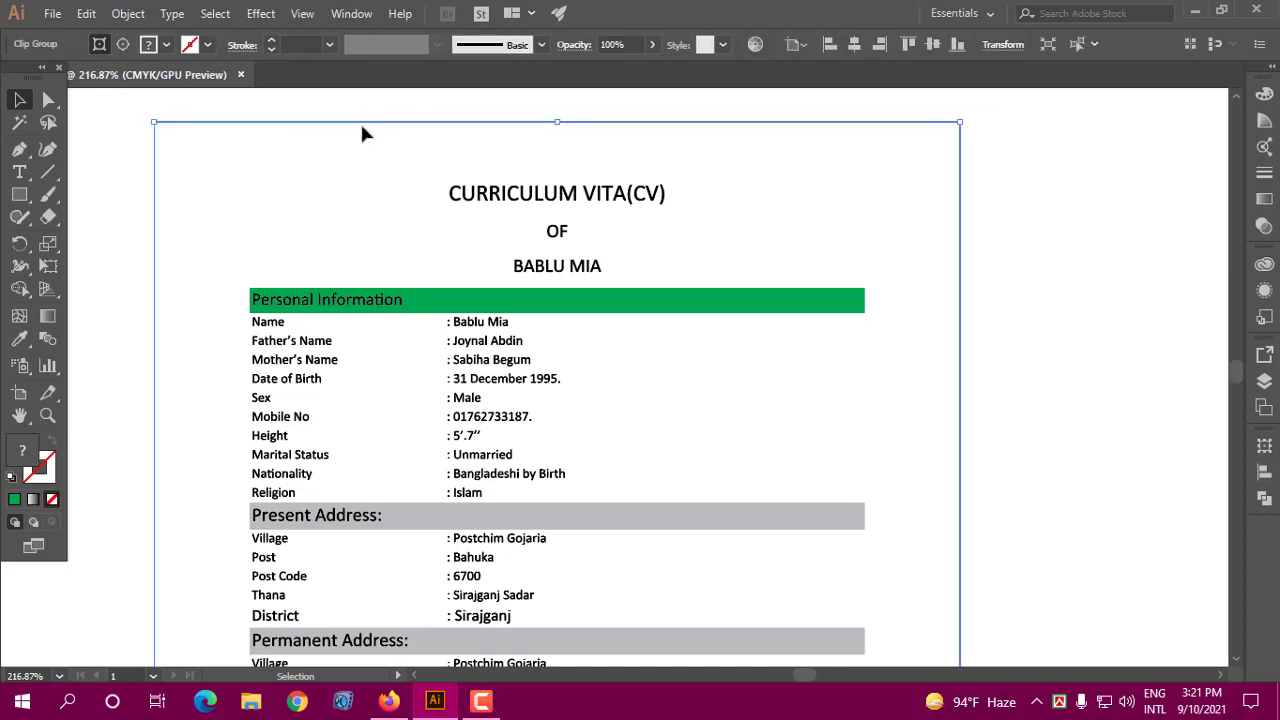
key("ctrl+shift+a")
left_click(372, 128)
key("ctrl+shift+a")
left_click(372, 128)
key("ctrl+shift+a")
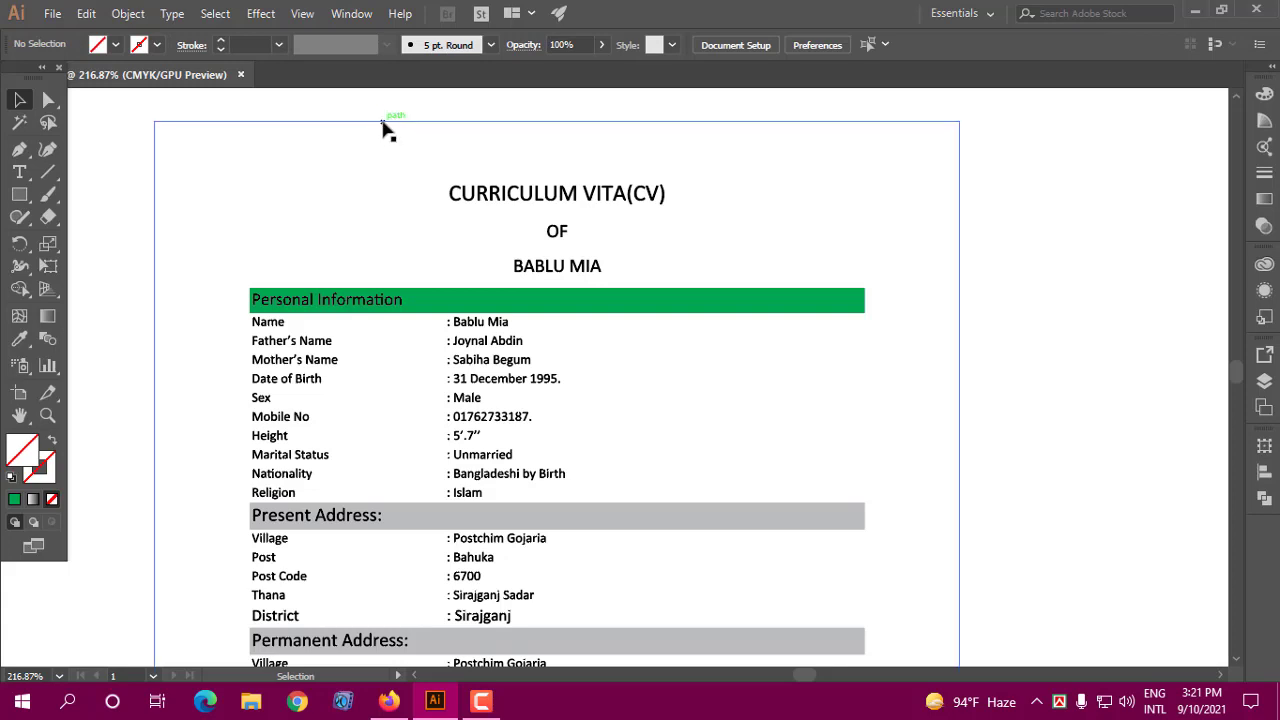
left_click(390, 130)
key("ctrl+shift+a")
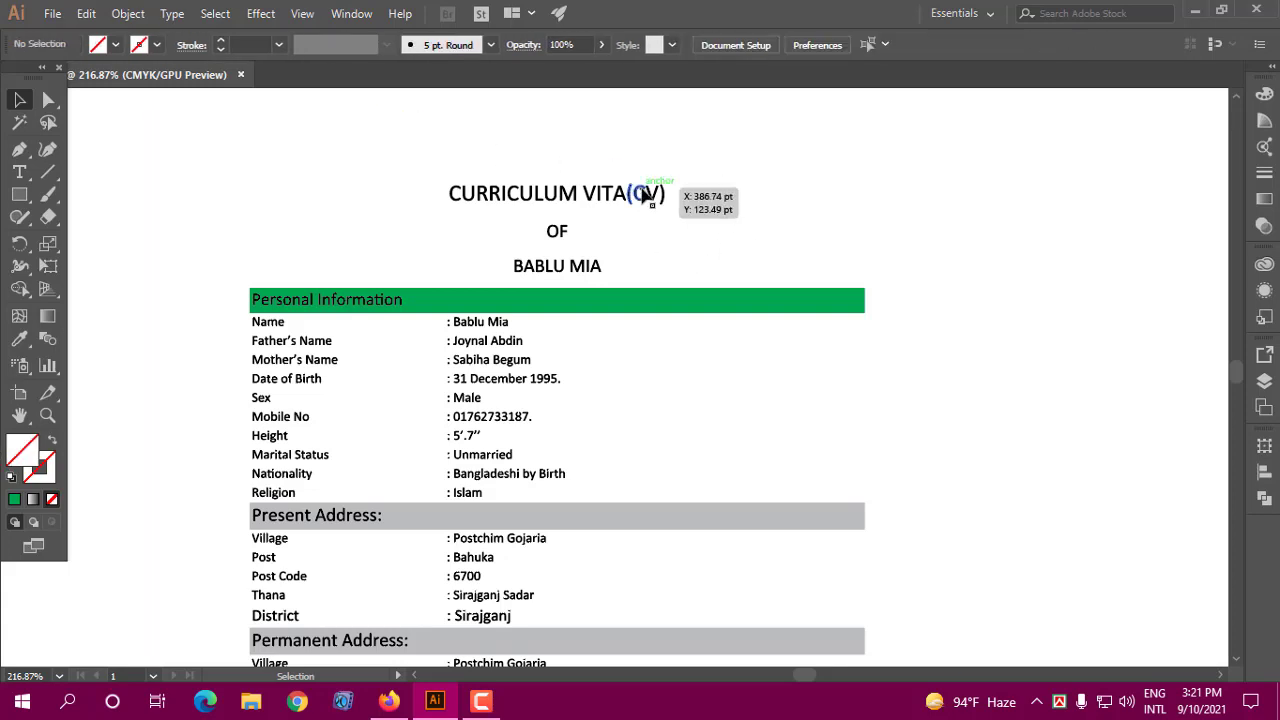
- Select the whole CV clip group, delete it, and undo the deletion
left_click(636, 206)
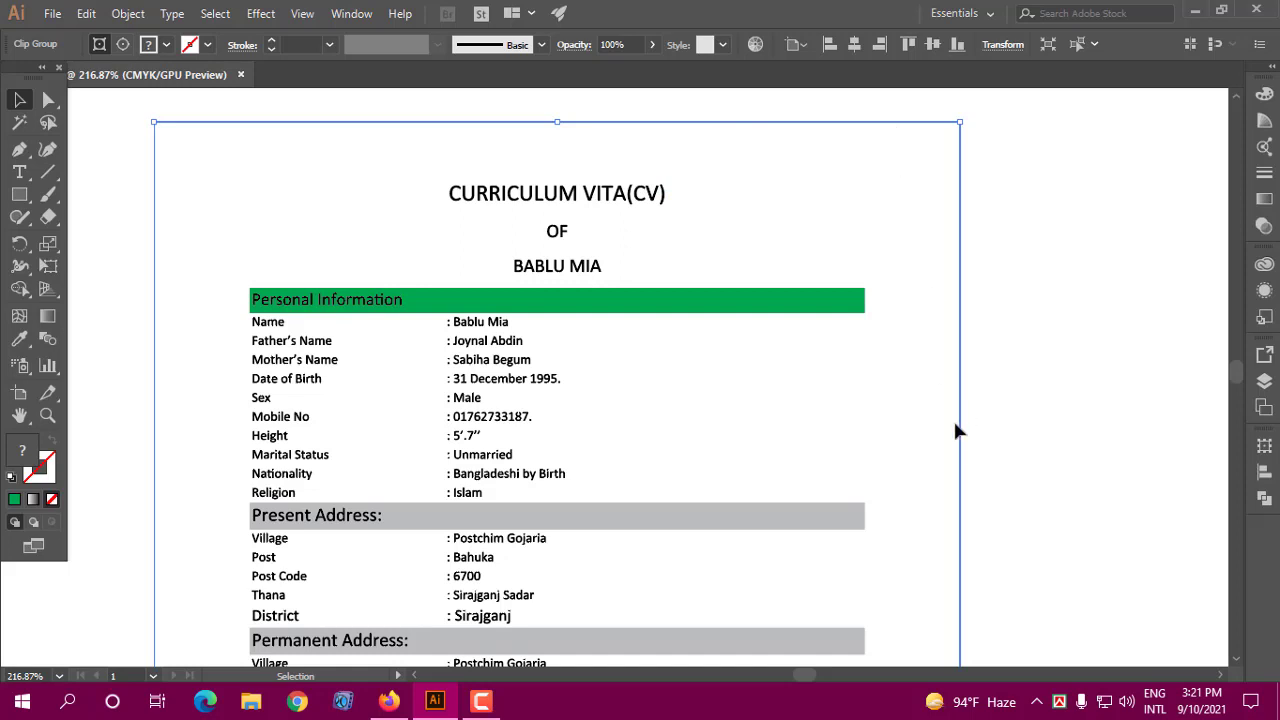
left_click(112, 293)
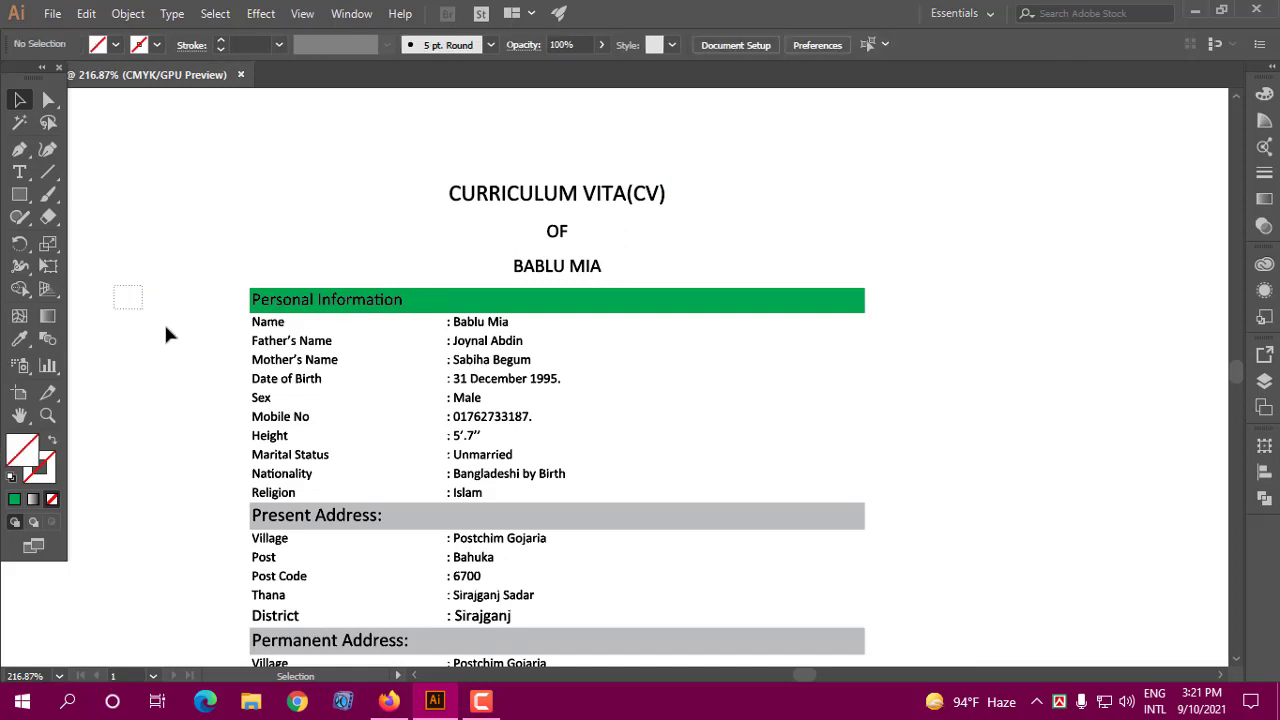
left_click(170, 343)
key("Delete")
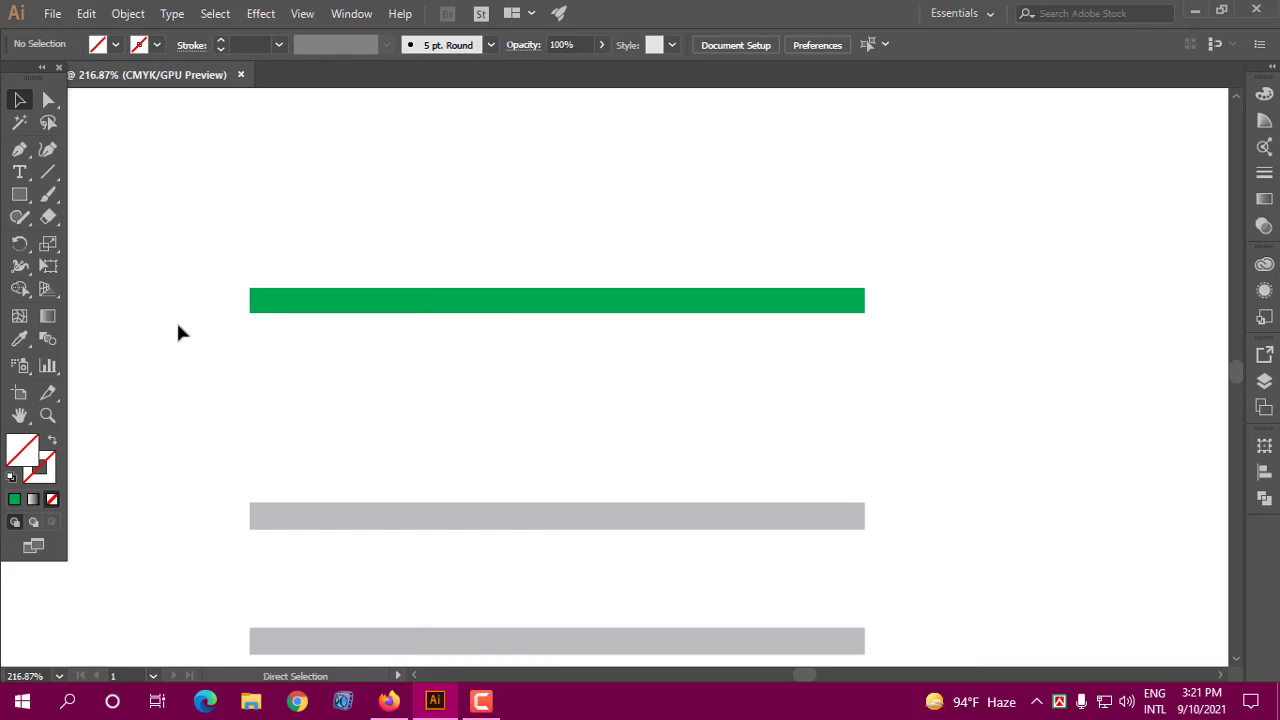
key("ctrl+z")
- Release the CV's clipping mask, undo an accidental deletion, and select the green header bar
left_click(120, 274)
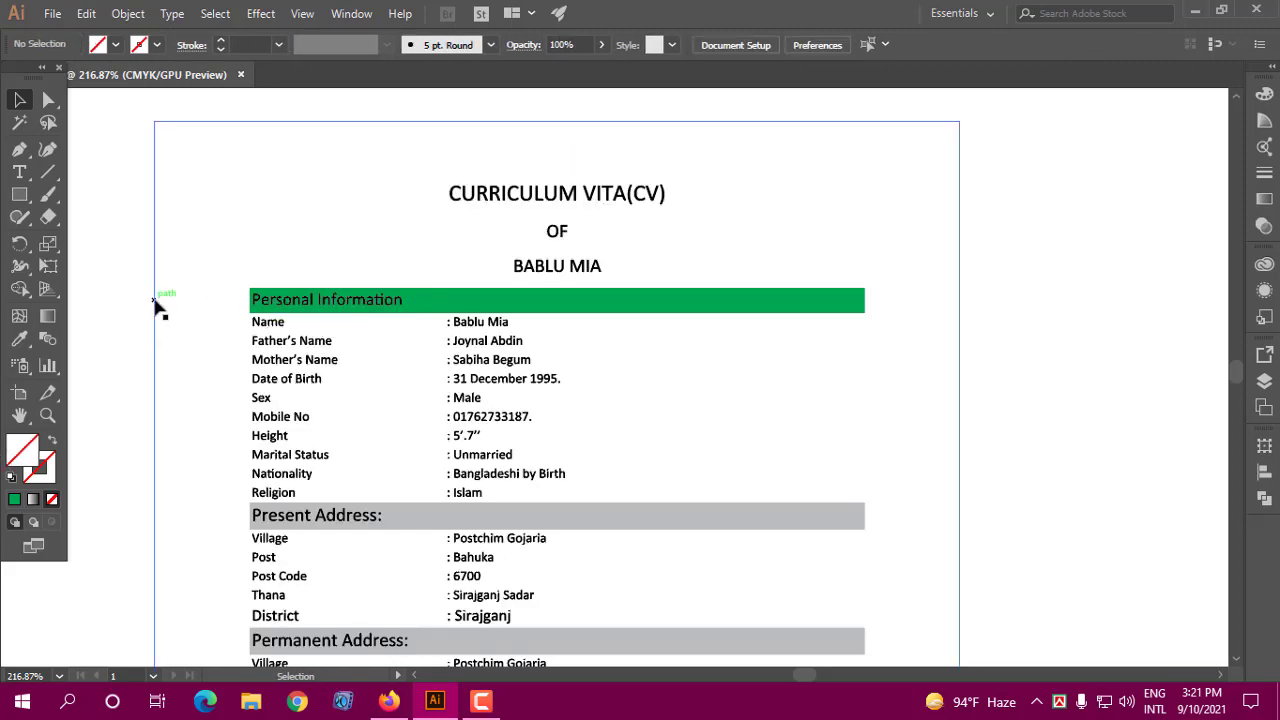
left_click(155, 306)
left_click(155, 305)
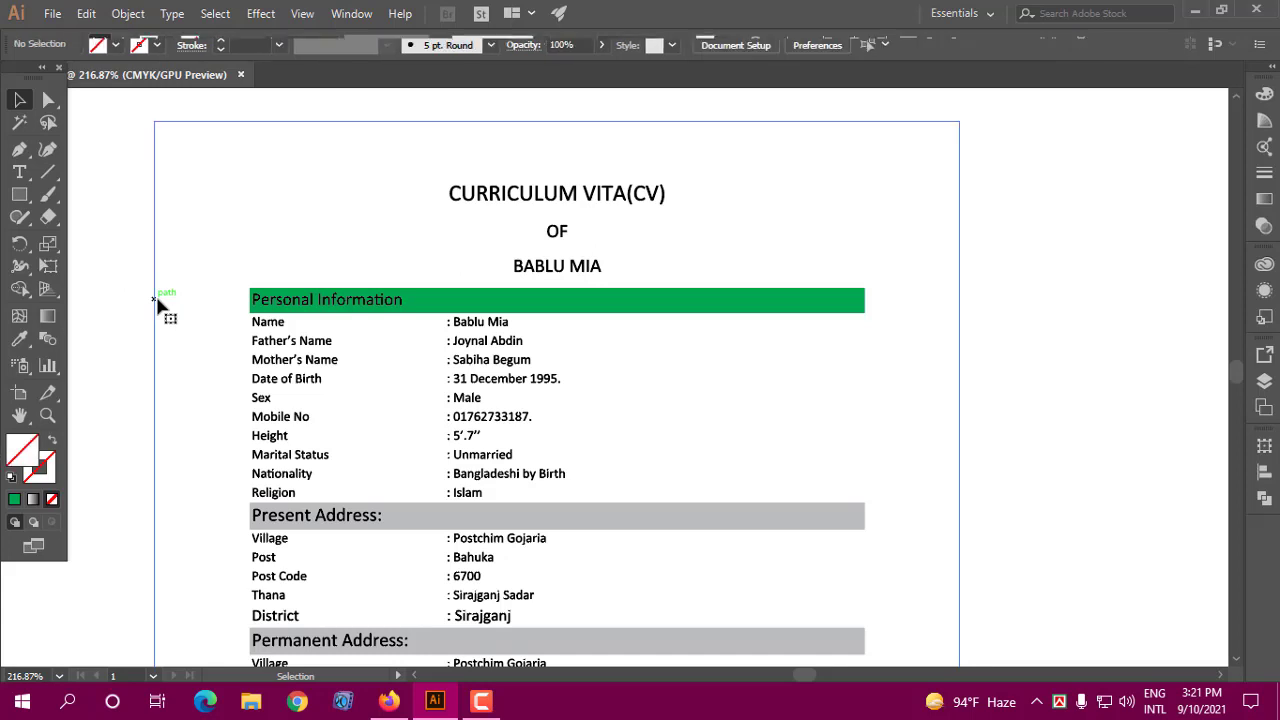
left_click(155, 308)
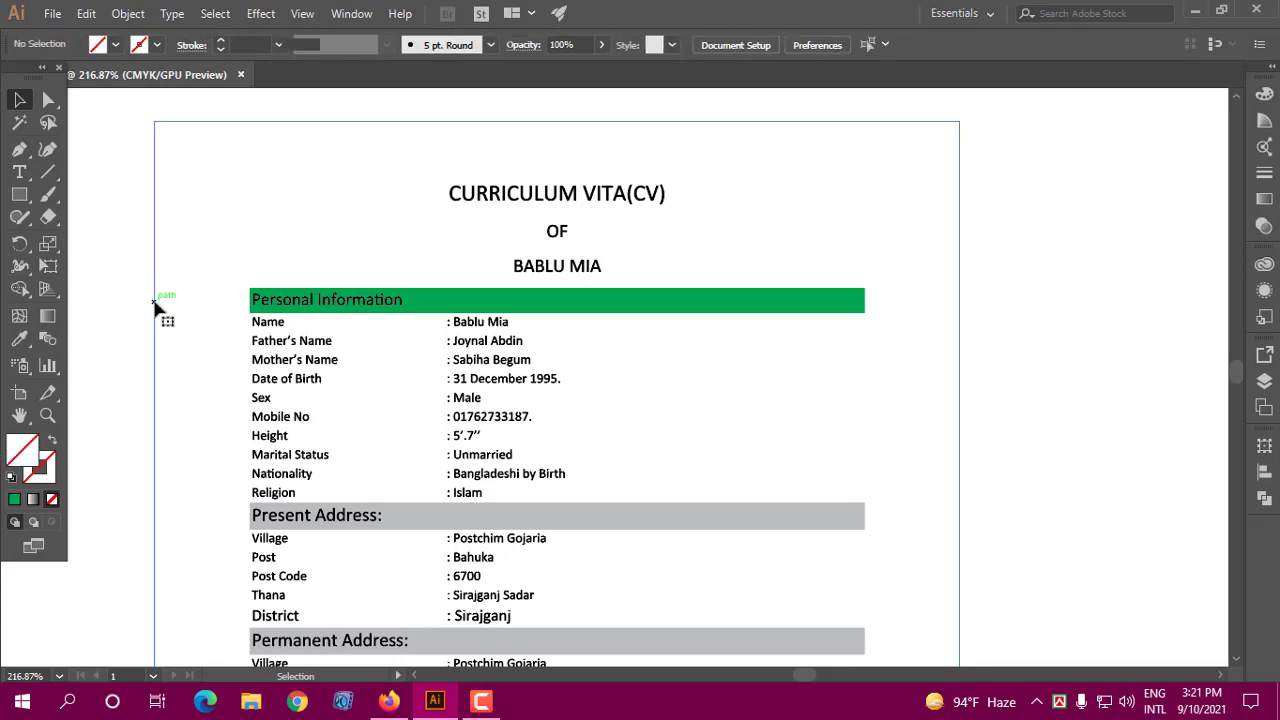
right_click(155, 309)
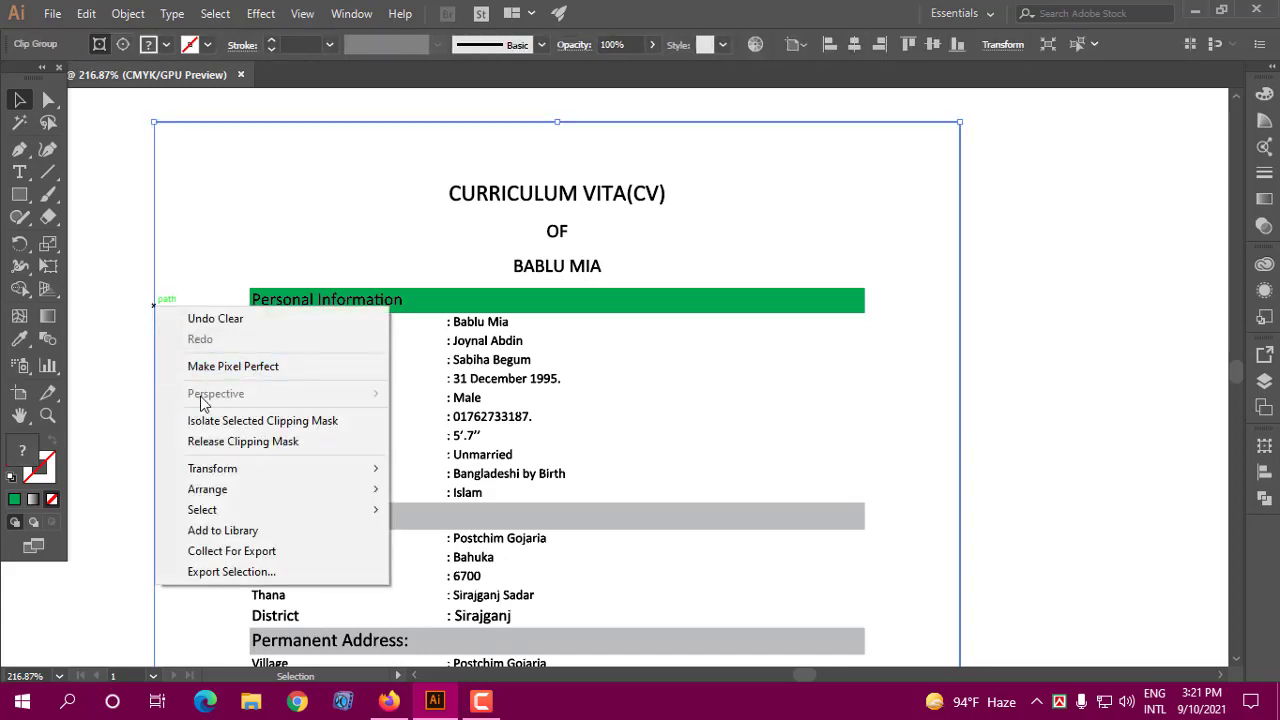
left_click(216, 441)
left_click(115, 320)
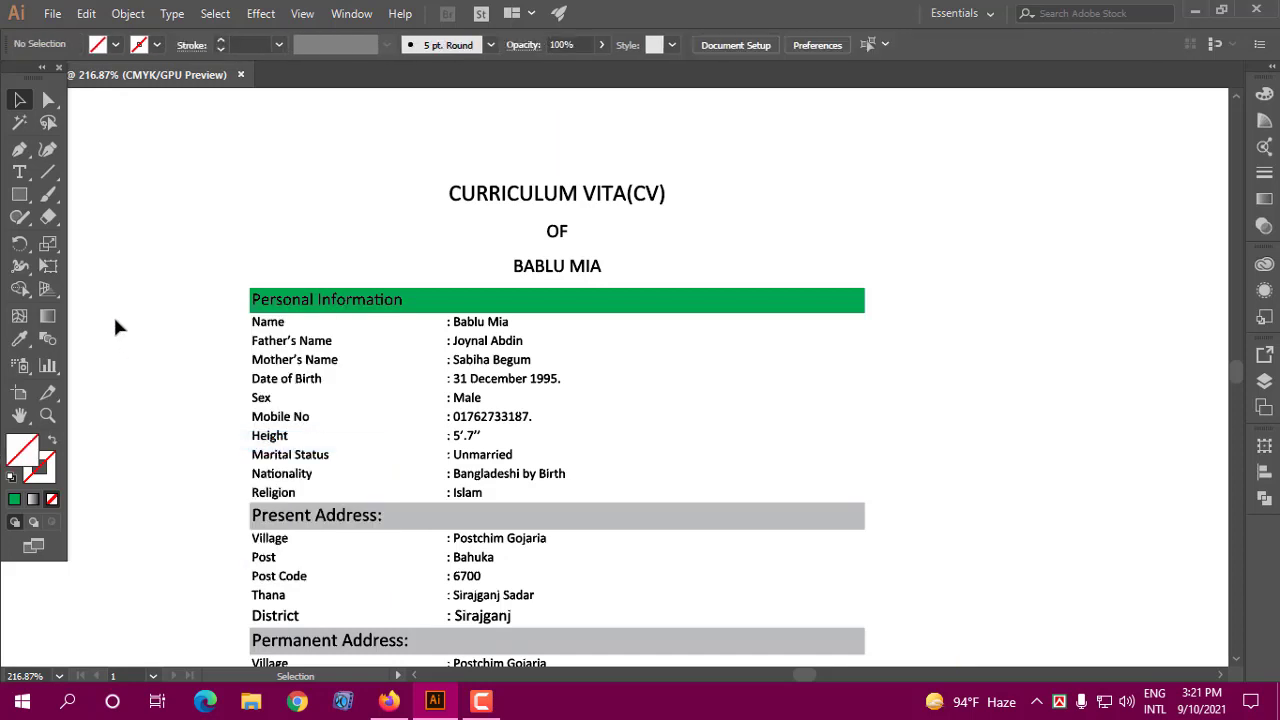
left_click_drag(167, 359, 169, 353)
key("Delete")
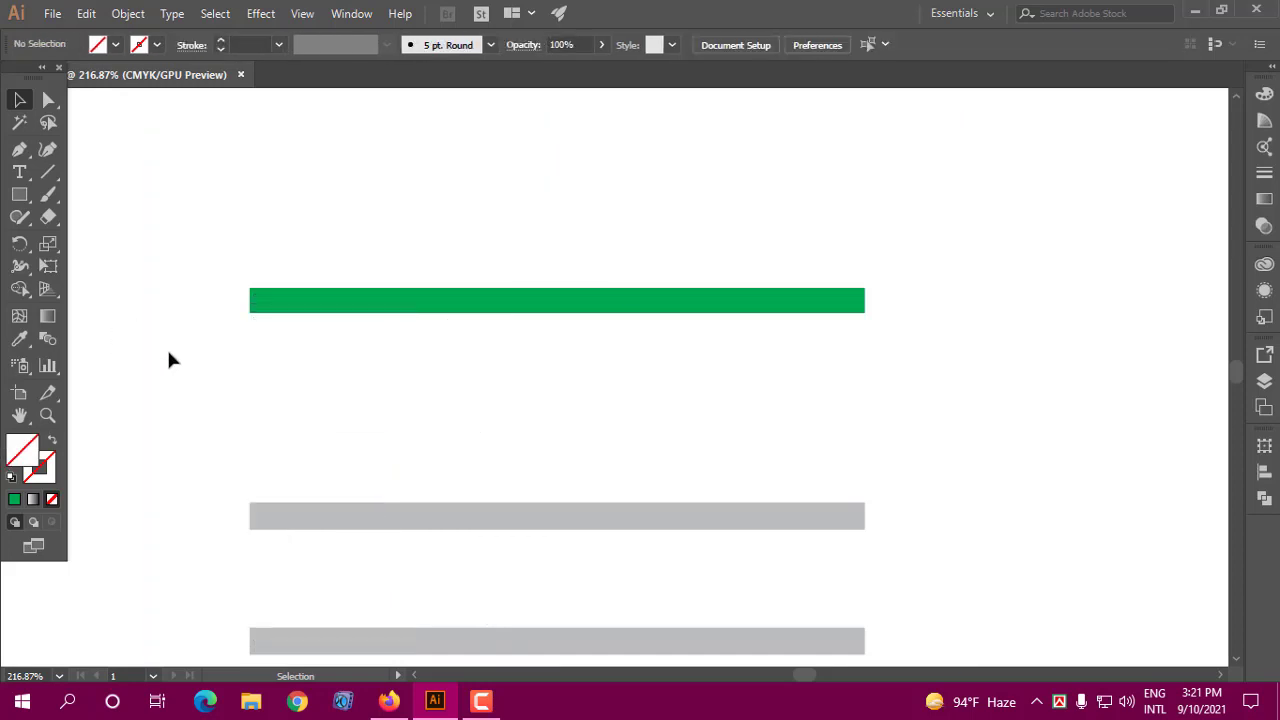
key("ctrl+z")
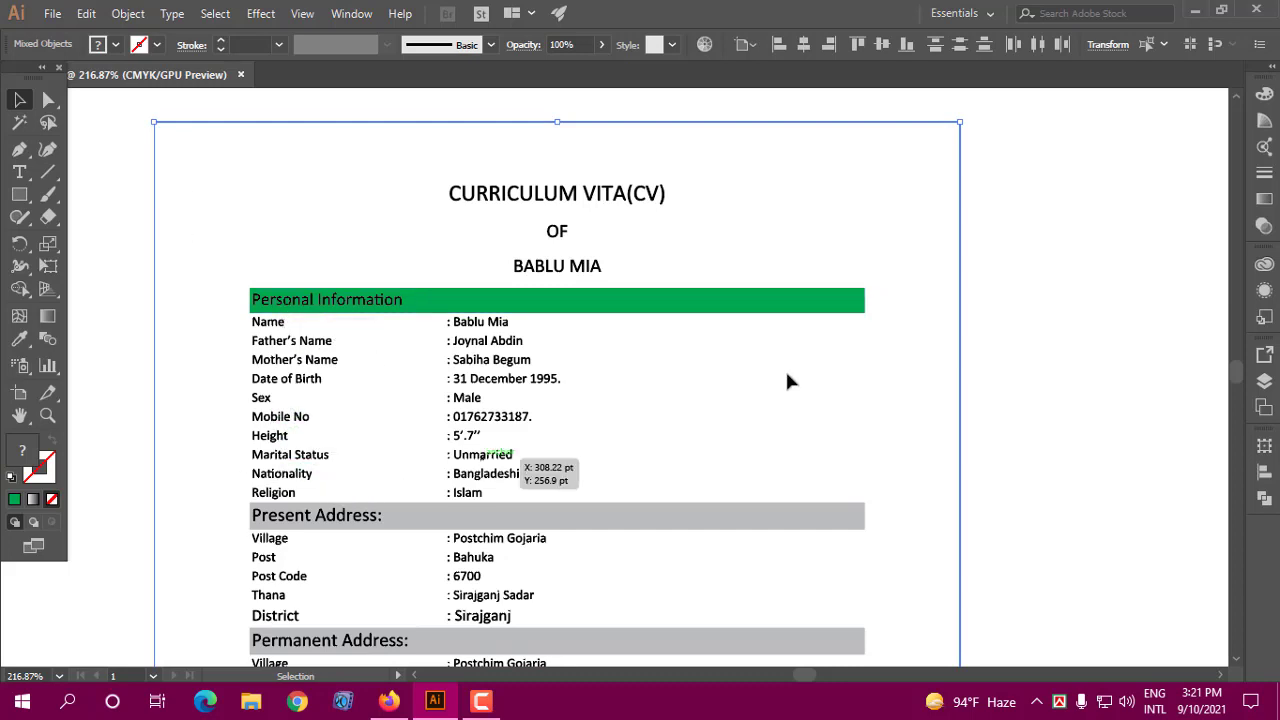
left_click(985, 235)
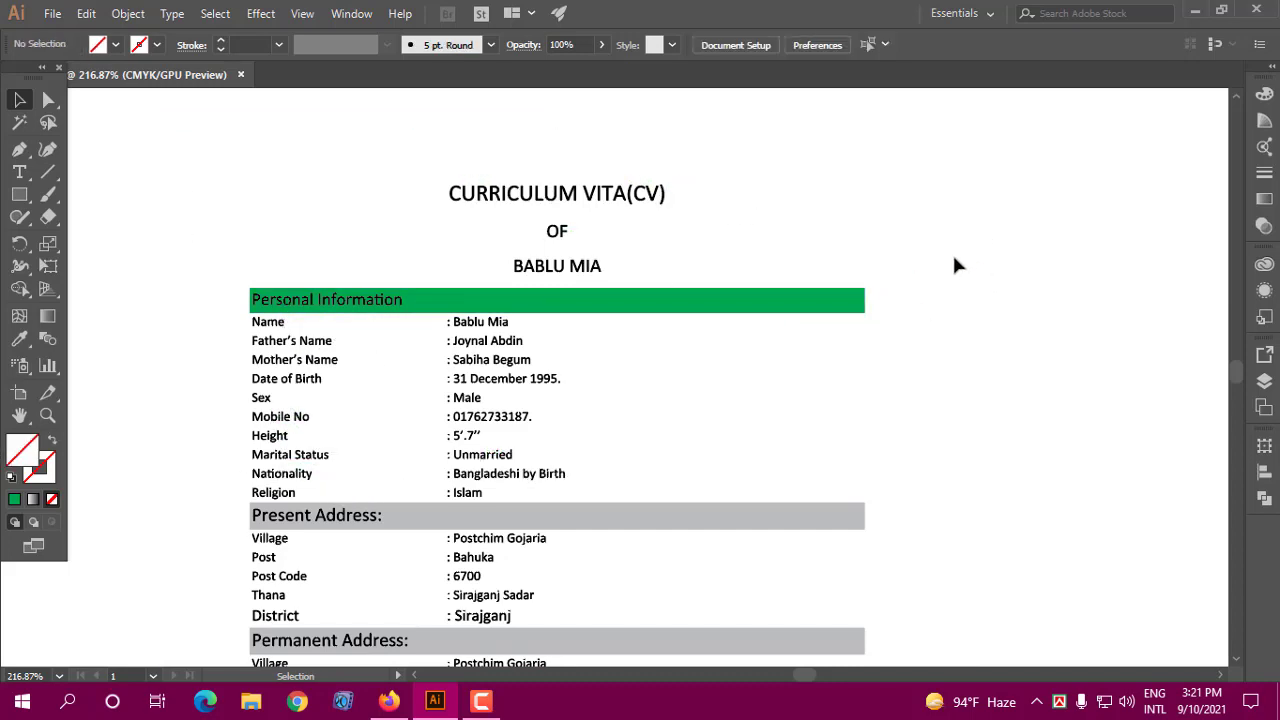
left_click(850, 306)
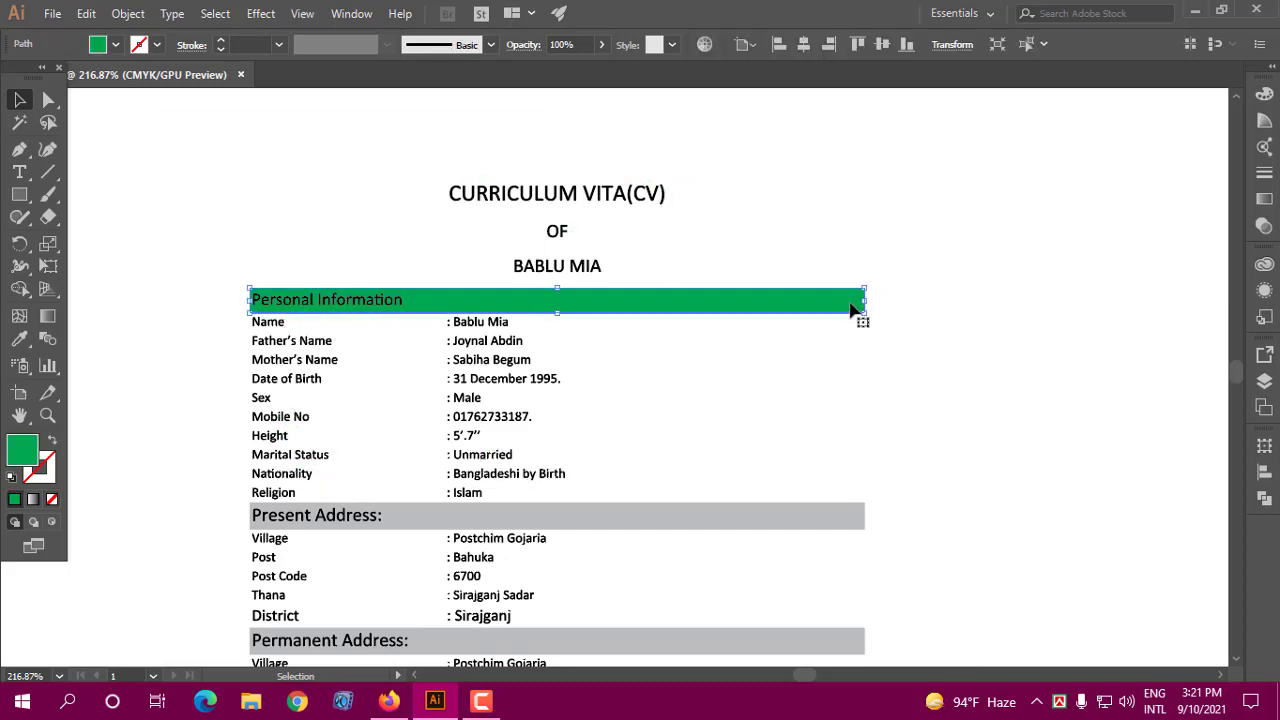
- Release the clipping mask on the CV's clipped artwork group
left_click(609, 522)
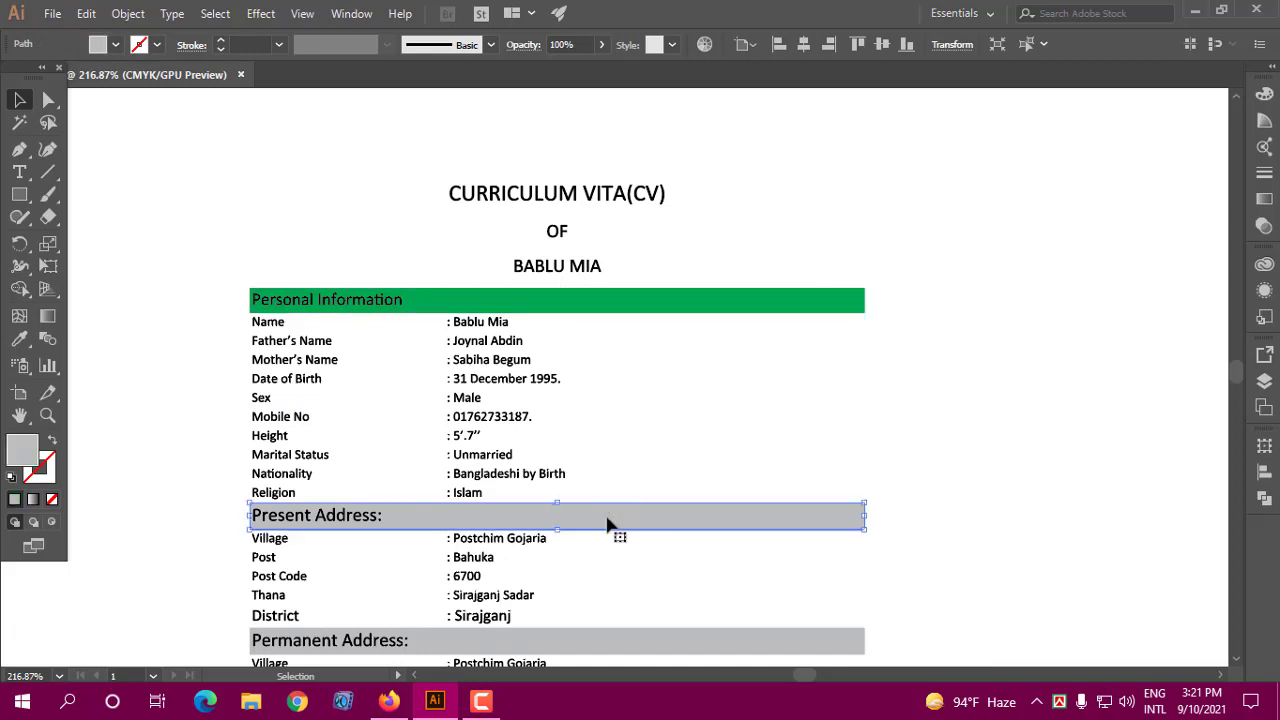
left_click(500, 362)
right_click(497, 362)
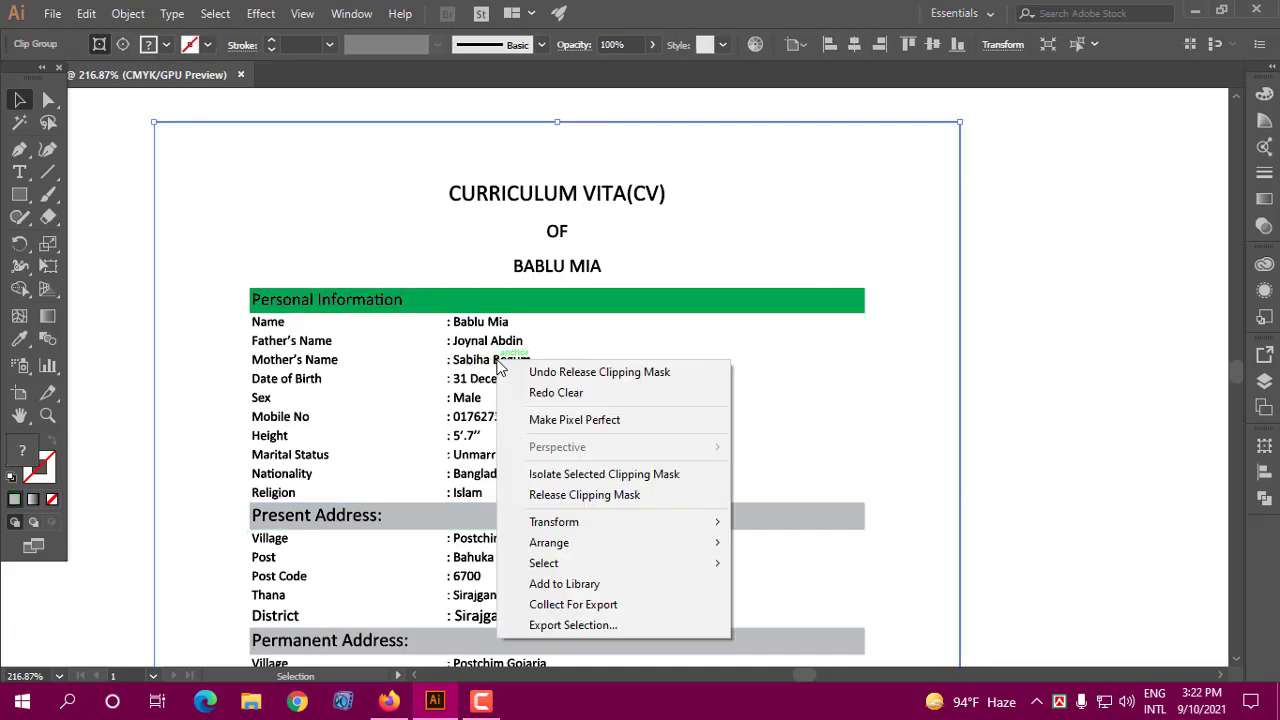
left_click(613, 497)
left_click(1143, 378)
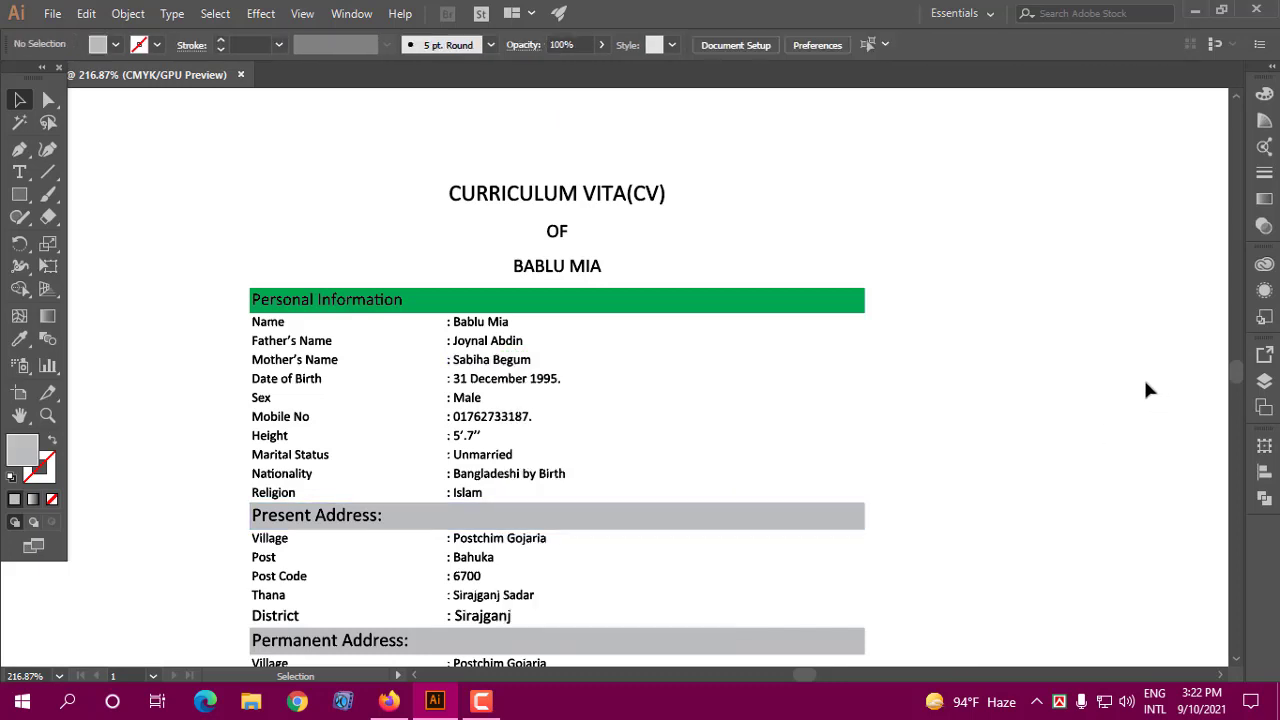
- With Direct Selection, marquee-select the CV rows from Father's Name to Height
left_click(511, 366)
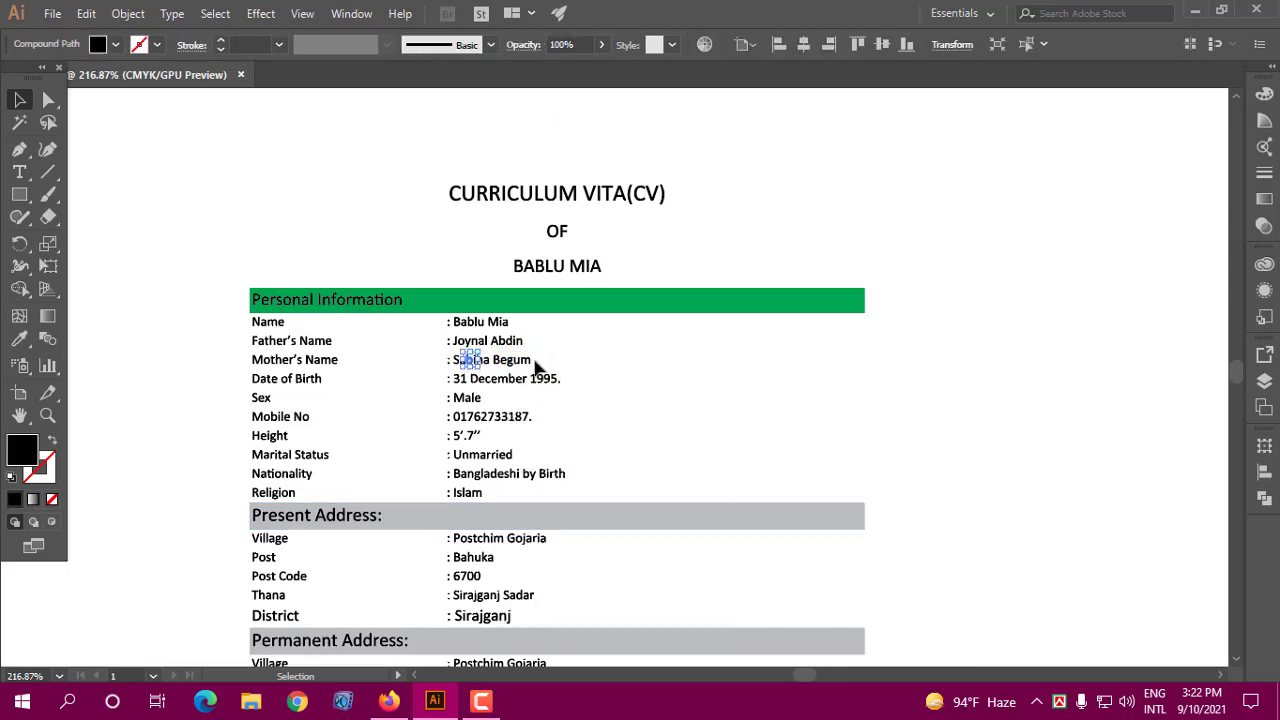
left_click(50, 99)
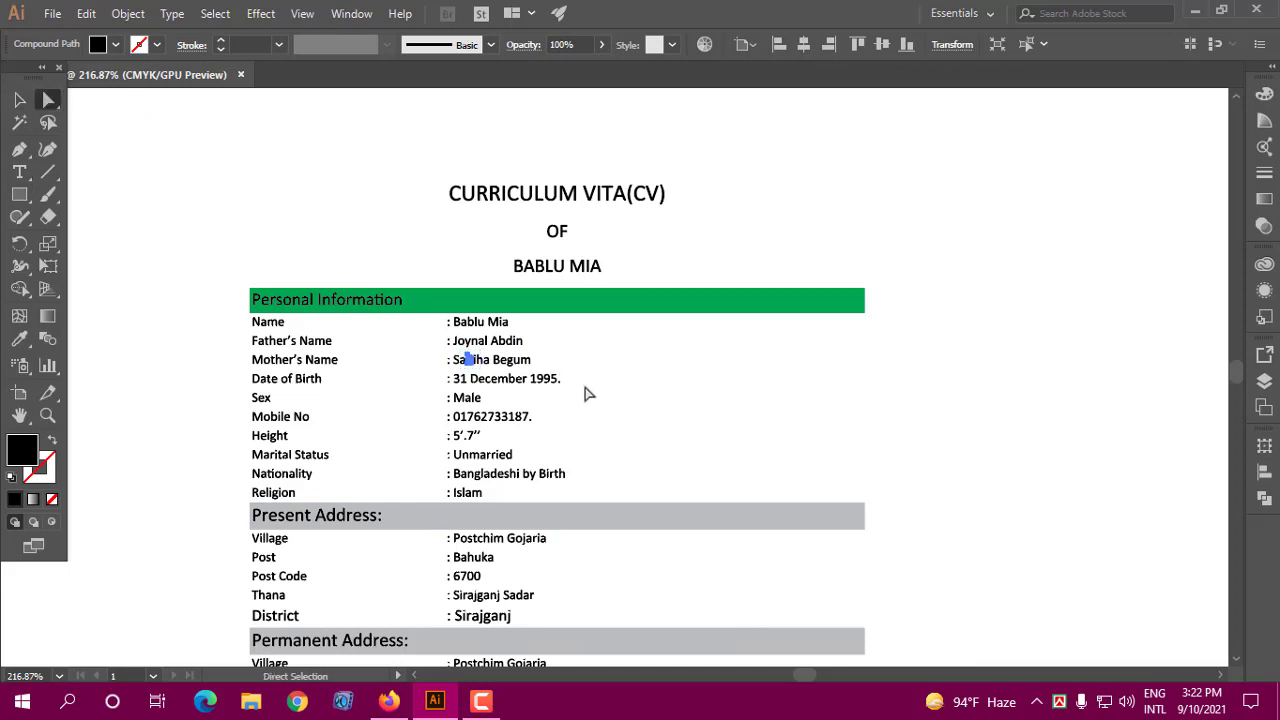
left_click(562, 344)
mouse_move(236, 333)
left_mouse_down()
mouse_move(578, 441)
mouse_move(576, 417)
left_mouse_up()
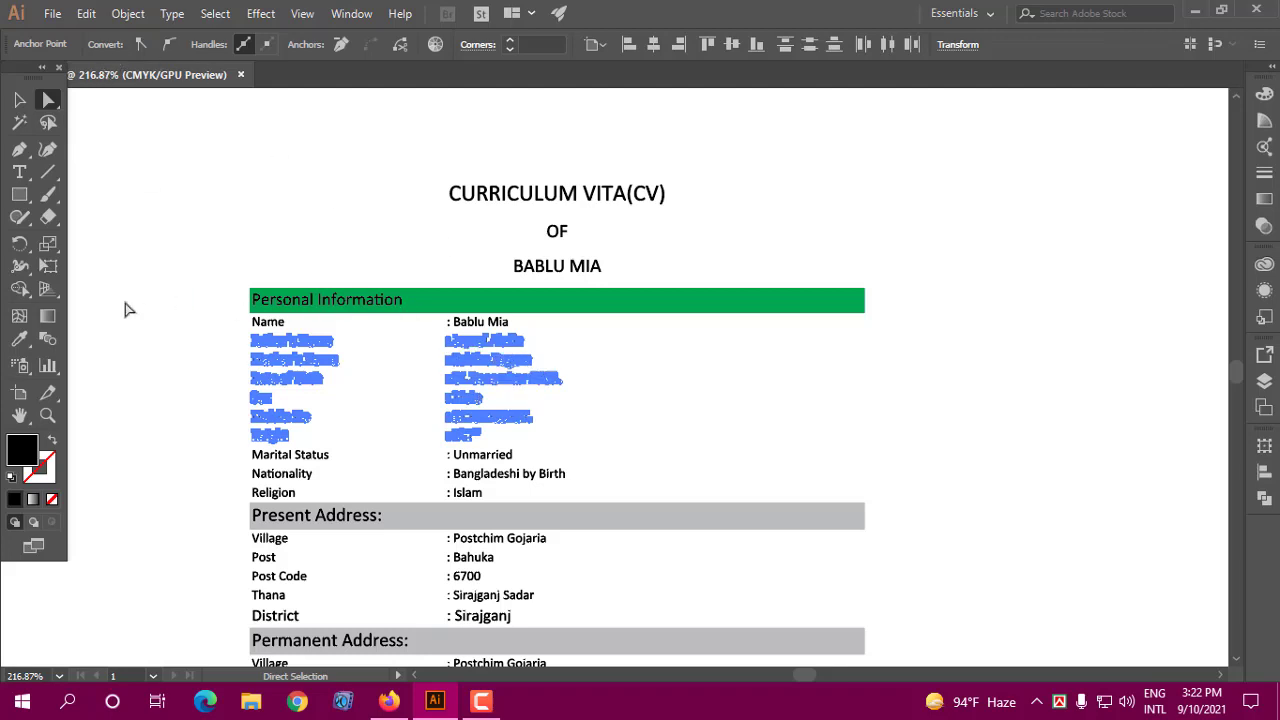
- Try a yellow fill on the selected rows, then clear the selection
double_click(21, 452)
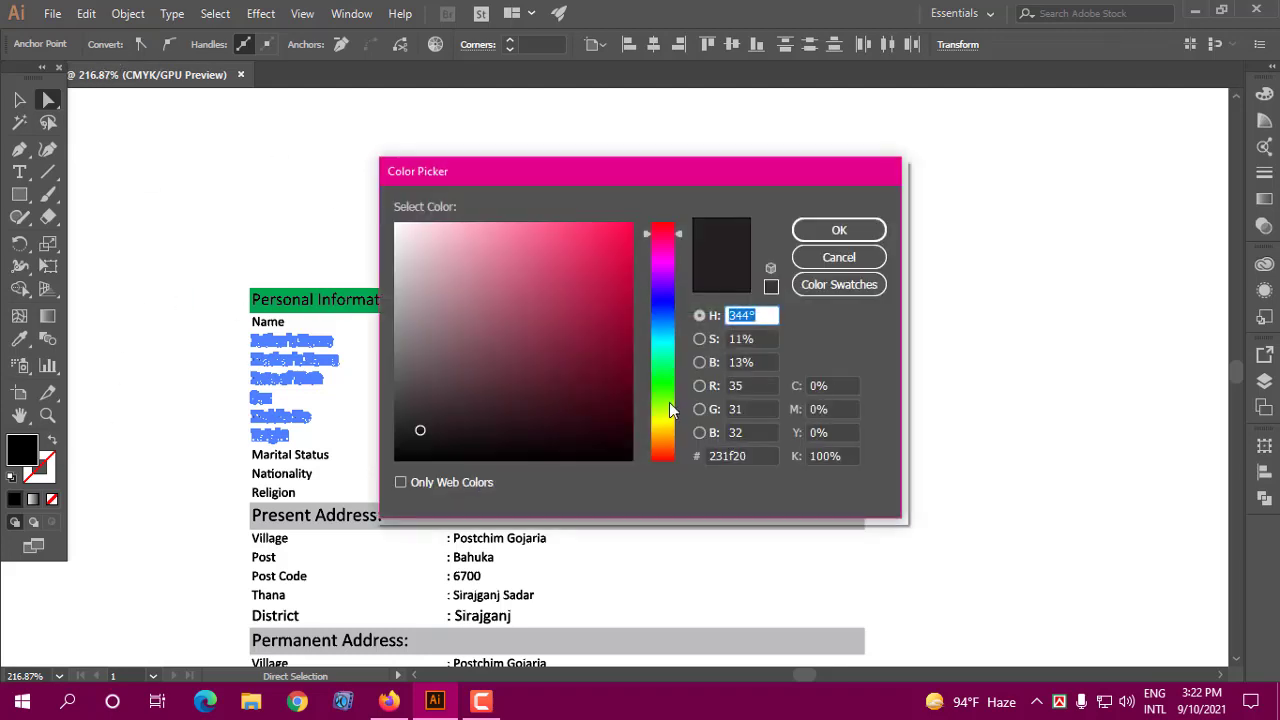
left_click_drag(669, 410, 661, 423)
left_click(839, 230)
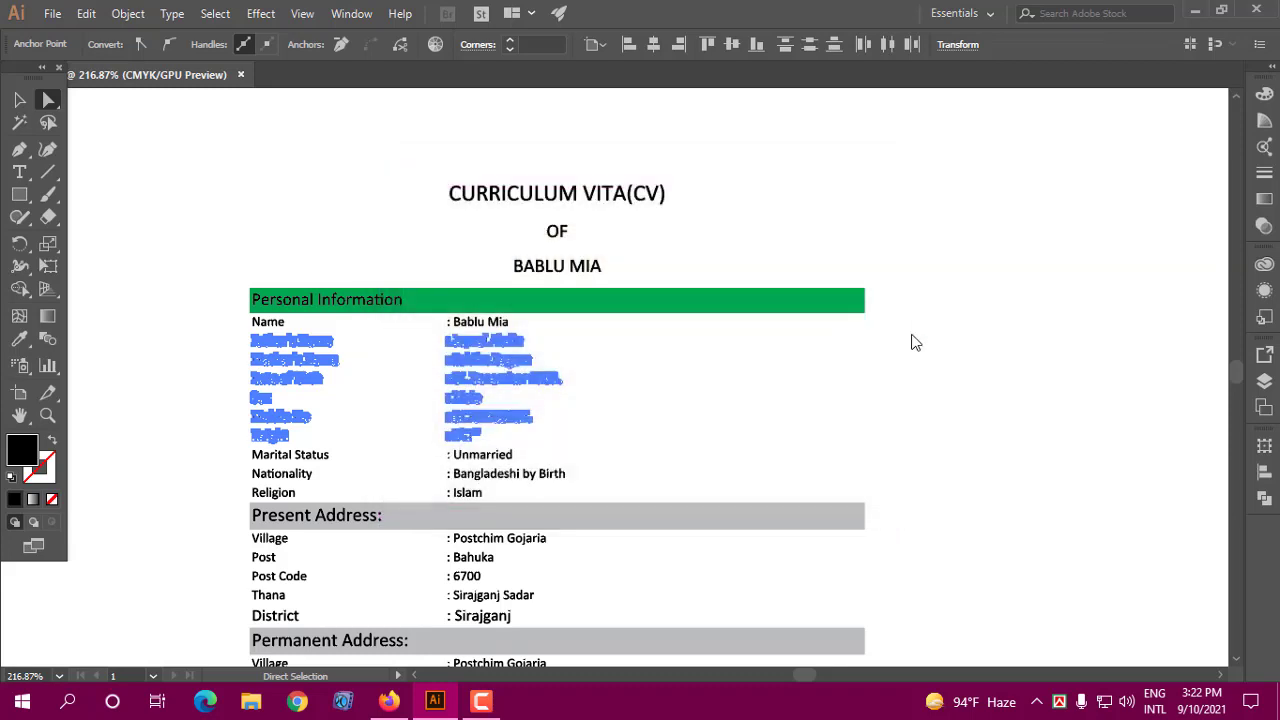
left_click(580, 403)
- Select the Mother's Name label and fill it yellow (bcb813)
left_click_drag(286, 363, 322, 367)
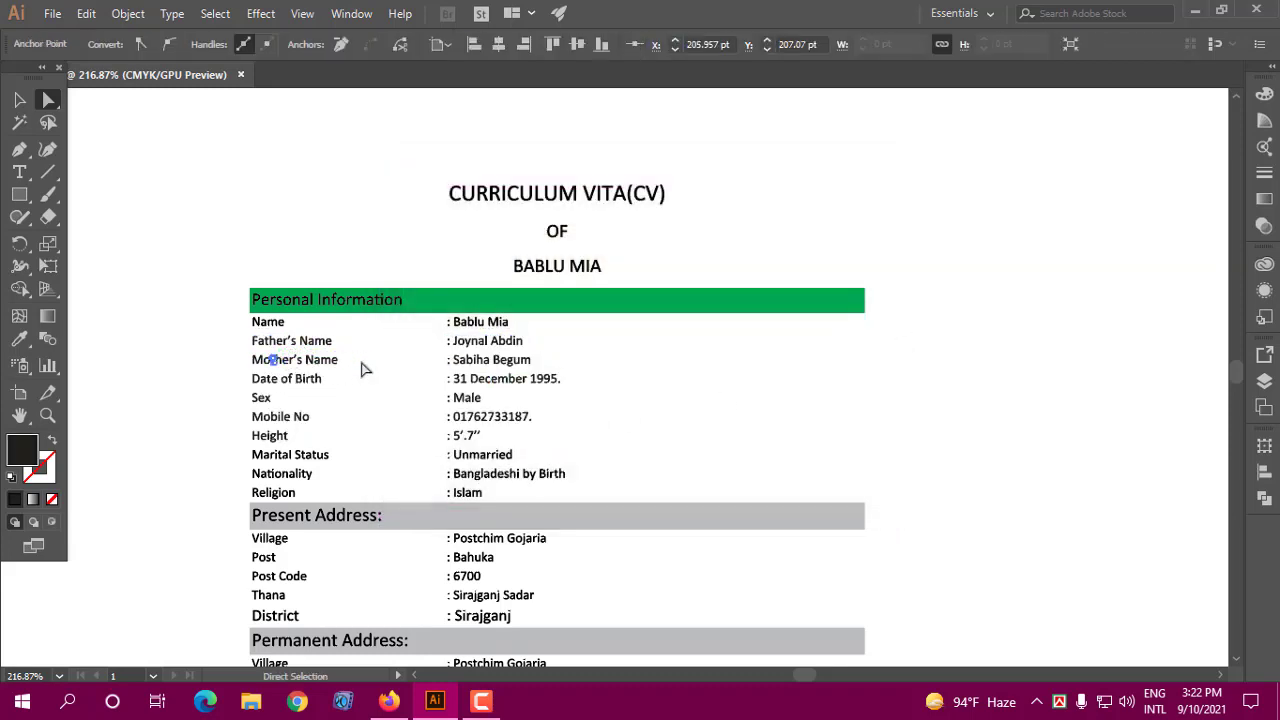
left_click(272, 363)
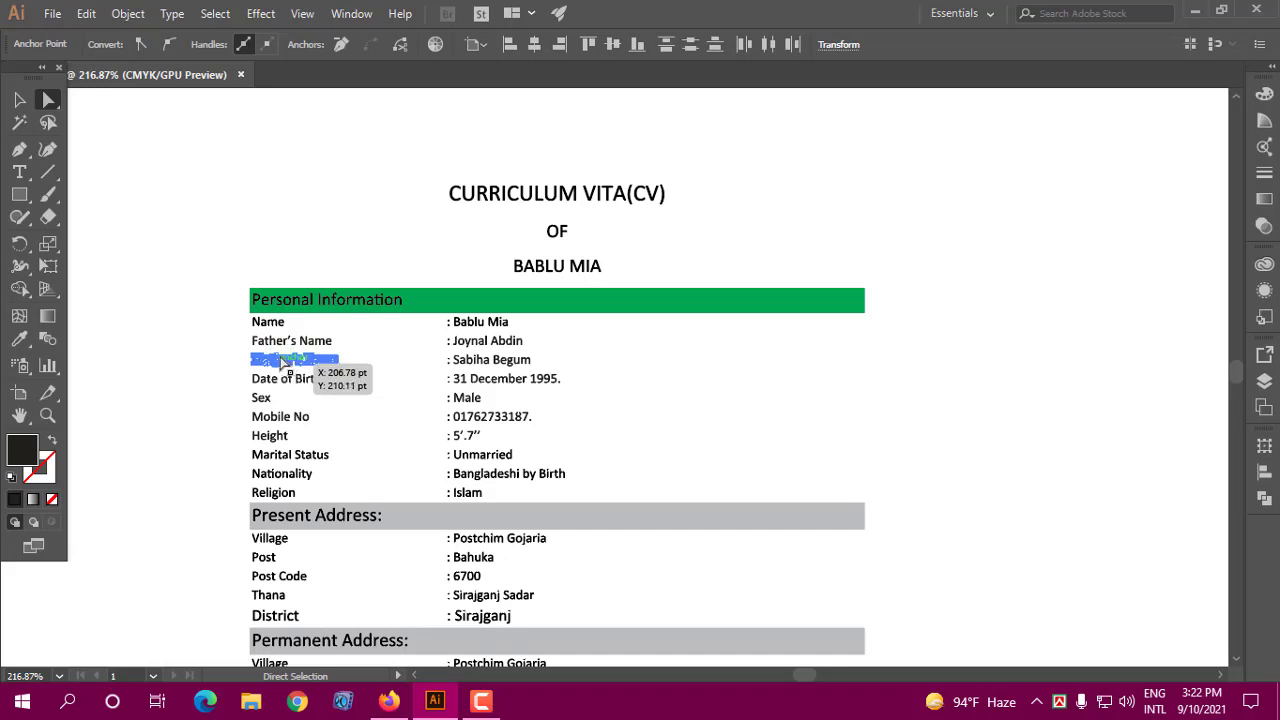
double_click(16, 450)
left_click_drag(609, 297, 608, 285)
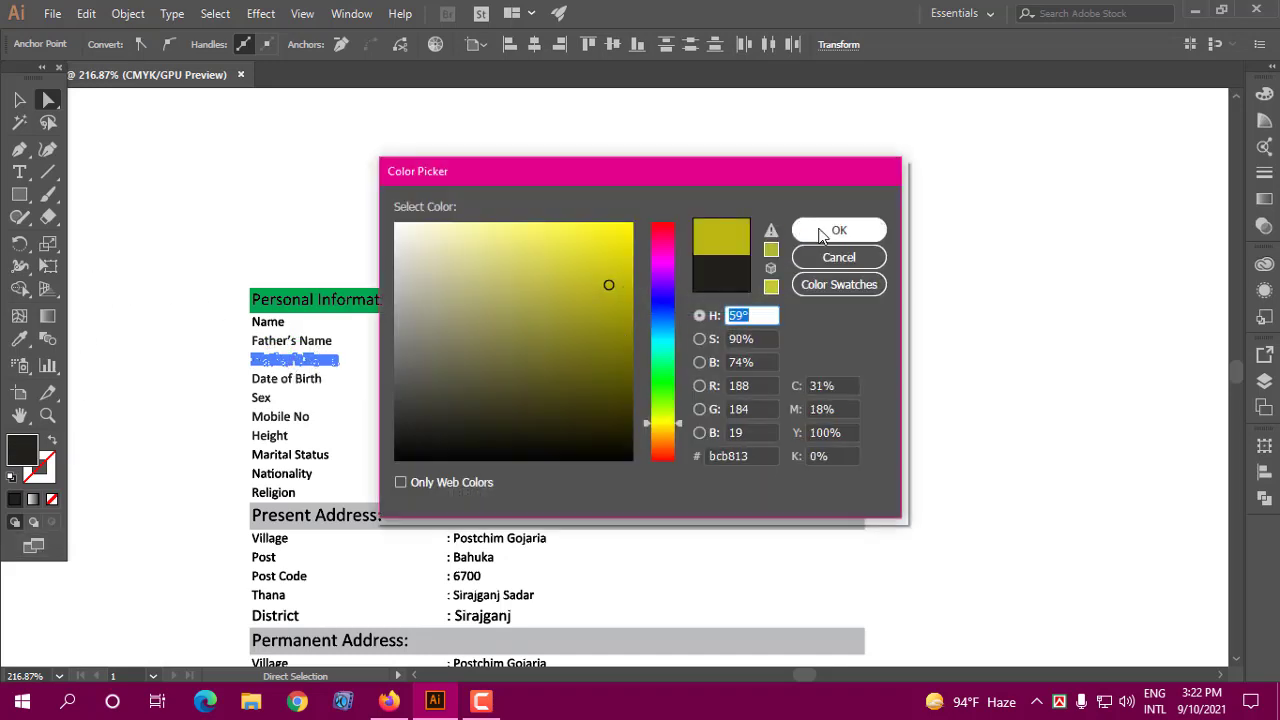
left_click(838, 231)
- Deselect the label and zoom out to view the CV's personal details
left_click(397, 372)
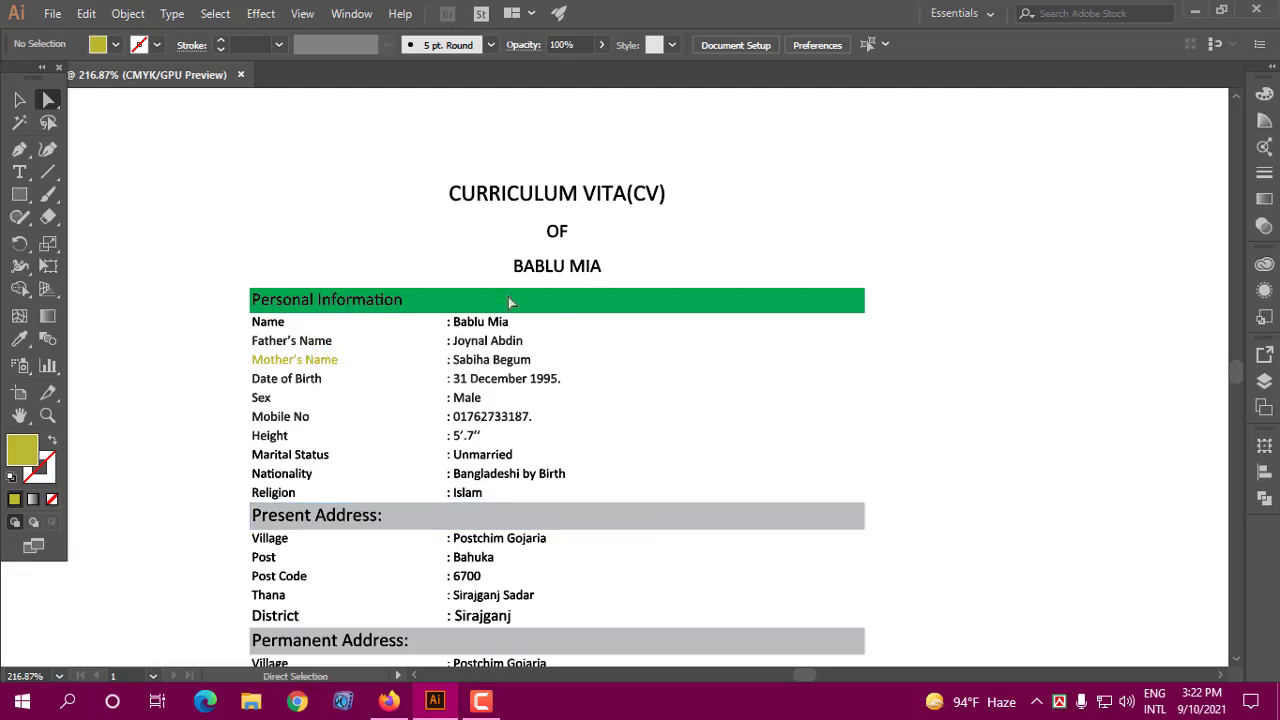
left_click(47, 415)
left_click_drag(540, 498, 337, 381)
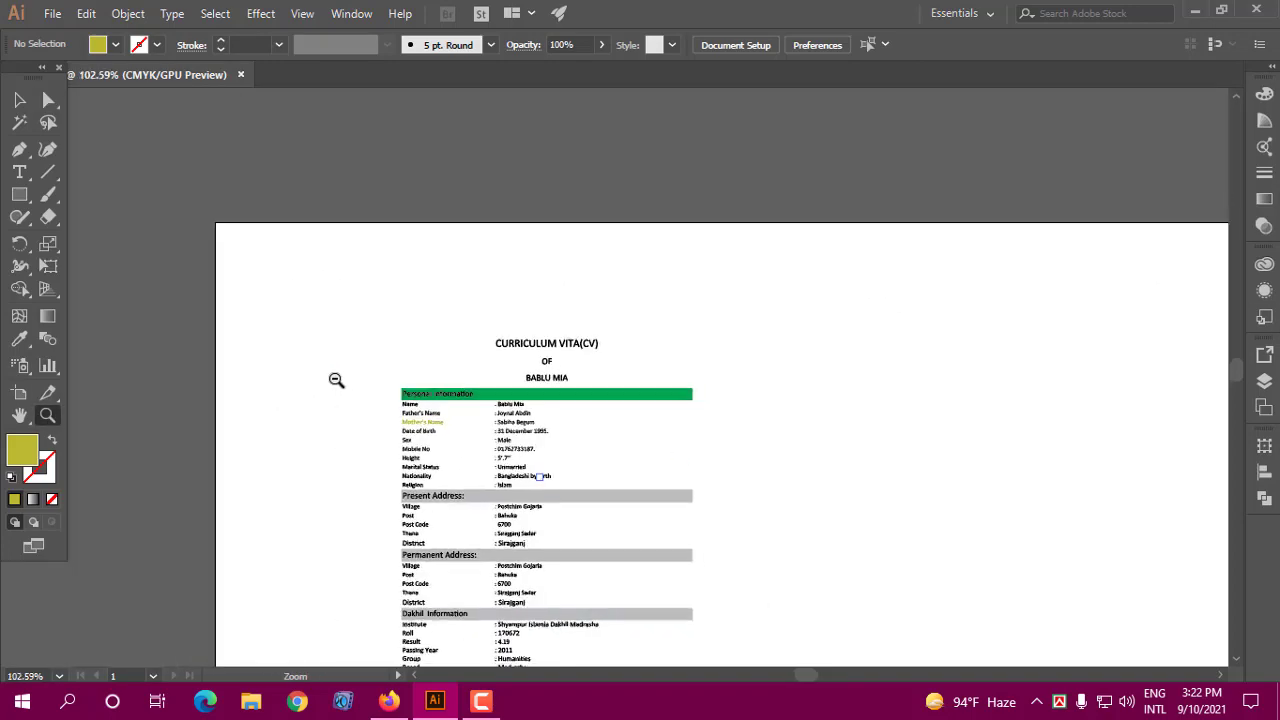
left_click_drag(654, 587, 611, 351)
- Look over the CV's personal details at 100% zoom, then minimize Illustrator to the desktop
left_click_drag(489, 171, 535, 207)
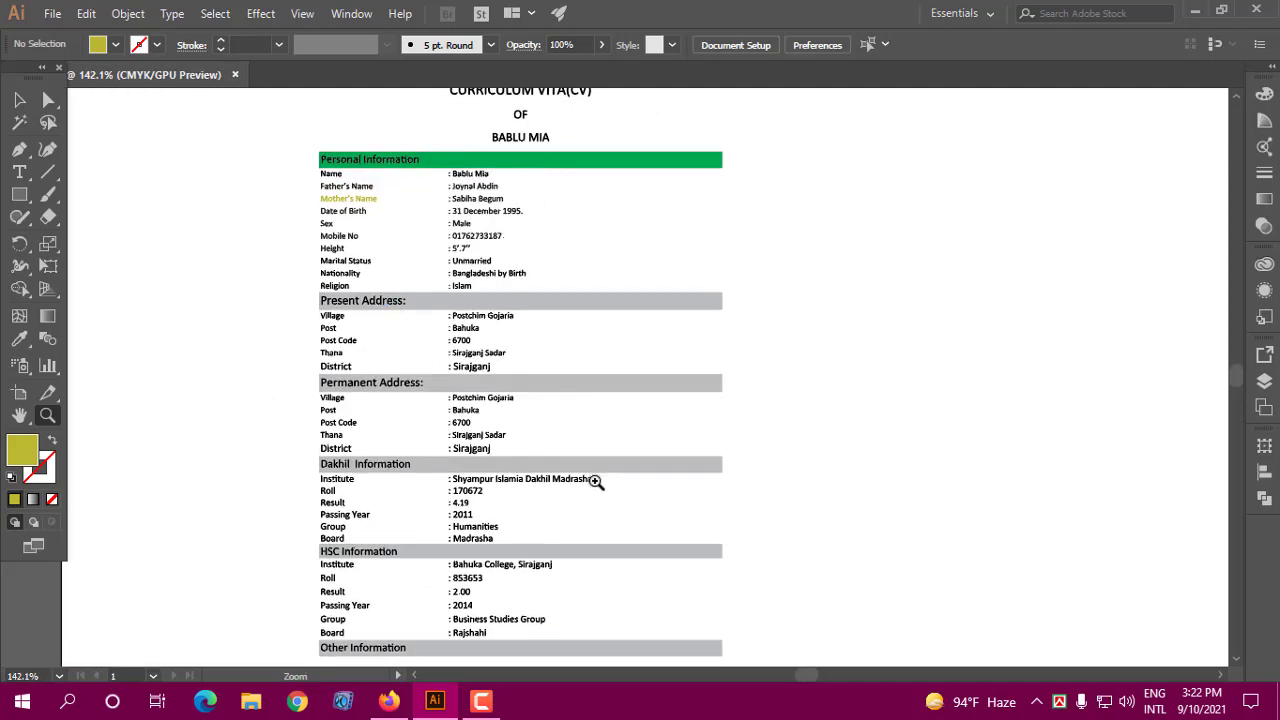
mouse_move(562, 498)
left_mouse_down()
mouse_move(551, 468)
mouse_move(468, 421)
left_mouse_up()
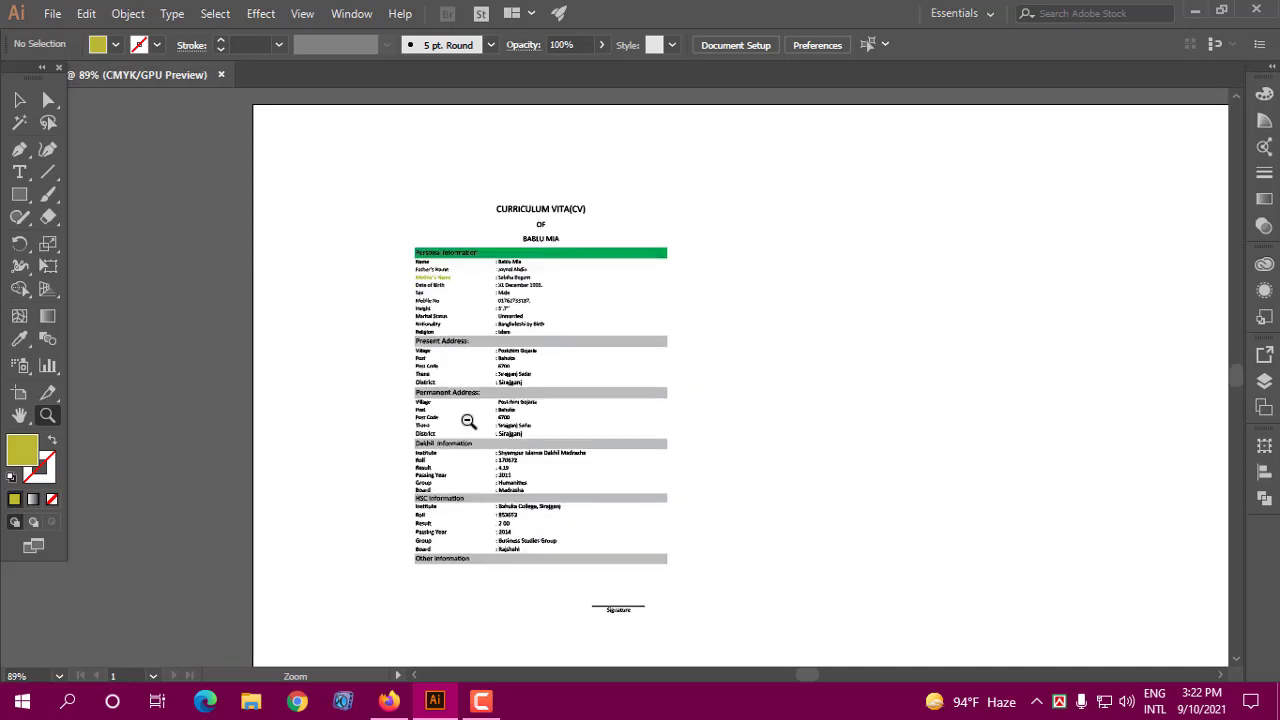
left_click(127, 13)
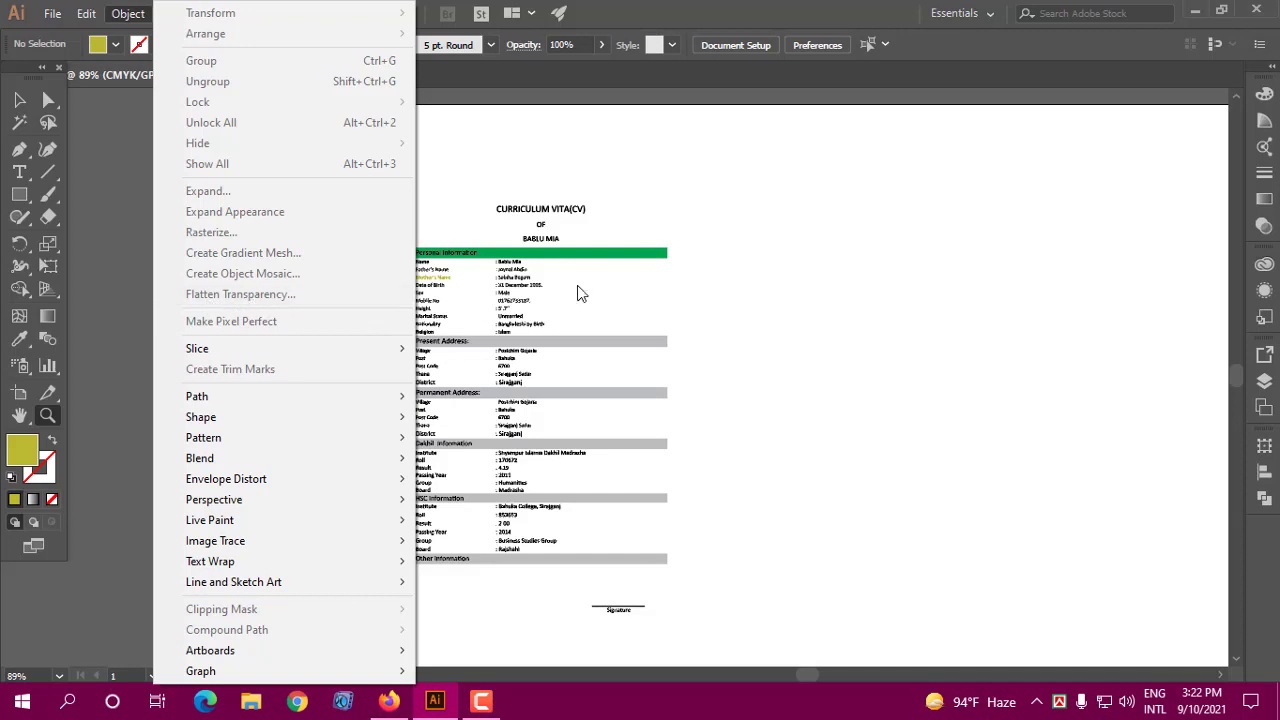
left_click(671, 294)
key("ctrl+1")
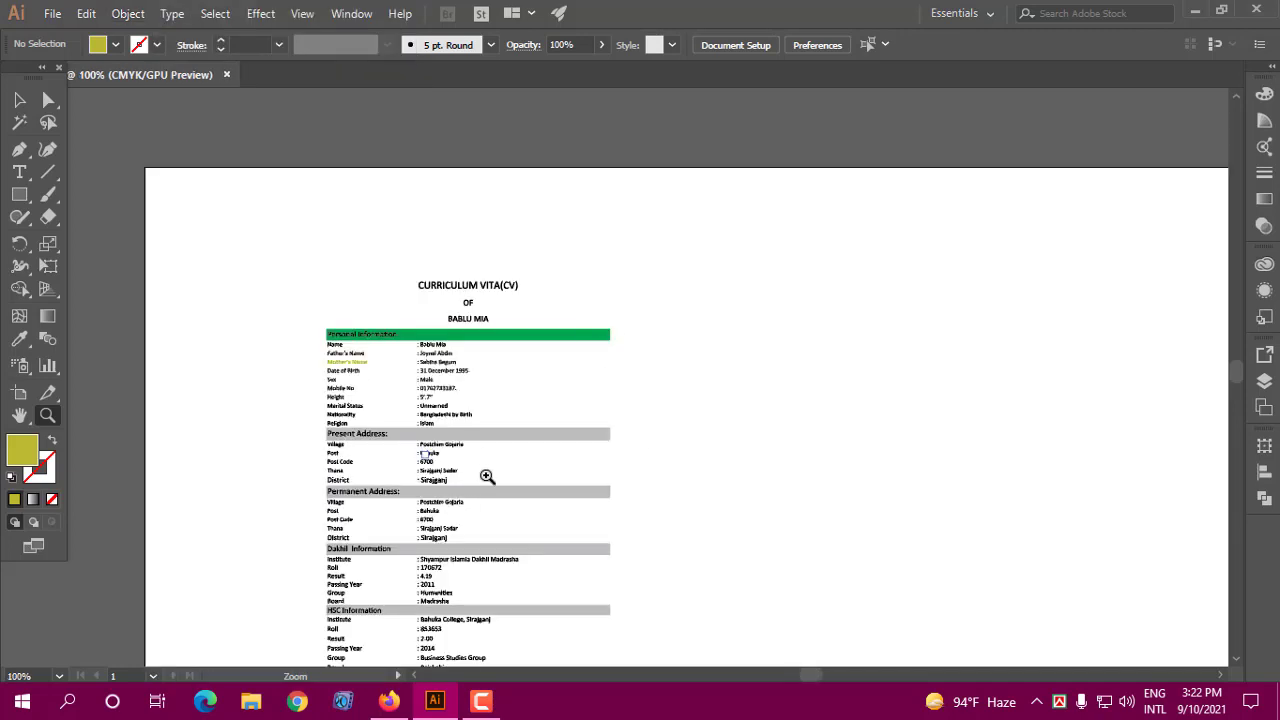
scroll(518, 433, "down", 3)
left_click_drag(380, 214, 443, 243)
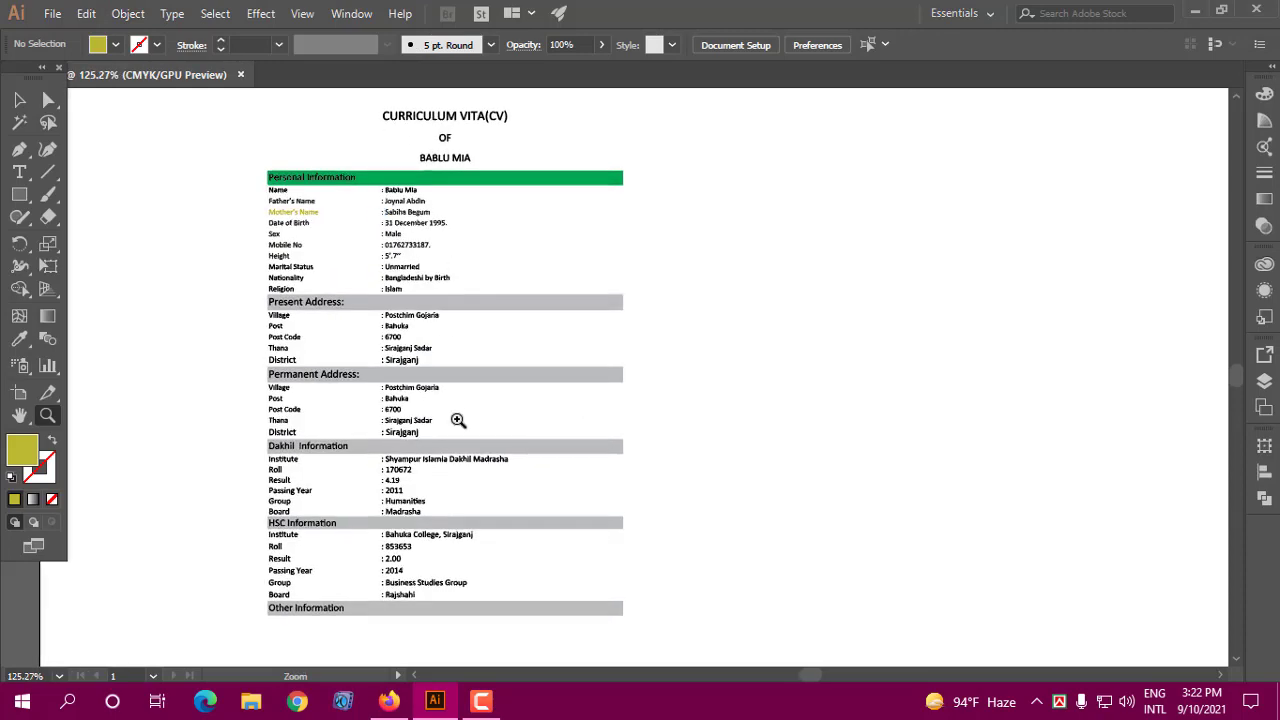
left_click(1194, 12)
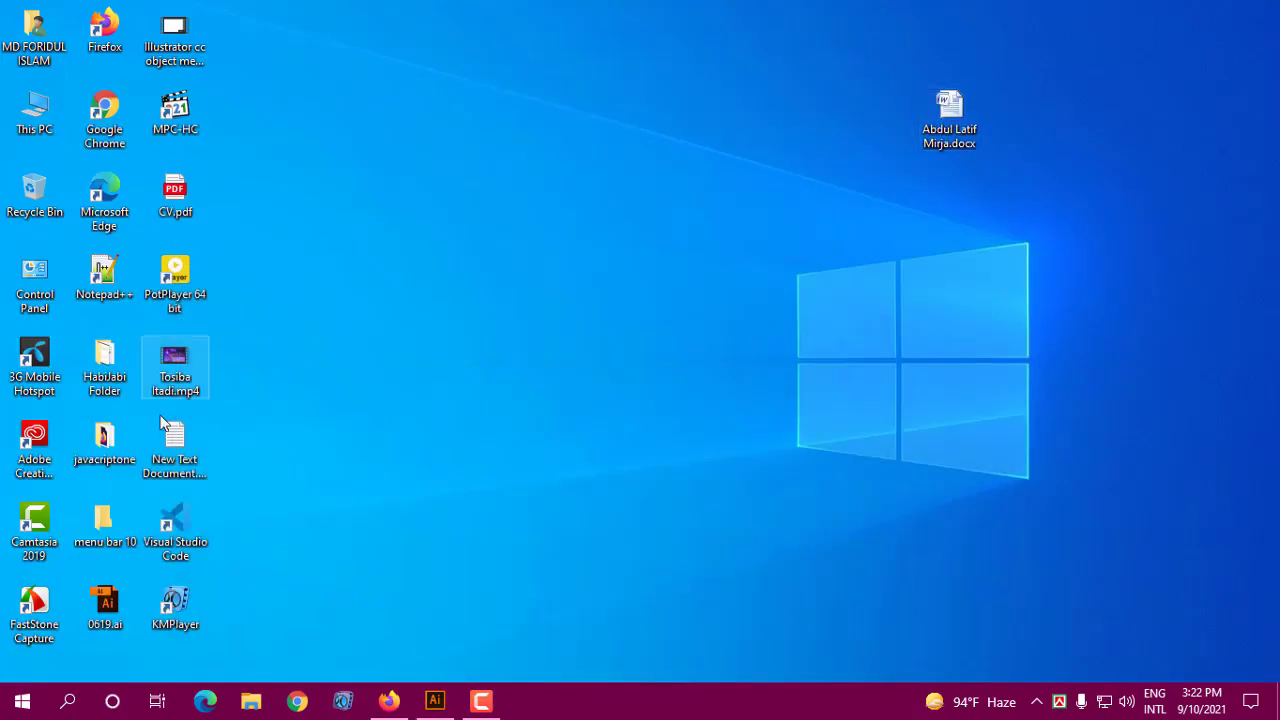
right_click(176, 200)
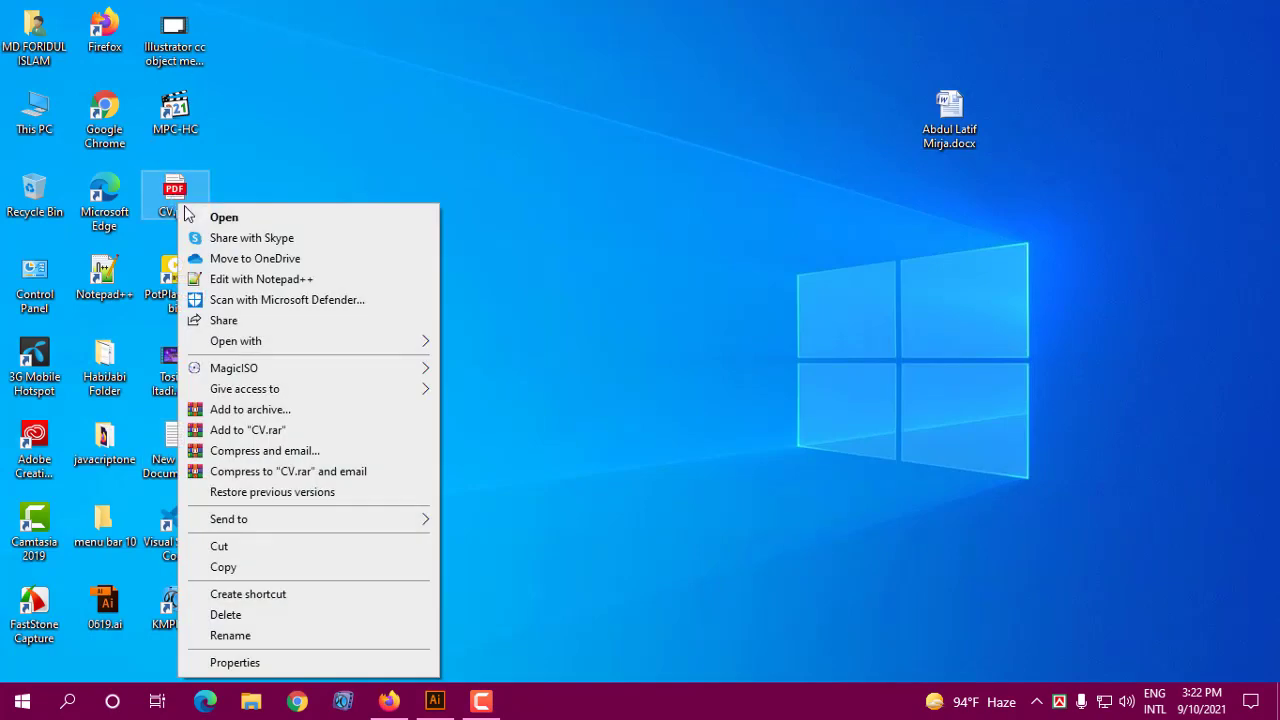
left_click(238, 219)
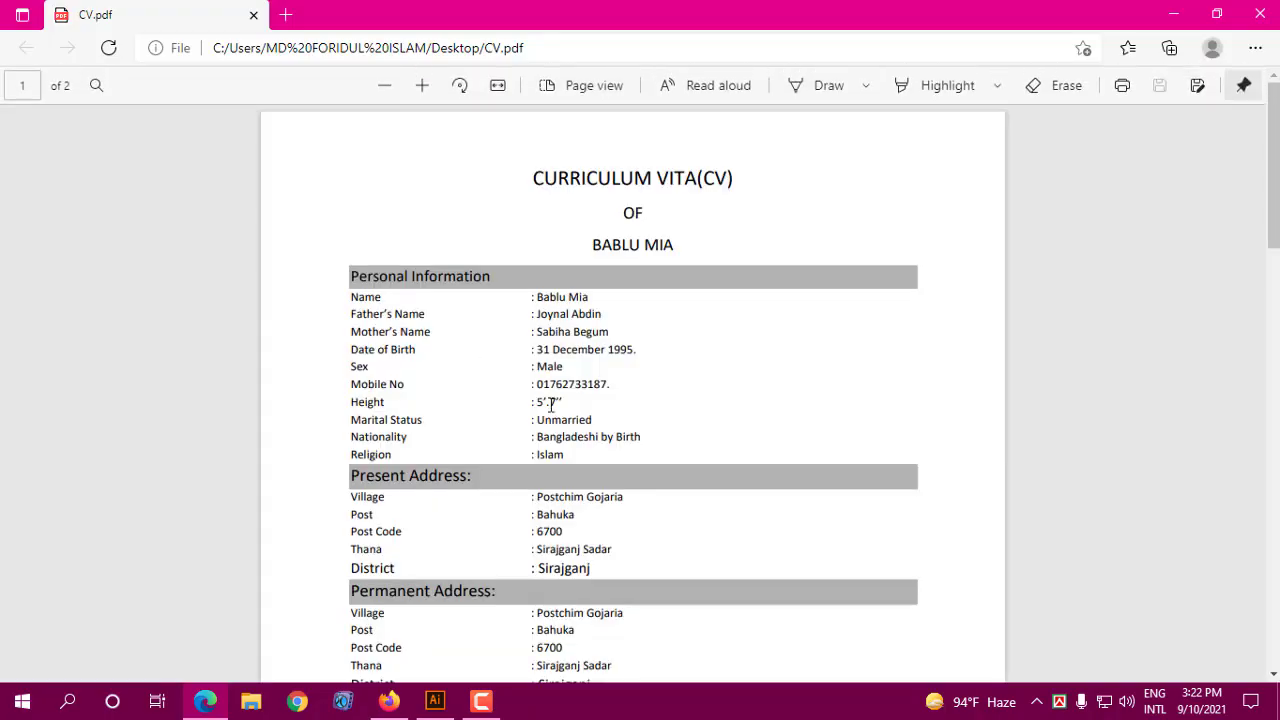
left_click_drag(352, 297, 470, 456)
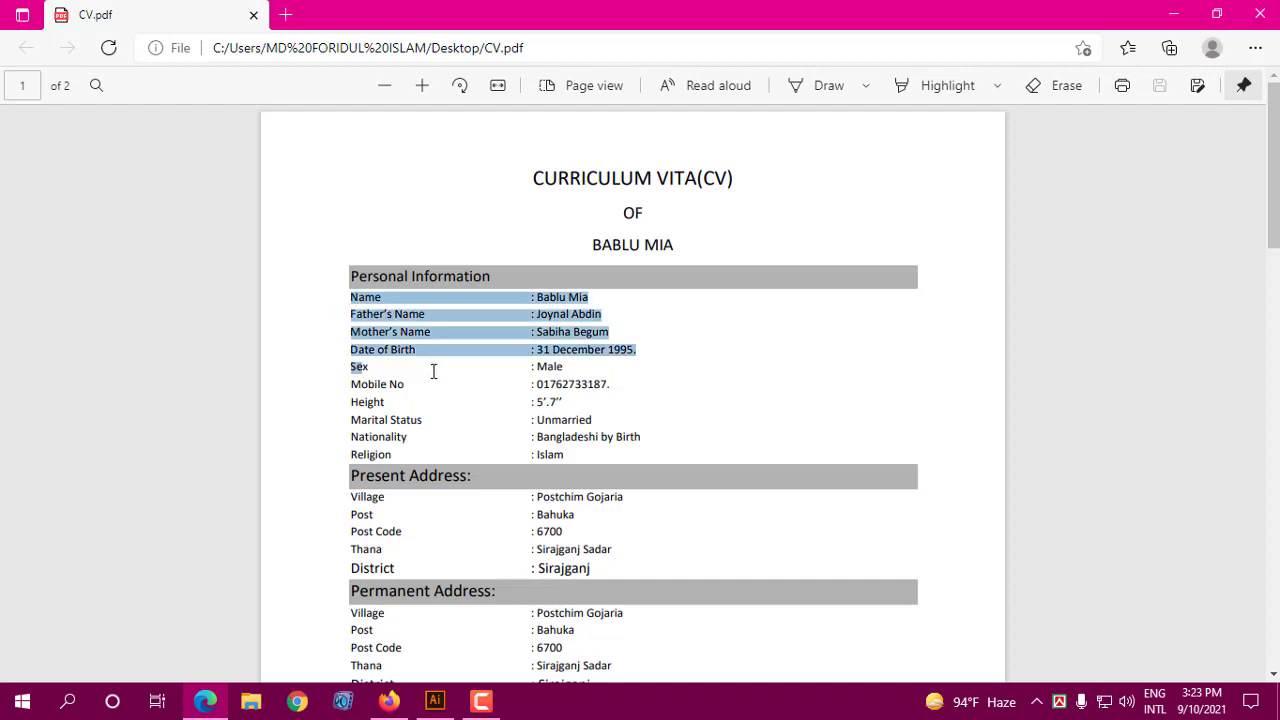
left_click(575, 415)
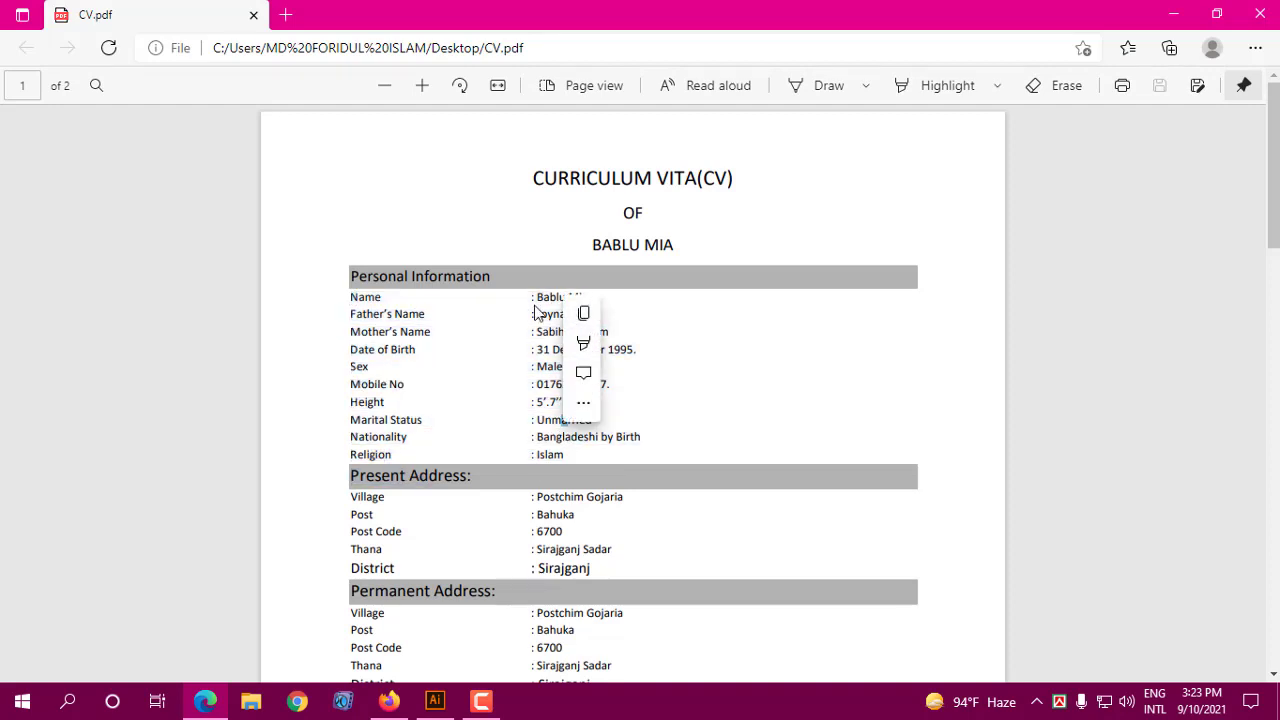
mouse_move(533, 291)
left_mouse_down()
mouse_move(643, 443)
mouse_move(649, 580)
left_mouse_up()
right_click(648, 455)
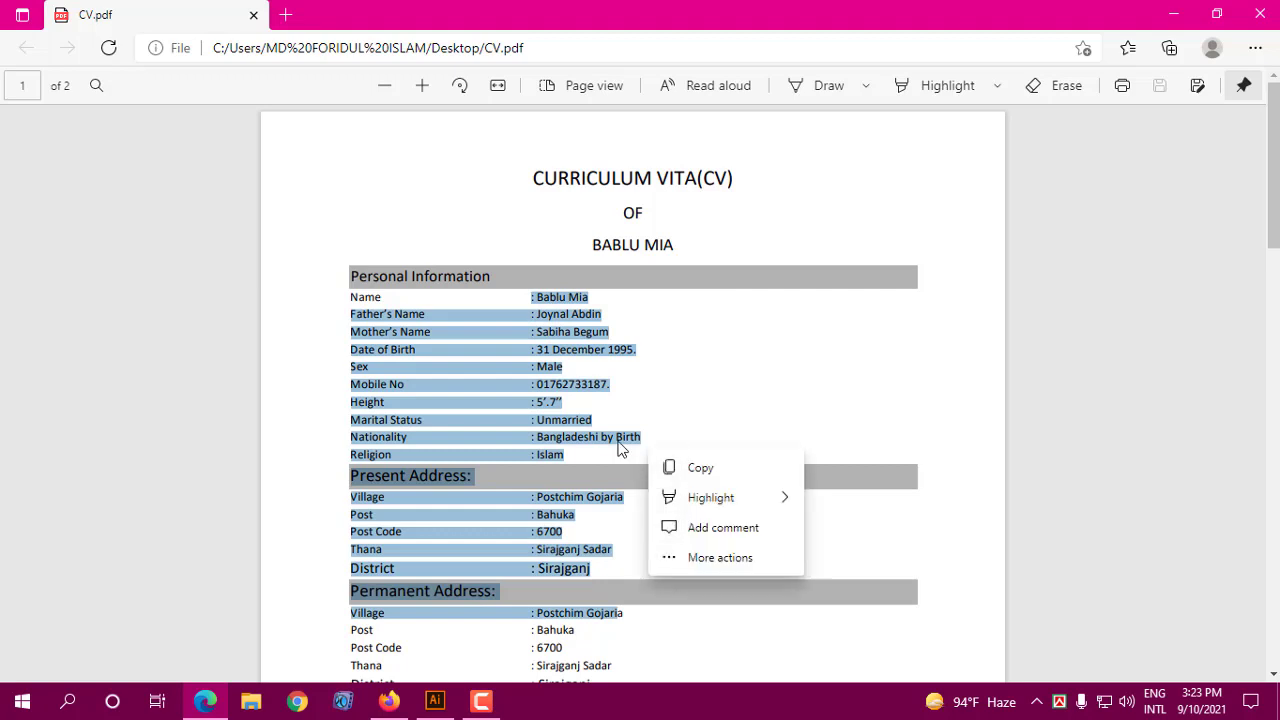
left_click(562, 323)
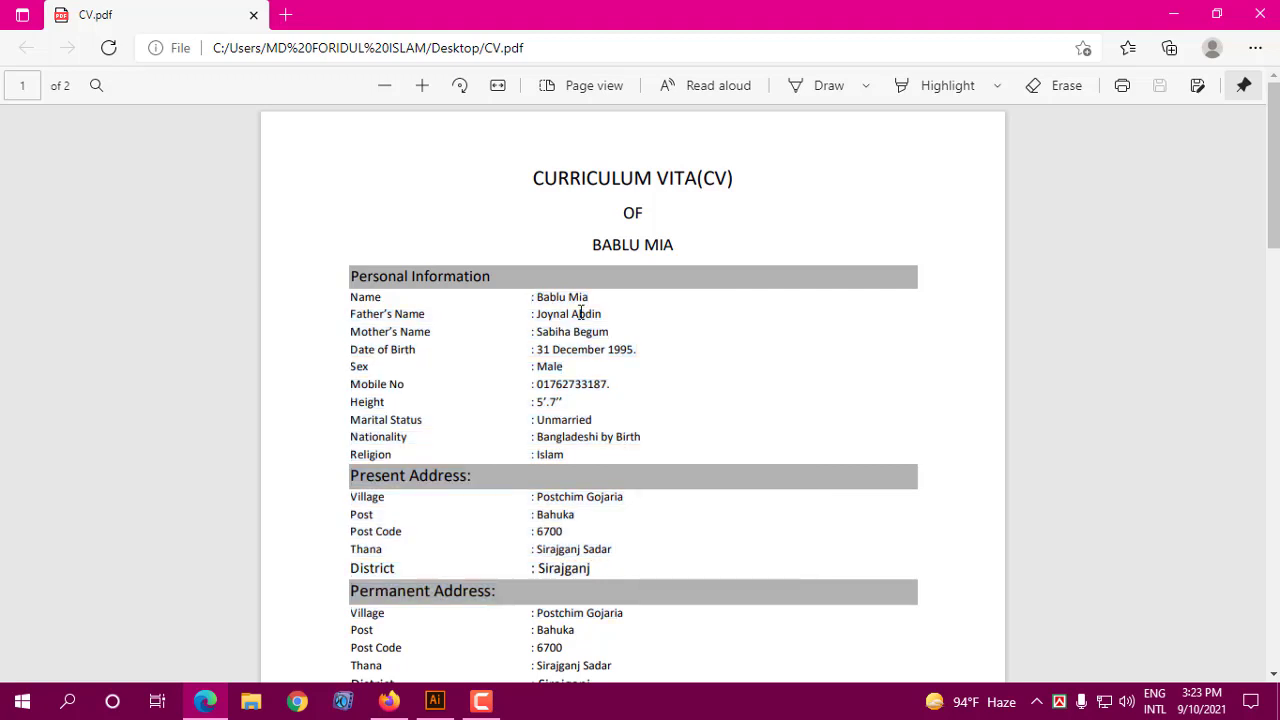
left_click(1258, 14)
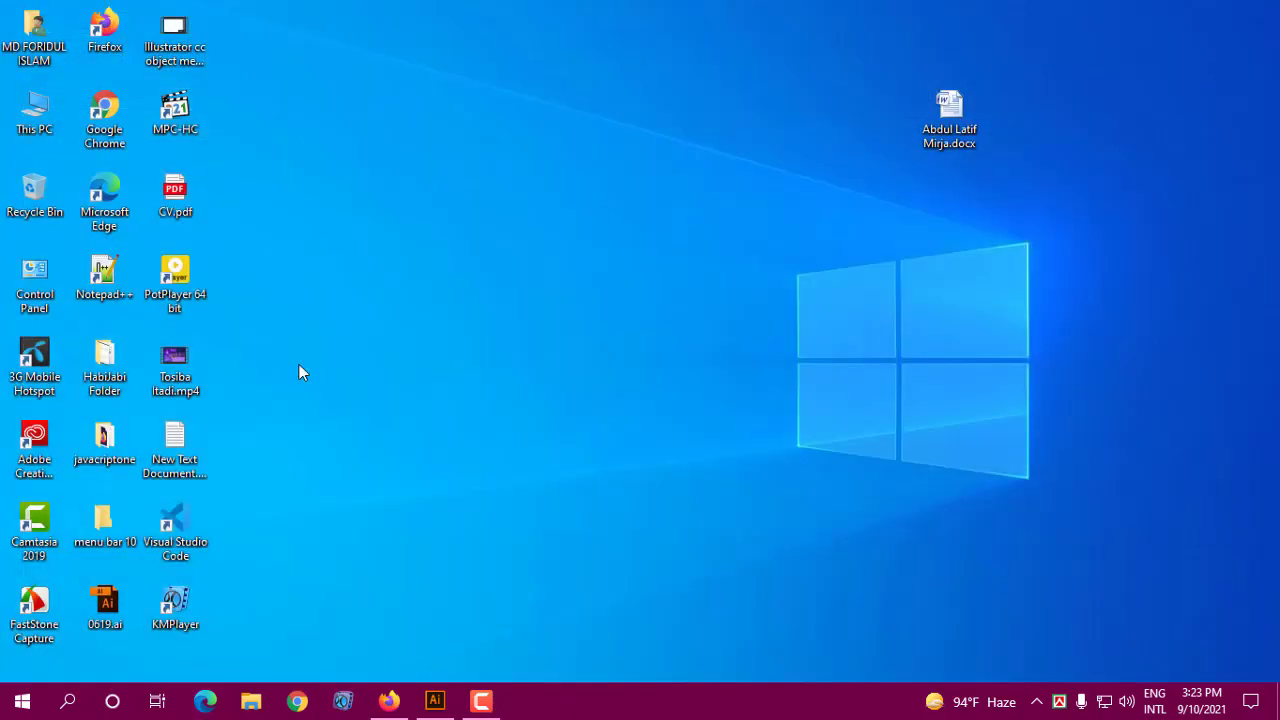
- Bring Illustrator forward and load the second CV PDF from Downloads with File > Place
left_click(434, 700)
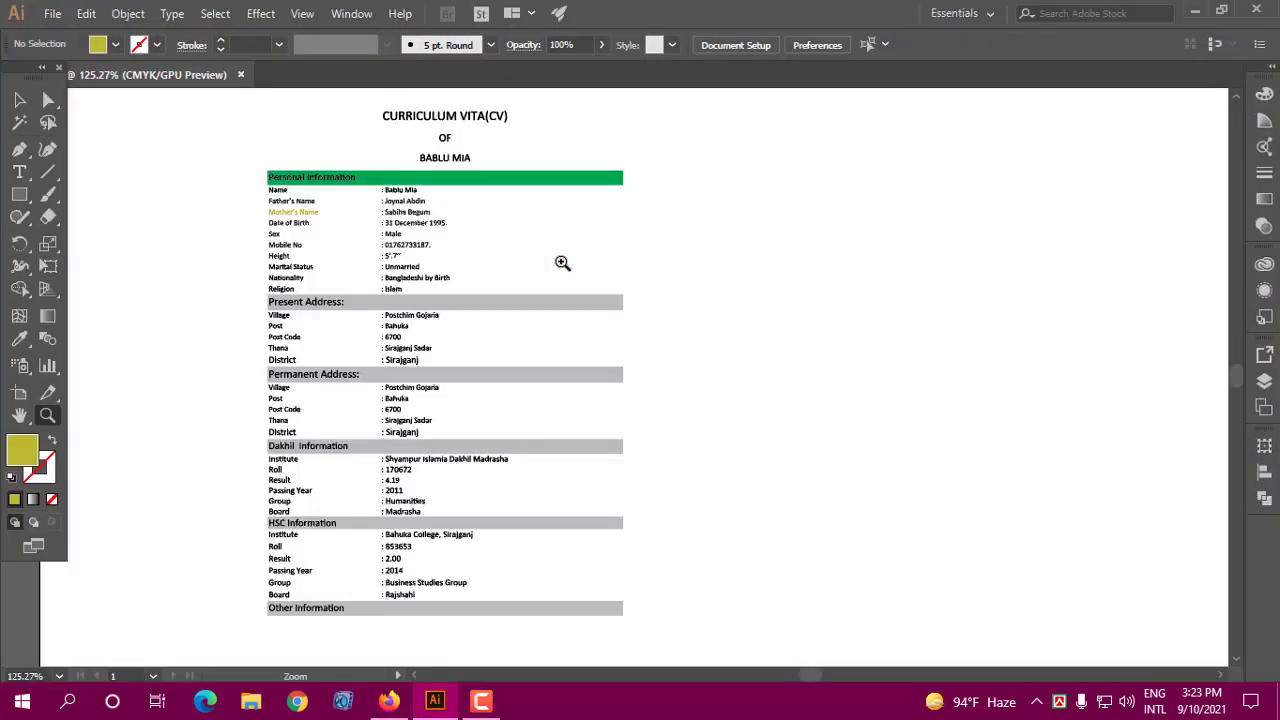
left_click(52, 14)
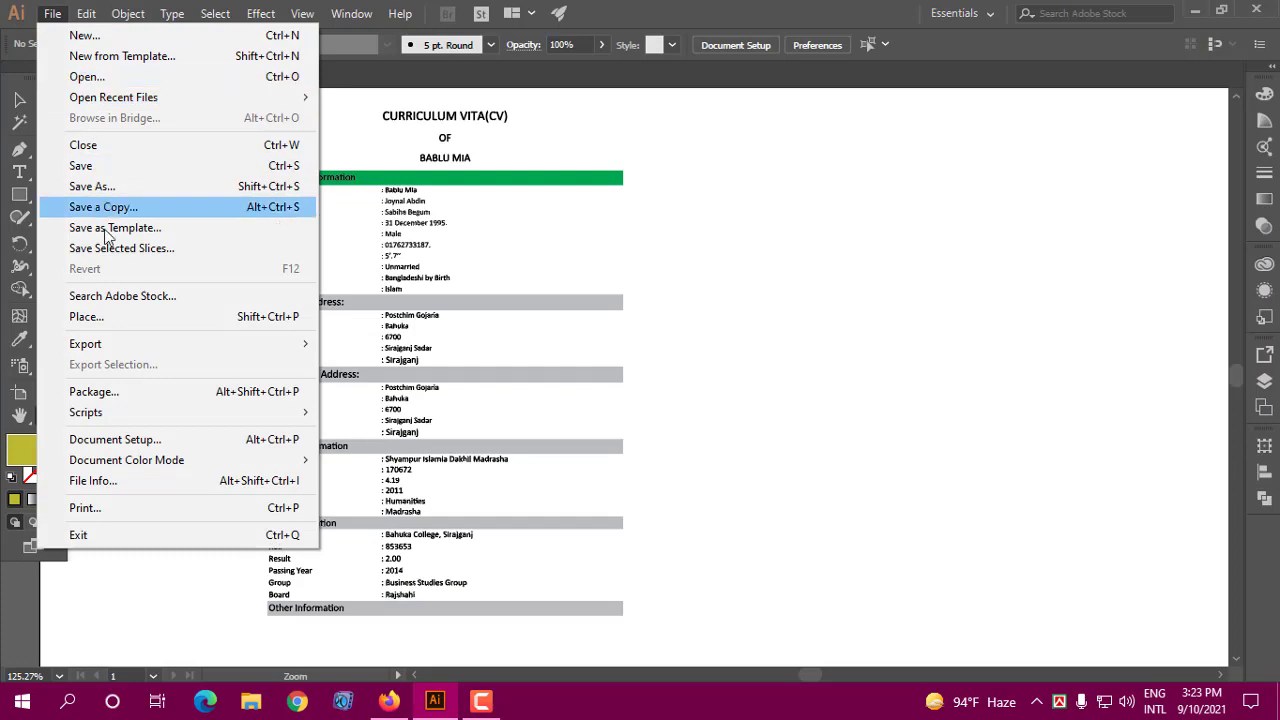
left_click(91, 328)
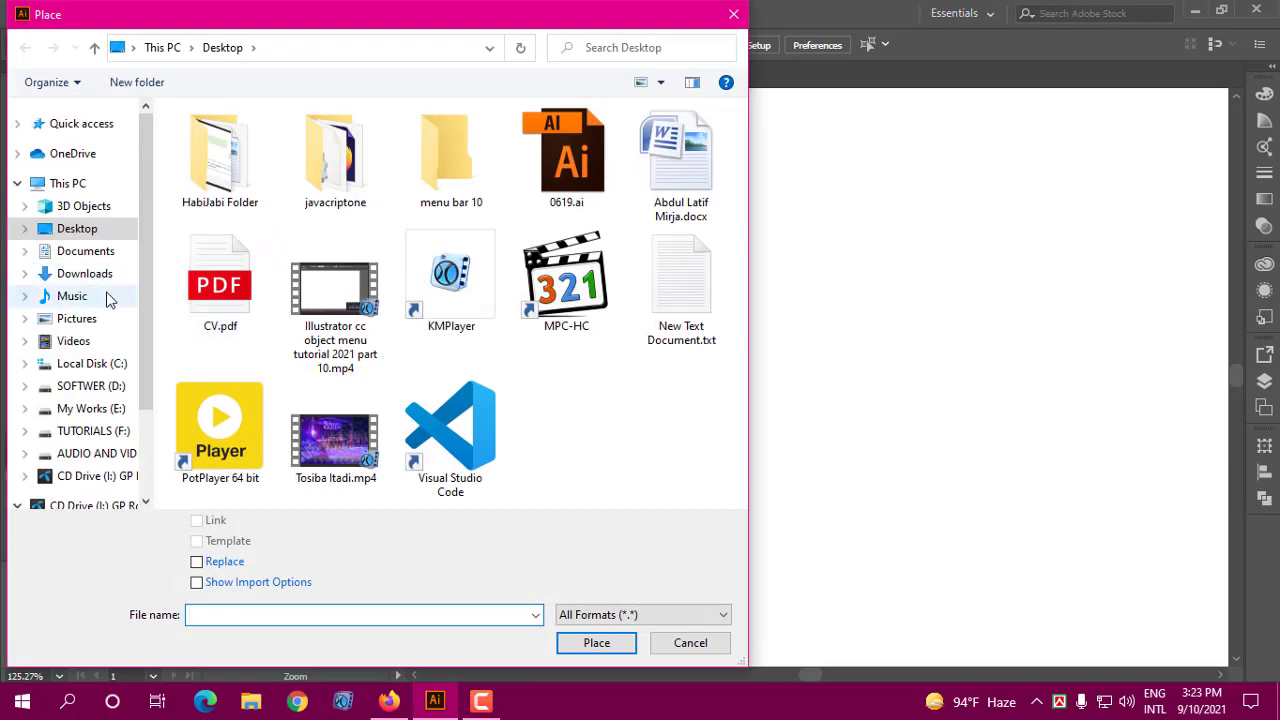
left_click(90, 274)
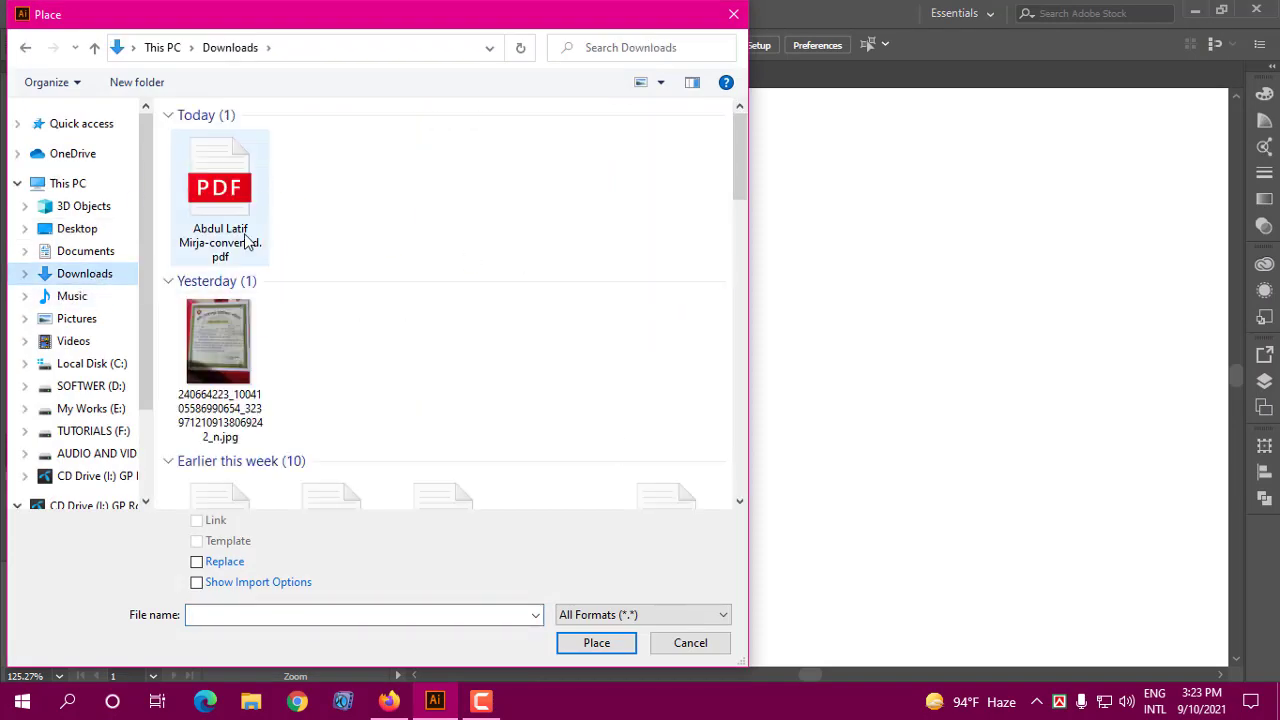
left_click_drag(745, 170, 751, 243)
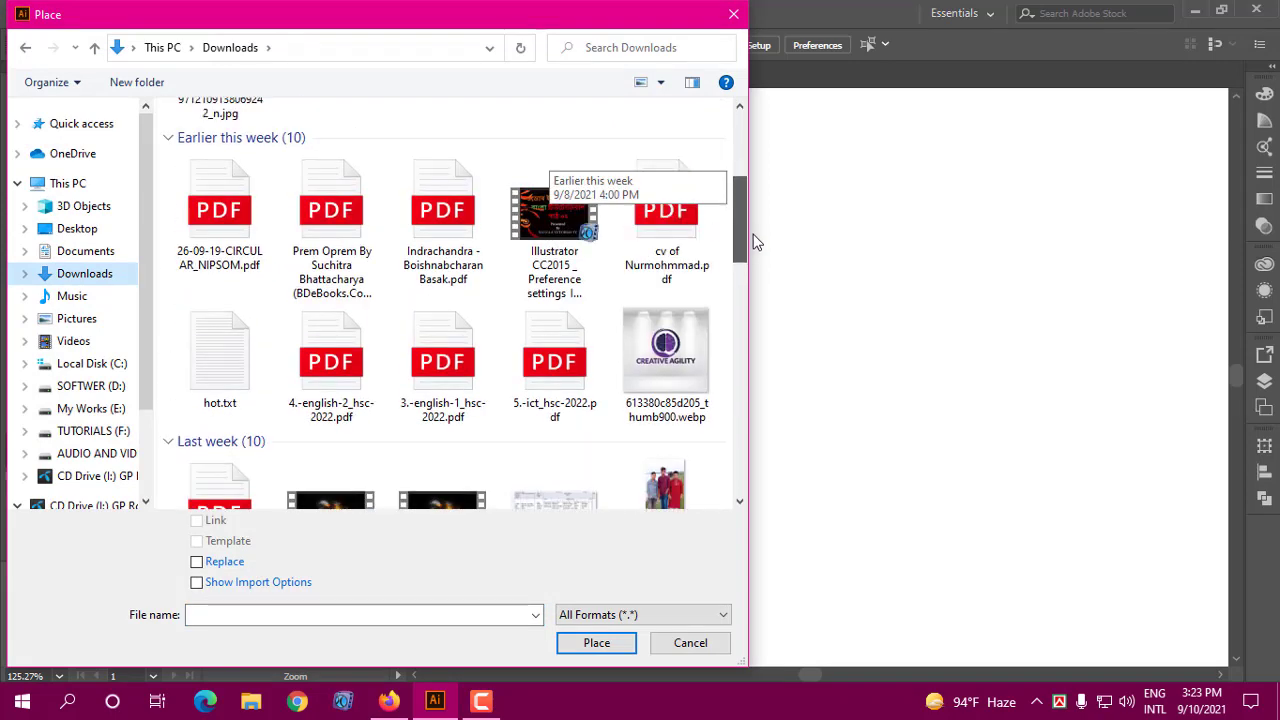
left_click(666, 215)
left_click(596, 643)
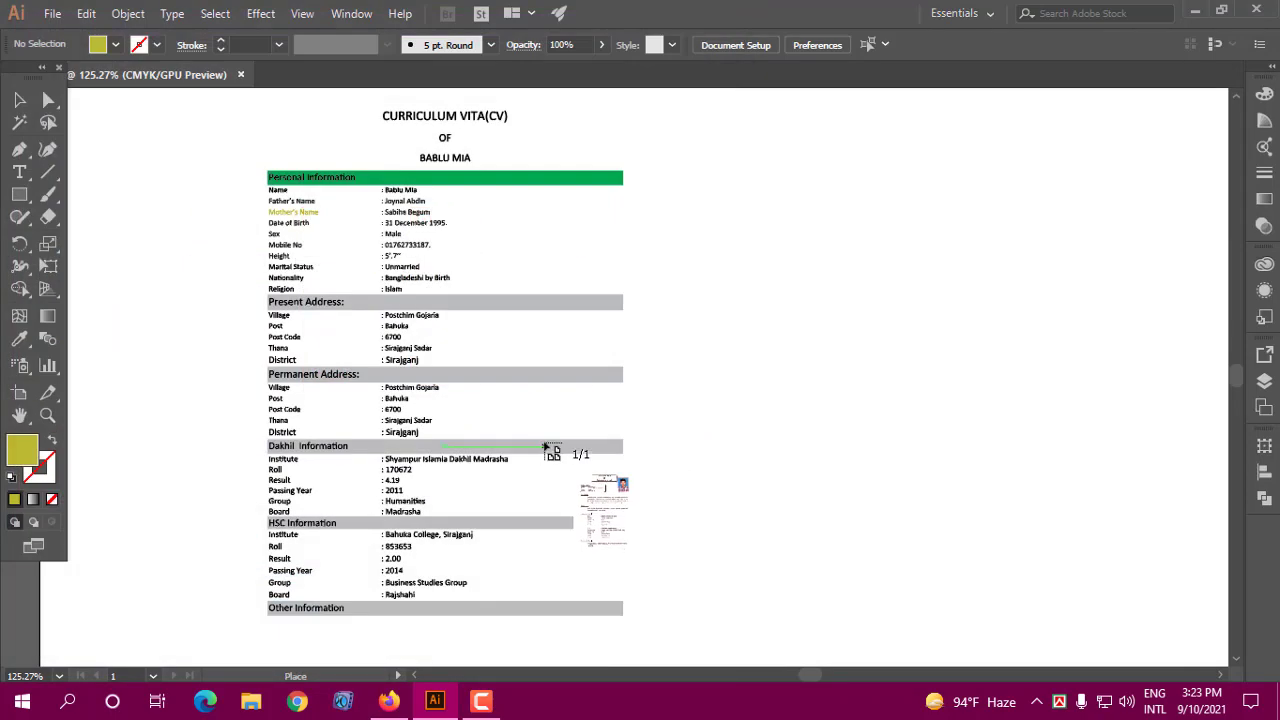
- Place the scanned CV to the right of the first CV and zoom in on both
left_click_drag(690, 158, 878, 414)
key("z")
left_click(1030, 603)
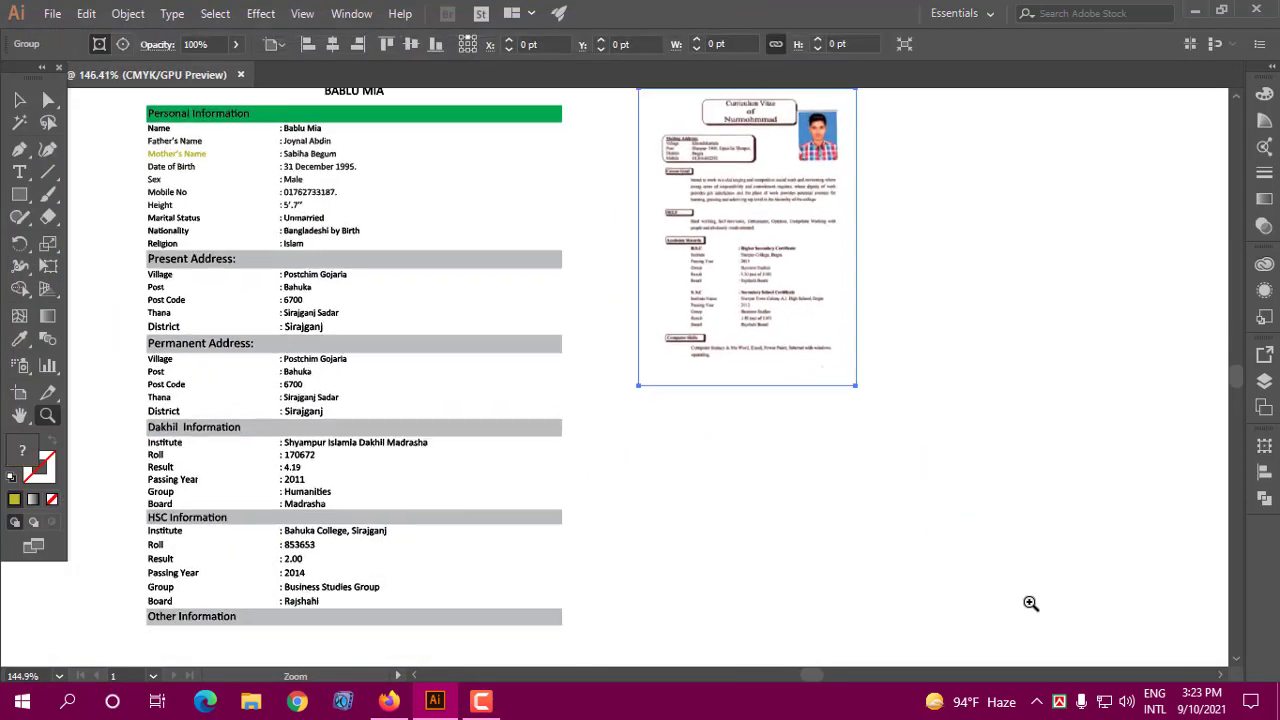
left_click_drag(1030, 603, 1000, 586)
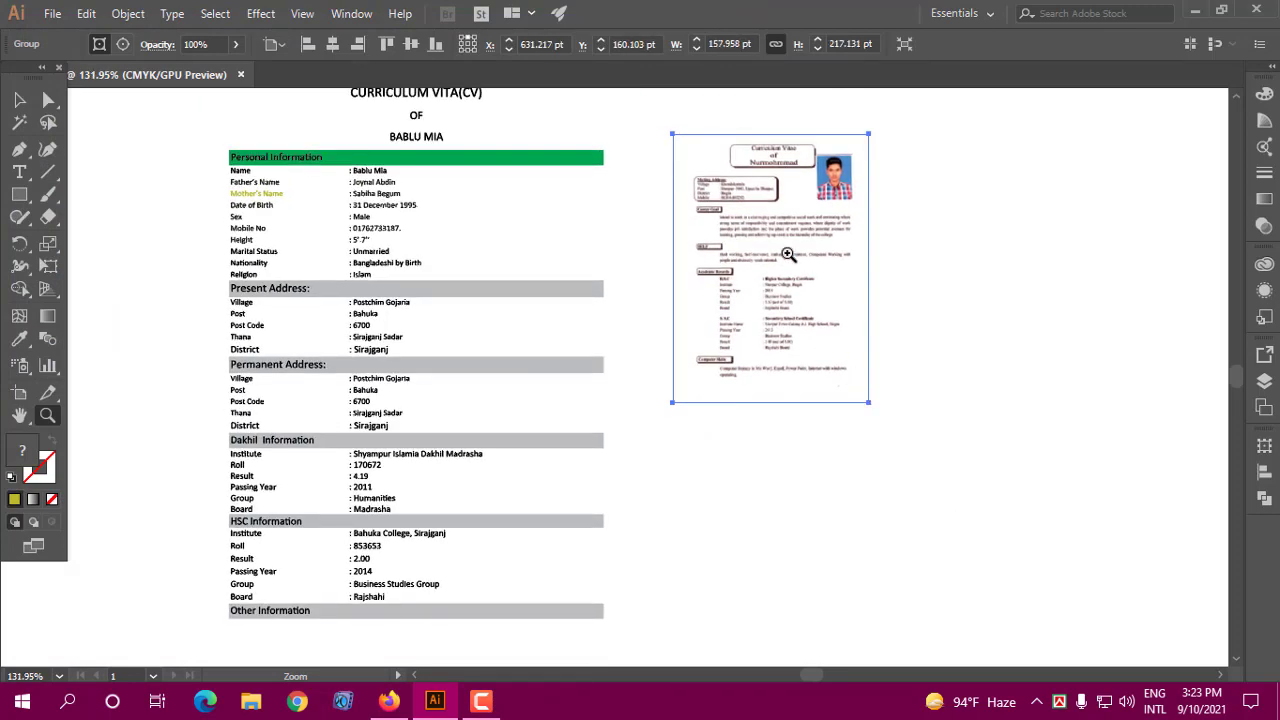
left_click_drag(788, 254, 805, 297)
- Enlarge the scanned CV to about 301 × 322 pt and shift it down
left_click(20, 100)
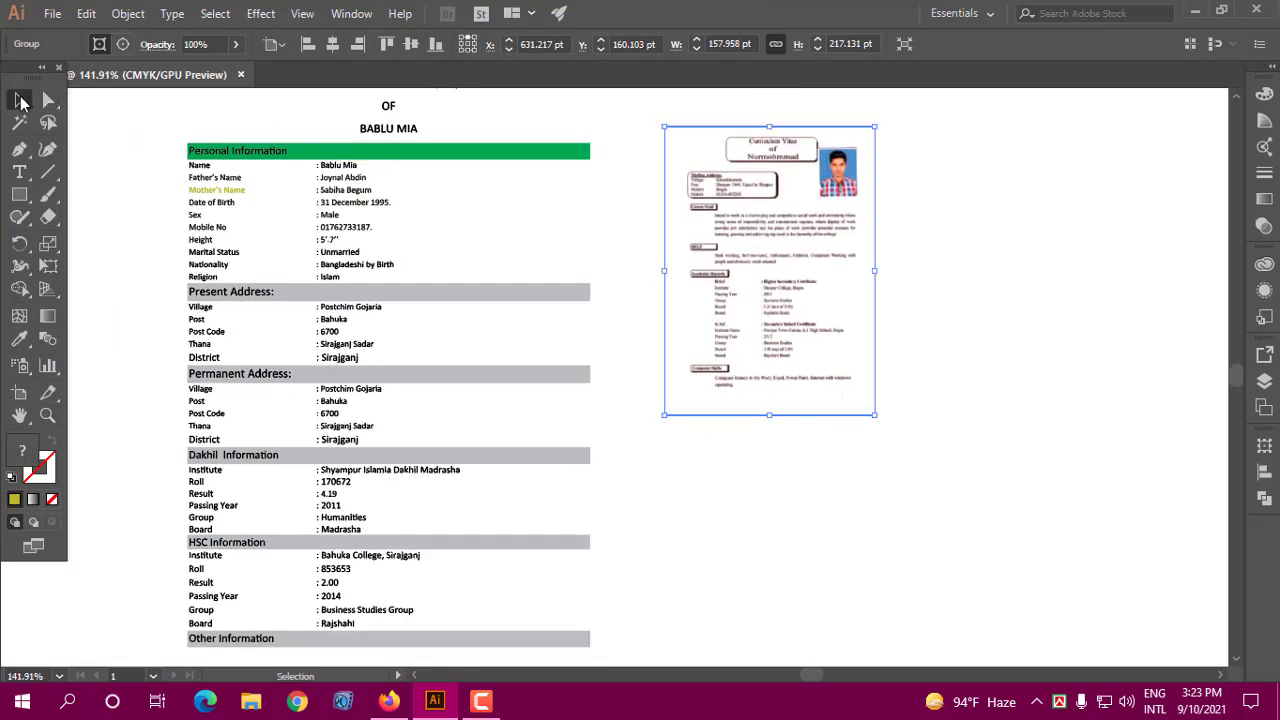
left_click_drag(873, 414, 1050, 600)
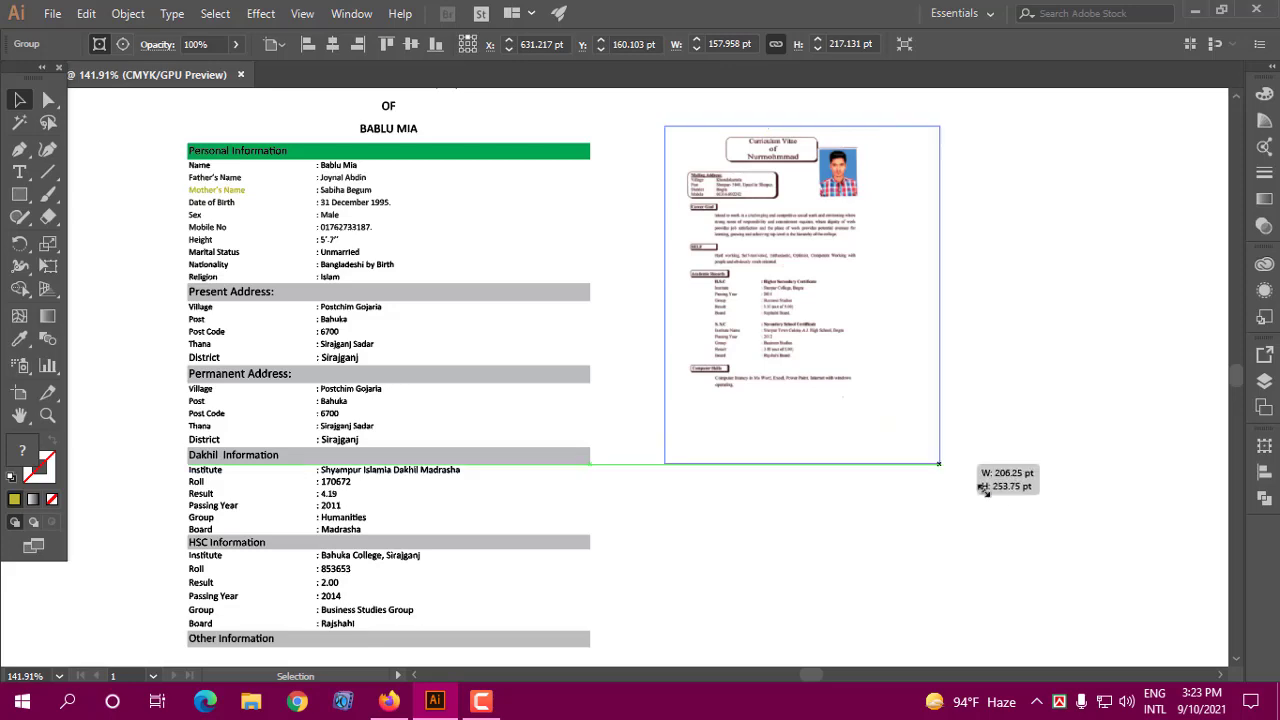
left_click_drag(858, 284, 840, 340)
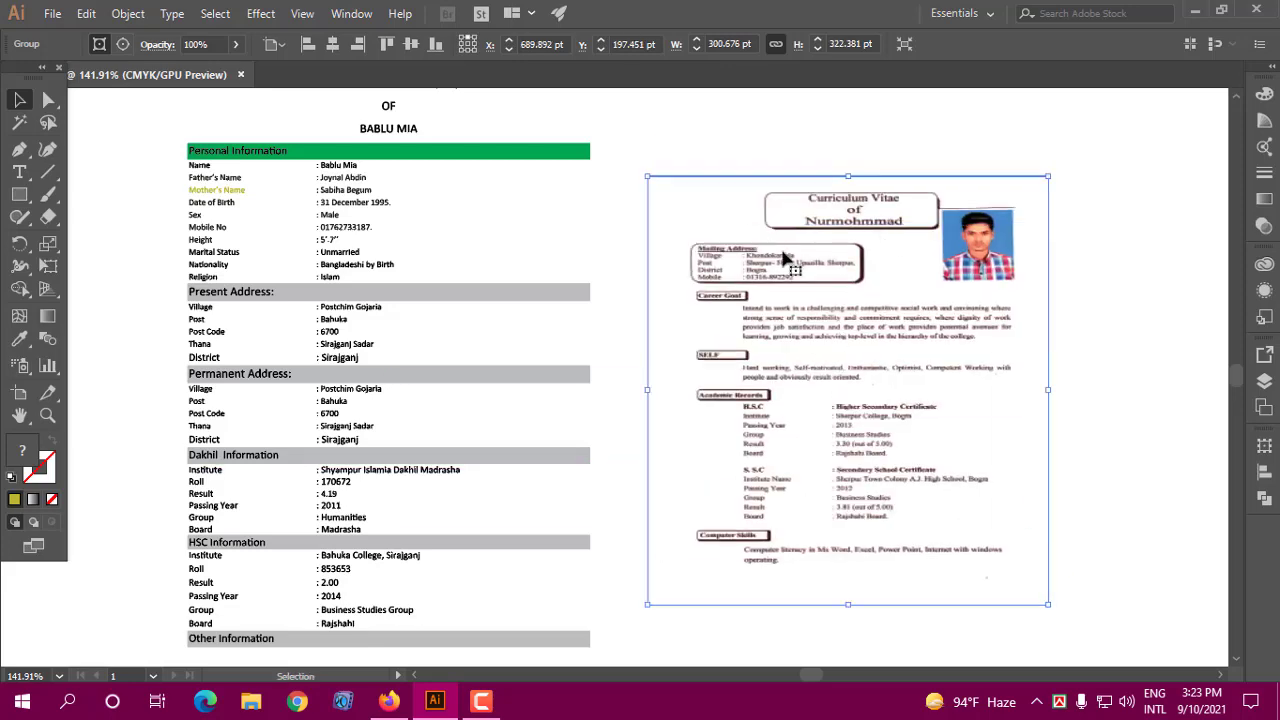
- Apply Object > Flatten Transparency to the scanned CV with Preview on
left_click(124, 14)
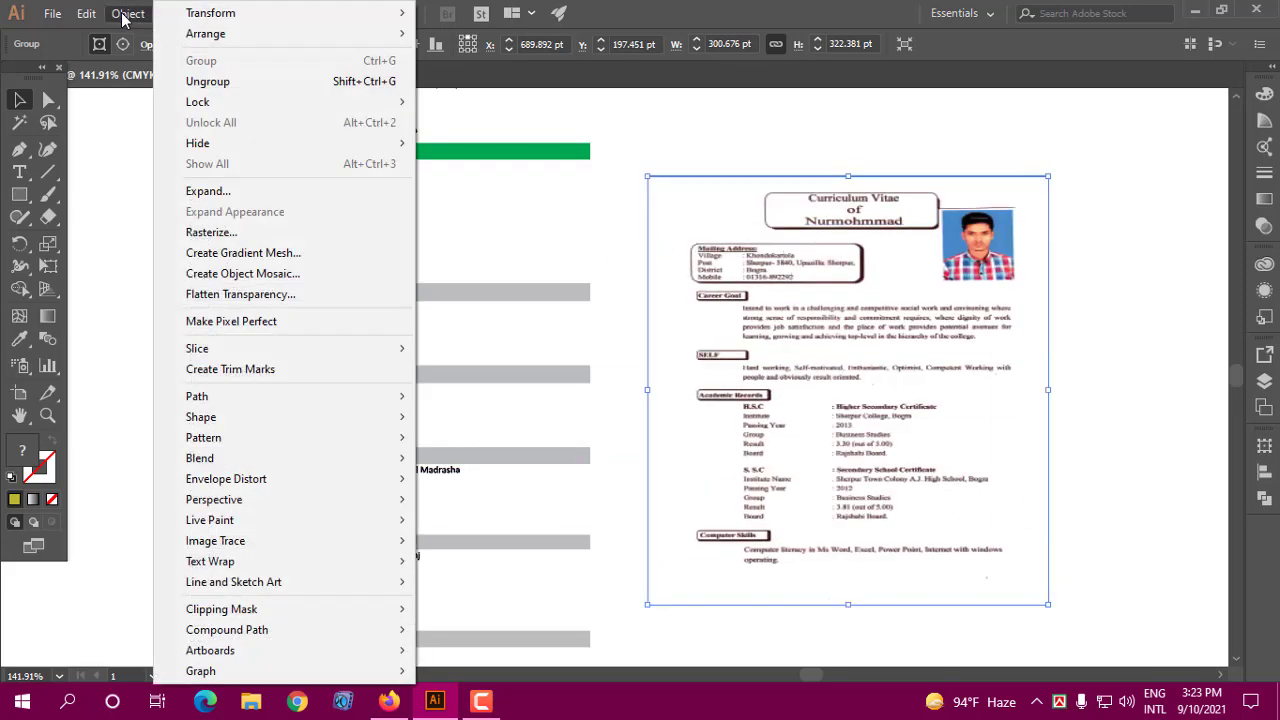
left_click(240, 294)
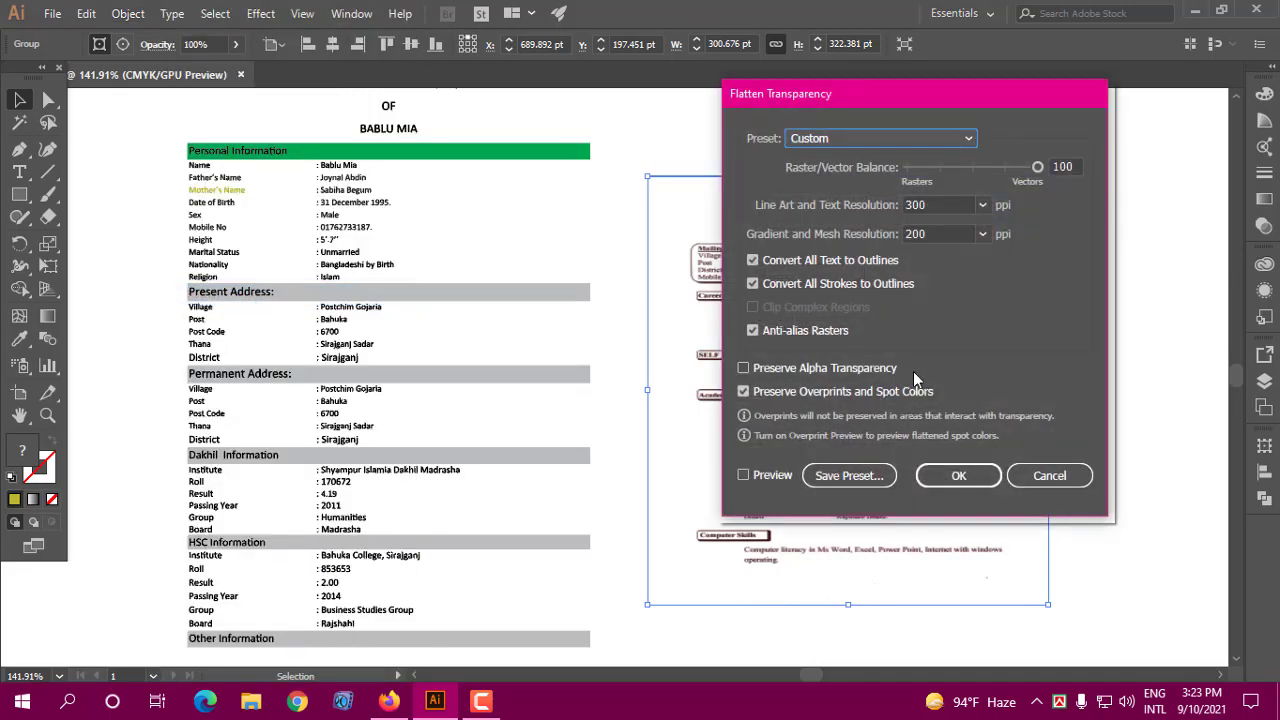
left_click_drag(972, 84, 586, 106)
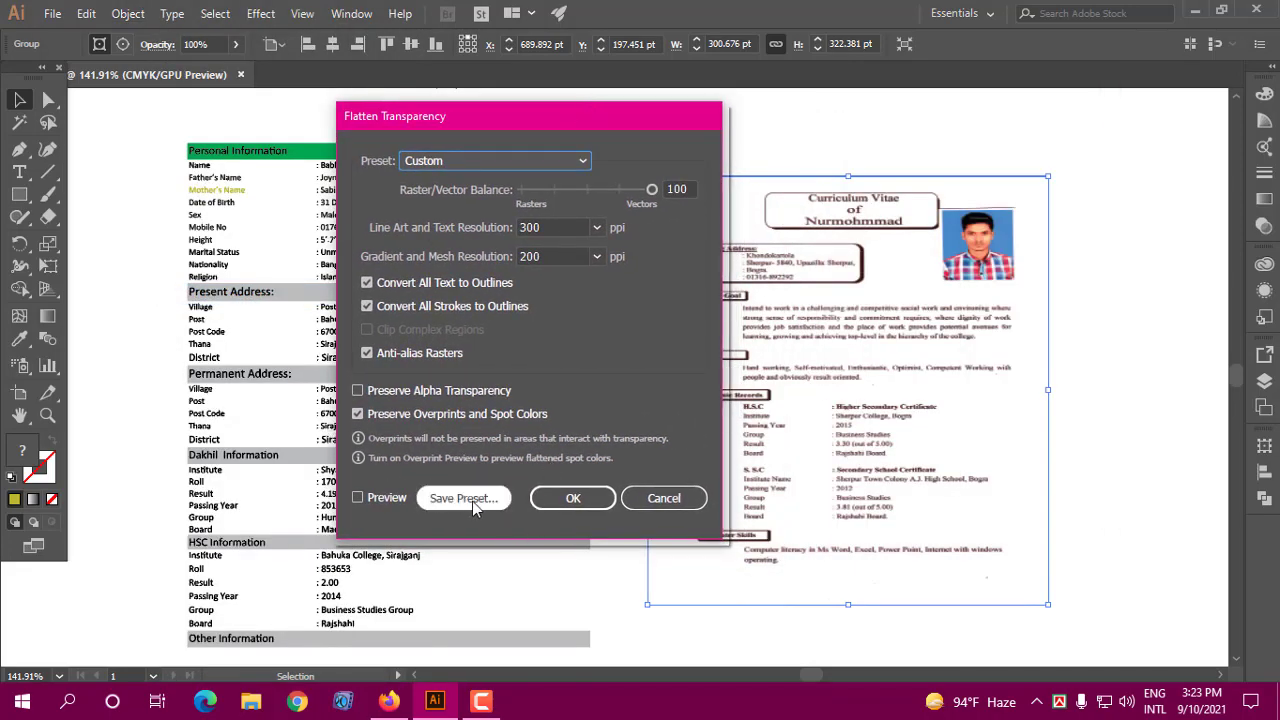
left_click(376, 500)
left_click(572, 502)
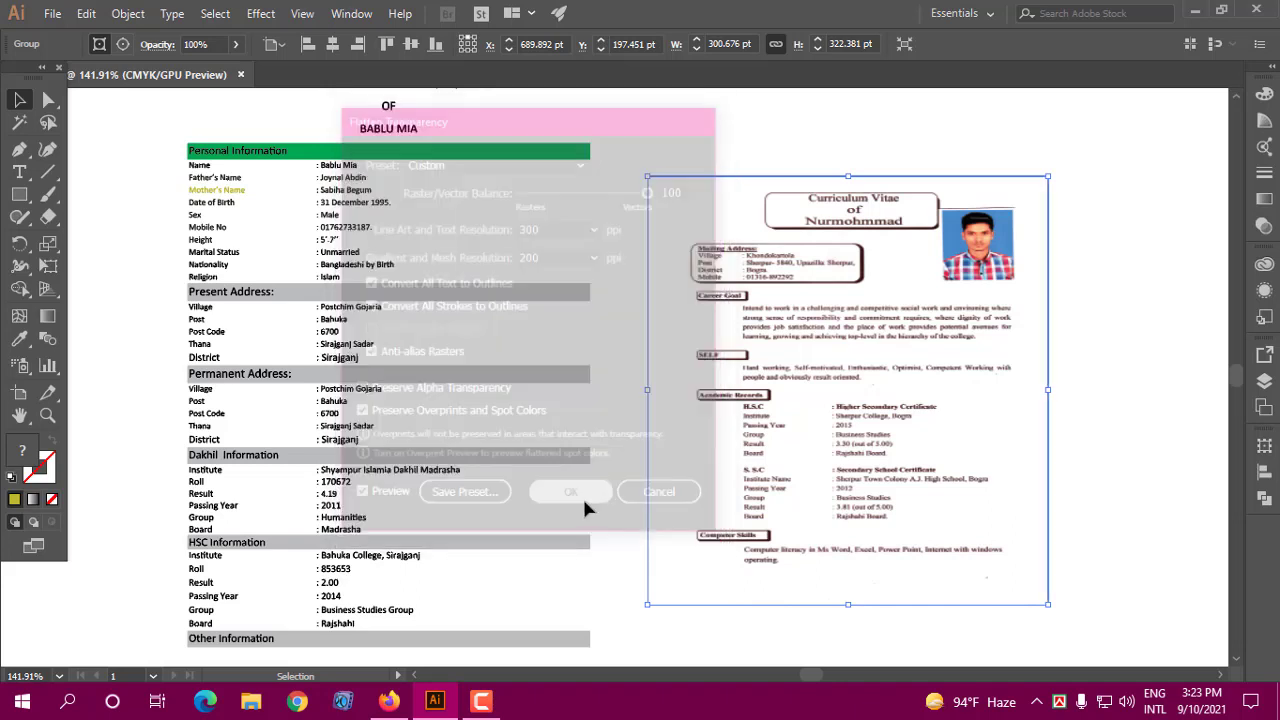
- Ungroup the flattened scanned CV, leaving a clip group
right_click(1036, 375)
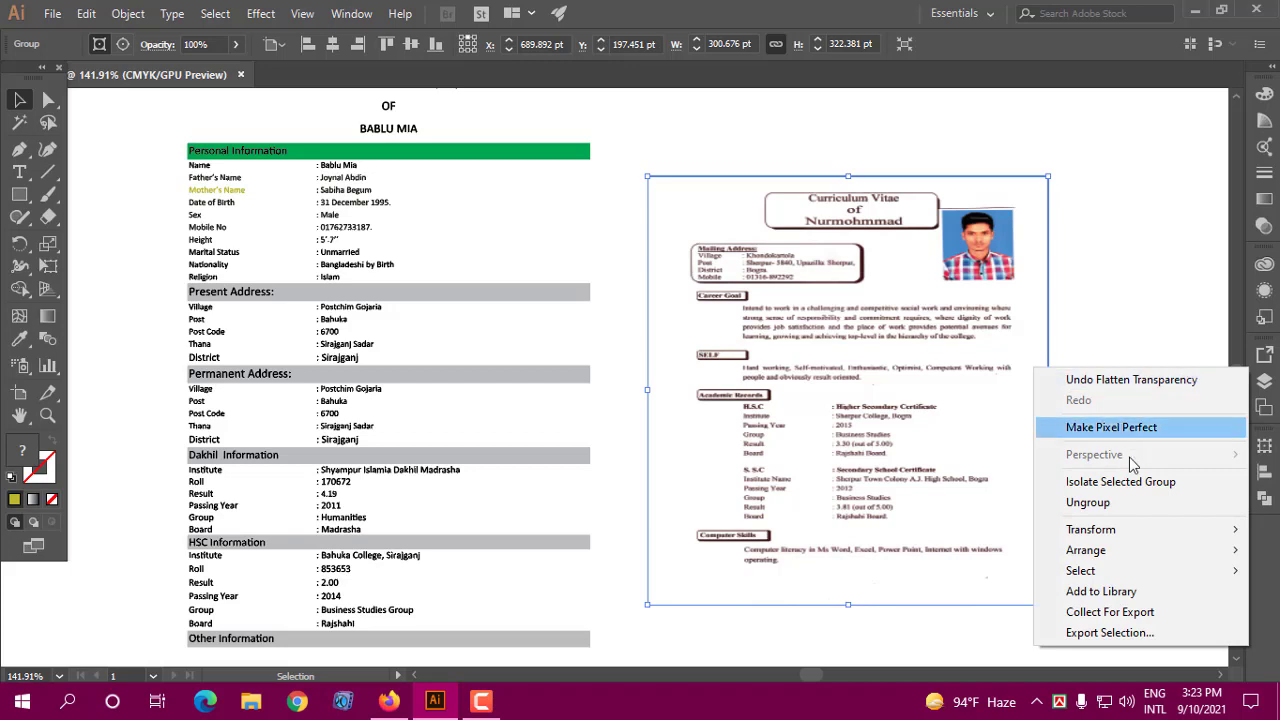
left_click(1107, 514)
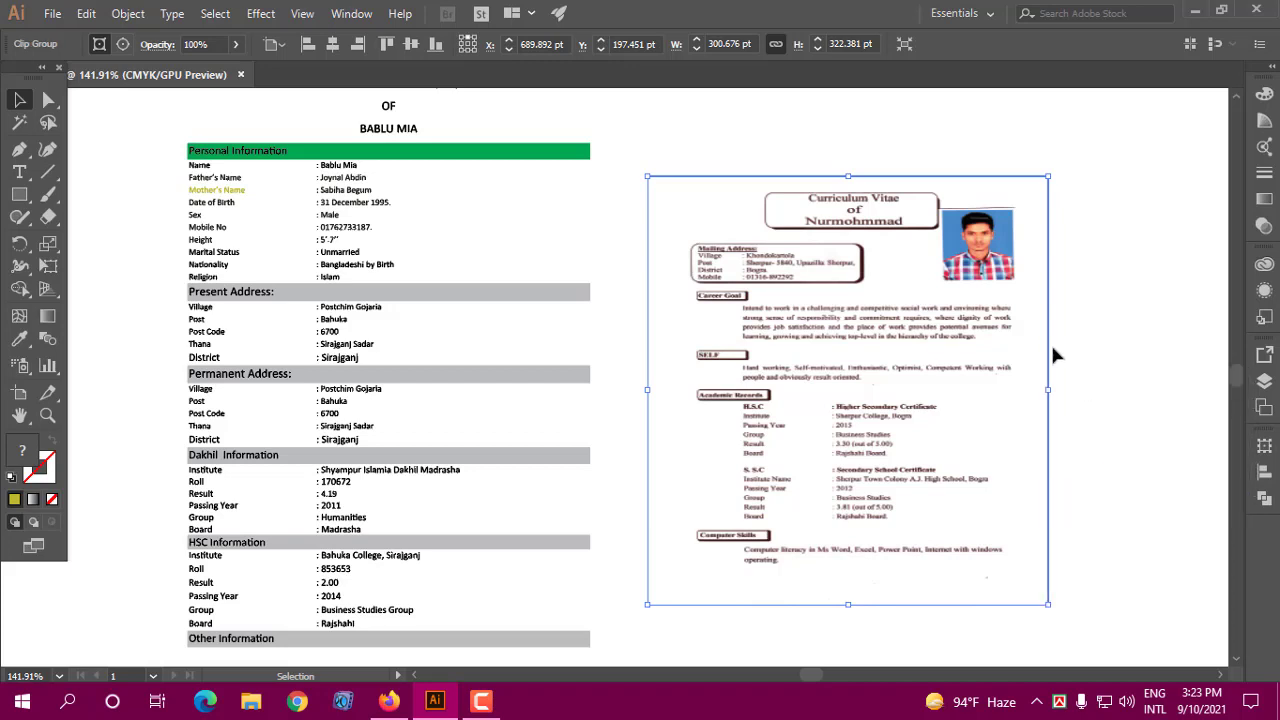
right_click(1039, 334)
- Release the scanned CV's clipping mask, trying and undoing a move of the clipping rectangle
left_click(1120, 470)
left_click_drag(878, 213, 871, 315)
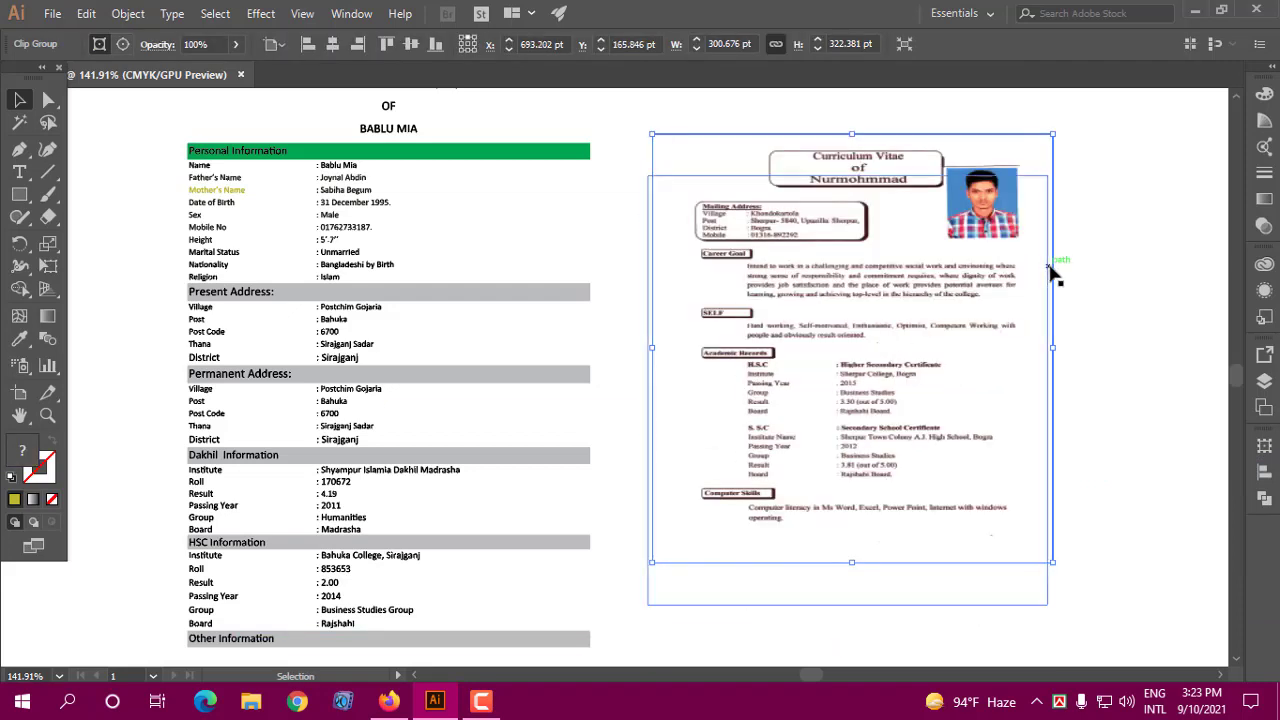
left_click_drag(1053, 272, 1145, 290)
key("ctrl+z")
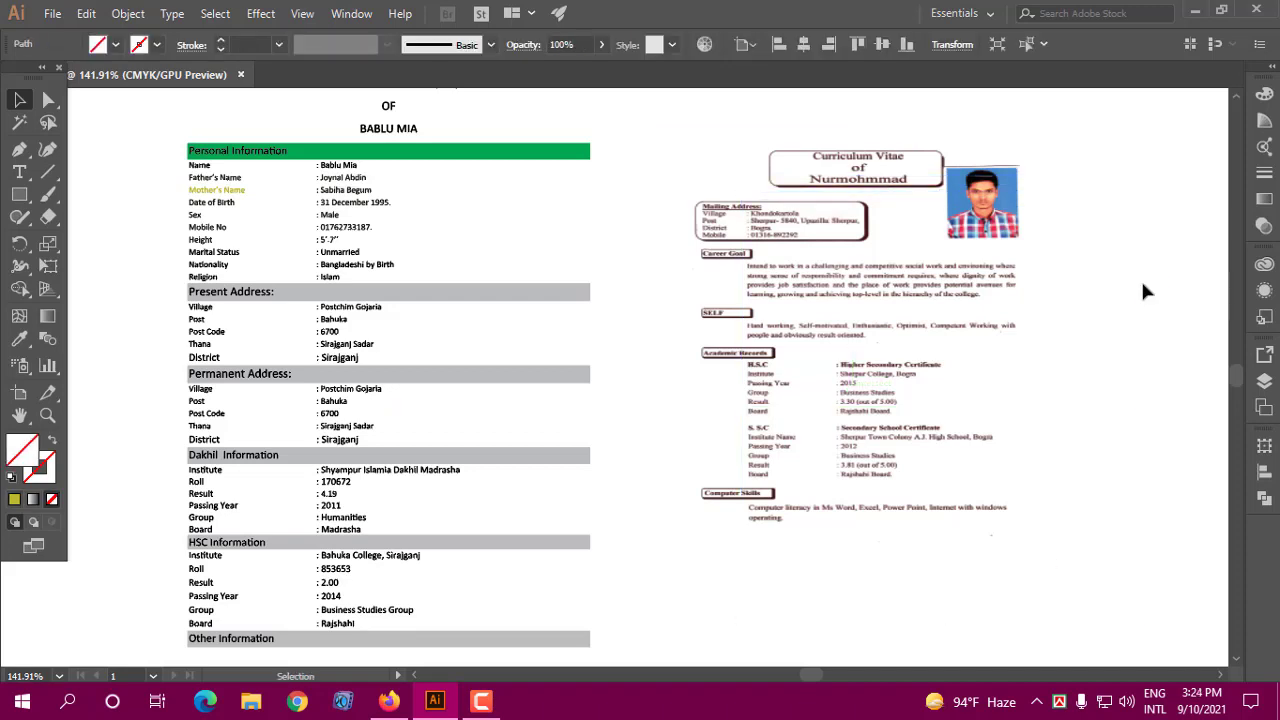
- Delete the scanned CV clip group twice, undoing each deletion
left_click(1055, 212)
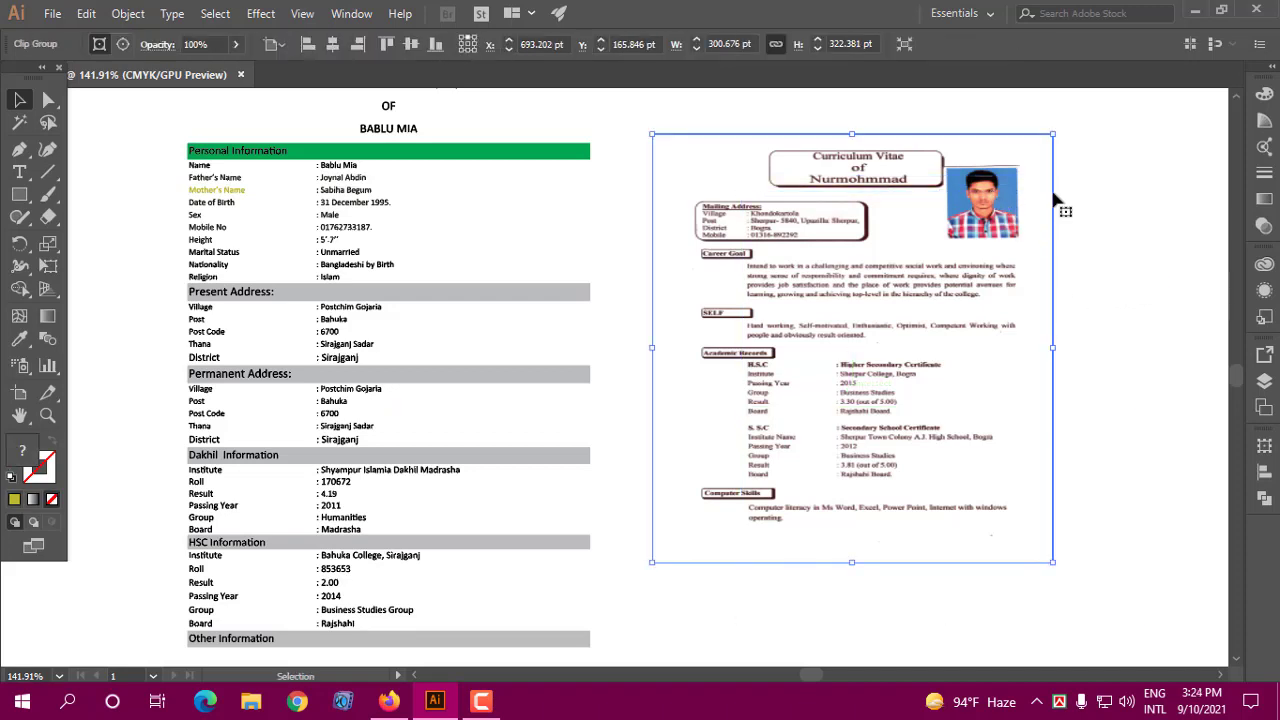
key("Delete")
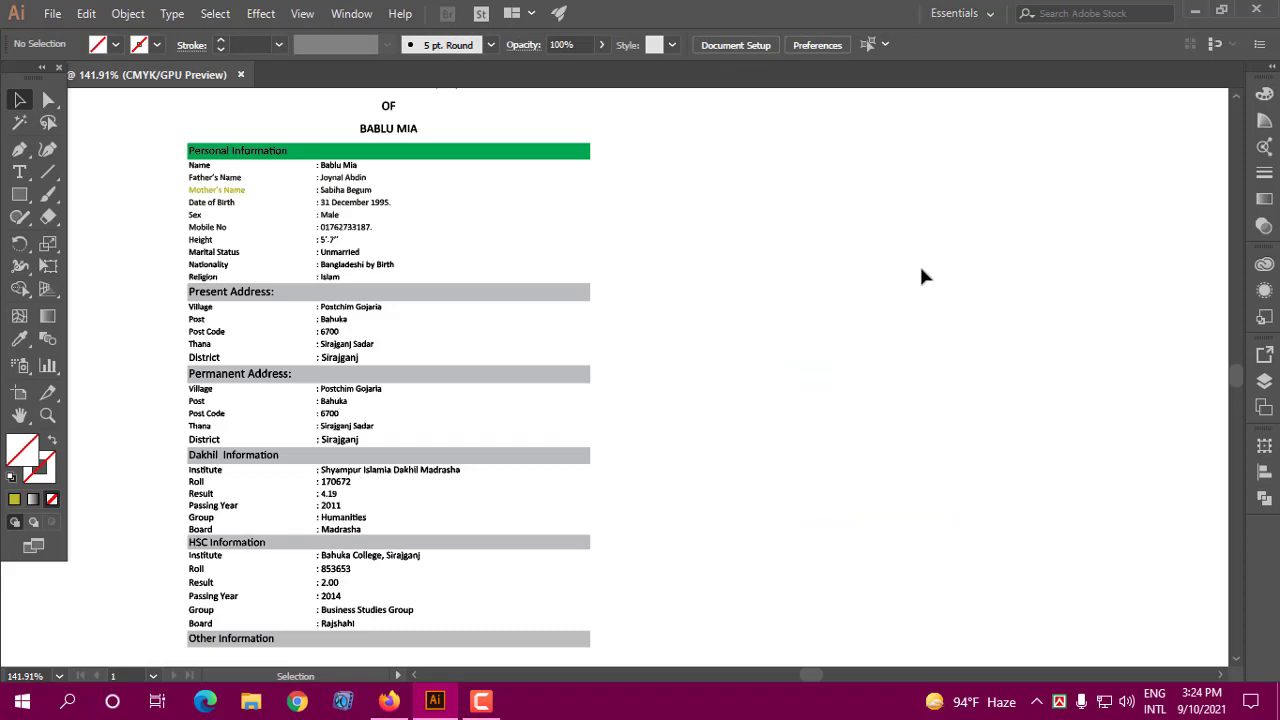
key("ctrl+z")
left_click(1066, 296)
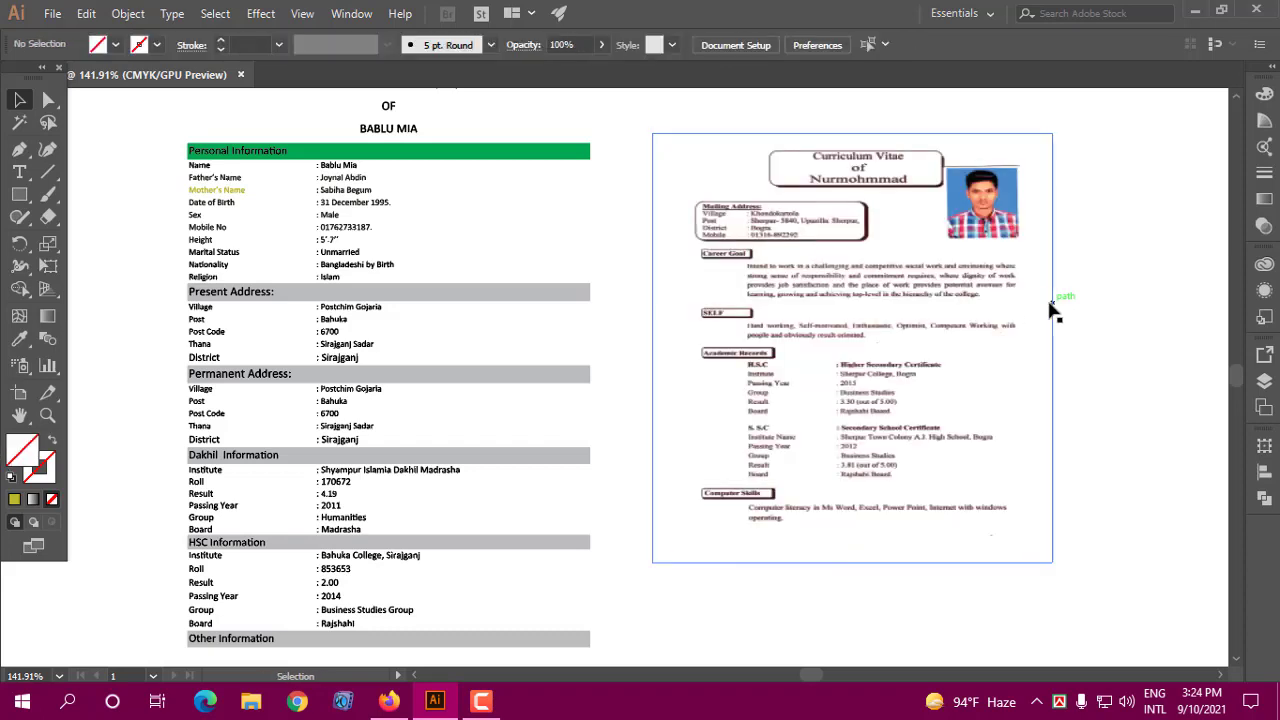
left_click(1052, 317)
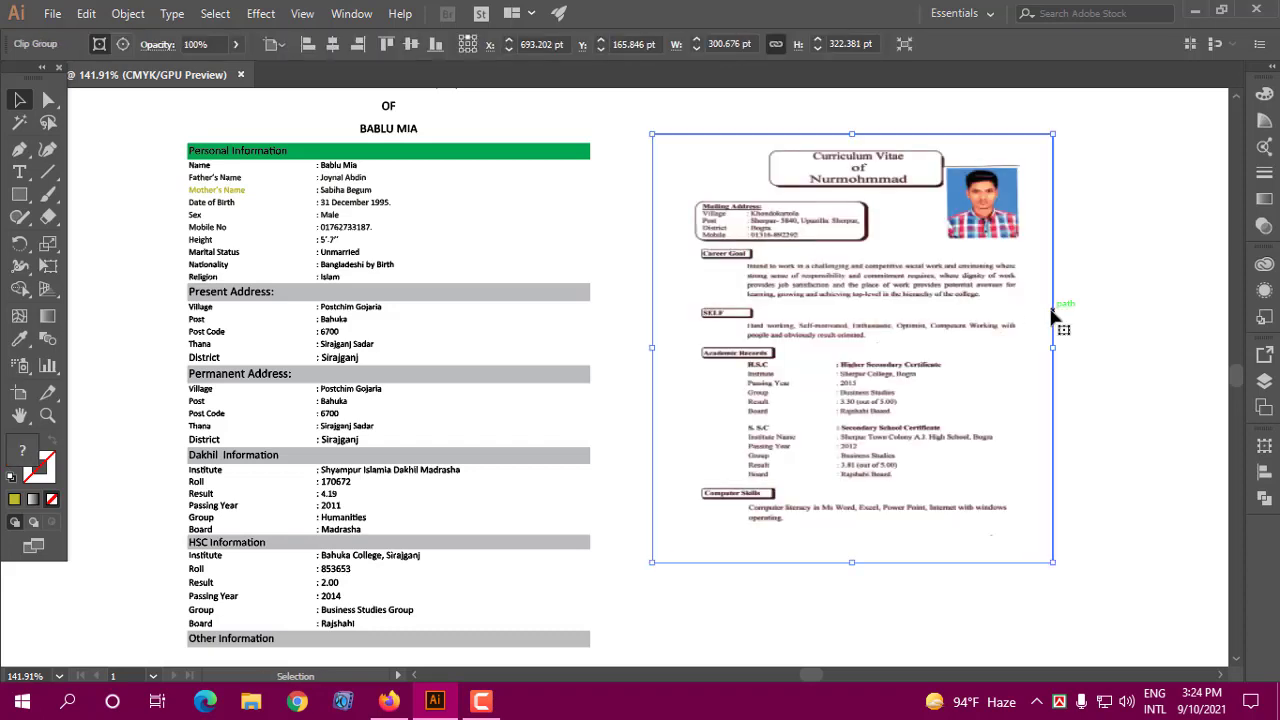
key("Delete")
key("ctrl+z")
- Trim the scanned CV from its top-left corner and top edge, then delete it
left_click_drag(652, 133, 714, 166)
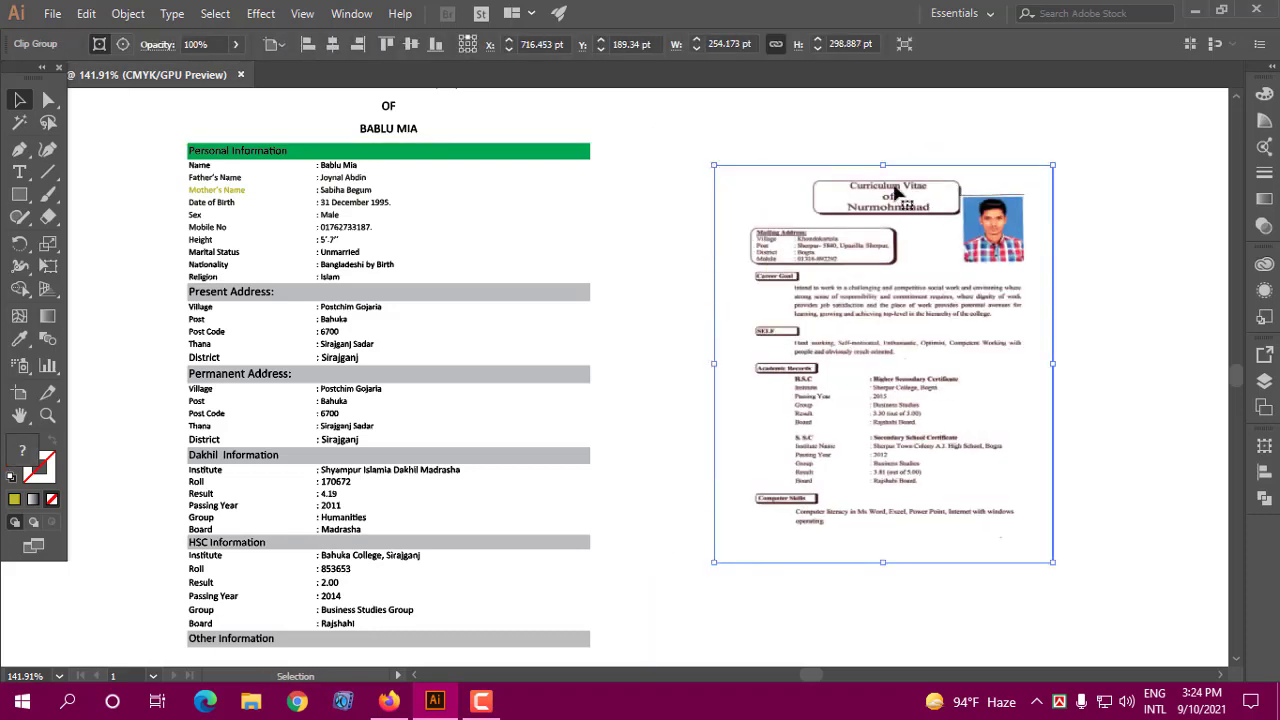
left_click_drag(883, 166, 878, 142)
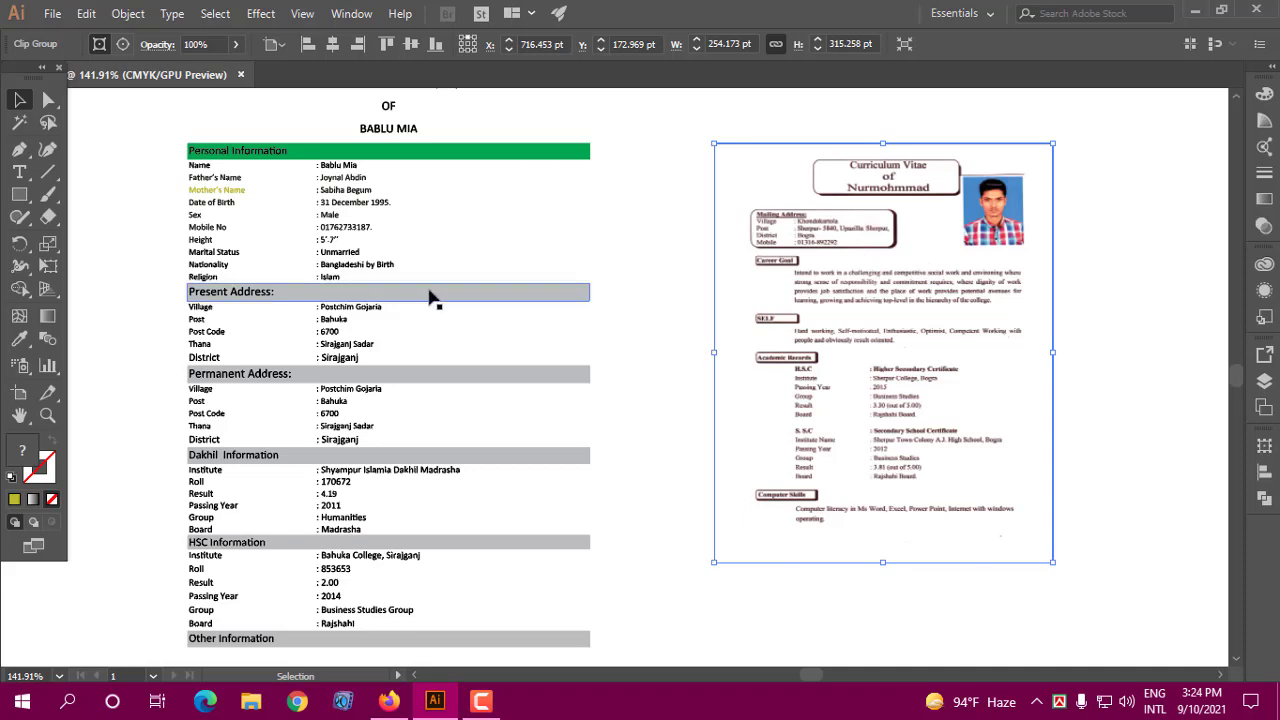
key("Delete")
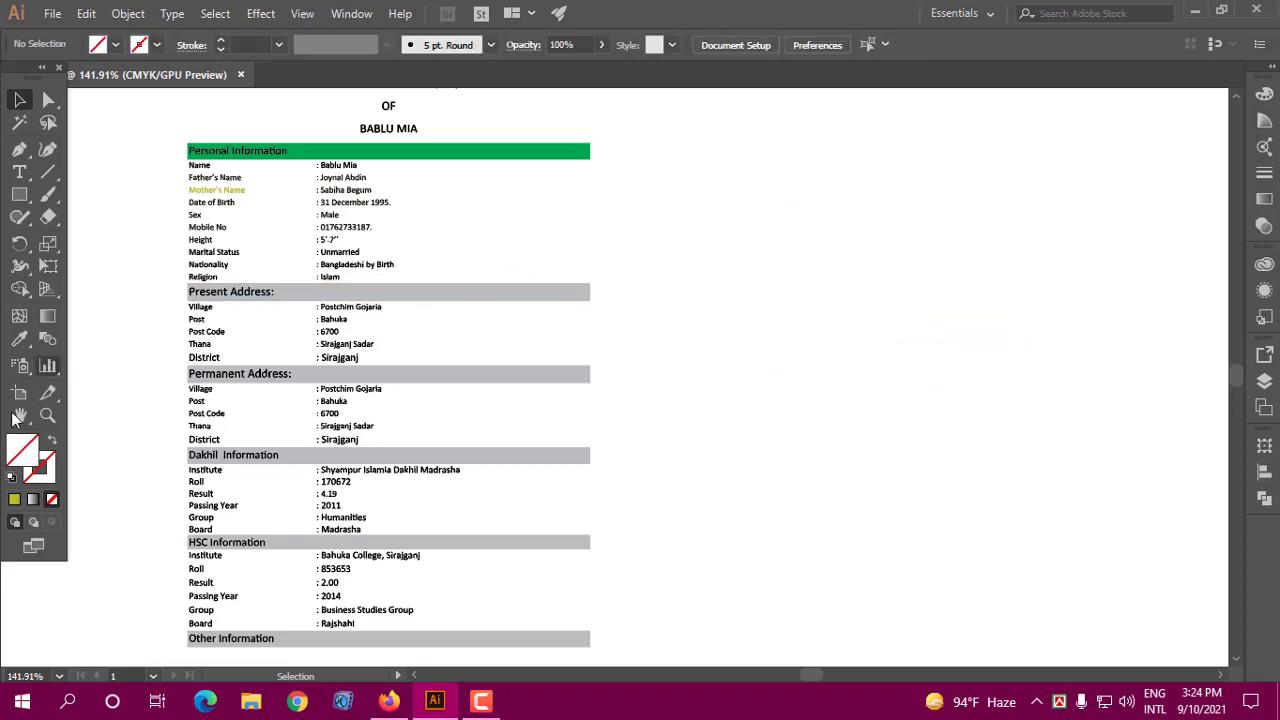
- Zoom out, marquee-select all of the first CV's objects and delete them
left_click(47, 415)
left_click(575, 526, "alt")
scroll(560, 470, "down", 3)
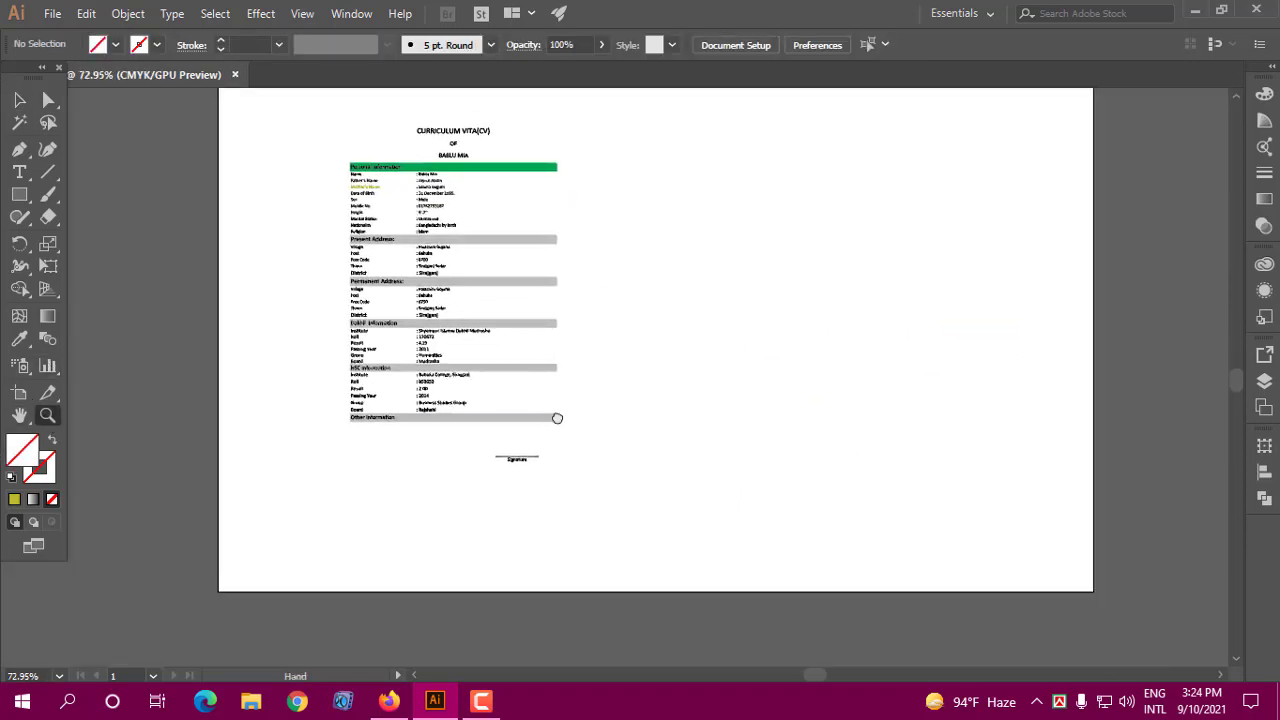
left_click_drag(451, 294, 470, 294)
left_click(20, 100)
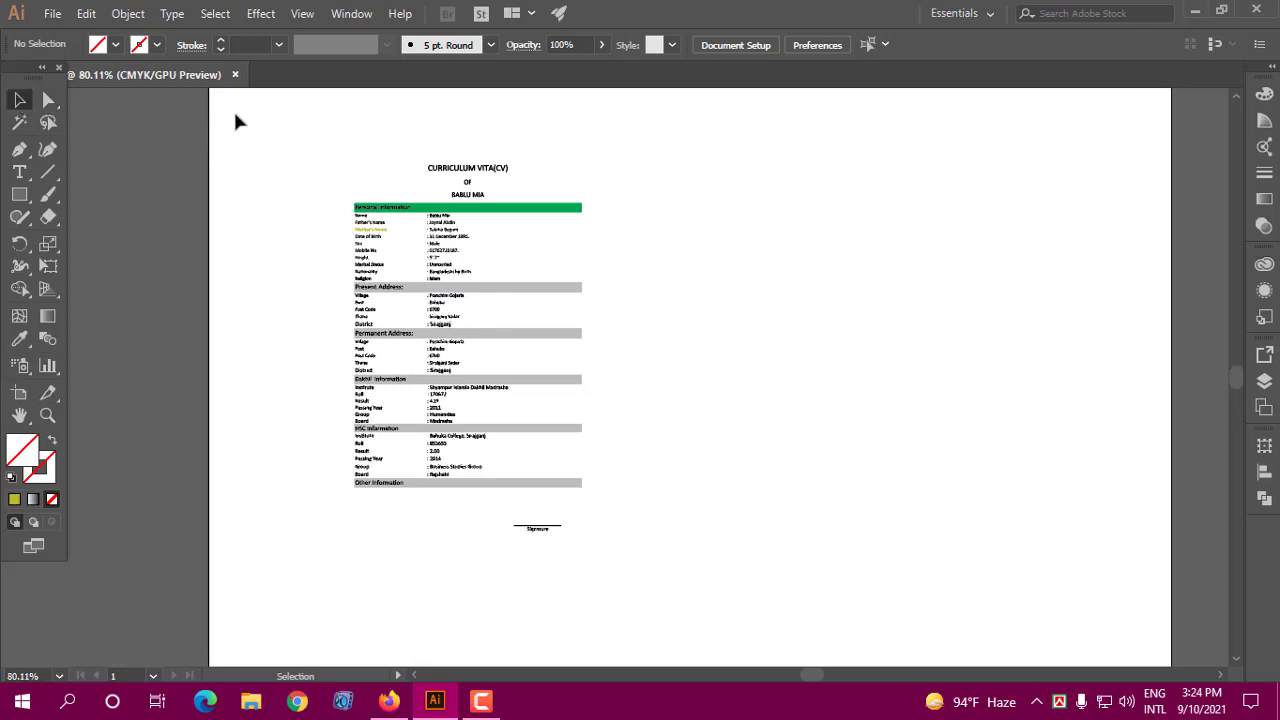
left_click_drag(233, 110, 670, 543)
key("Delete")
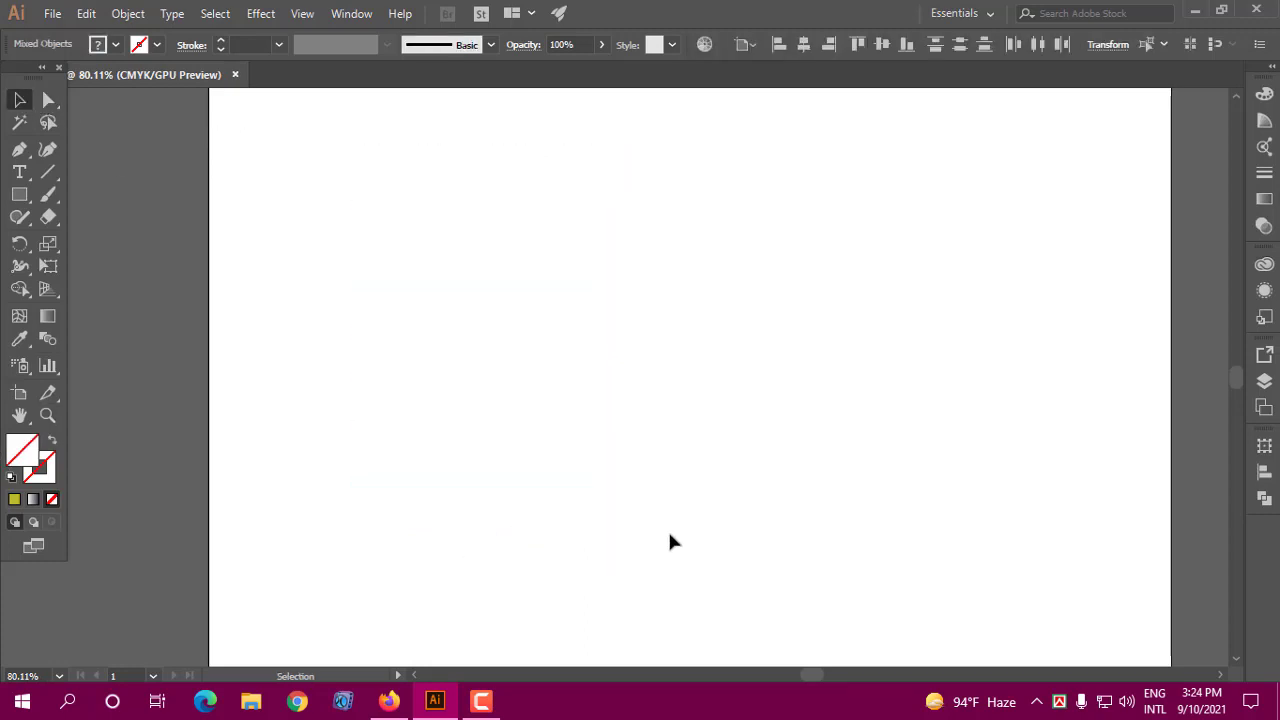
- Zoom out and re-centre the now-empty artboard
left_click(47, 416)
left_click_drag(599, 413, 529, 410)
left_click(130, 15)
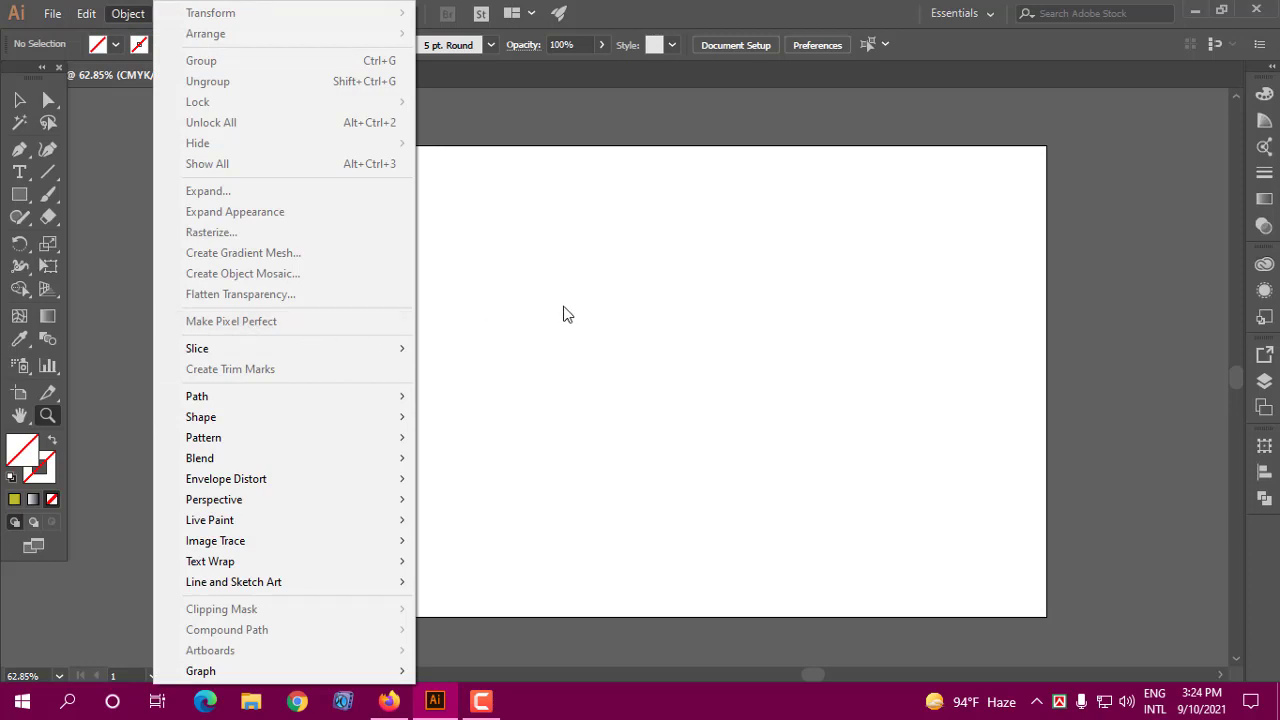
left_click(295, 298)
left_click_drag(726, 506, 643, 429)
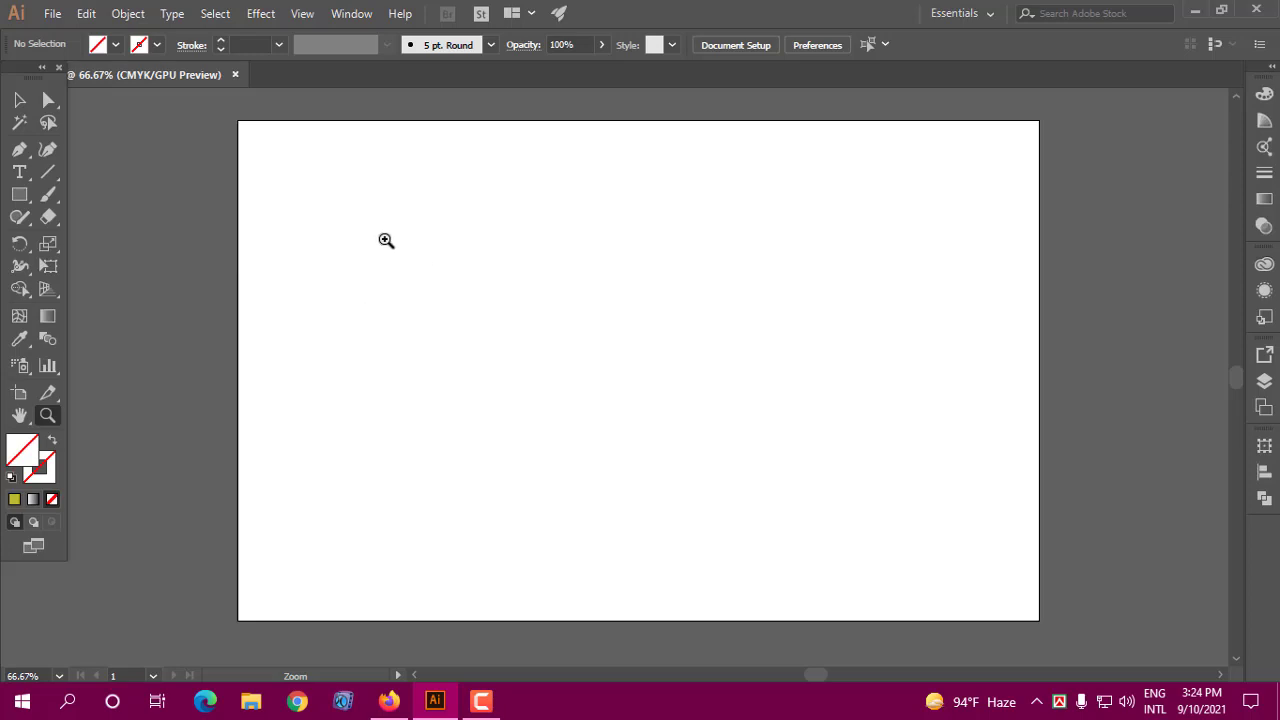
- Turn on the document grid from the View menu and pan the artboard into view
left_click(303, 14)
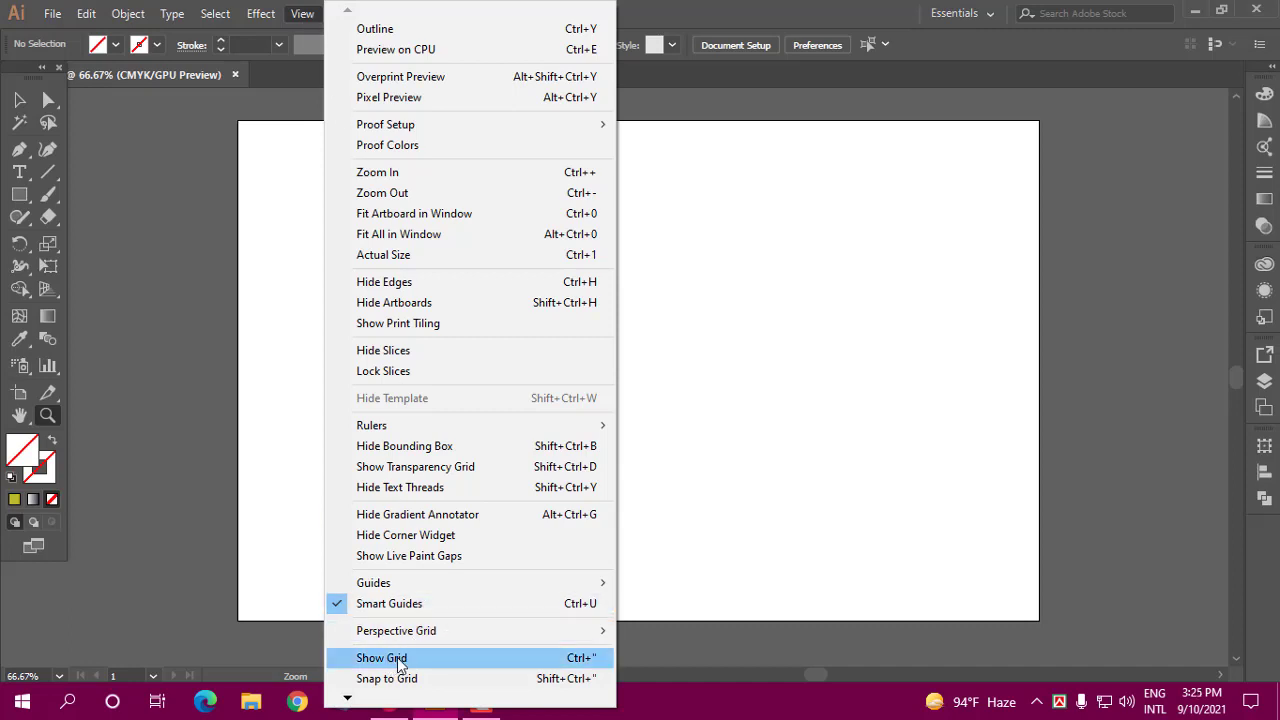
left_click(400, 664)
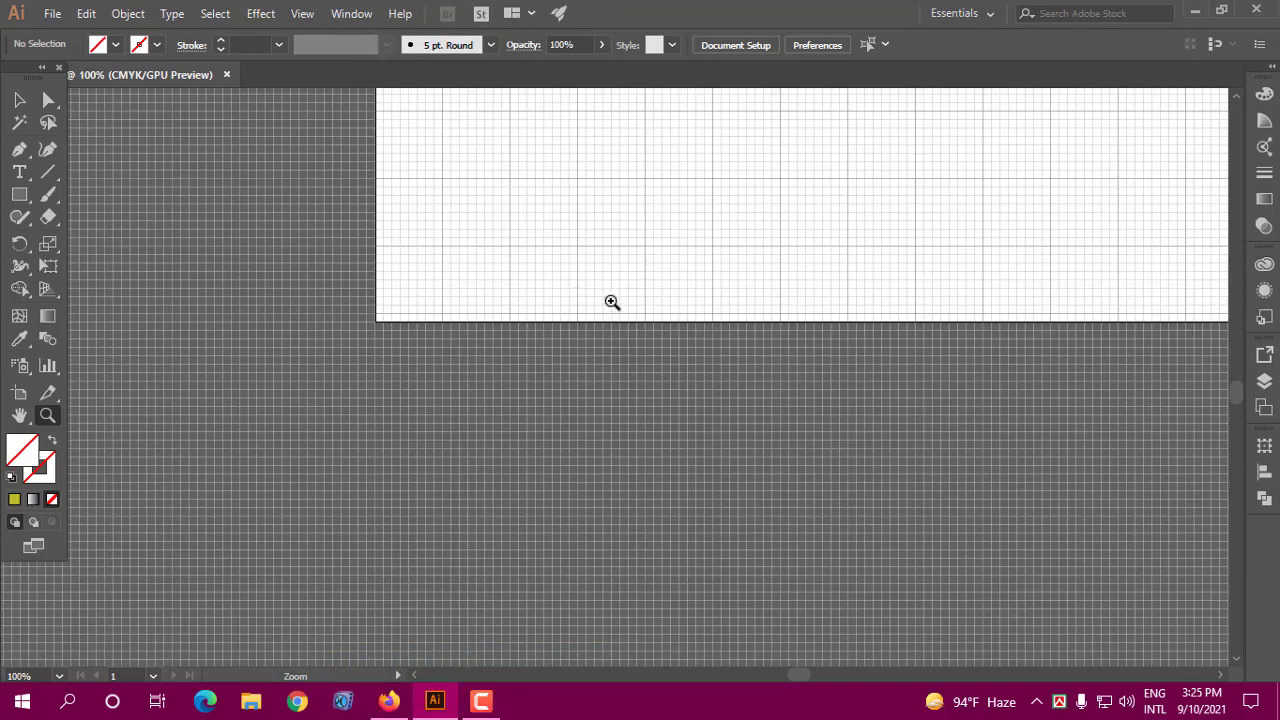
left_click_drag(648, 247, 517, 406)
left_click_drag(651, 266, 523, 420)
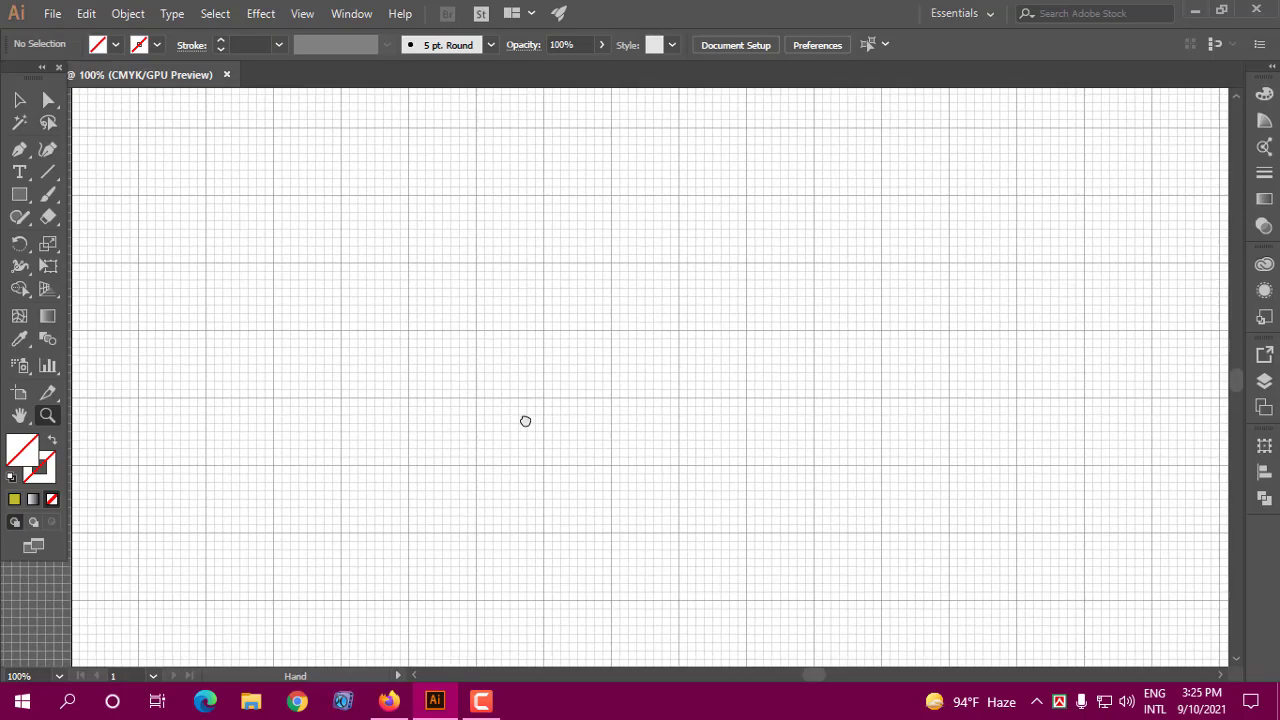
mouse_move(648, 410)
left_mouse_down()
mouse_move(617, 426)
mouse_move(637, 426)
mouse_move(617, 406)
left_mouse_up()
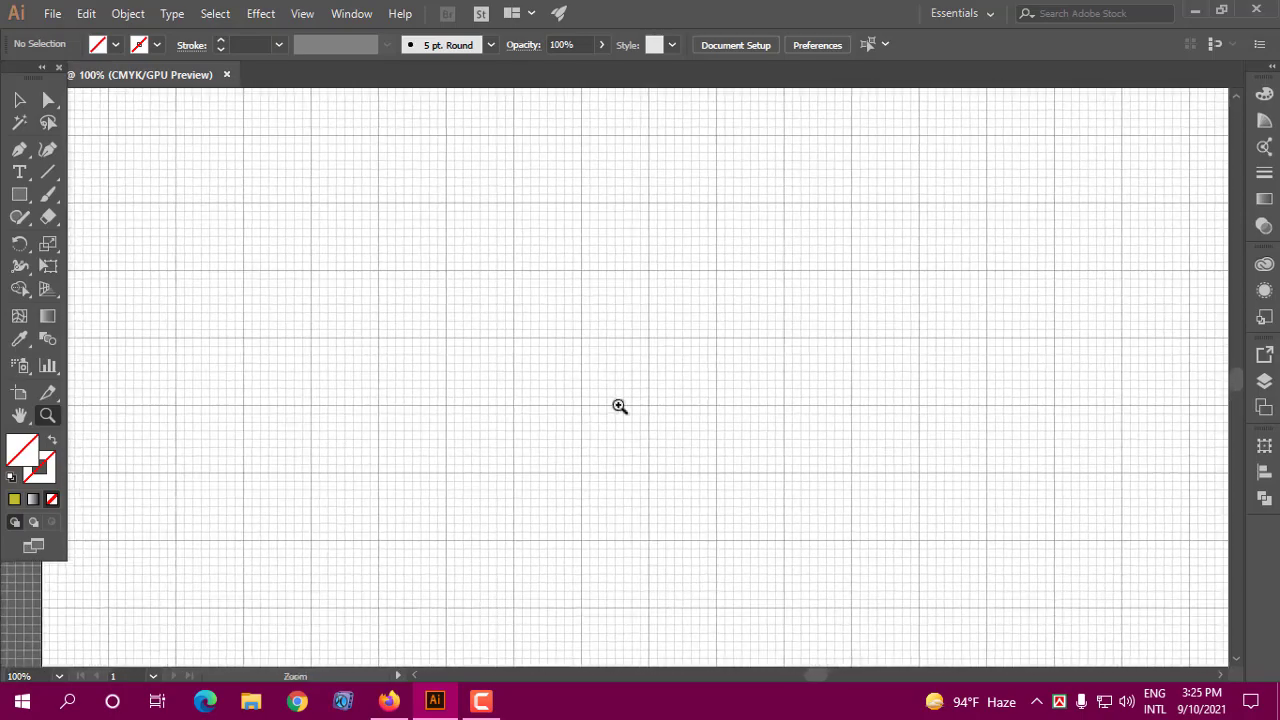
- Zoom in on the grid to about 472%
mouse_move(526, 309)
left_mouse_down()
mouse_move(900, 449)
mouse_move(391, 377)
left_mouse_up()
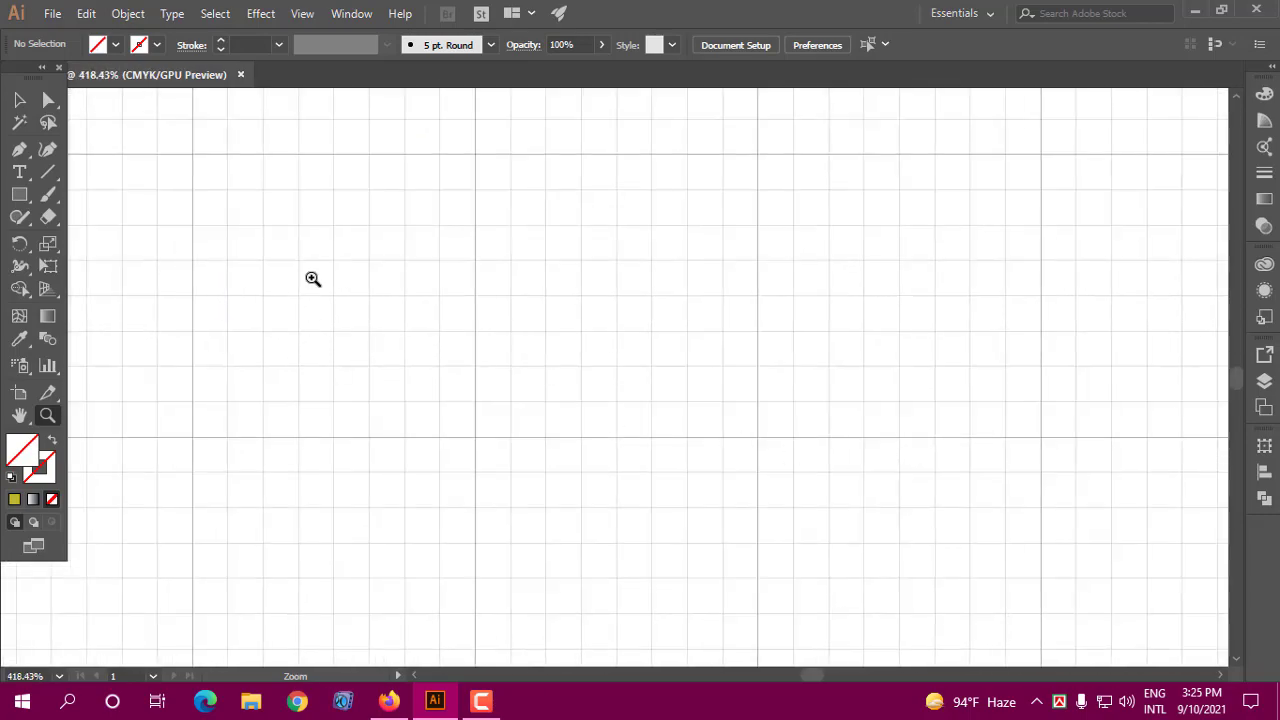
left_click_drag(311, 277, 371, 309)
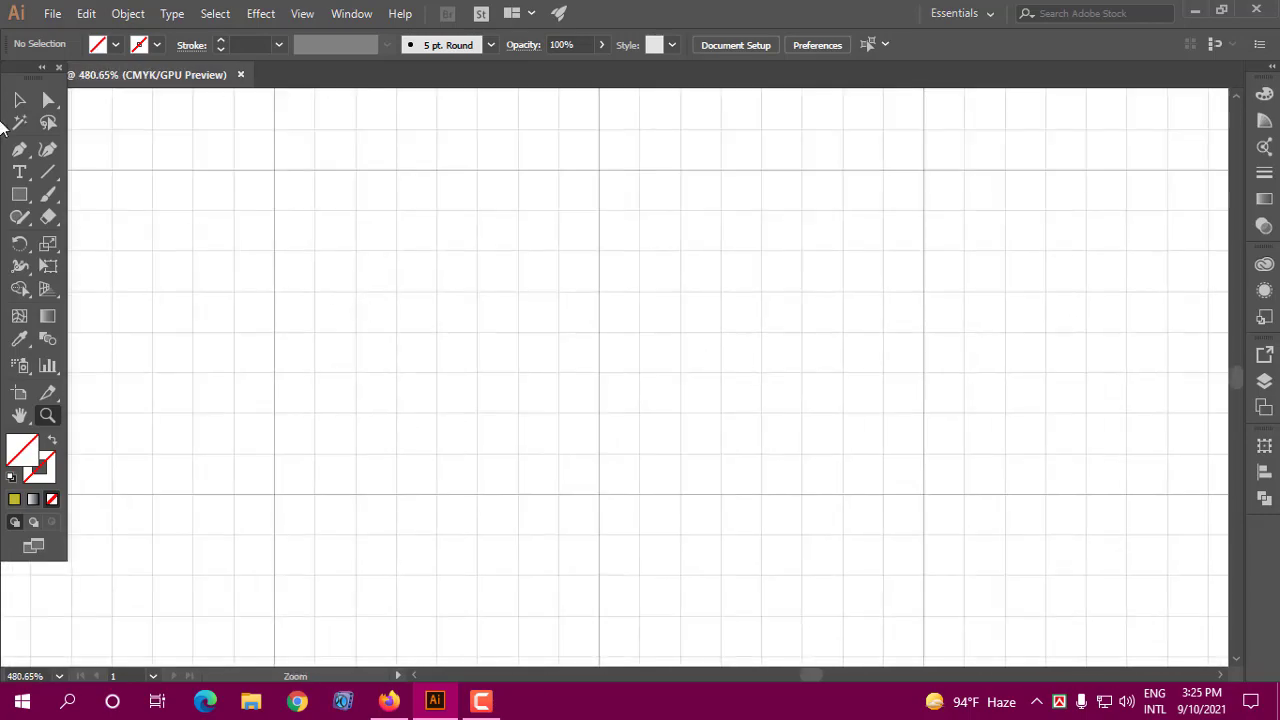
left_click_drag(17, 195, 112, 191)
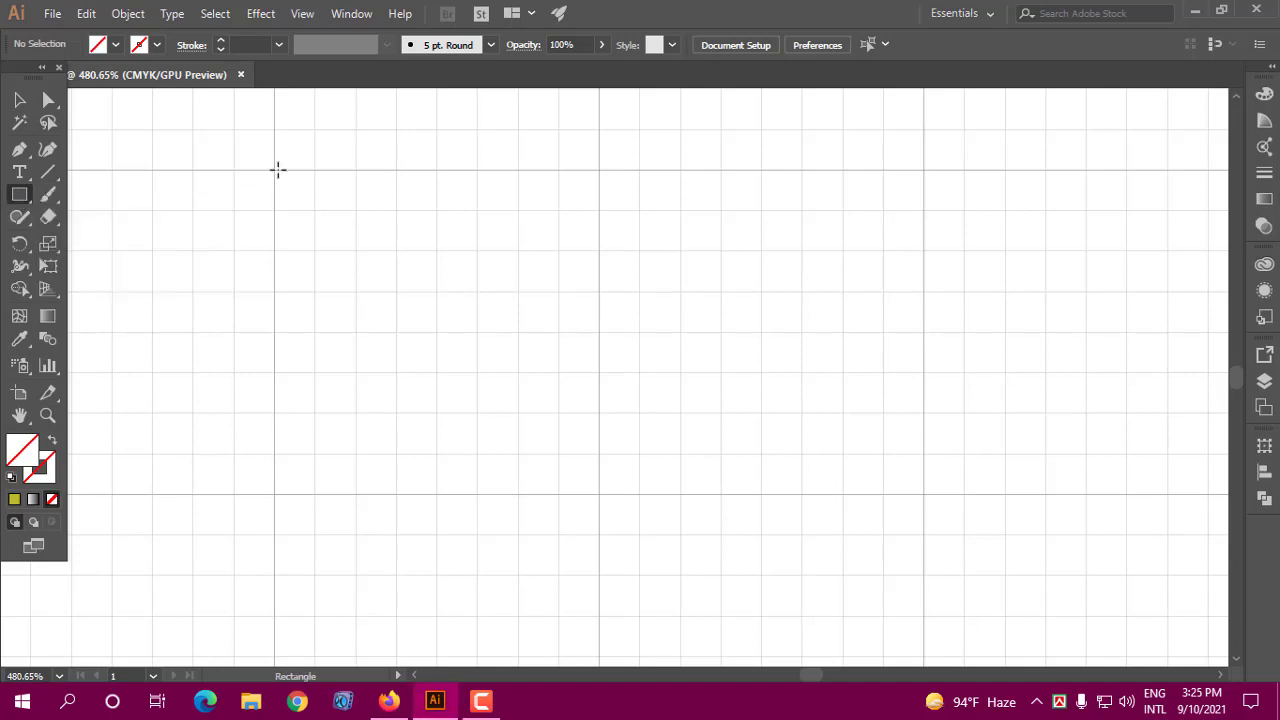
- Draw a tall thin rectangle on the grid and fill it with green
left_click_drag(278, 170, 318, 326)
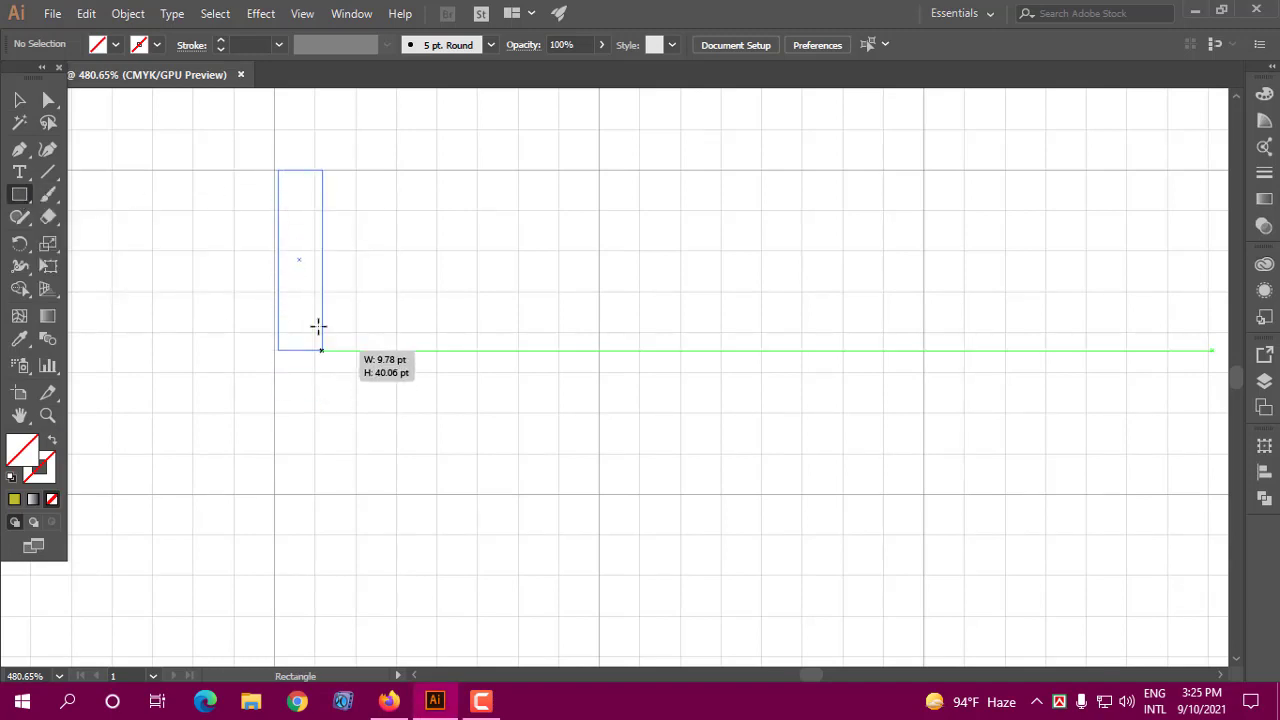
left_click_drag(318, 326, 313, 321)
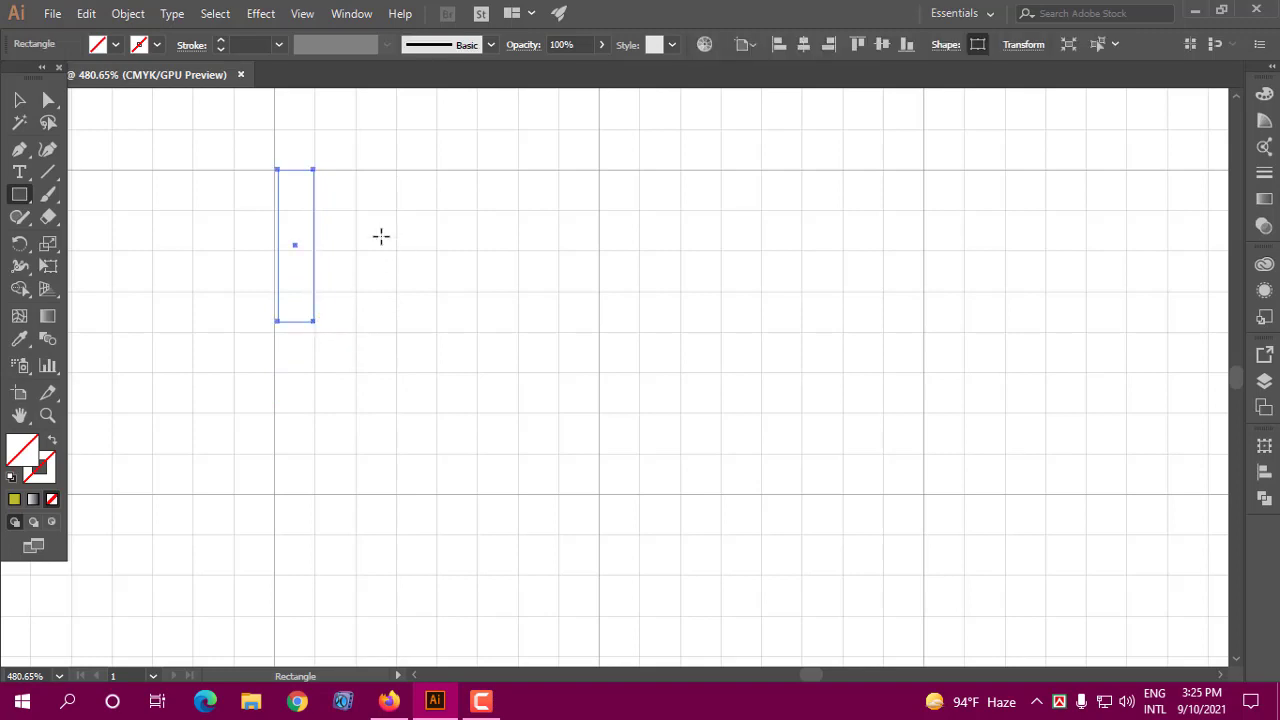
left_click(116, 44)
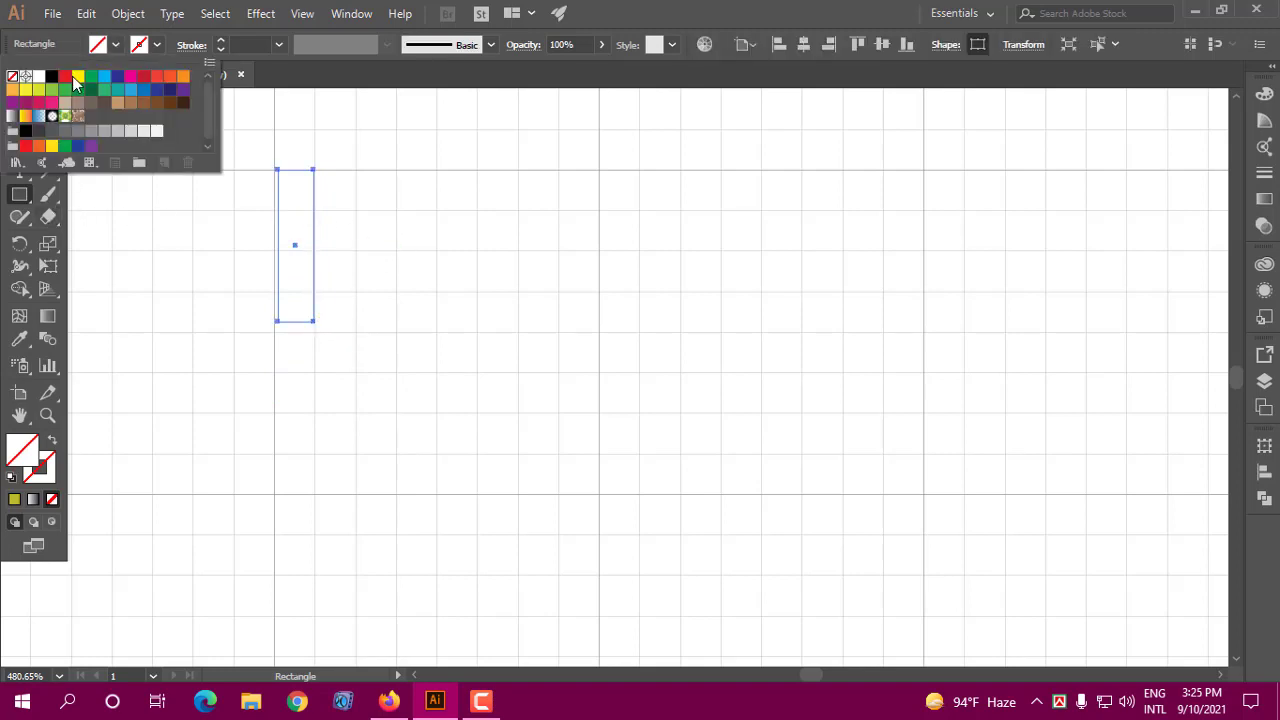
left_click(91, 77)
left_click(288, 208)
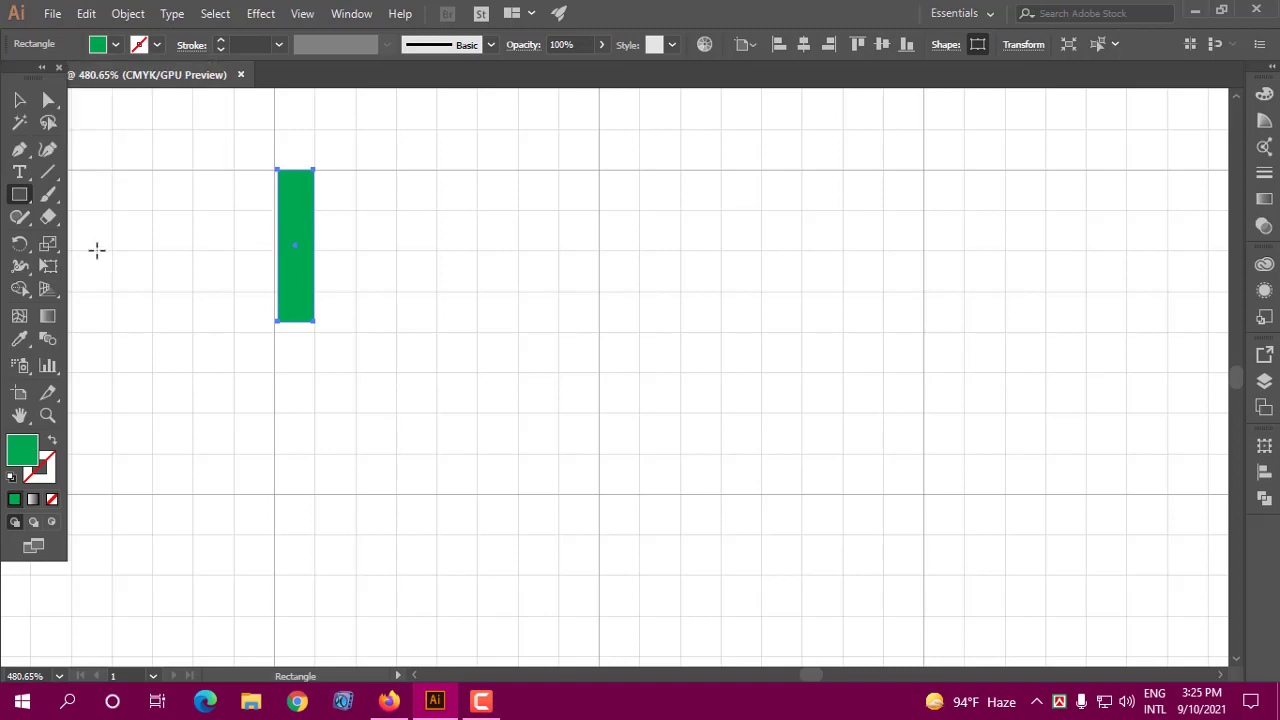
- Zoom in and adjust the rectangle's position and width so its top edge meets a grid line
left_click(47, 416)
left_click_drag(249, 177, 469, 263)
left_click(19, 100)
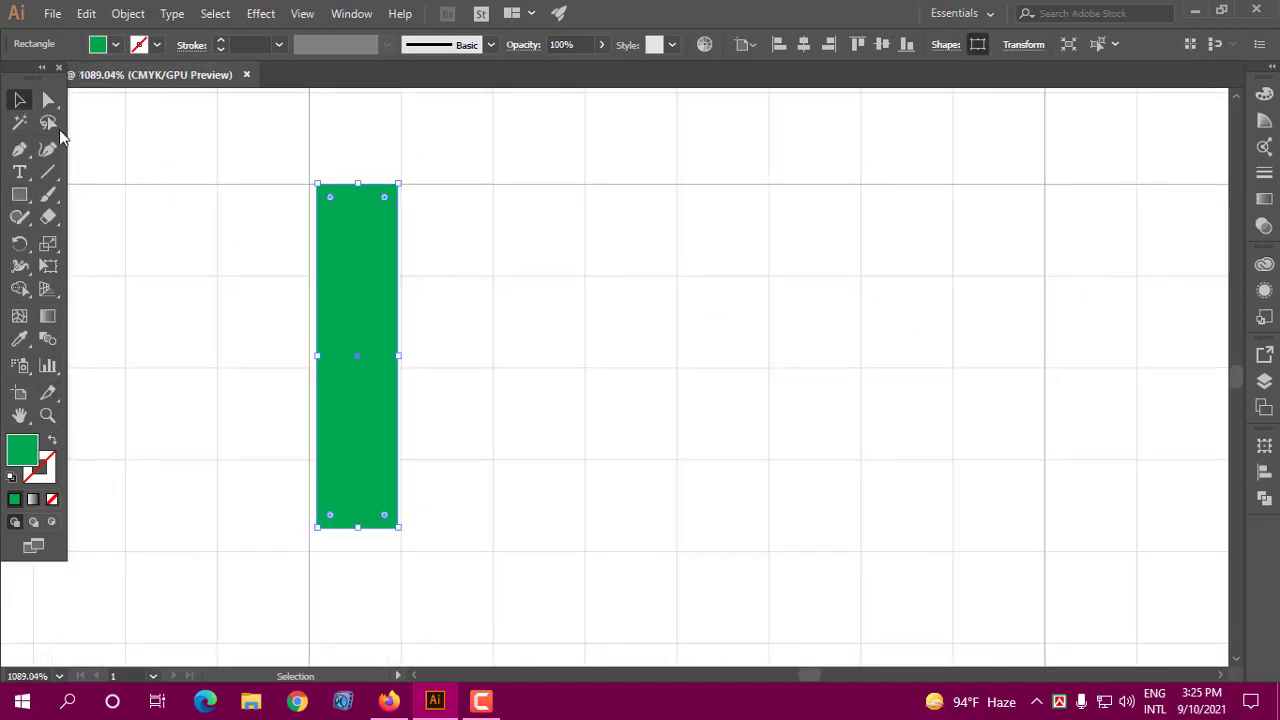
left_click_drag(349, 269, 341, 270)
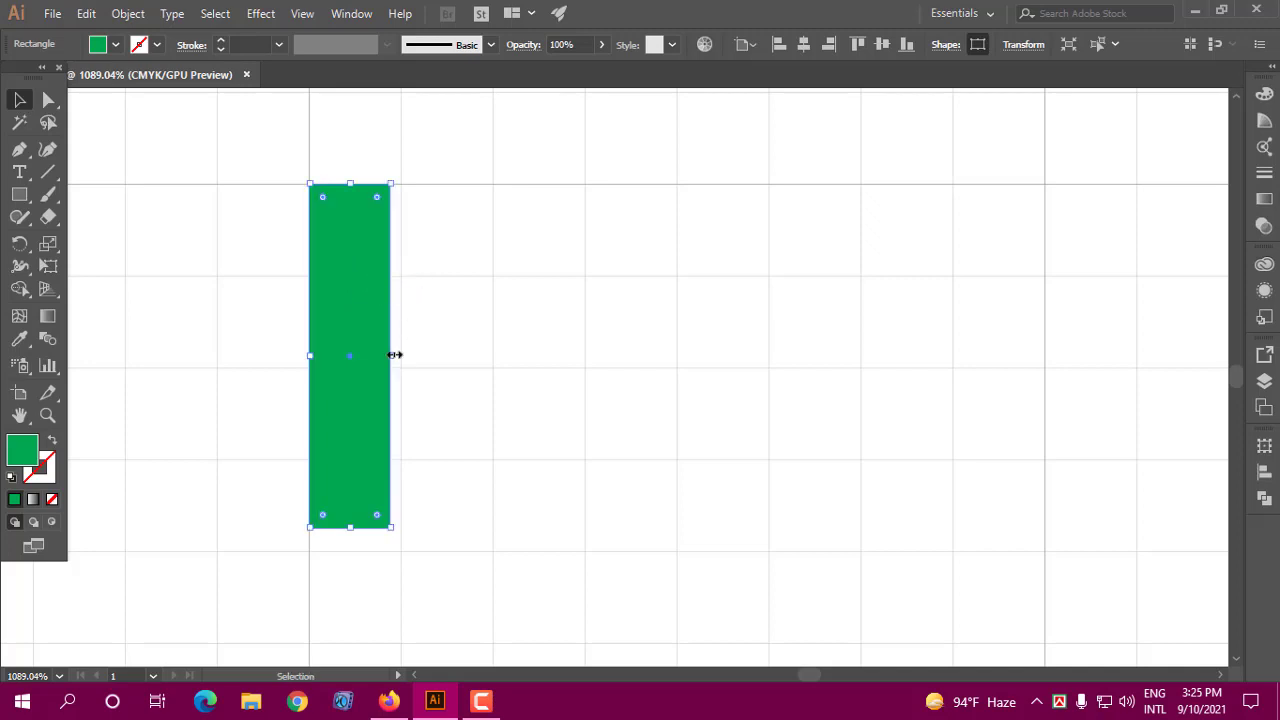
left_click_drag(395, 354, 404, 355)
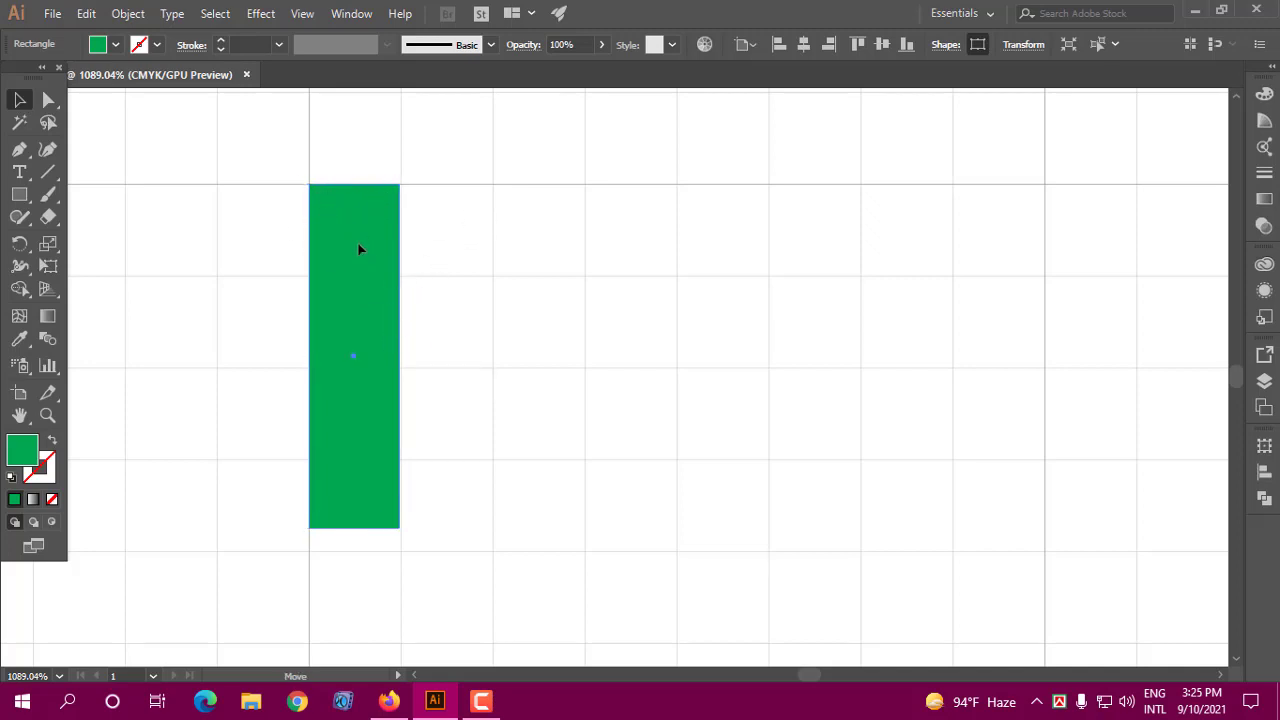
left_click_drag(357, 248, 356, 253)
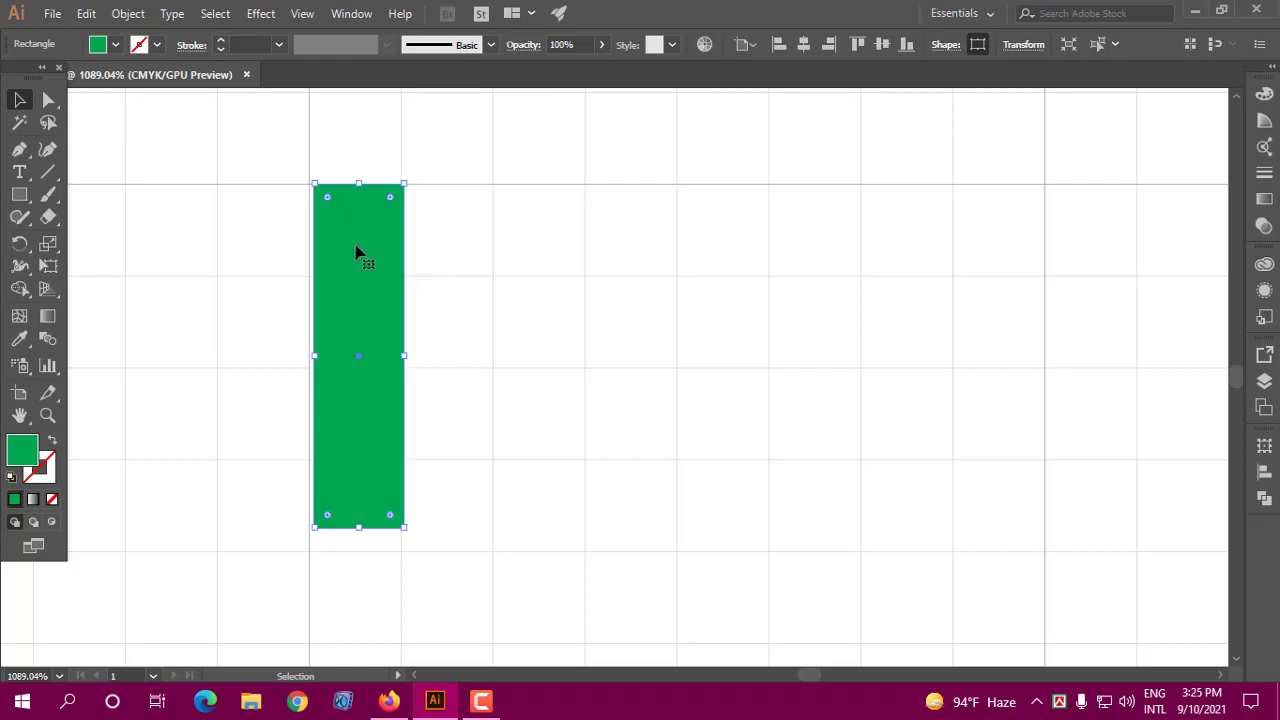
key("Down")
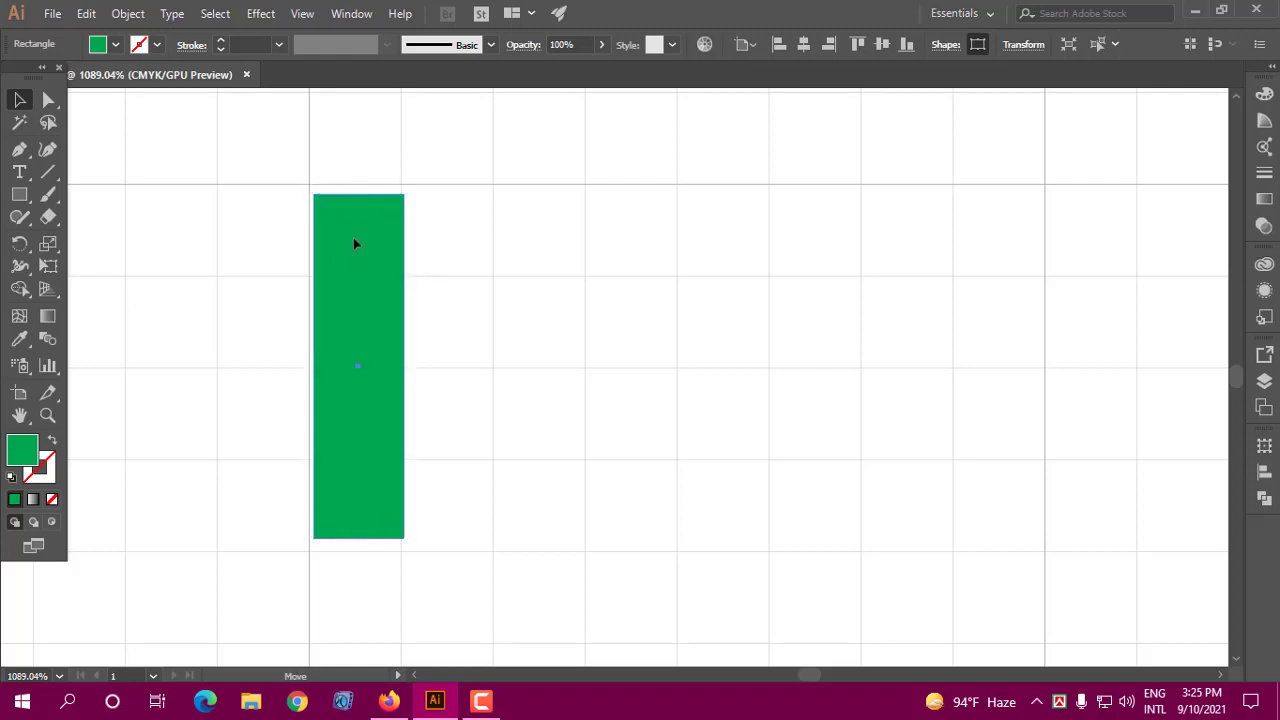
left_click_drag(353, 237, 356, 231)
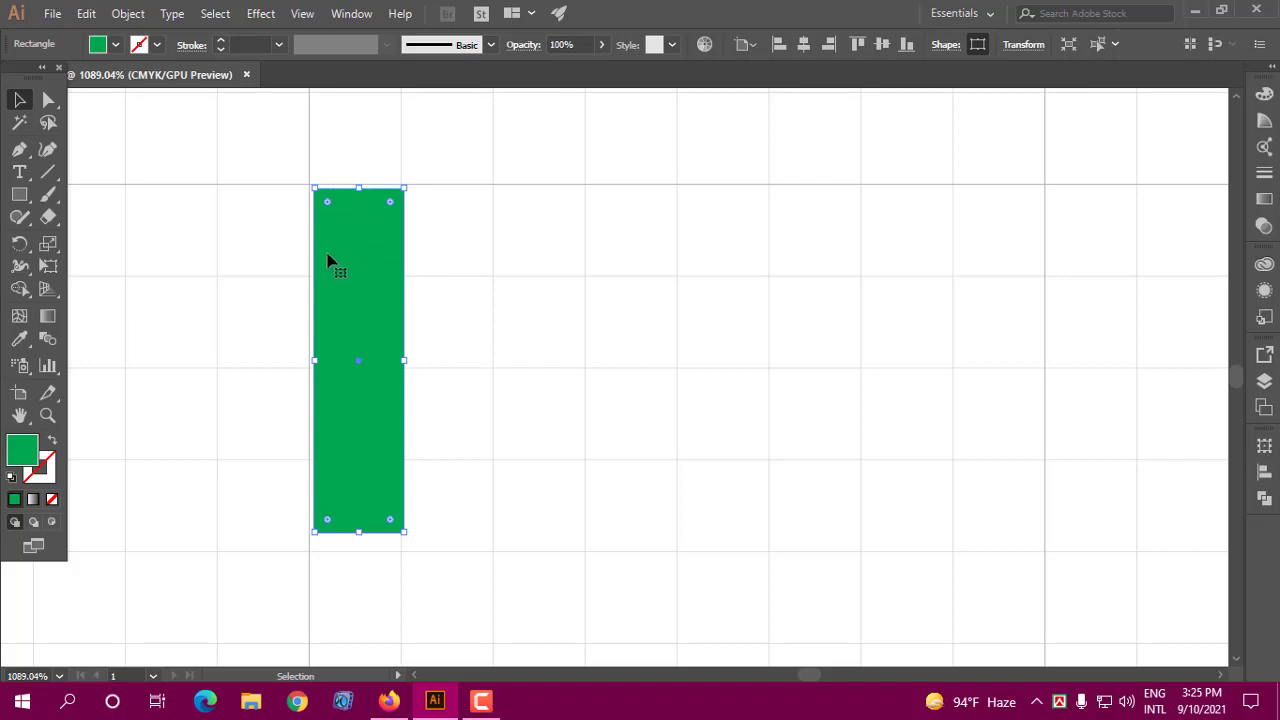
left_click(47, 415)
- Zoom in on the rectangle's top-left corner and select the green rectangle
left_click_drag(294, 209, 508, 277)
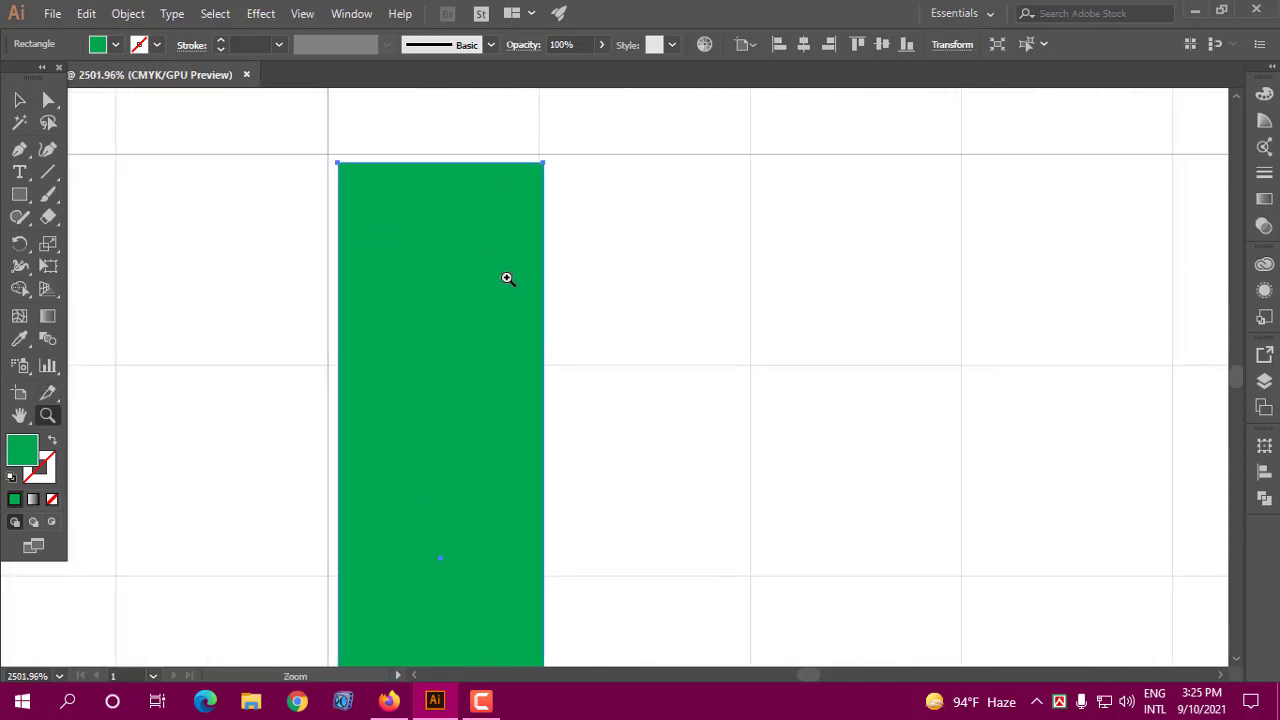
left_click(20, 98)
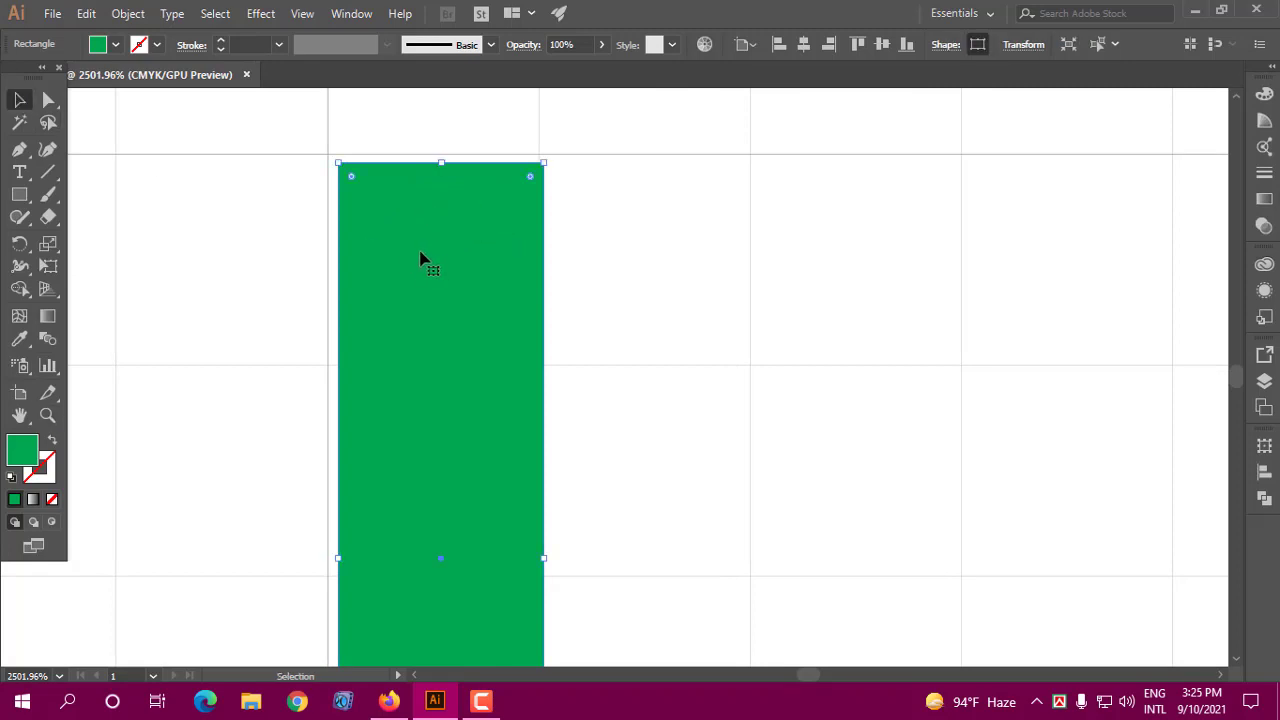
left_click(128, 14)
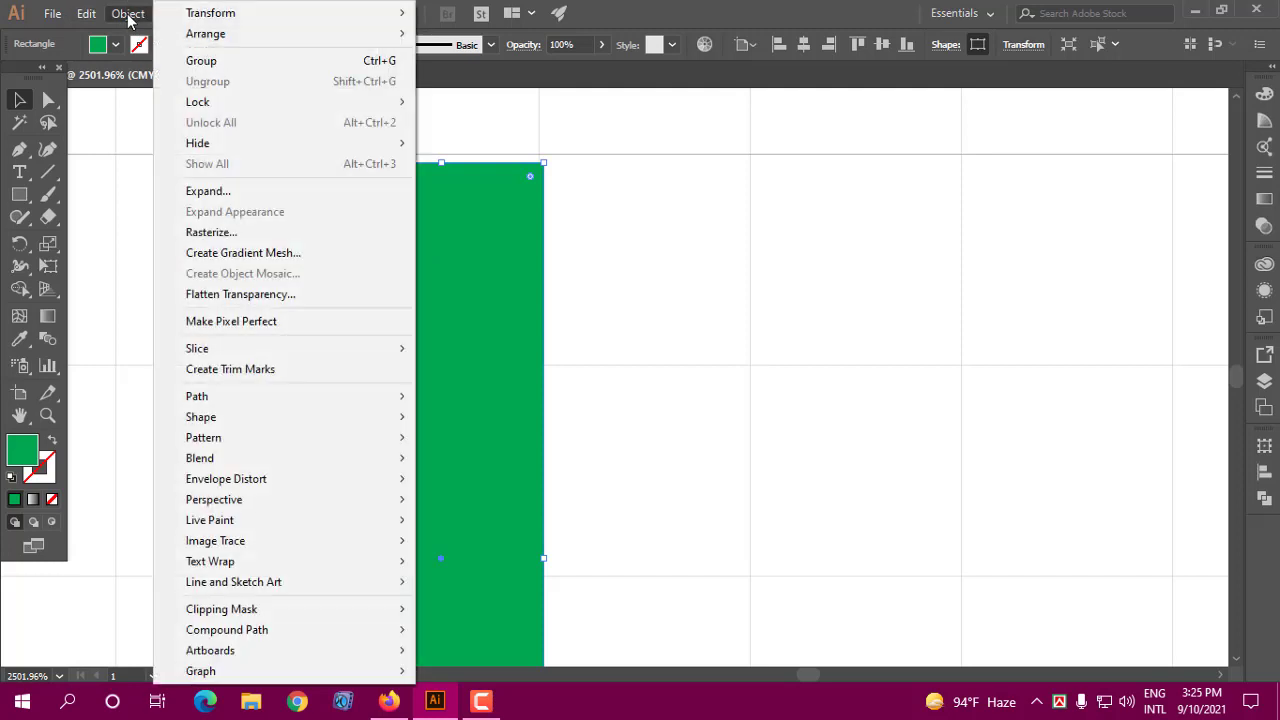
left_click(623, 338)
left_click(583, 365)
left_click_drag(618, 362, 869, 391)
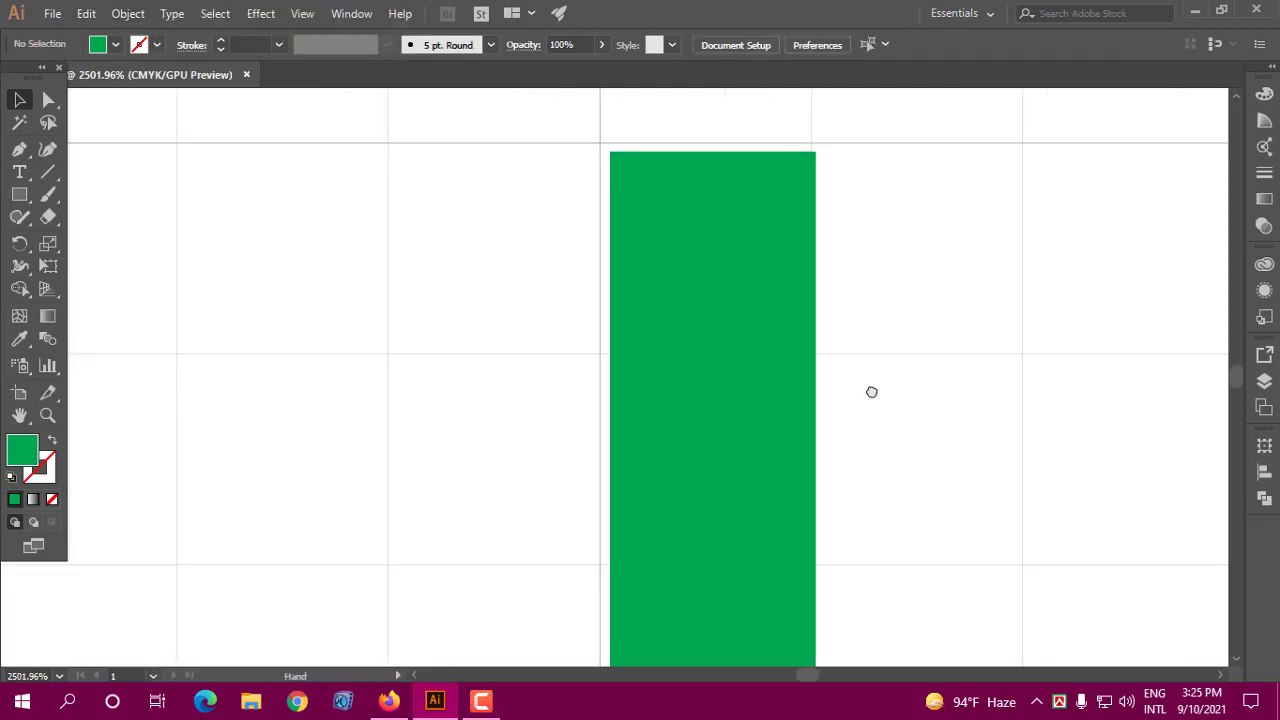
left_click(127, 14)
left_click(718, 421)
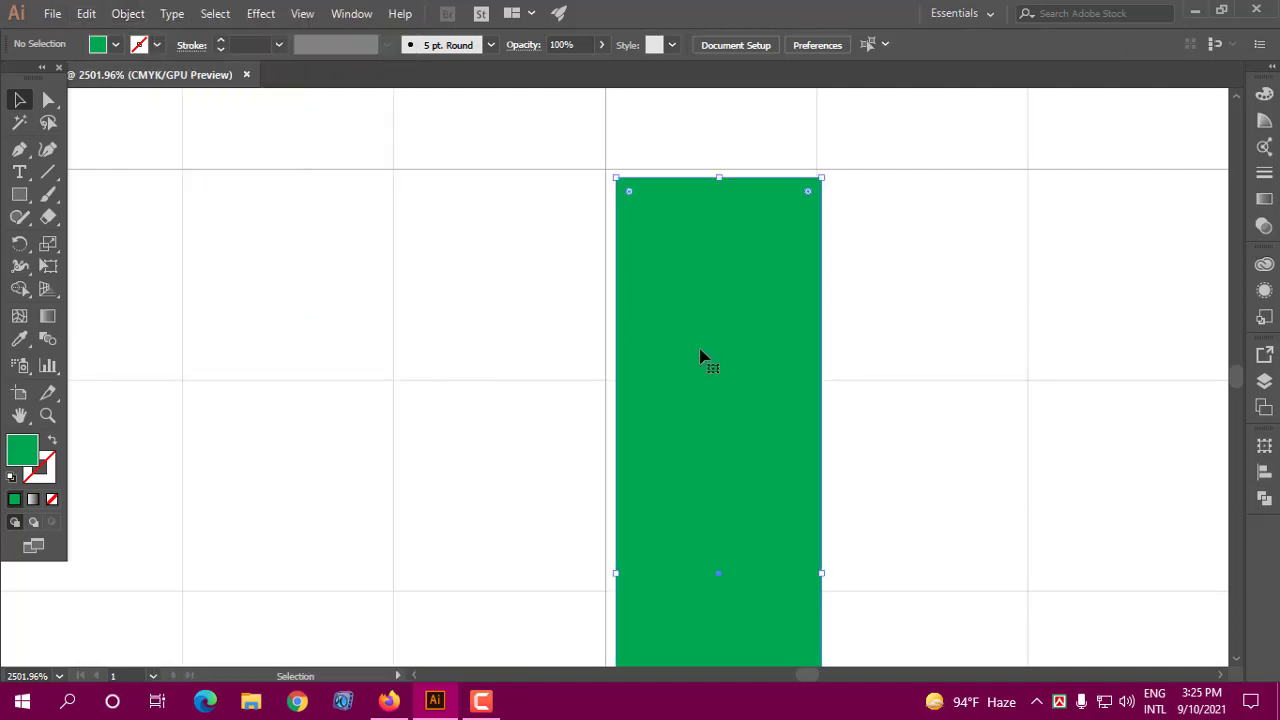
- Apply Object > Make Pixel Perfect to the rectangle and check its snapped edges
left_click(127, 14)
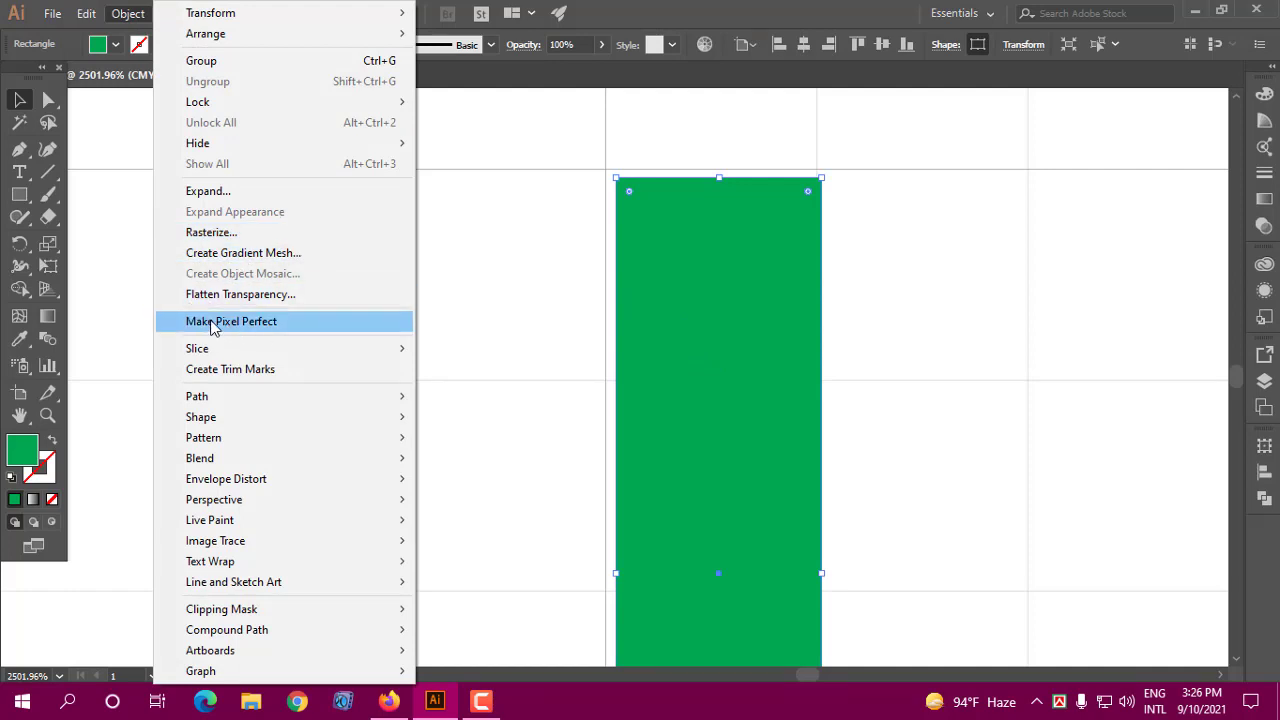
left_click(246, 321)
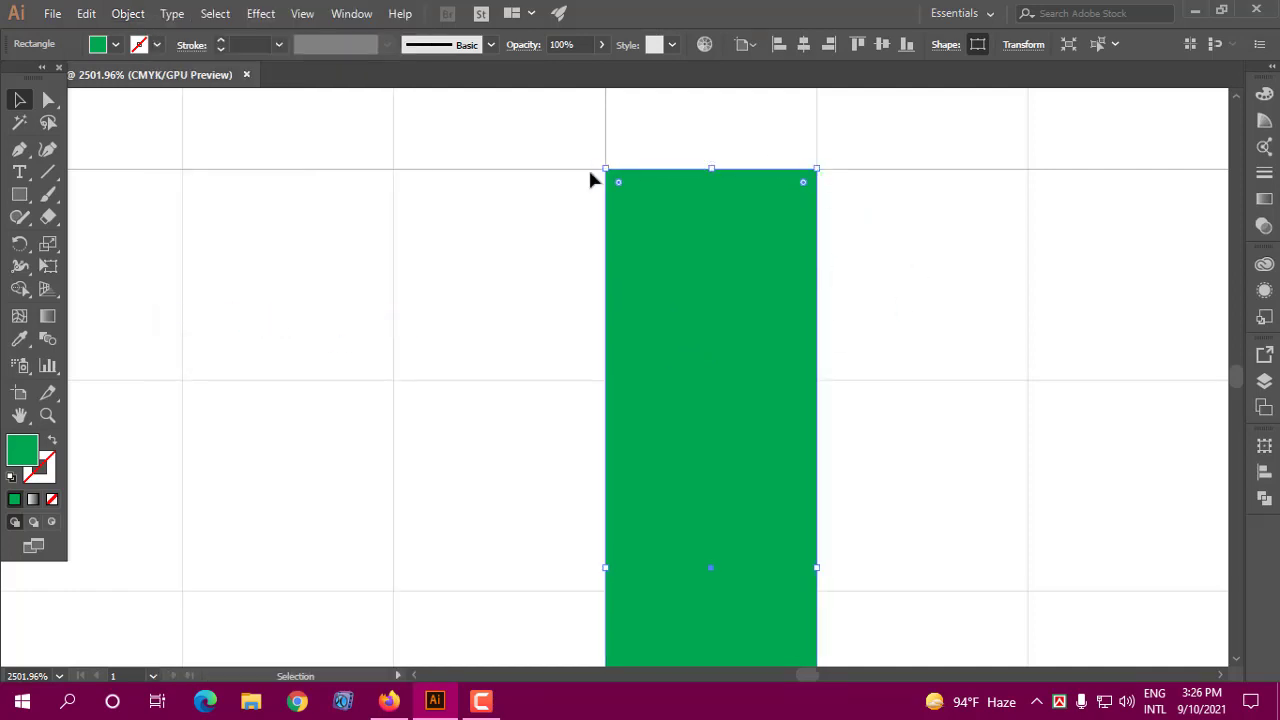
left_click(873, 210)
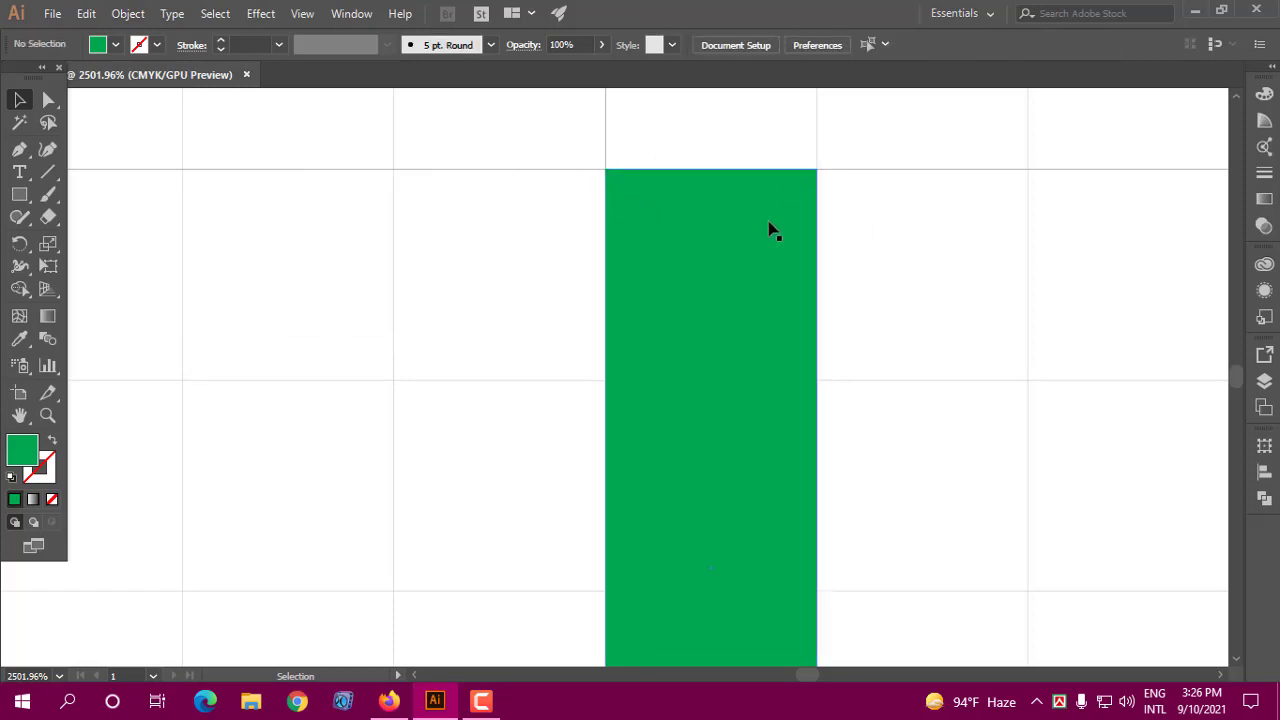
left_click(682, 250)
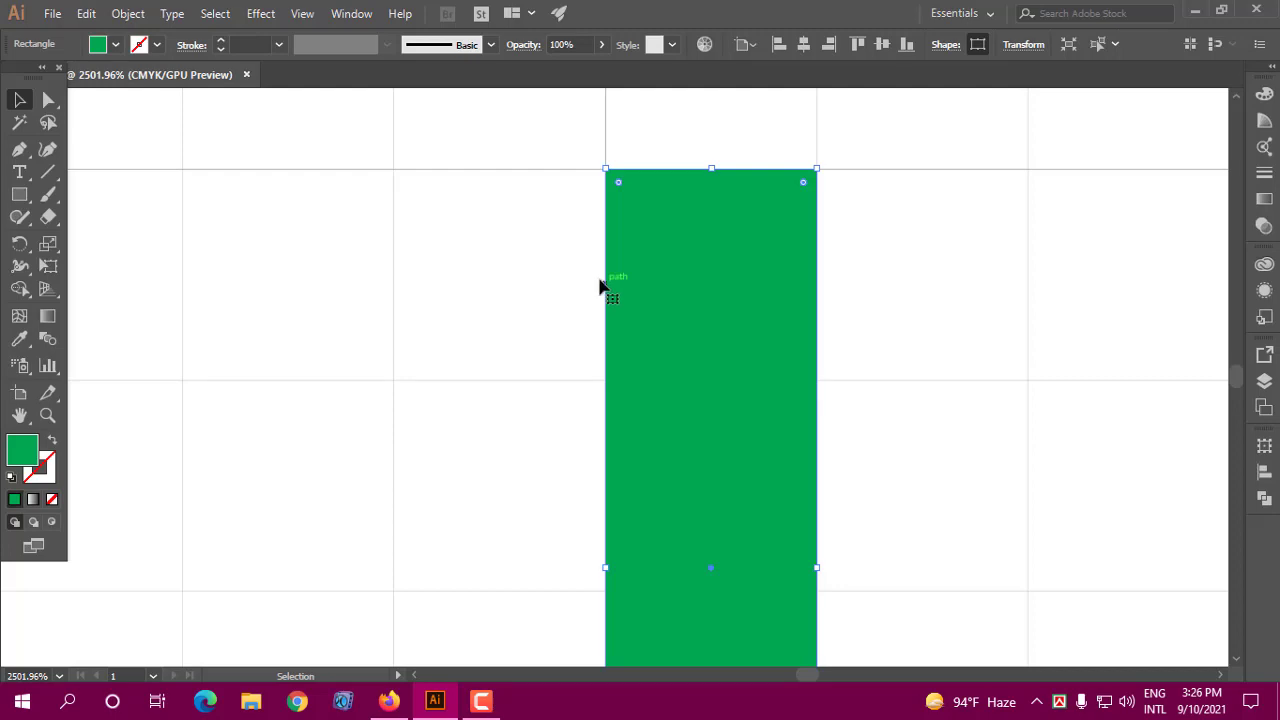
- Zoom out so the whole gridded artboard is in view
left_click(47, 415)
scroll(594, 471, "down", 3)
scroll(706, 537, "down", 4)
scroll(775, 555, "down", 1)
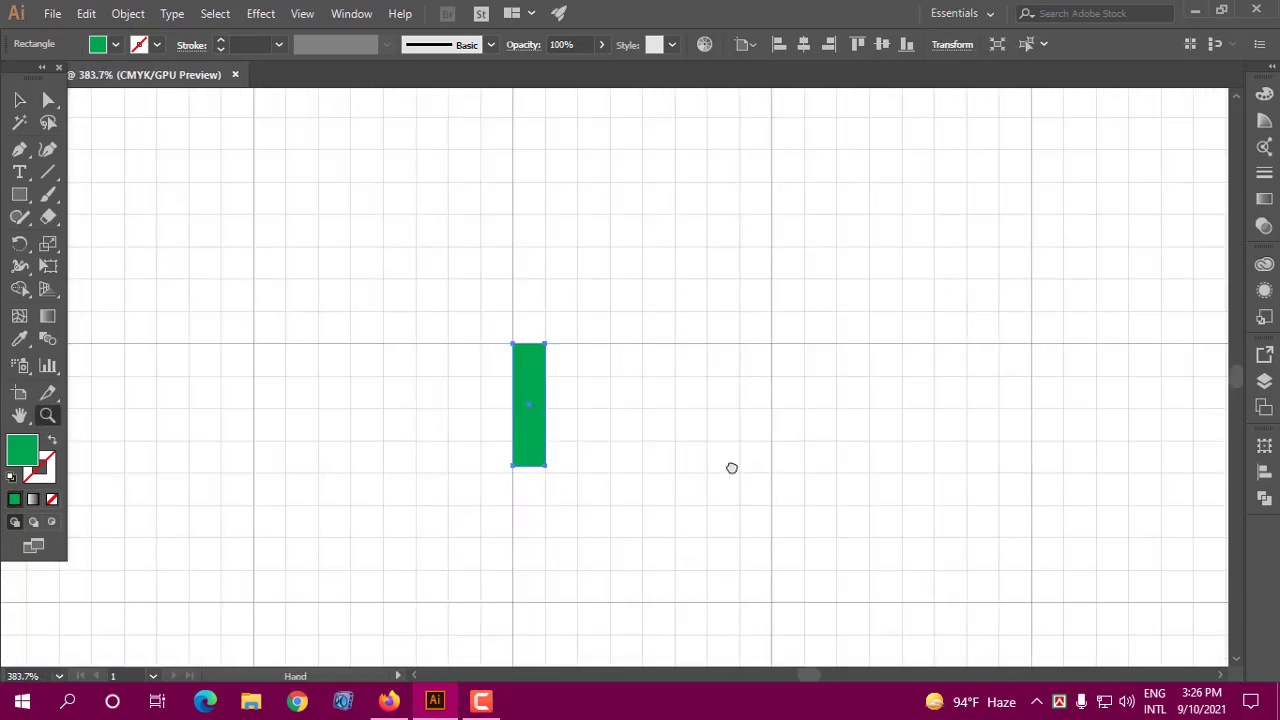
scroll(731, 466, "down", 3)
scroll(443, 374, "down", 2)
scroll(549, 531, "down", 1)
left_click_drag(686, 502, 603, 437)
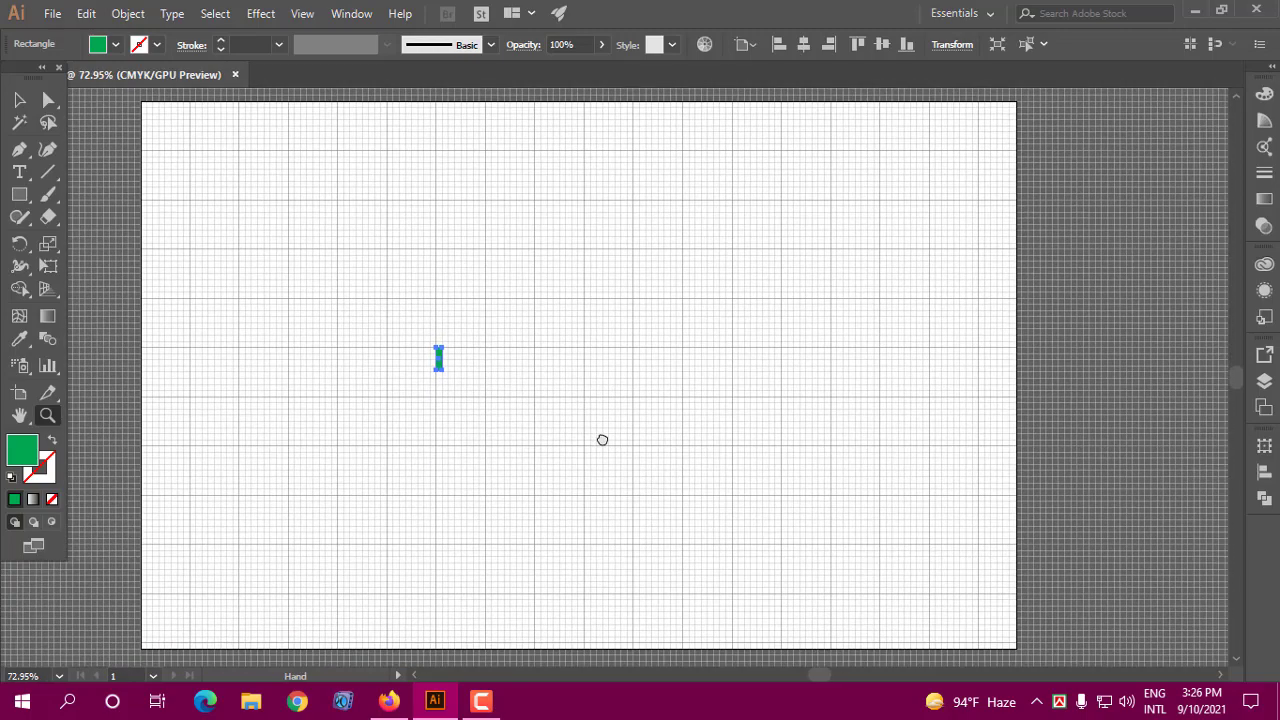
- Delete the green rectangle and show the Object menu's Slice commands
left_click(20, 101)
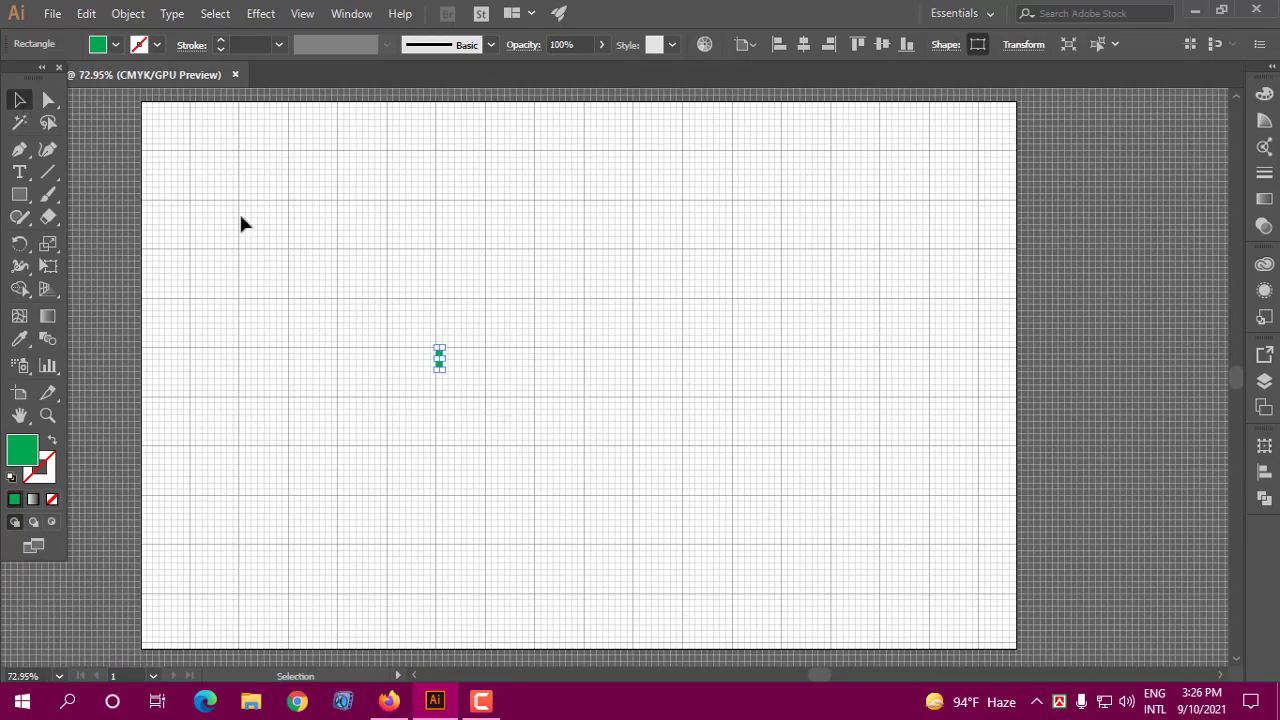
key("Delete")
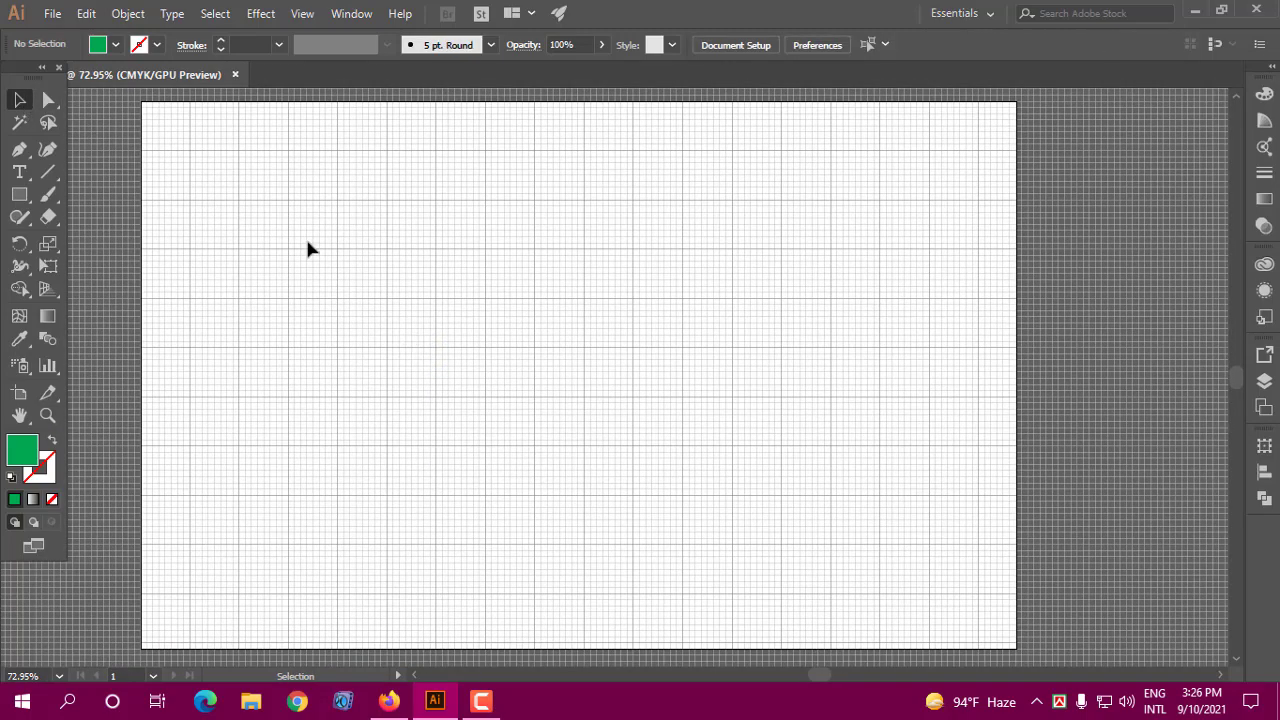
left_click(47, 415)
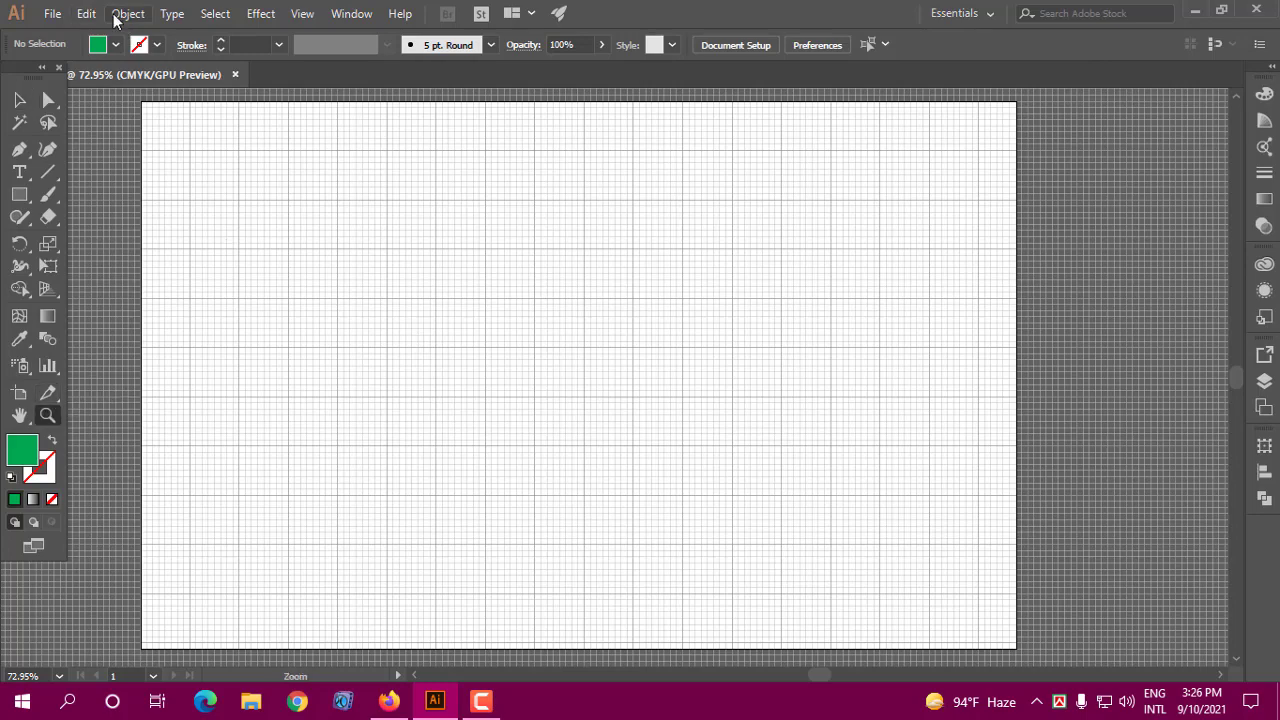
left_click(128, 13)
mouse_move(197, 348)
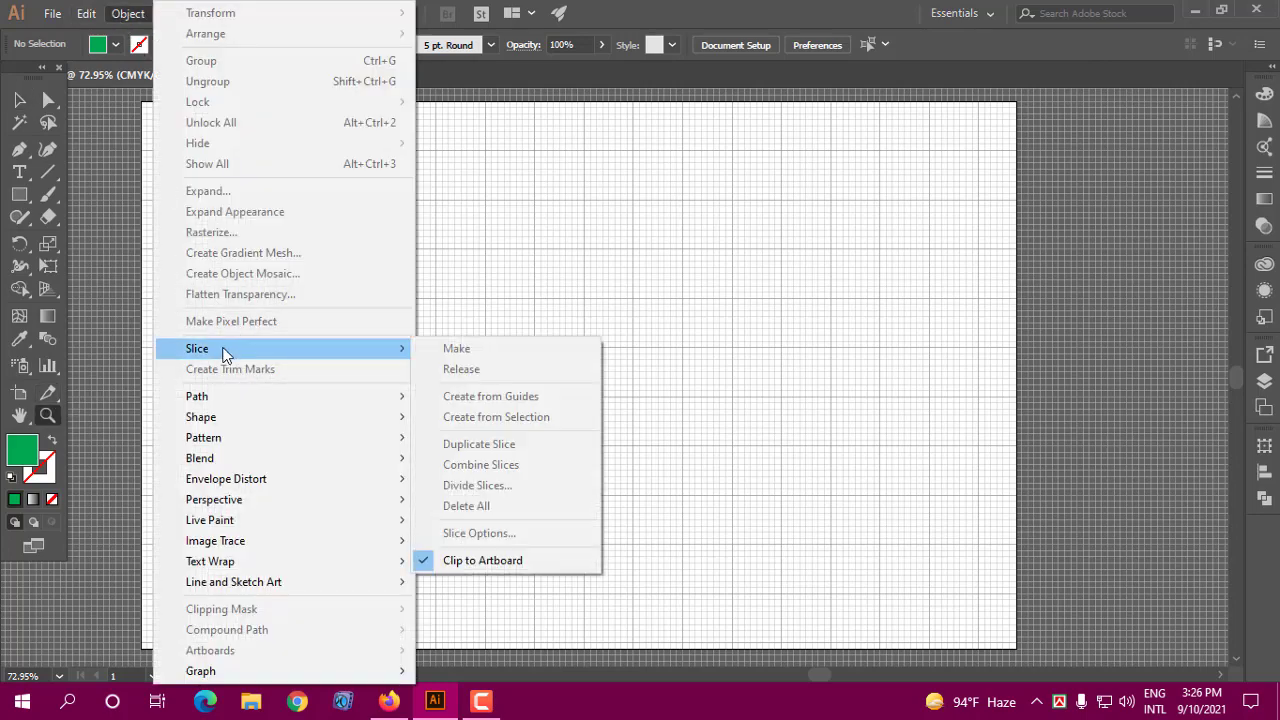